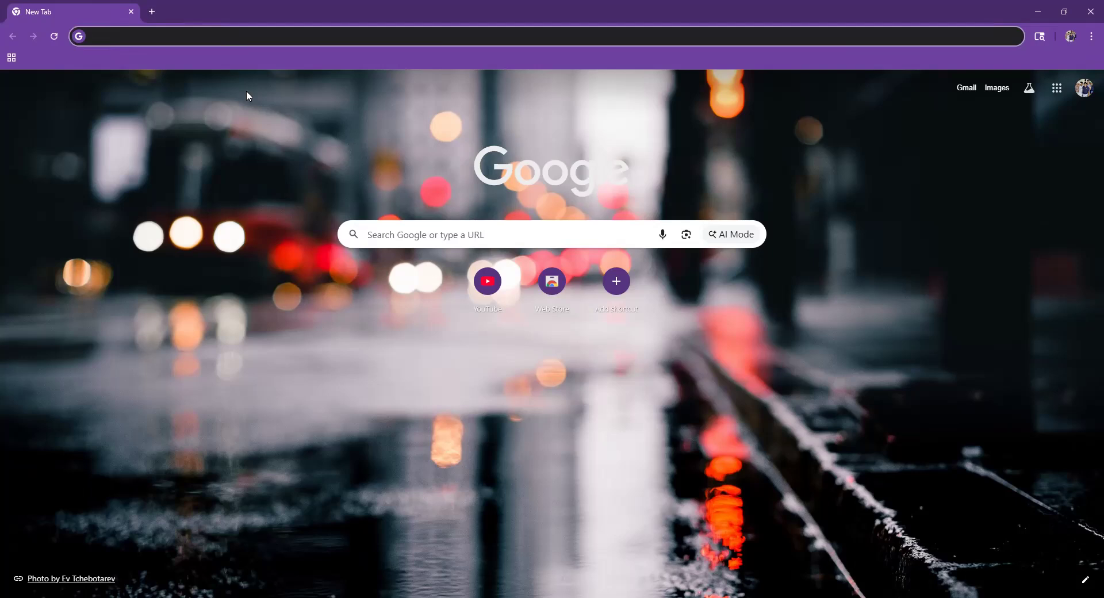
- Open the Dashboard - Lighthouse page via 'lh' and choose Remind Me Later on What's New
{"action": "type", "text": "lh"}
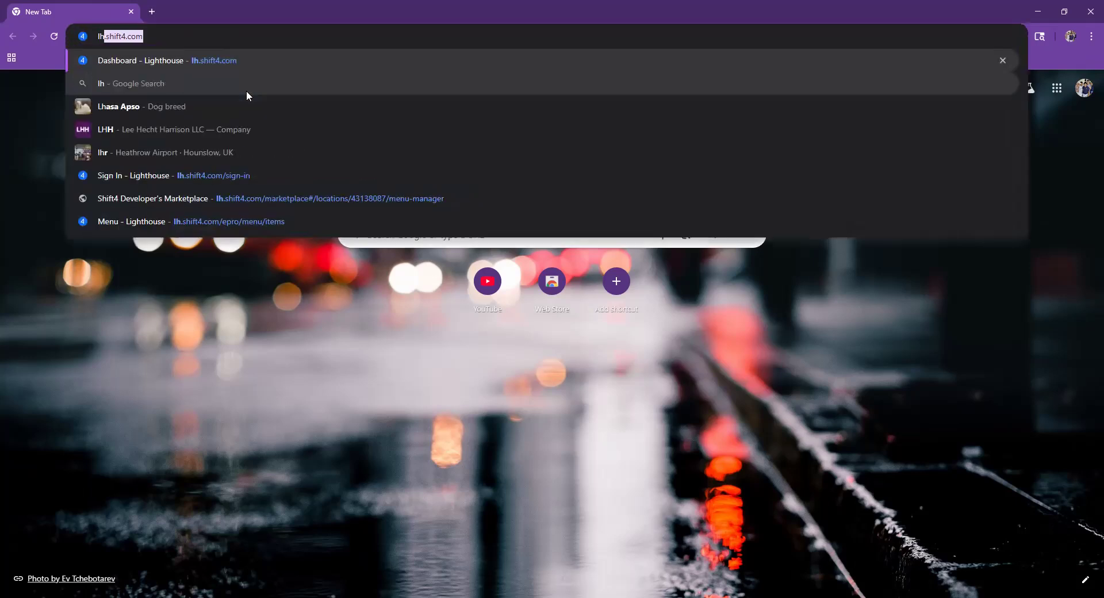
{"action": "left_click", "coordinate": [231, 65]}
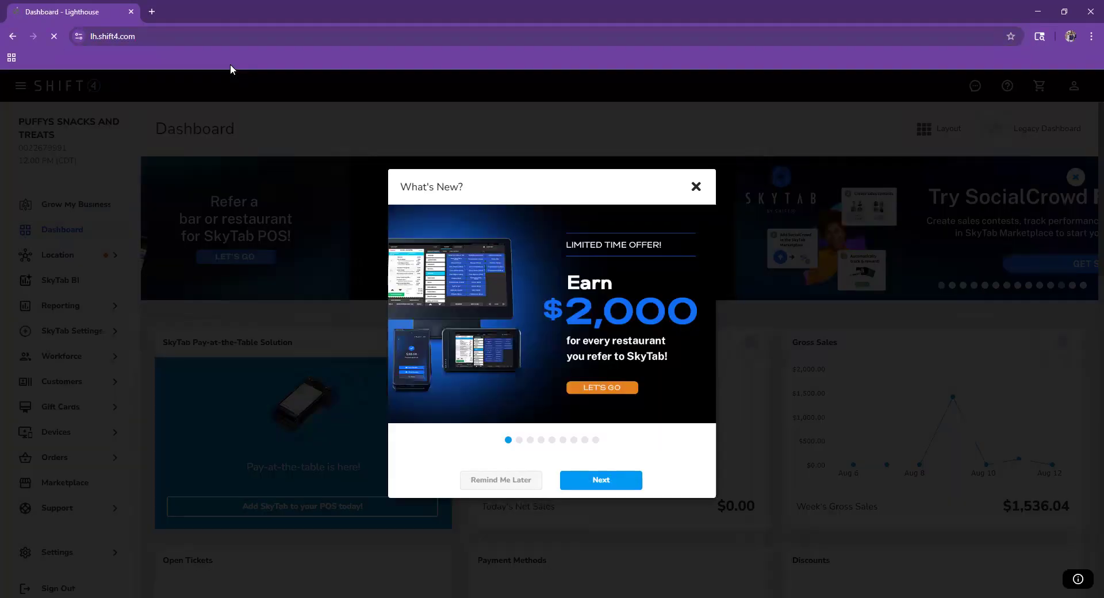
{"action": "left_click", "coordinate": [508, 482]}
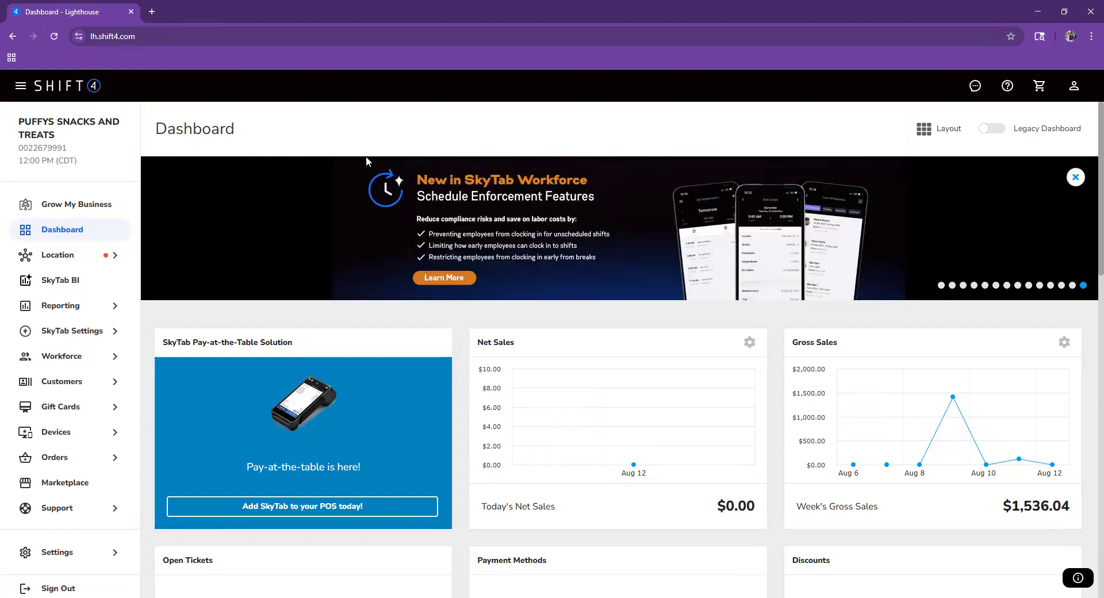
{"action": "mouse_move", "coordinate": [44, 344]}
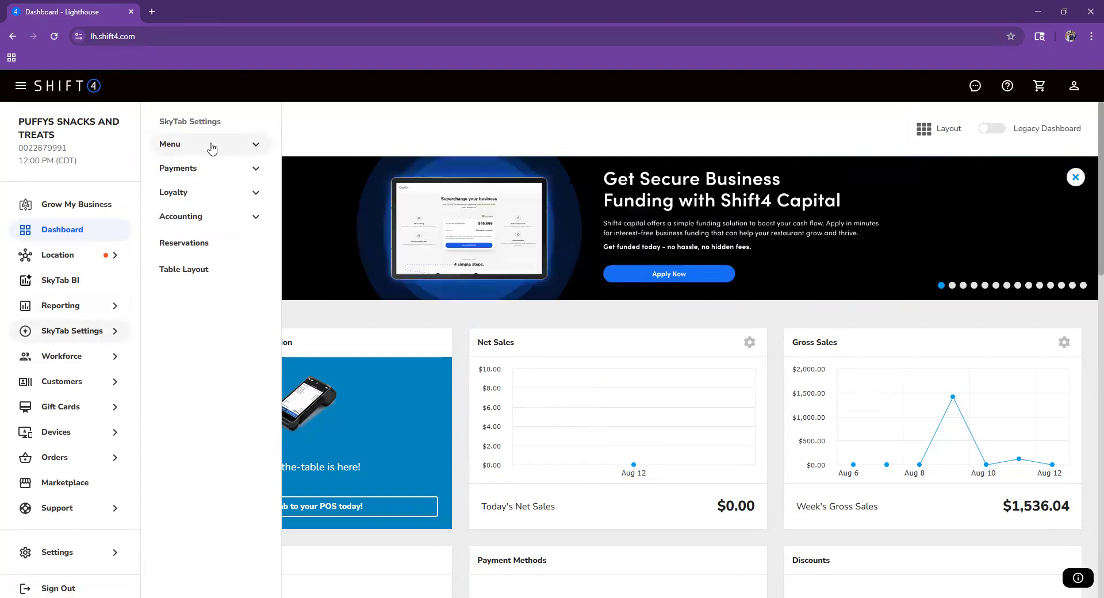
- Browse the Menu's Items, Departments, Modifiers and Modifier Sets lists, then open a new browser tab
{"action": "left_click", "coordinate": [212, 148]}
{"action": "left_click", "coordinate": [210, 175]}
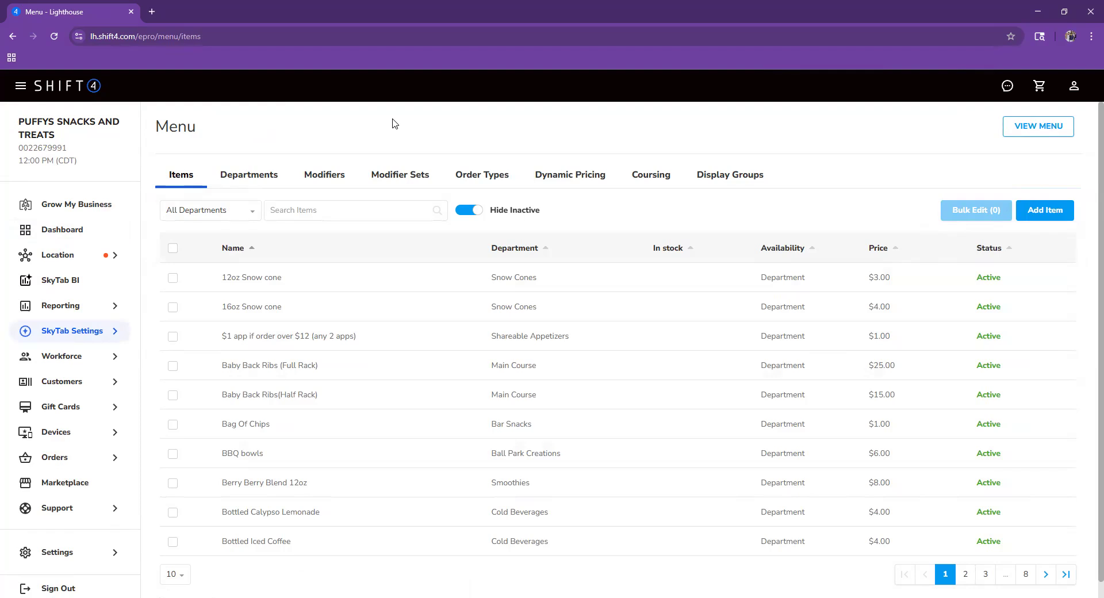
{"action": "left_click", "coordinate": [259, 175]}
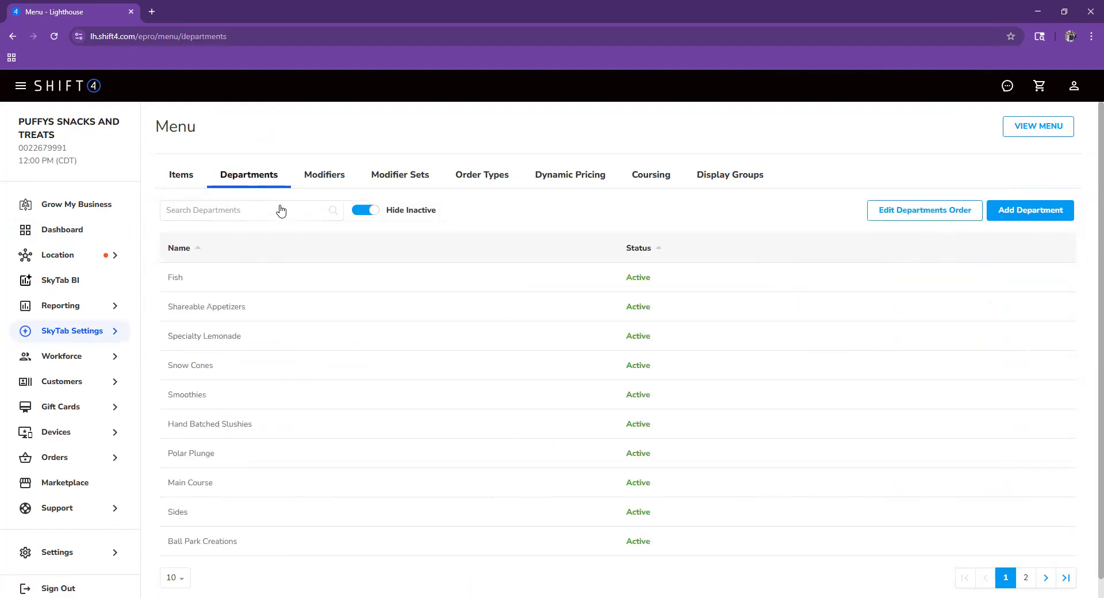
{"action": "left_click", "coordinate": [344, 178]}
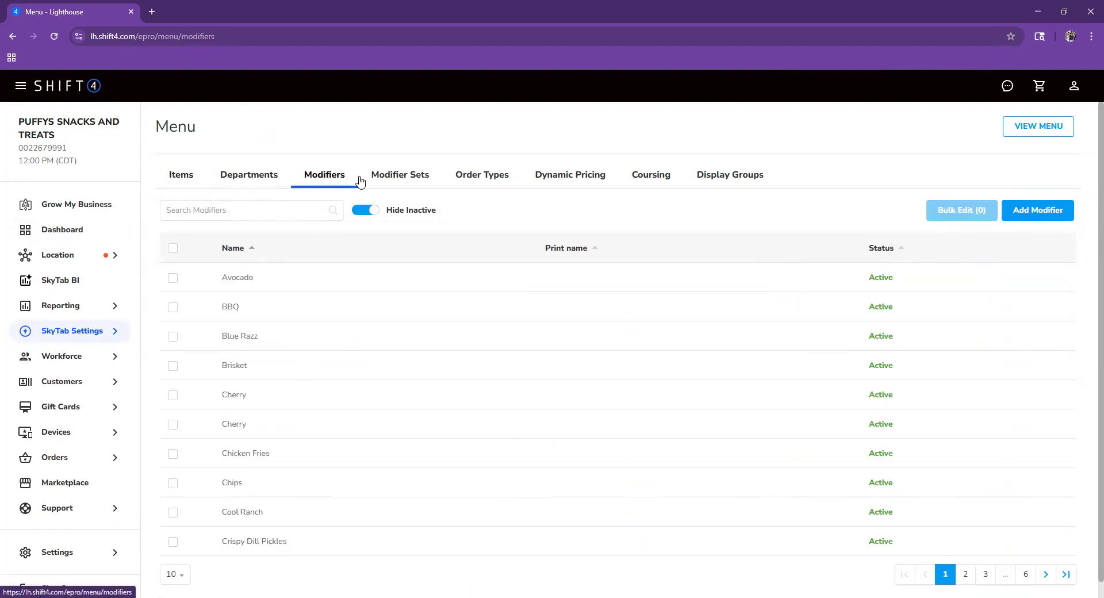
{"action": "left_click", "coordinate": [403, 187]}
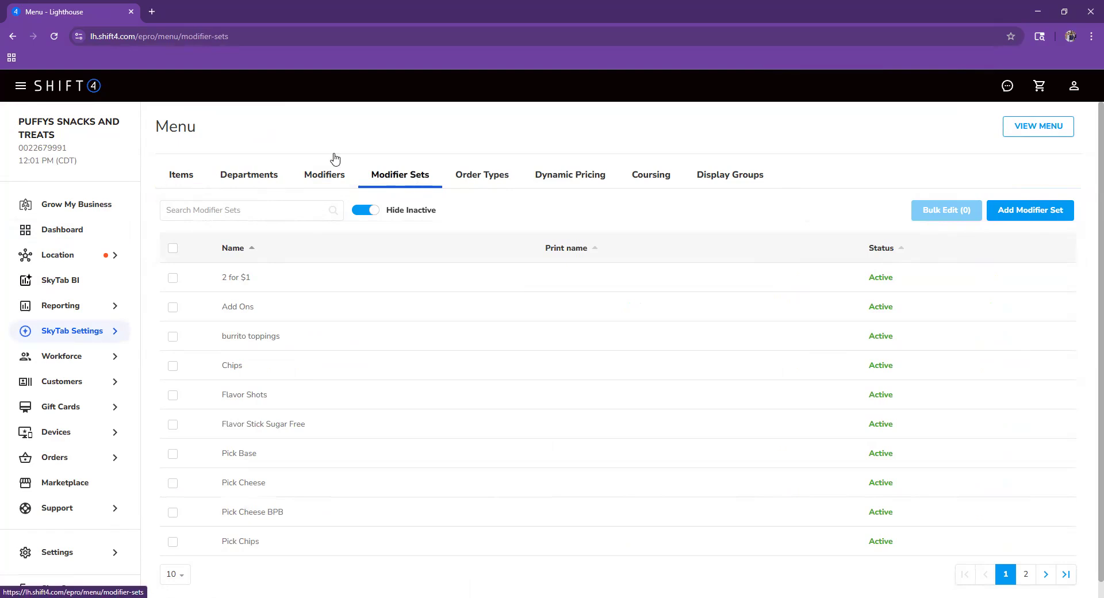
{"action": "left_click", "coordinate": [201, 176]}
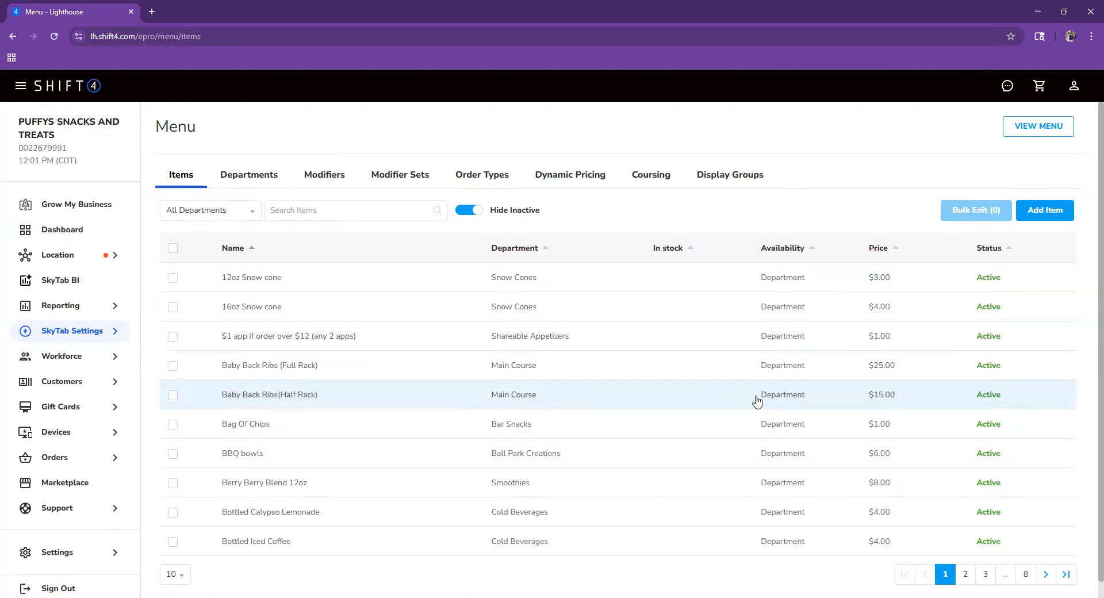
{"action": "left_click", "coordinate": [276, 182]}
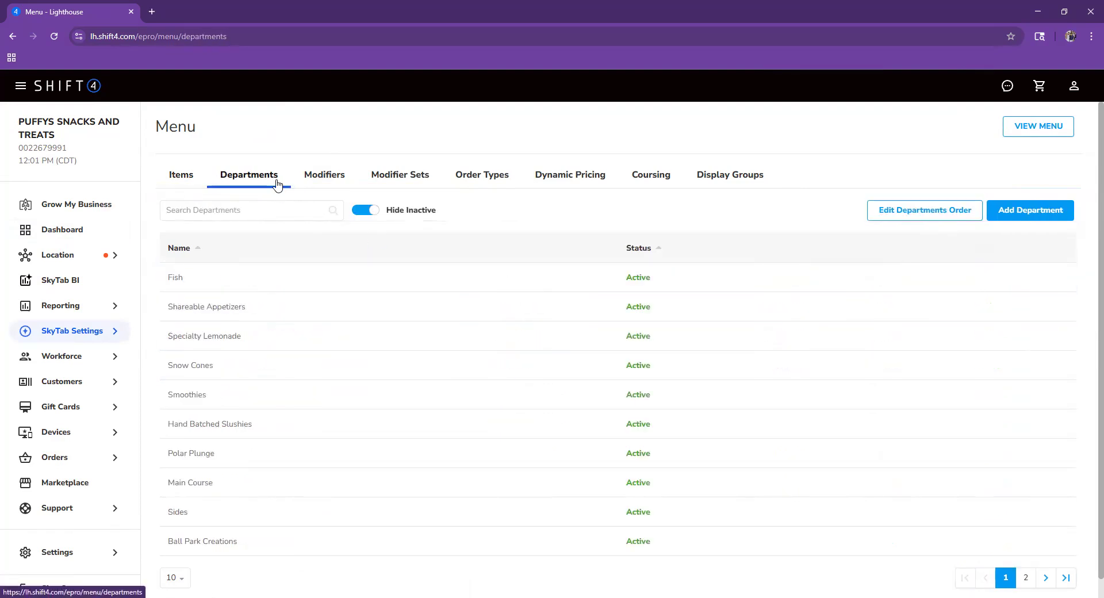
{"action": "left_click", "coordinate": [153, 12]}
- Load puffyssnacks.com, jump to its menu and highlight the Polar Plunge heading
{"action": "type", "text": "puffyssnacks.com"}
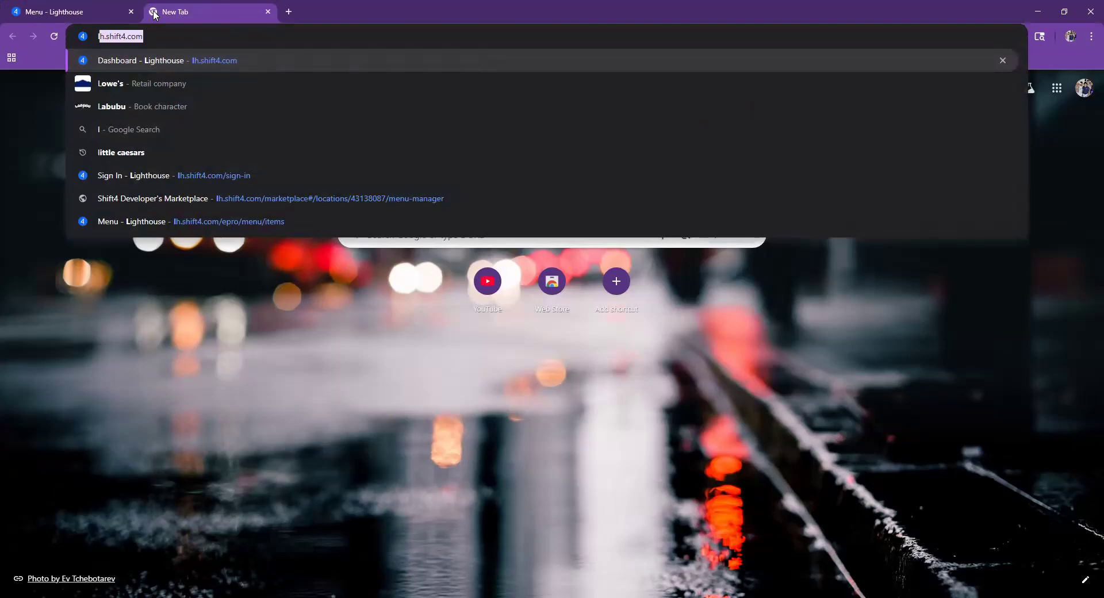
{"action": "key", "text": "Return"}
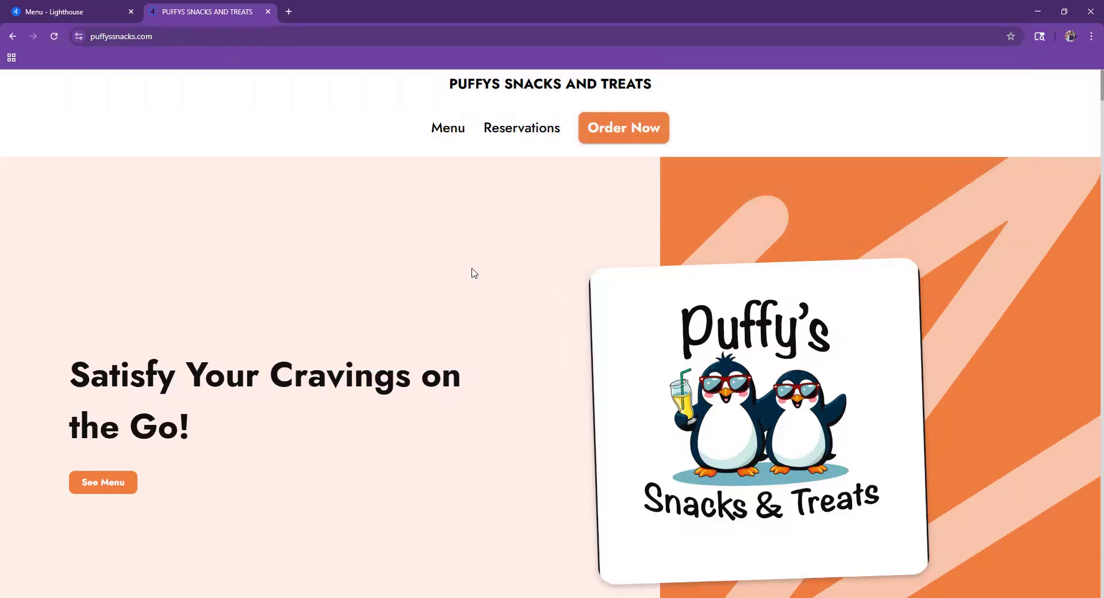
{"action": "left_click", "coordinate": [121, 477]}
{"action": "left_click_drag", "start_coordinate": [369, 201], "coordinate": [230, 208]}
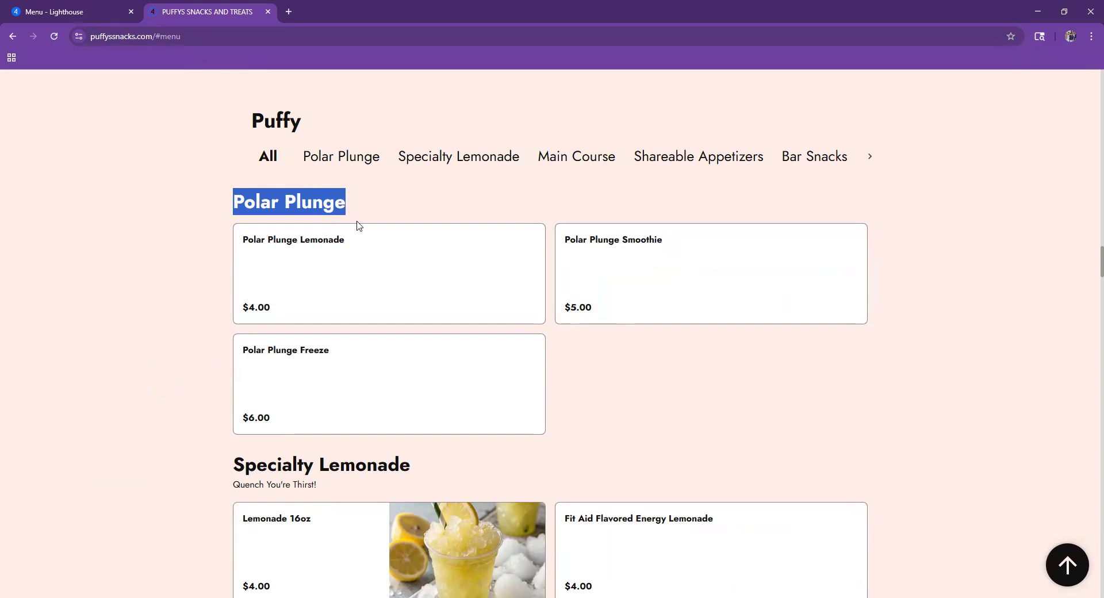
{"action": "left_click", "coordinate": [426, 204]}
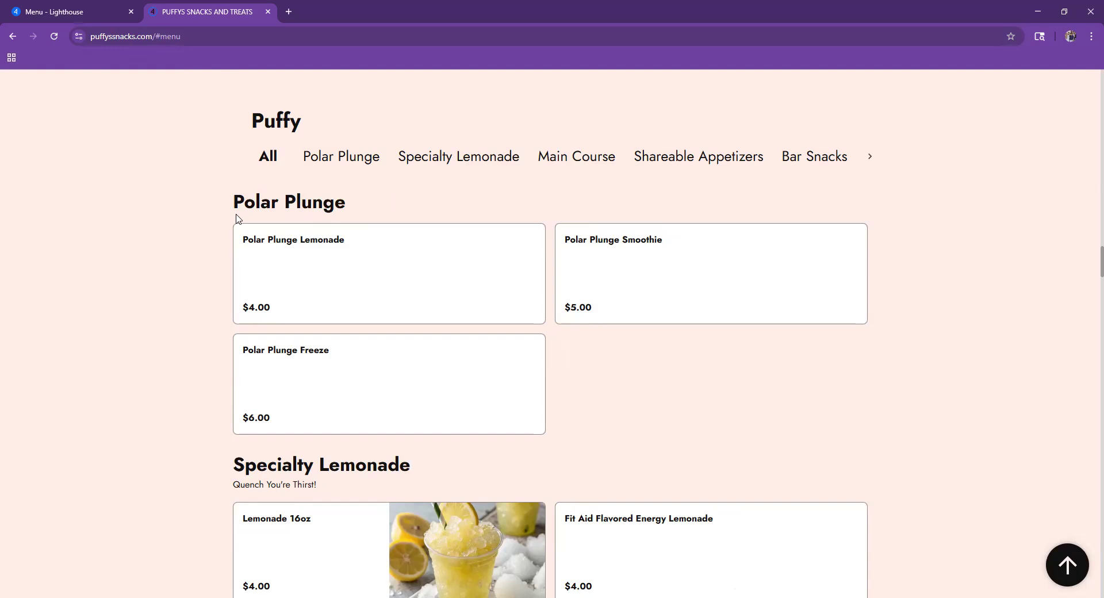
{"action": "left_click_drag", "start_coordinate": [209, 205], "coordinate": [312, 192]}
- Compare the website menu with the Lighthouse departments by switching between the two tabs
{"action": "left_click", "coordinate": [89, 6]}
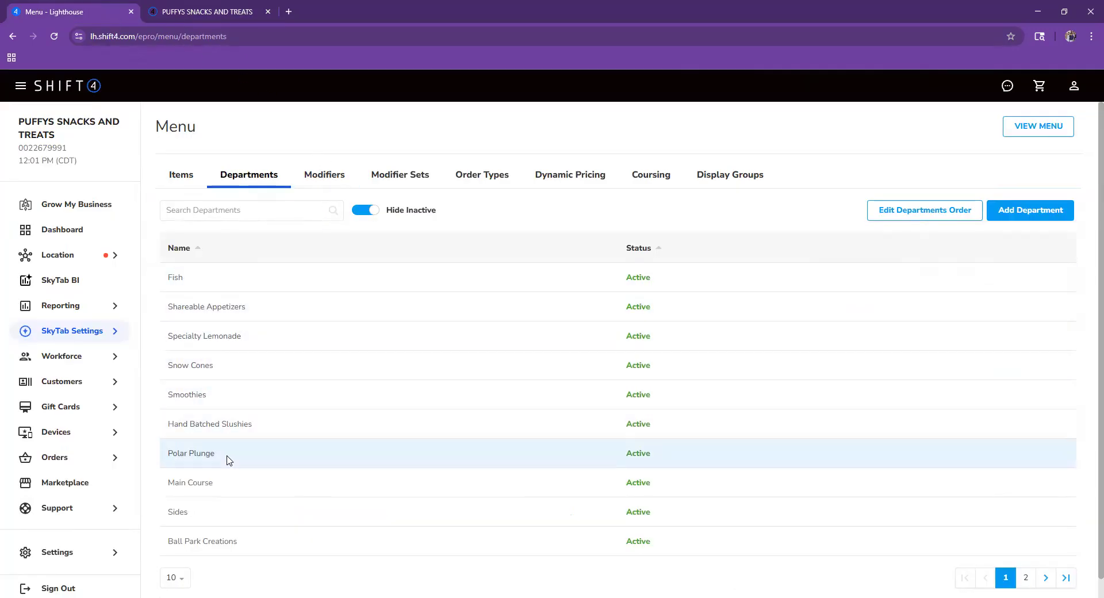
{"action": "left_click", "coordinate": [251, 14]}
{"action": "left_click", "coordinate": [65, 16]}
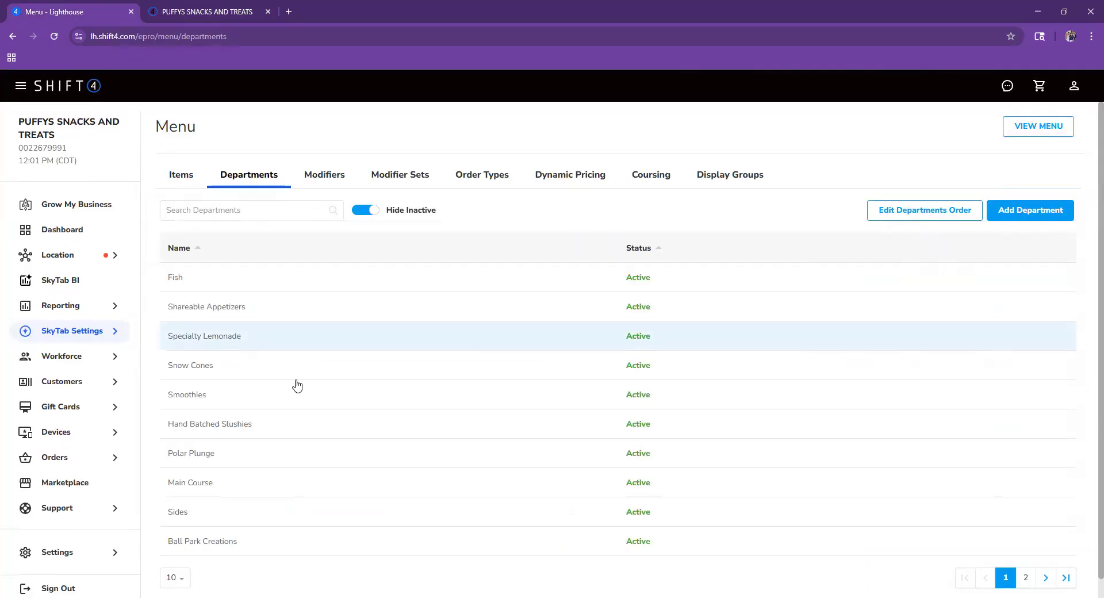
{"action": "left_click", "coordinate": [168, 11]}
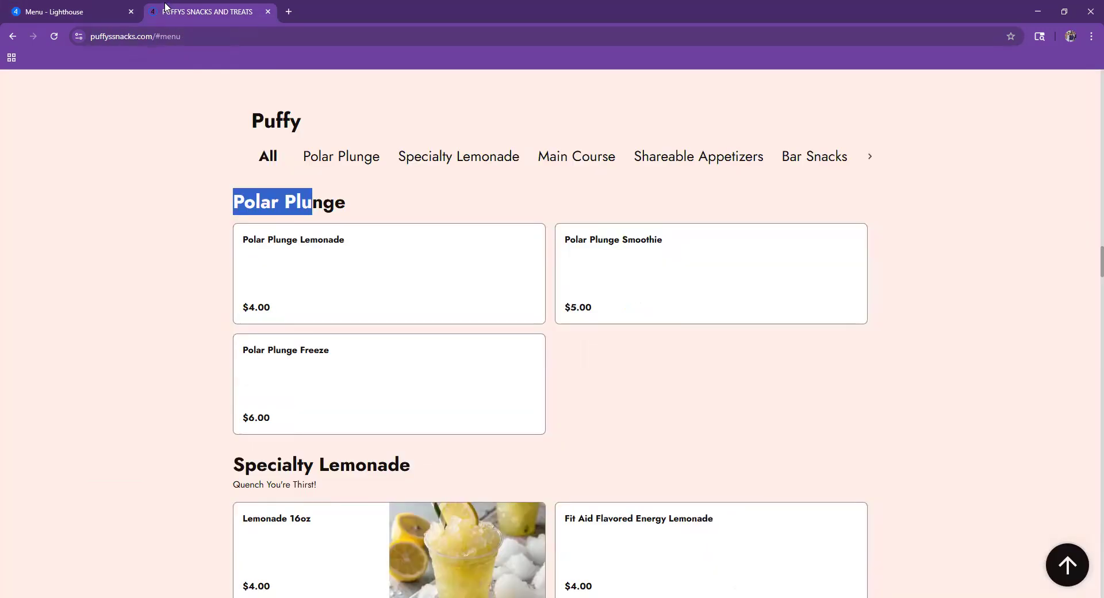
{"action": "left_click", "coordinate": [103, 11]}
- Check which modifier sets Blue Razz belongs to, then preview the menu in Menu Viewer
{"action": "left_click", "coordinate": [346, 184]}
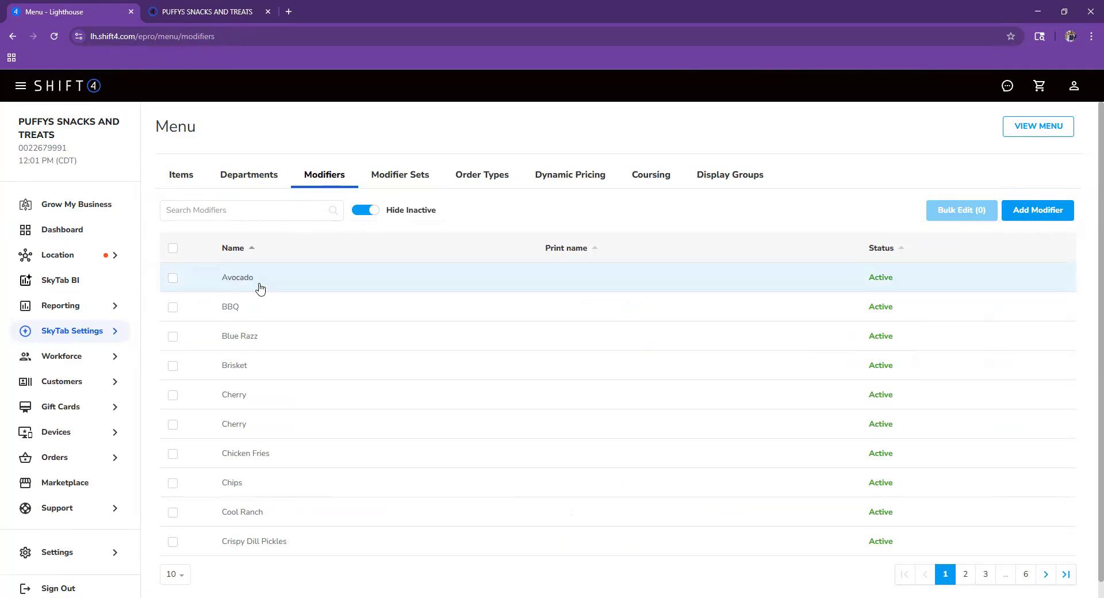
{"action": "left_click", "coordinate": [242, 335]}
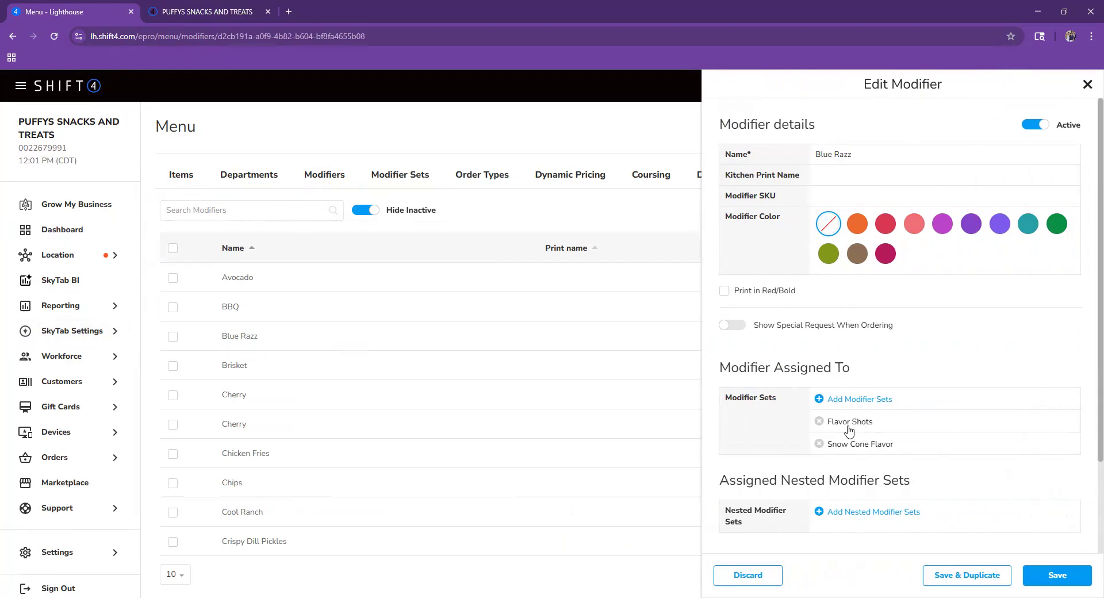
{"action": "left_click", "coordinate": [1087, 85]}
{"action": "left_click", "coordinate": [1053, 127]}
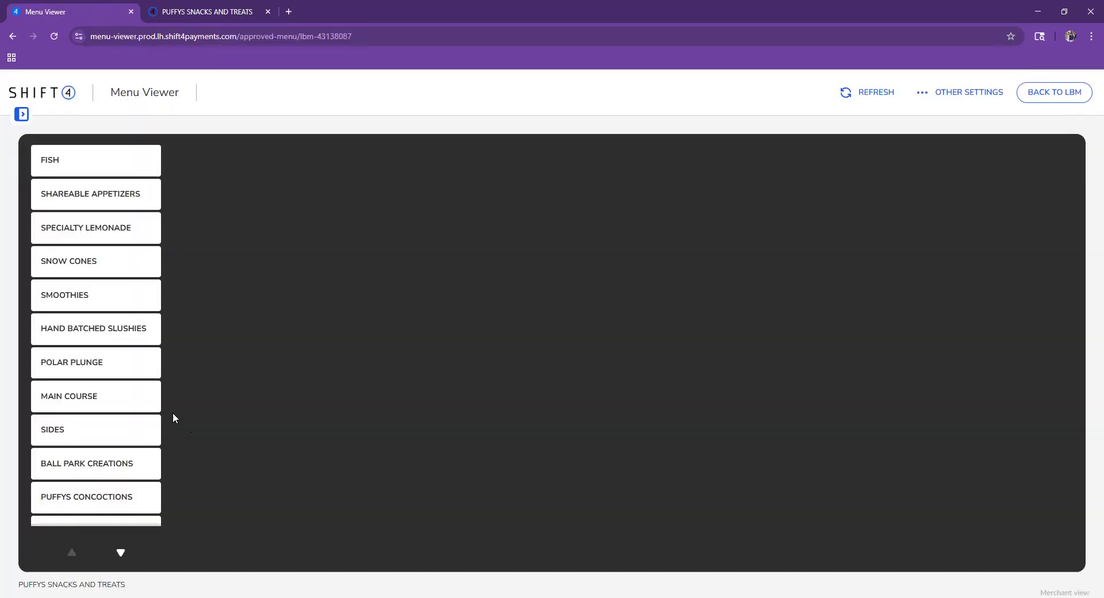
- Inspect the 16oz Snow cone's flavor choices under Snow Cones, then go back to Lighthouse
{"action": "left_click", "coordinate": [102, 263]}
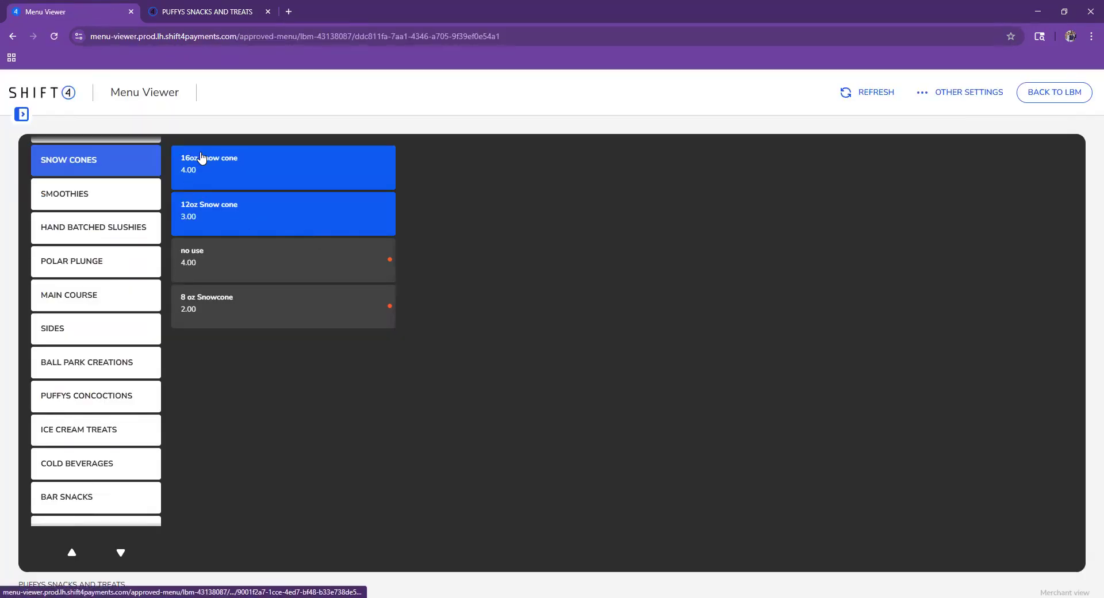
{"action": "left_click", "coordinate": [228, 184]}
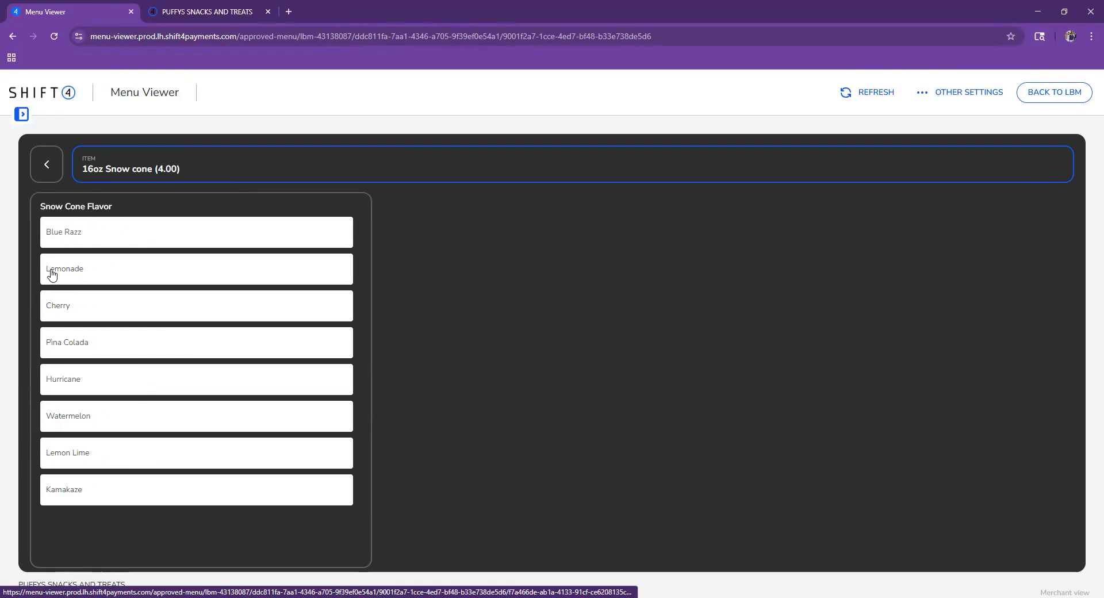
{"action": "left_click", "coordinate": [1077, 94]}
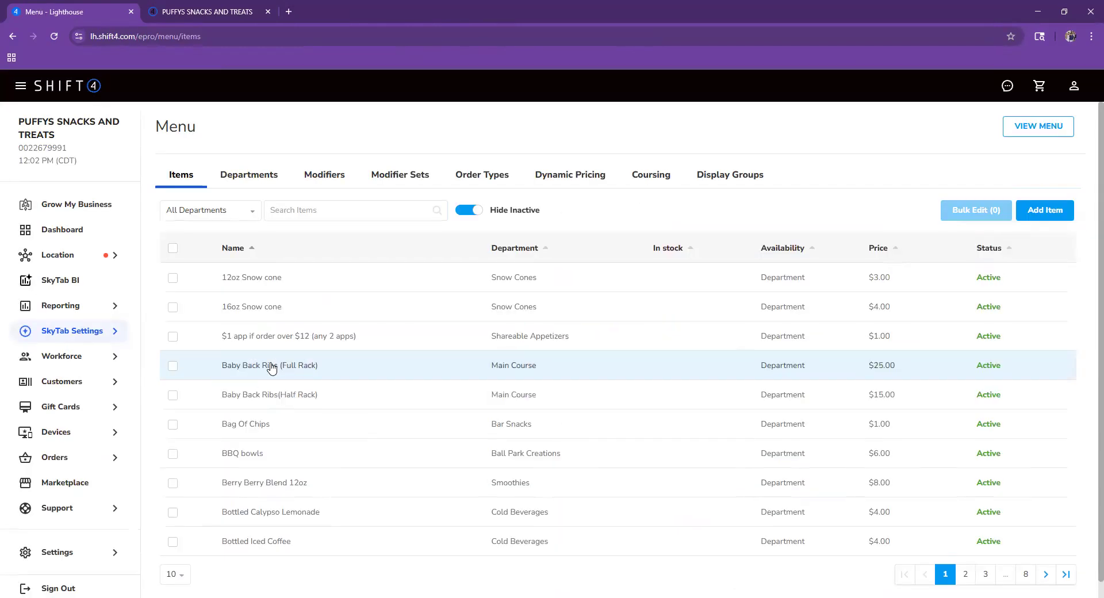
- Switch the Fish department's Active toggle off and save it
{"action": "left_click", "coordinate": [304, 175]}
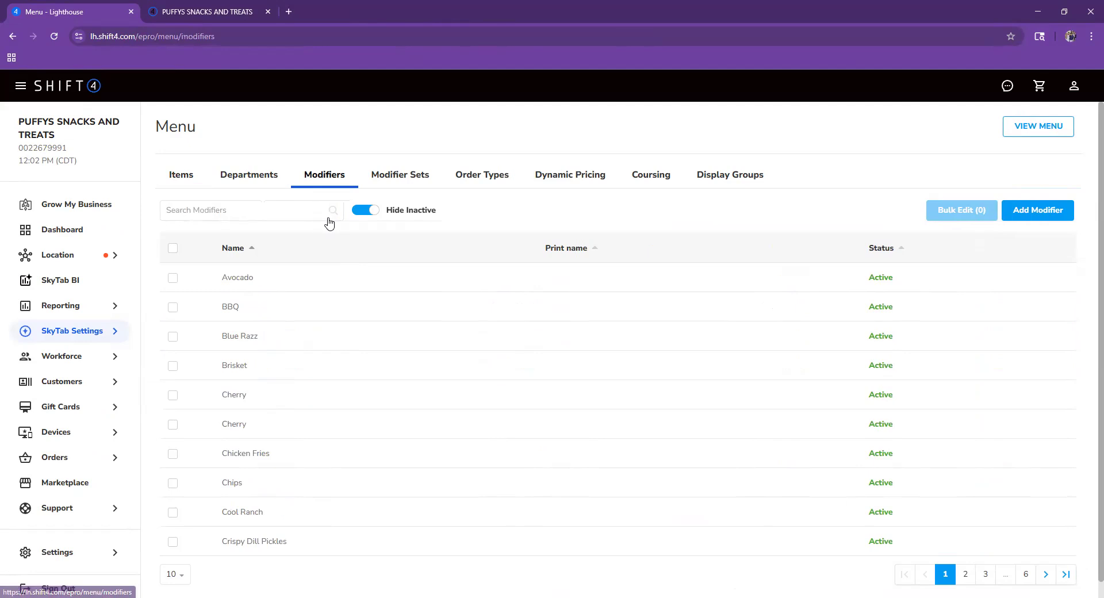
{"action": "left_click", "coordinate": [406, 188]}
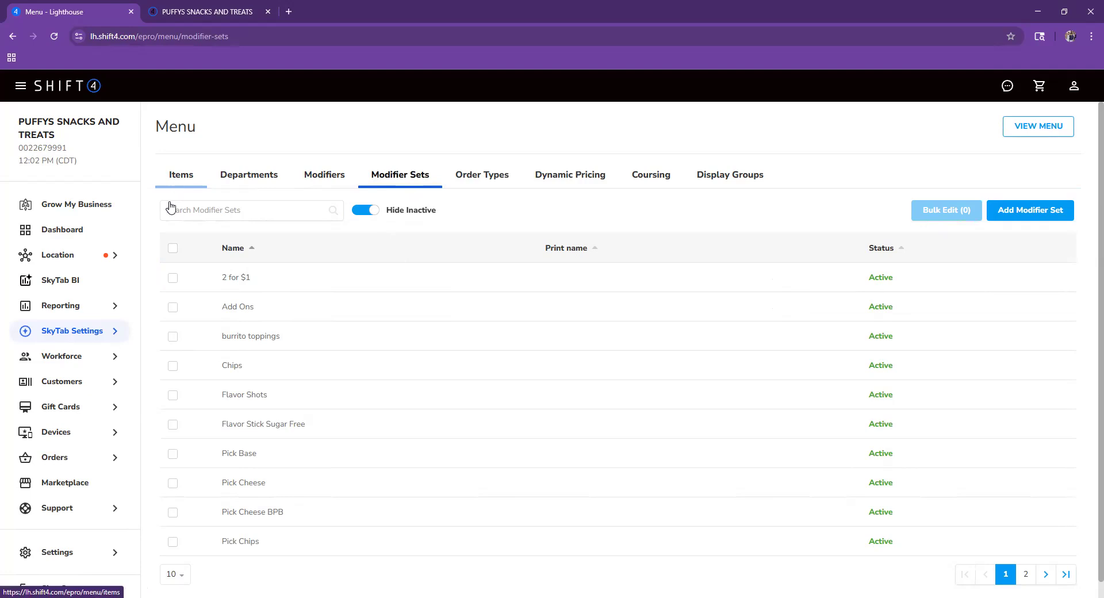
{"action": "left_click", "coordinate": [248, 175]}
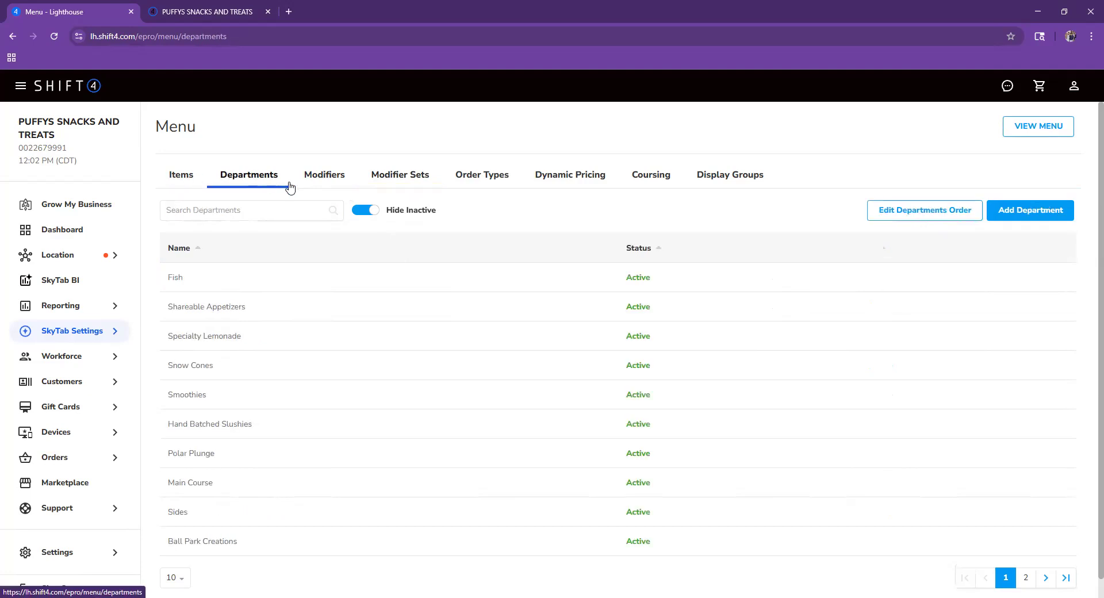
{"action": "left_click", "coordinate": [348, 277]}
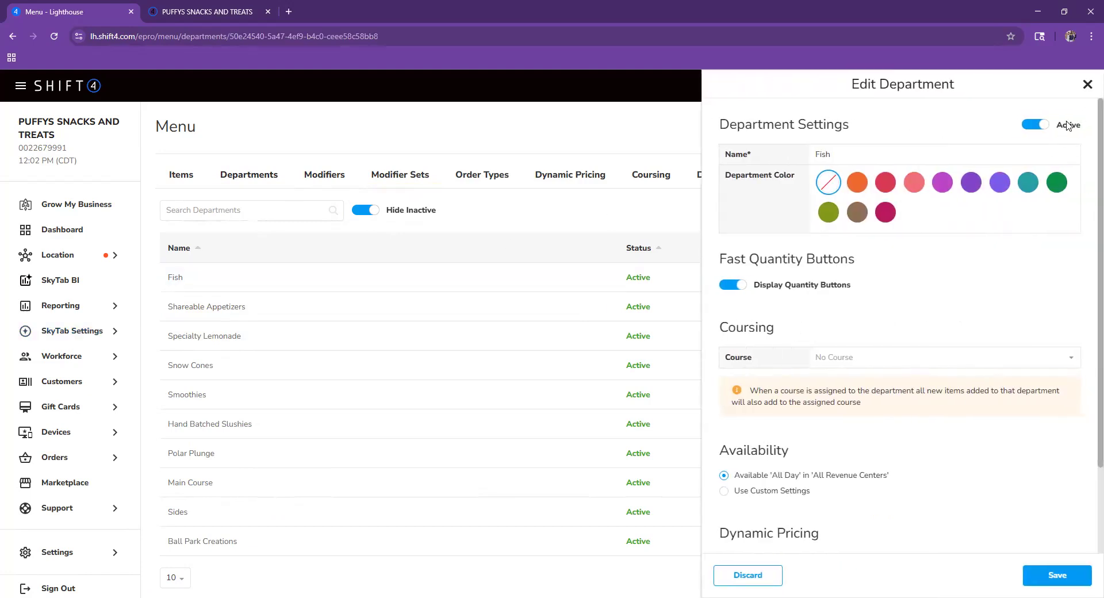
{"action": "scroll", "coordinate": [1018, 305], "scroll_direction": "down", "scroll_amount": 2}
{"action": "scroll", "coordinate": [955, 299], "scroll_direction": "up", "scroll_amount": 2}
{"action": "left_click", "coordinate": [1039, 124]}
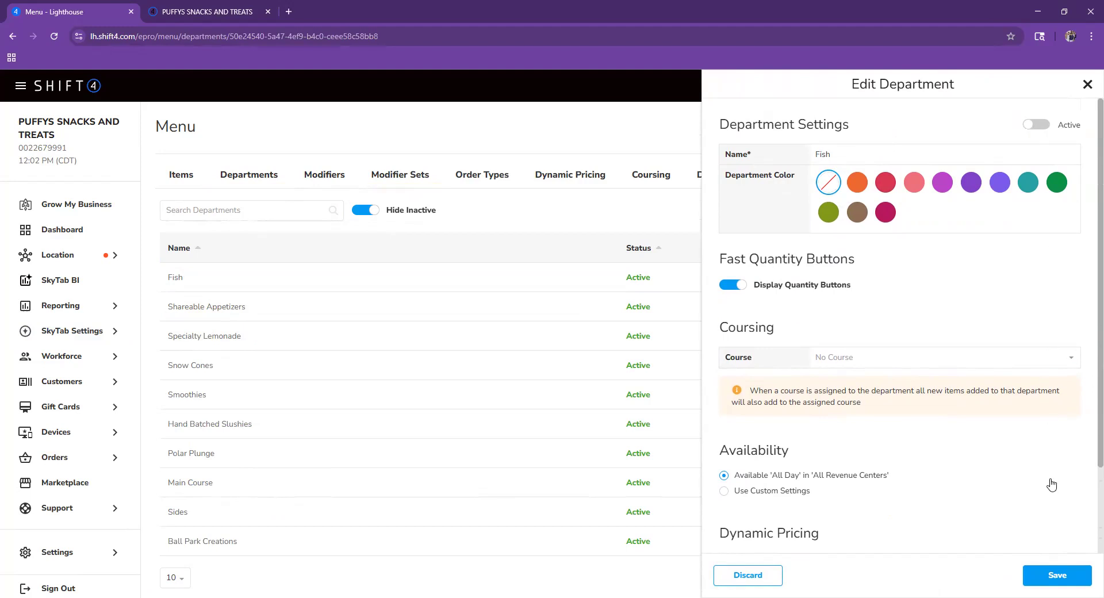
{"action": "left_click", "coordinate": [1050, 574]}
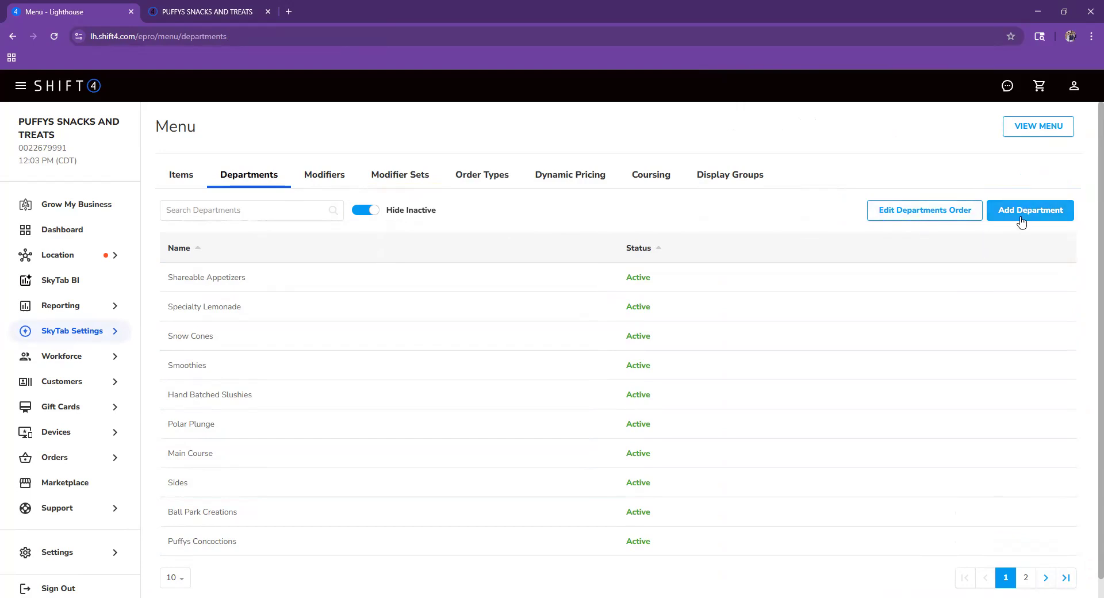
- Show inactive departments, then open and close the new-department form and Fish settings unchanged
{"action": "left_click", "coordinate": [373, 211]}
{"action": "left_click", "coordinate": [273, 218]}
{"action": "type", "text": "f"}
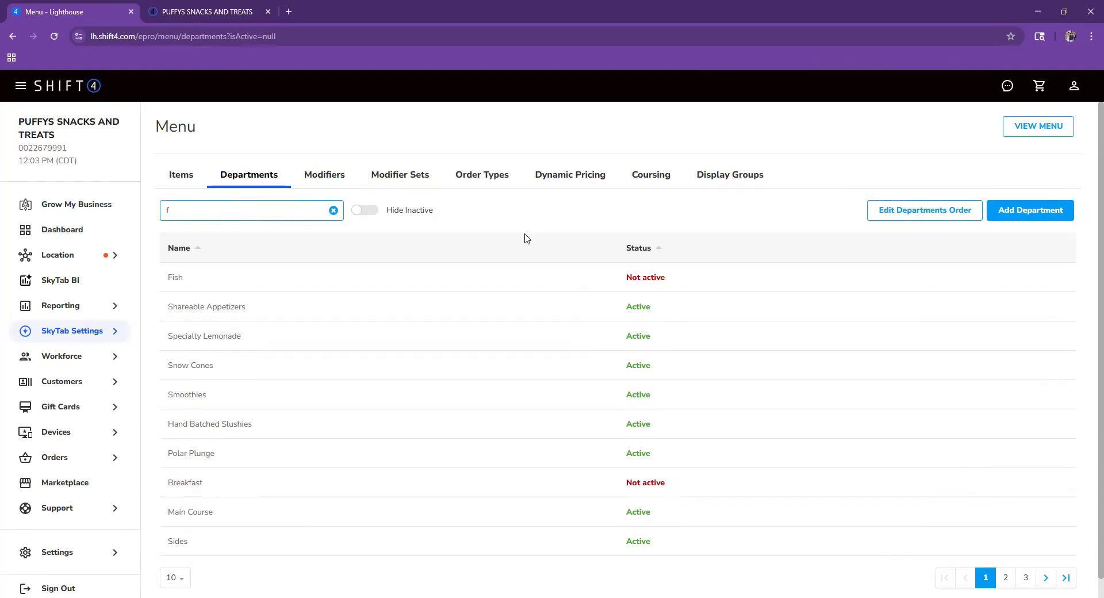
{"action": "key", "text": "BackSpace"}
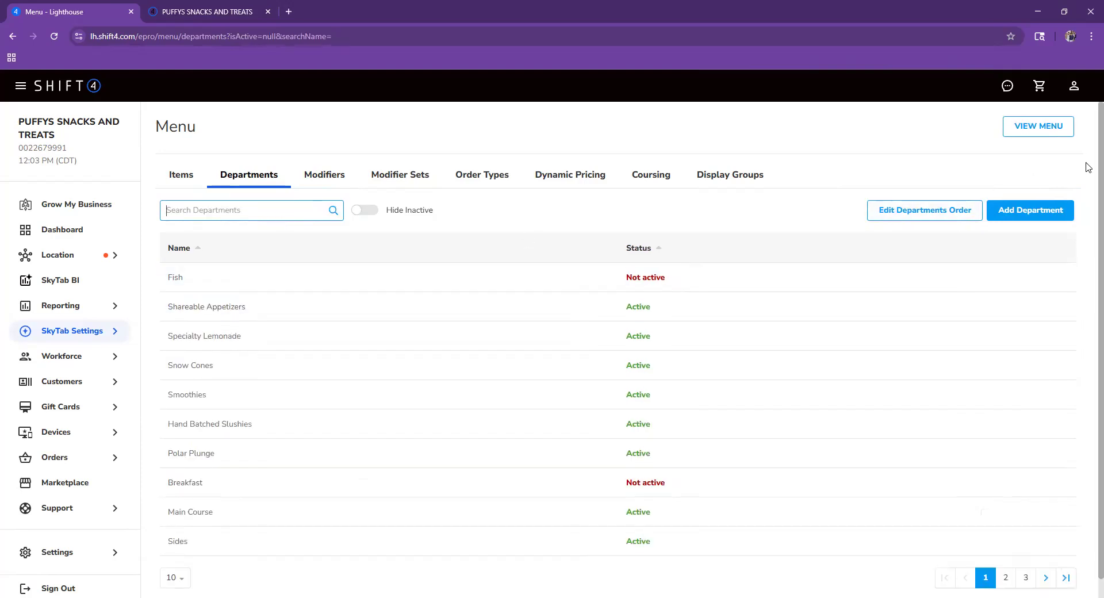
{"action": "left_click", "coordinate": [1031, 212]}
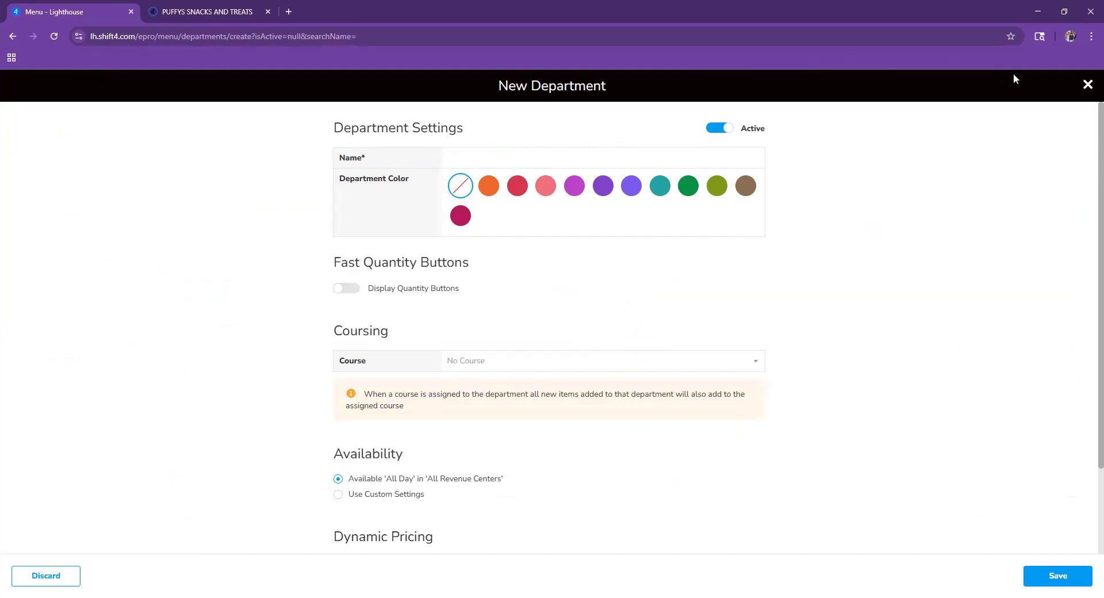
{"action": "left_click", "coordinate": [1088, 85]}
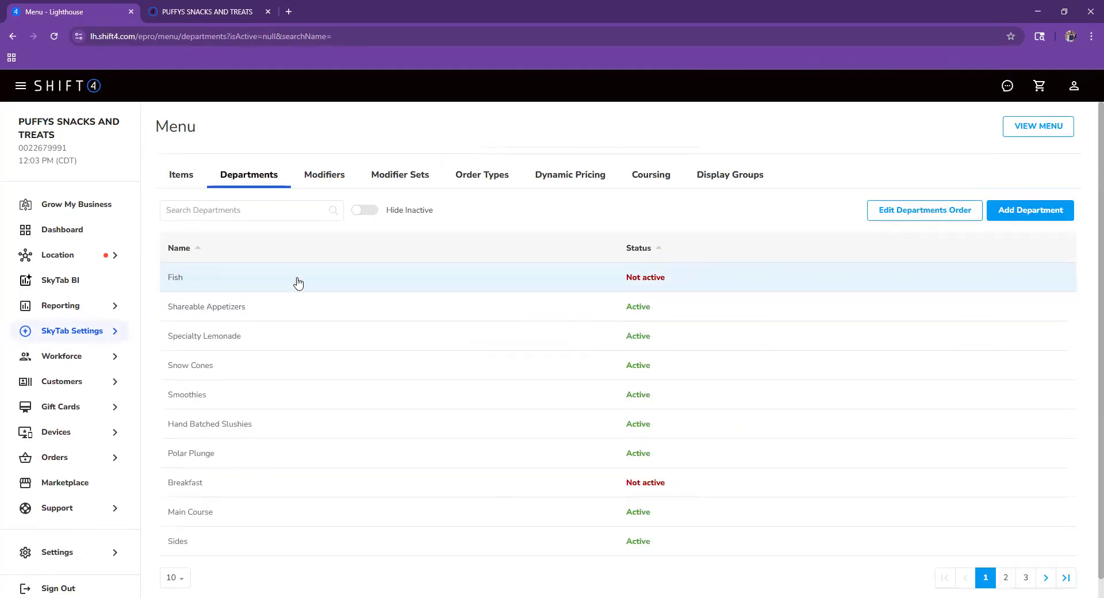
{"action": "left_click", "coordinate": [368, 280]}
{"action": "left_click", "coordinate": [1081, 85]}
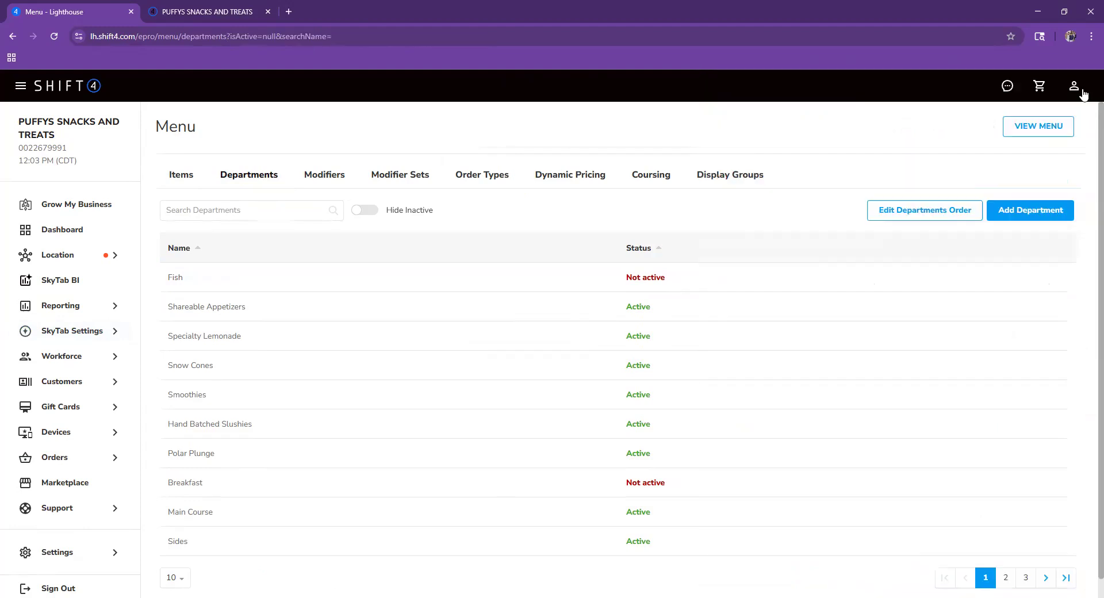
- Reopen the Fish department, switch it back to Active, and save
{"action": "left_click", "coordinate": [292, 276]}
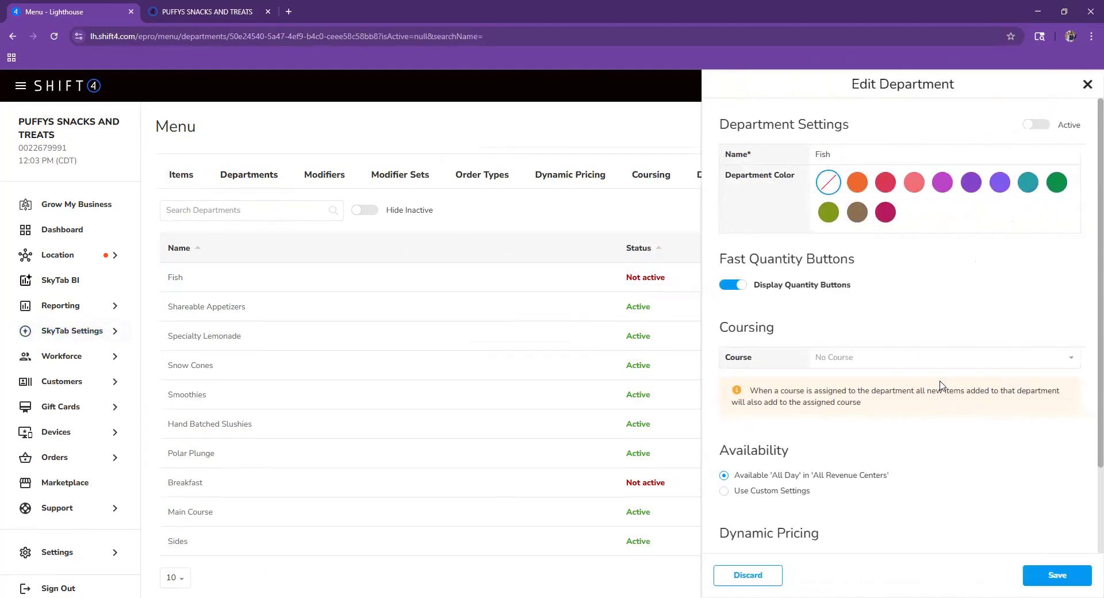
{"action": "left_click", "coordinate": [878, 154]}
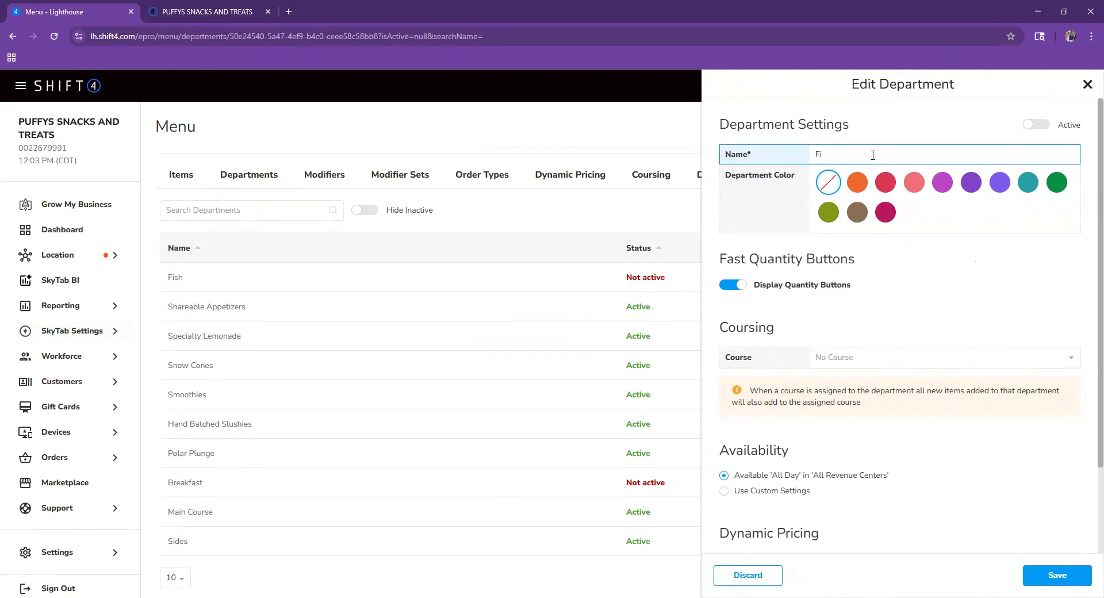
{"action": "left_click", "coordinate": [1042, 128]}
{"action": "left_click", "coordinate": [1032, 127]}
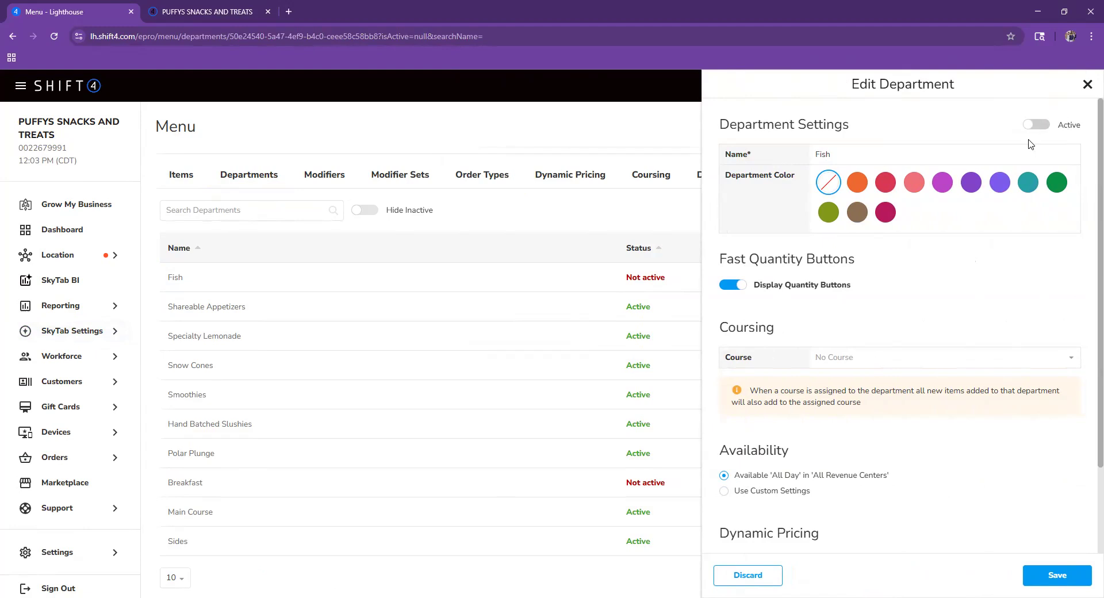
{"action": "left_click", "coordinate": [1033, 127]}
{"action": "left_click_drag", "start_coordinate": [855, 259], "coordinate": [769, 259]}
{"action": "left_click", "coordinate": [769, 259]}
{"action": "scroll", "coordinate": [742, 458], "scroll_direction": "down", "scroll_amount": 2}
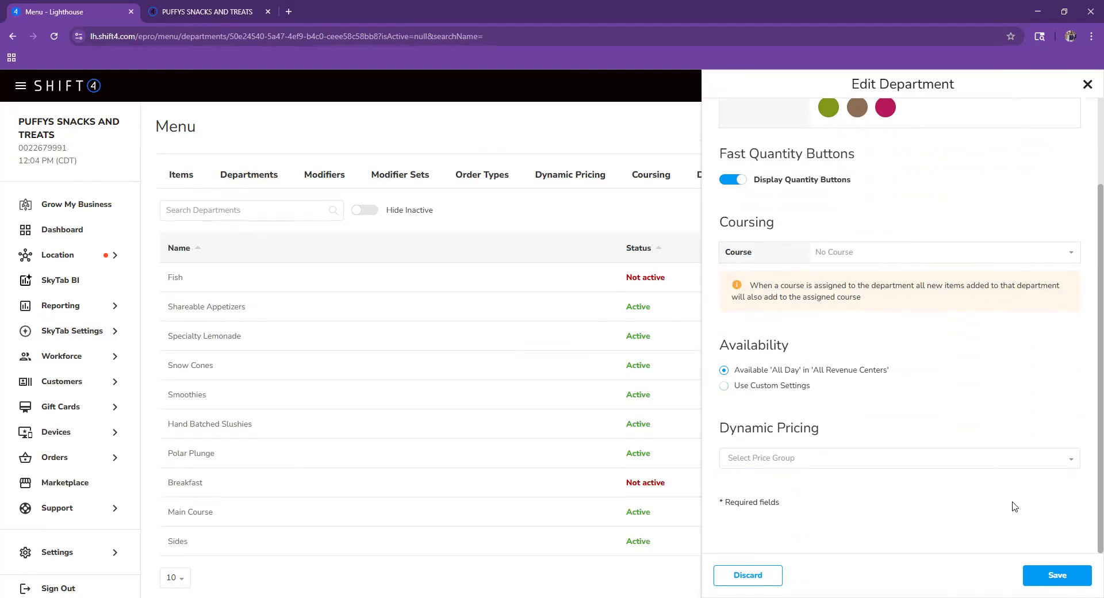
{"action": "scroll", "coordinate": [959, 494], "scroll_direction": "up", "scroll_amount": 2}
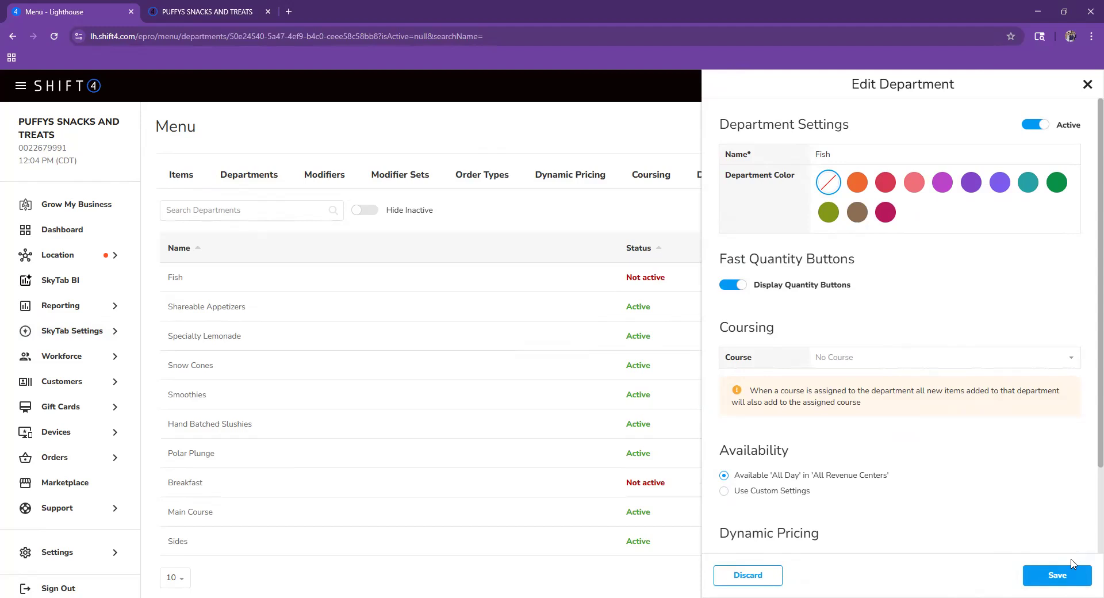
{"action": "left_click", "coordinate": [1056, 579]}
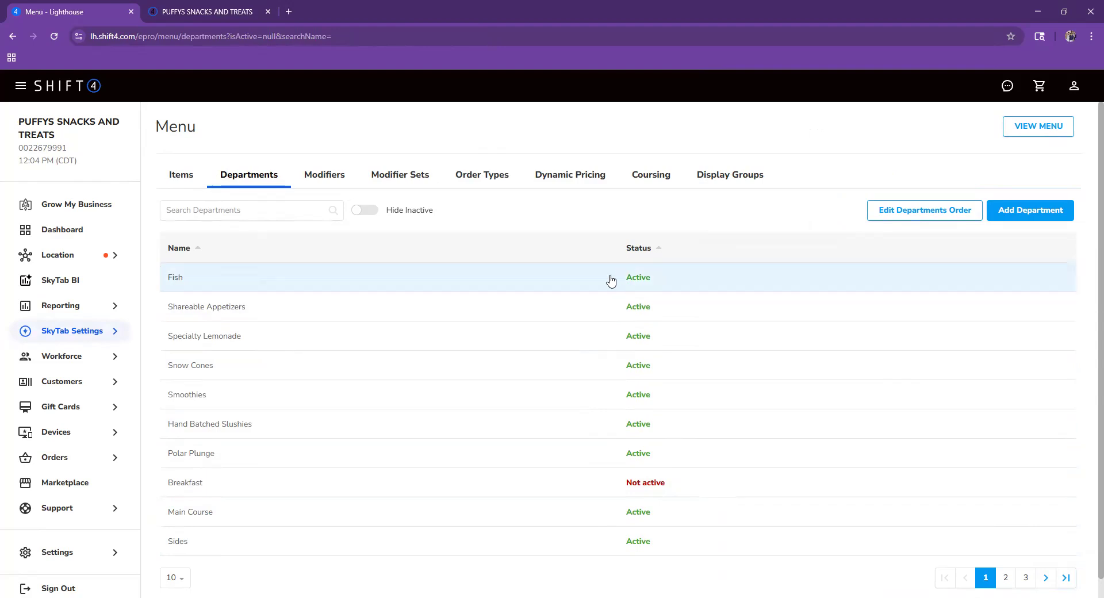
- Search items for 'fi', rename the Fish item to 'nun', make it inactive, and save
{"action": "left_click", "coordinate": [187, 188]}
{"action": "left_click", "coordinate": [313, 215]}
{"action": "type", "text": "fi"}
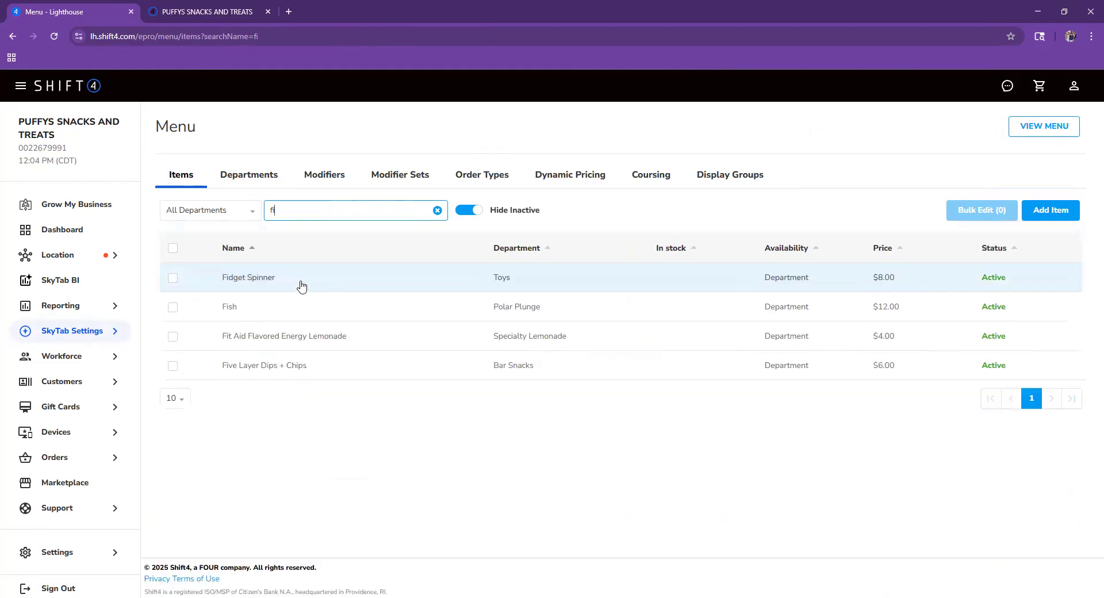
{"action": "left_click", "coordinate": [293, 307]}
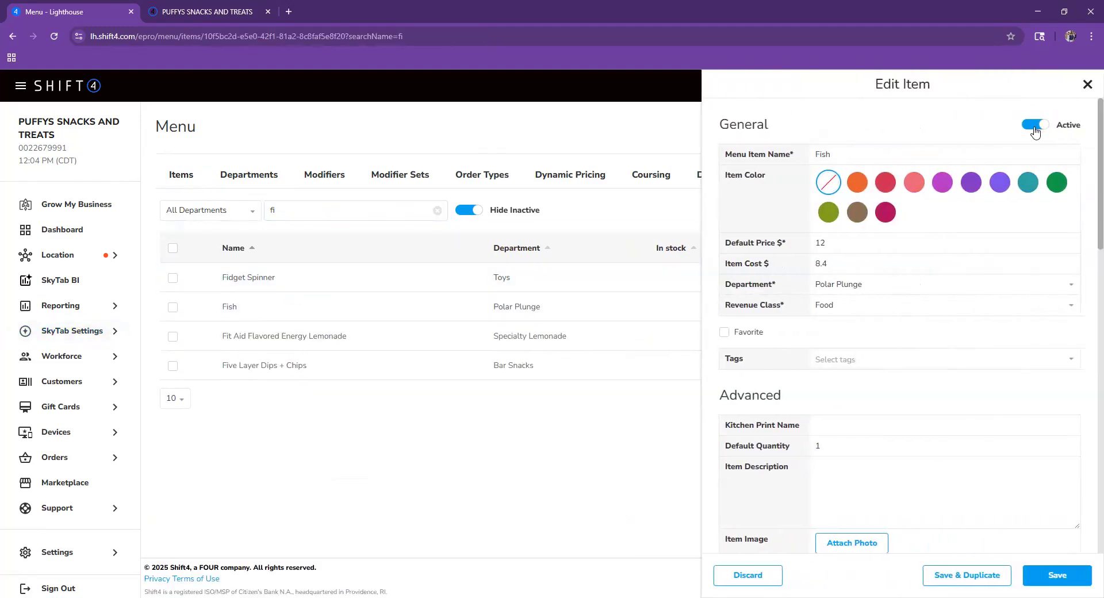
{"action": "left_click", "coordinate": [922, 158]}
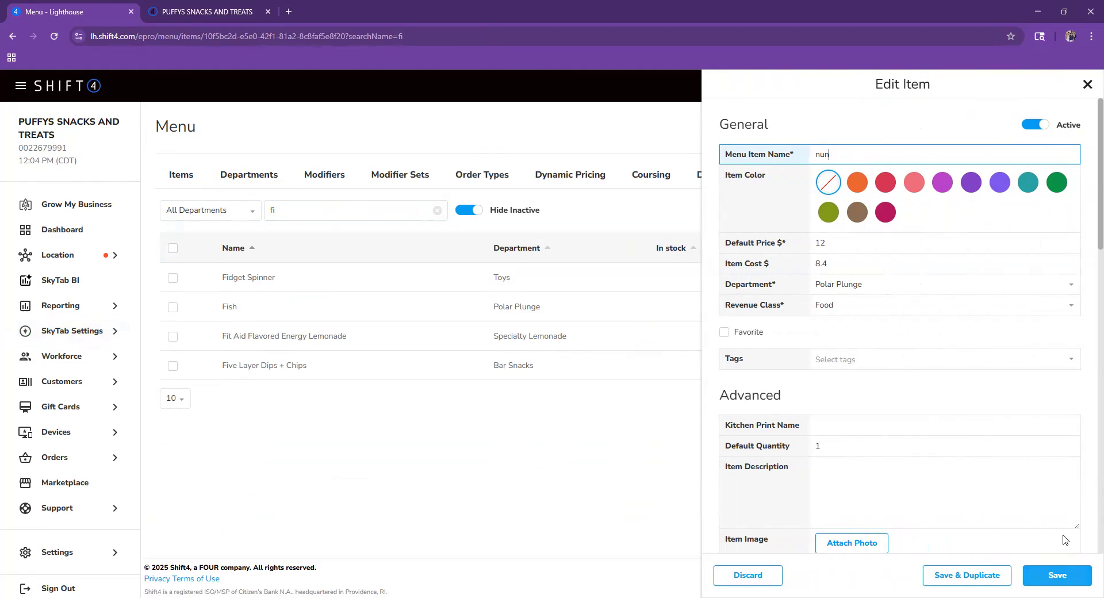
{"action": "left_click", "coordinate": [1029, 125]}
{"action": "left_click", "coordinate": [1063, 565]}
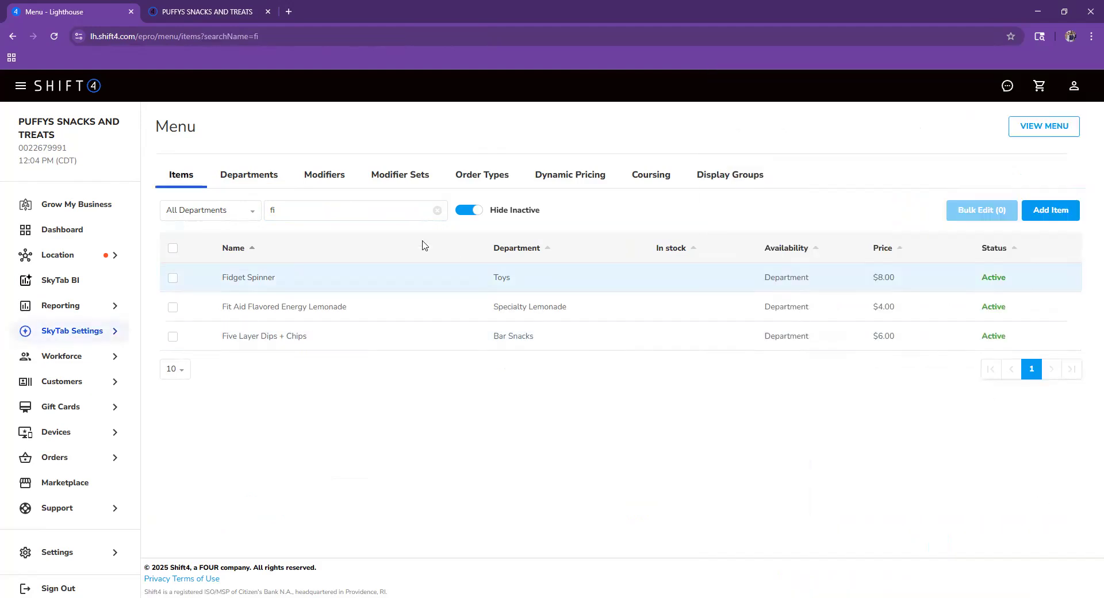
{"action": "left_click", "coordinate": [438, 210]}
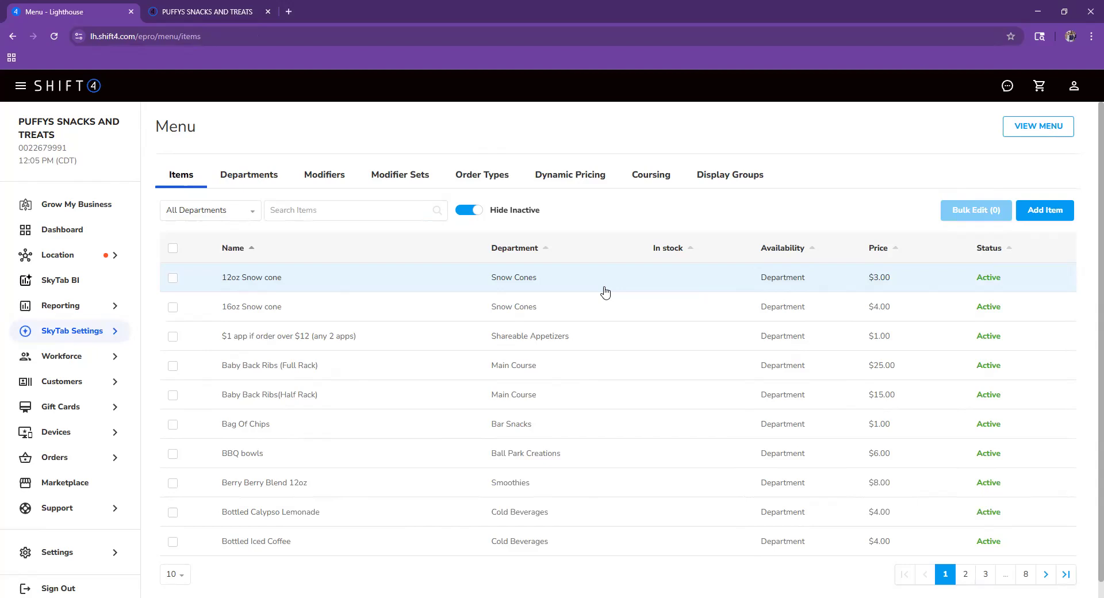
- Show inactive items, find 'nun', assign it to the Fish department, reactivate it and save
{"action": "left_click", "coordinate": [463, 211]}
{"action": "left_click", "coordinate": [391, 215]}
{"action": "type", "text": "n"}
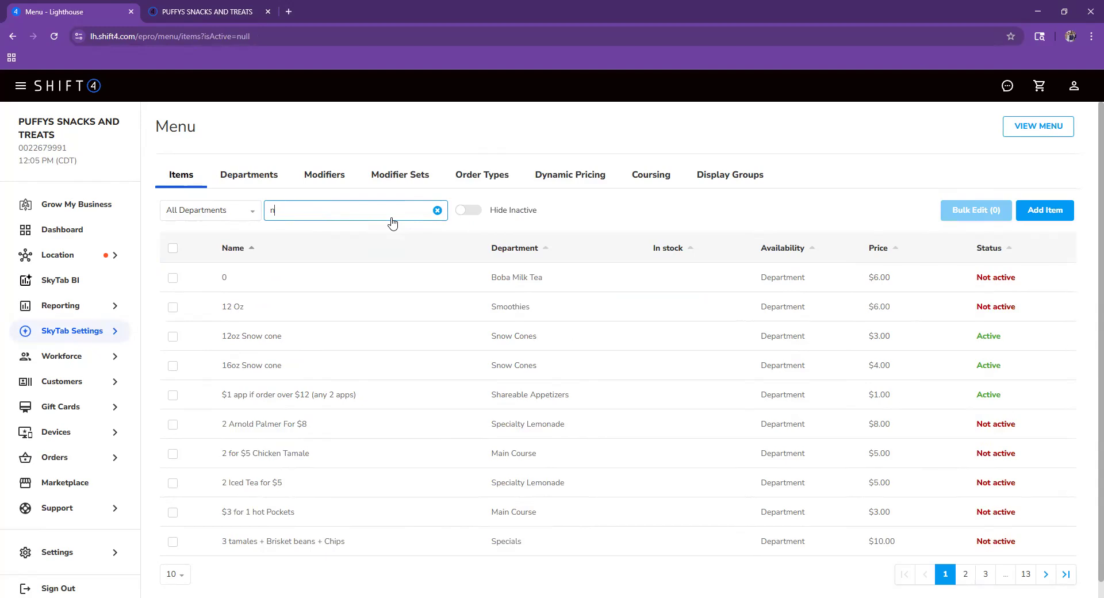
{"action": "type", "text": "un"}
{"action": "left_click", "coordinate": [305, 282]}
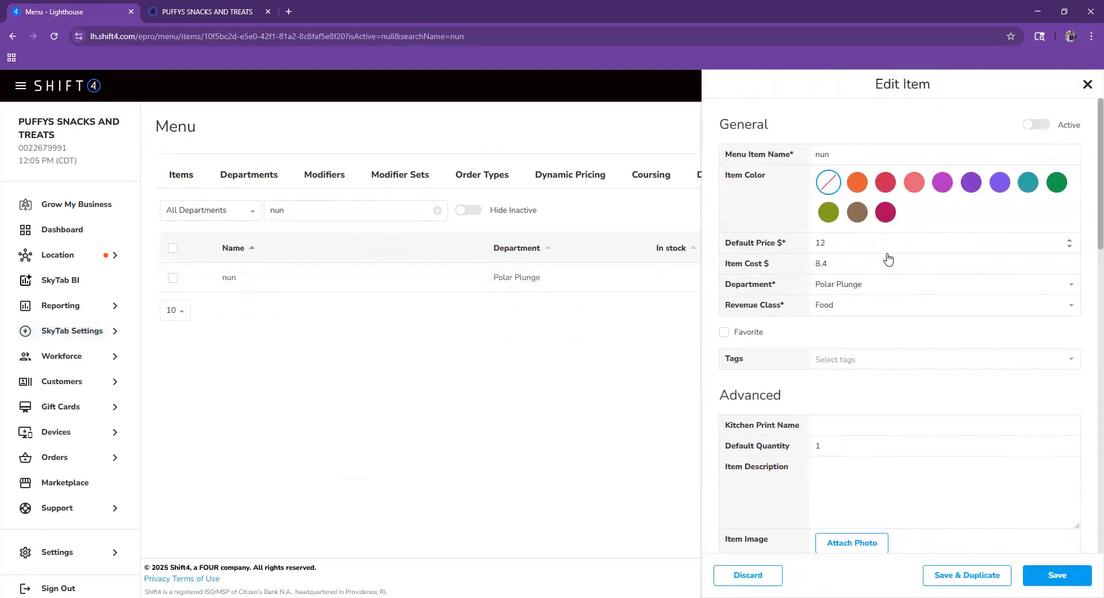
{"action": "left_click", "coordinate": [874, 290]}
{"action": "scroll", "coordinate": [842, 402], "scroll_direction": "up", "scroll_amount": 5}
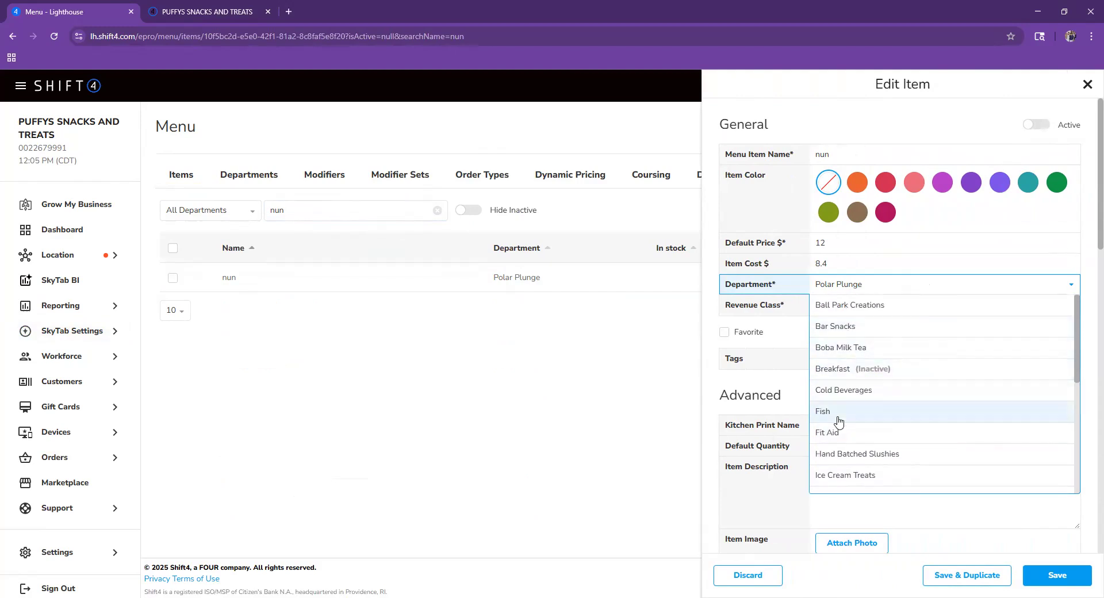
{"action": "left_click", "coordinate": [837, 422]}
{"action": "left_click", "coordinate": [1034, 124]}
{"action": "left_click", "coordinate": [1066, 575]}
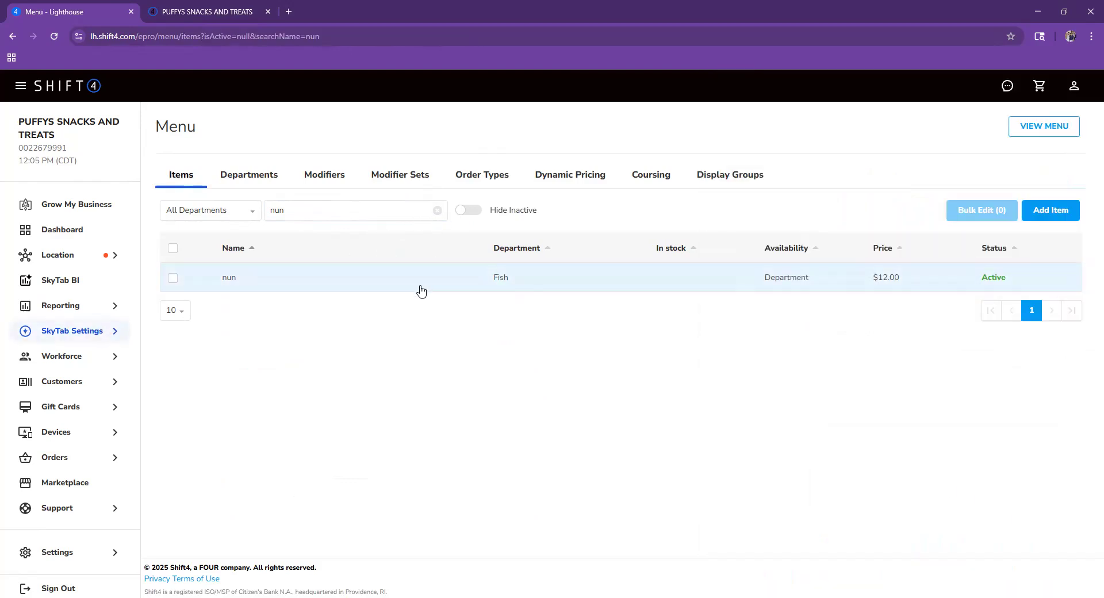
{"action": "left_click", "coordinate": [437, 211]}
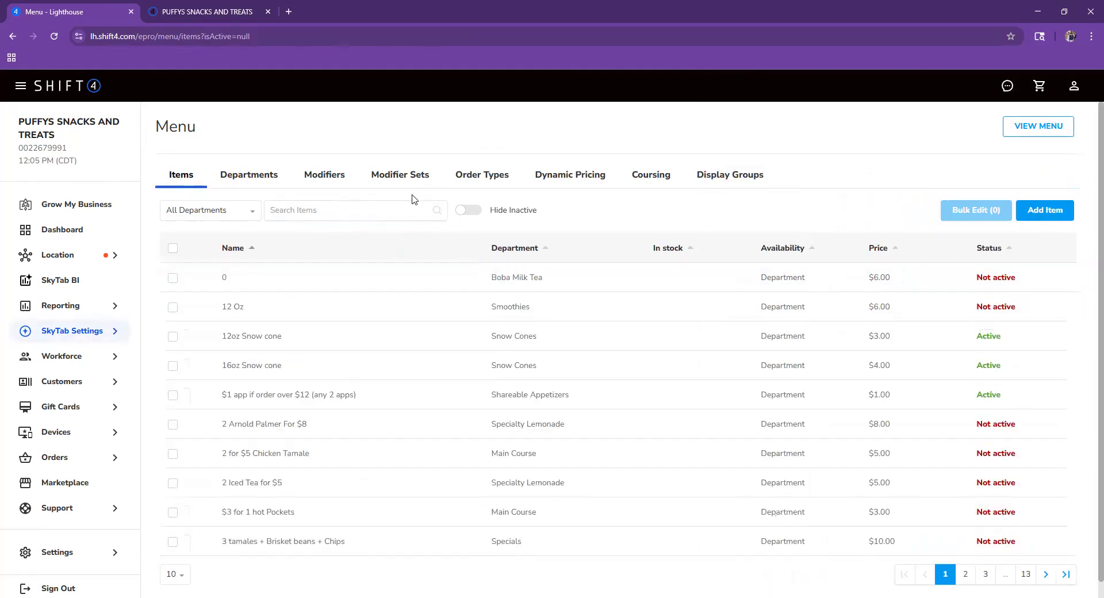
- Find the nun item, change its Menu Item Name to 'fish', and save
{"action": "left_click", "coordinate": [382, 210]}
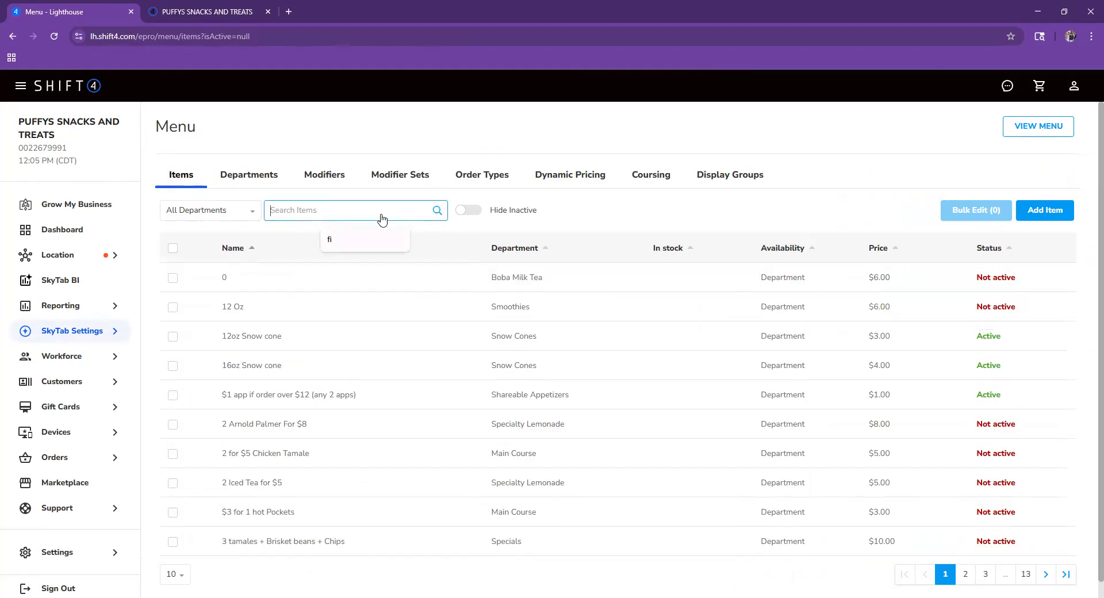
{"action": "type", "text": "fi"}
{"action": "type", "text": "nun"}
{"action": "left_click", "coordinate": [311, 275]}
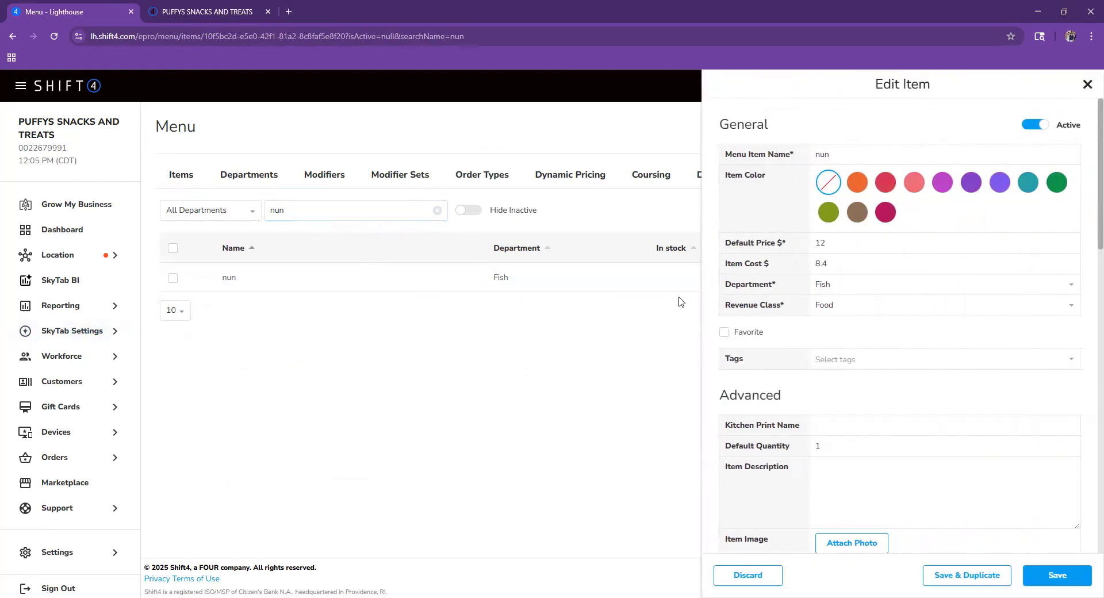
{"action": "left_click", "coordinate": [888, 154]}
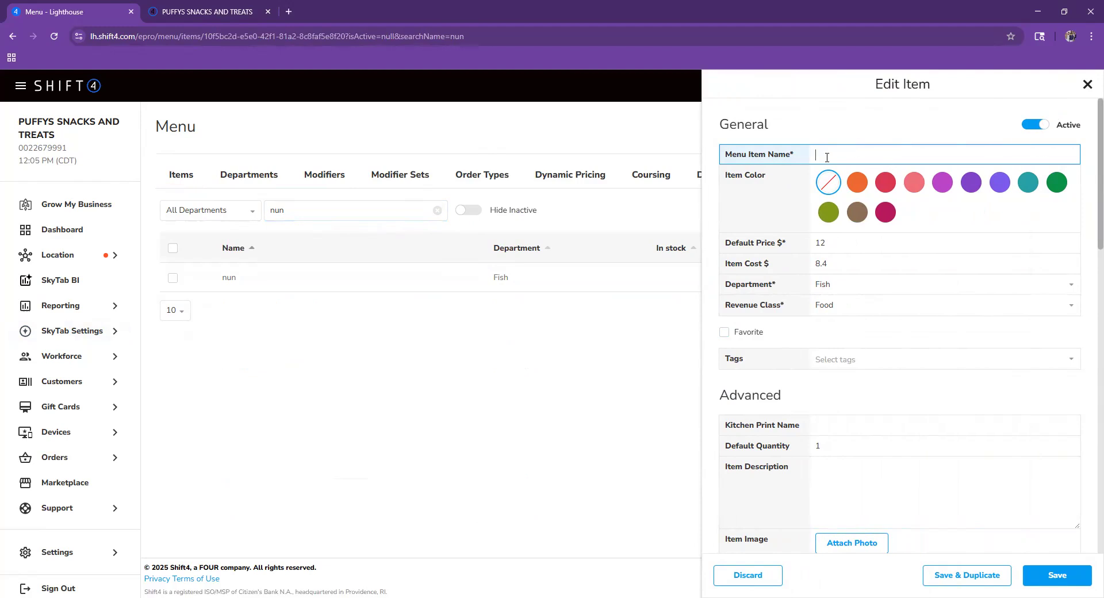
{"action": "left_click", "coordinate": [1085, 582]}
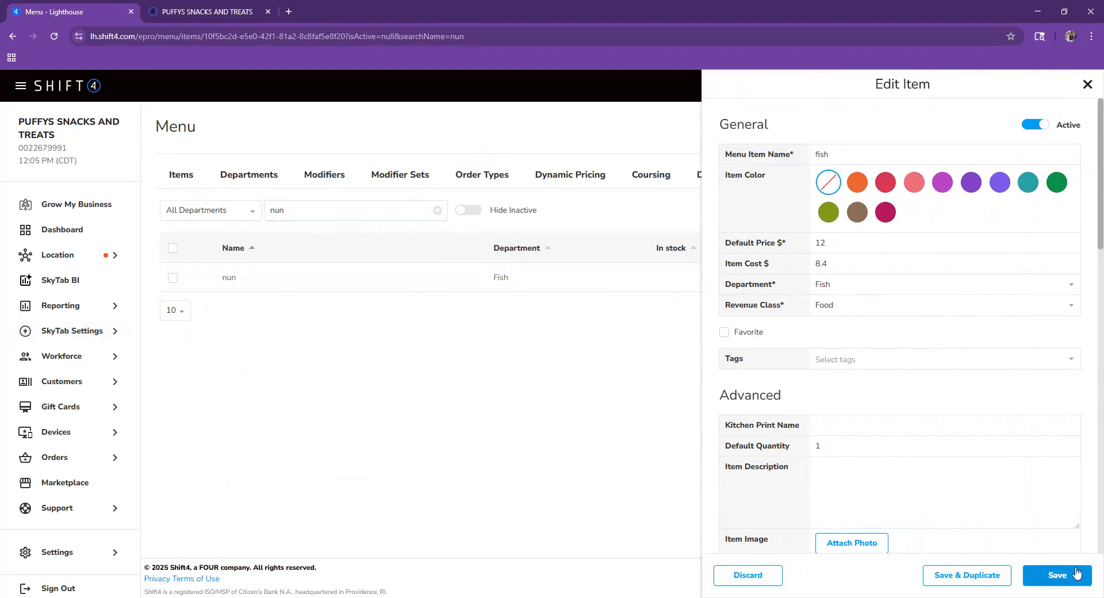
{"action": "left_click", "coordinate": [435, 210]}
- Search for 'fish' to confirm the renamed item, then clear the search
{"action": "left_click", "coordinate": [368, 216]}
{"action": "type", "text": "fish"}
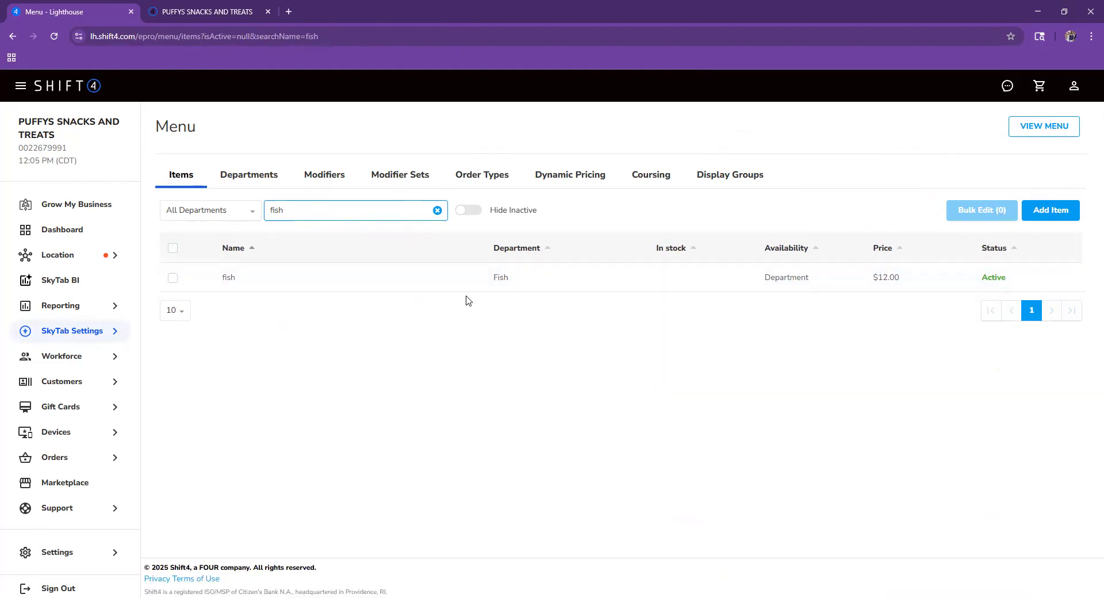
{"action": "left_click", "coordinate": [437, 211]}
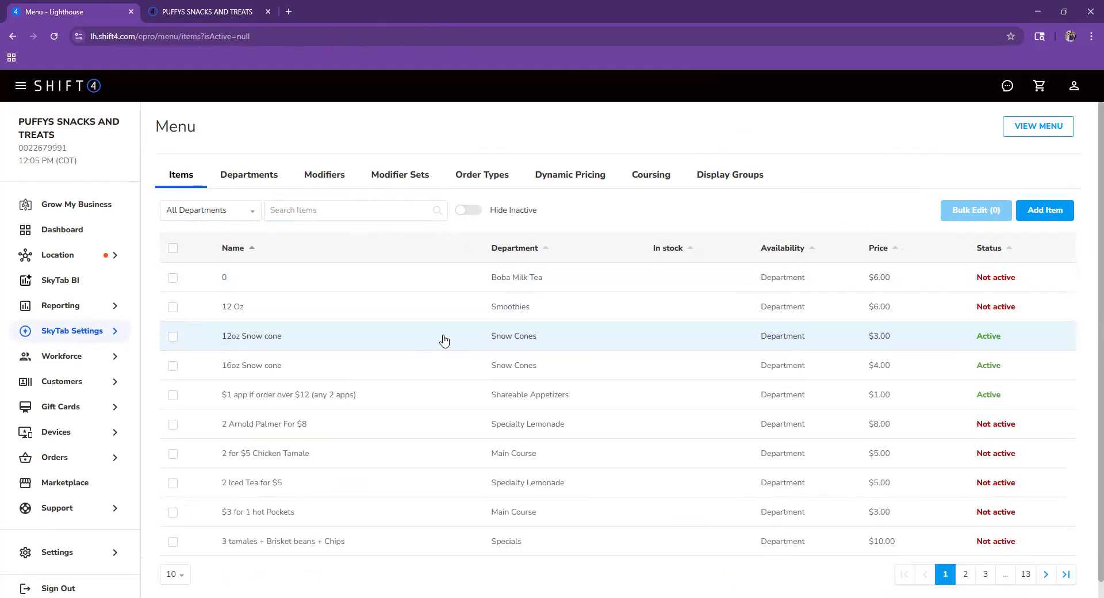
- Glance at the 12oz Snow cone item, then search the item list for 'fish'
{"action": "left_click", "coordinate": [341, 345]}
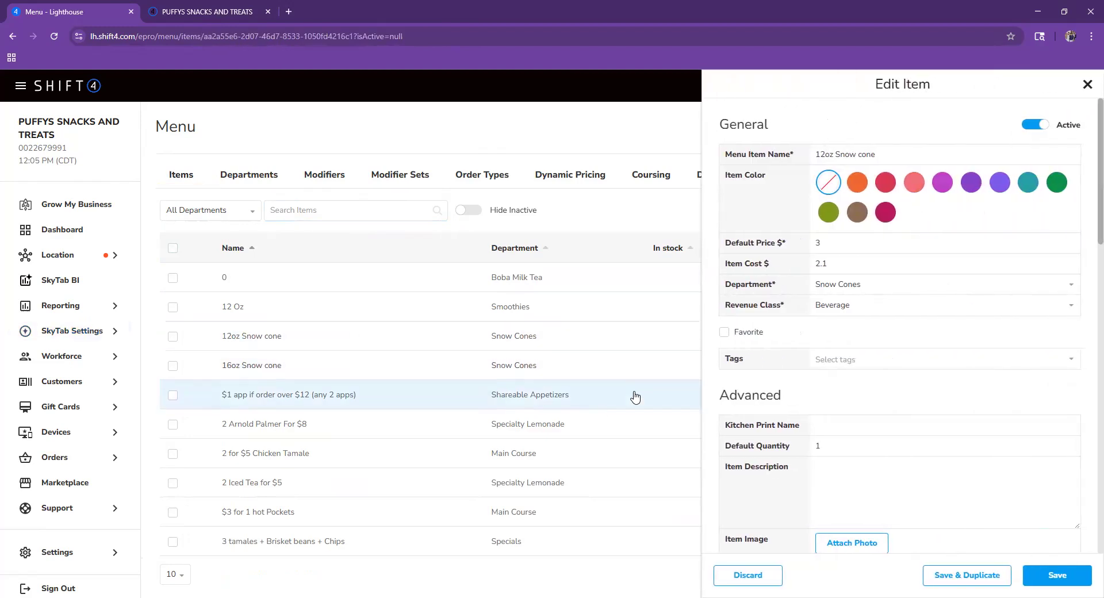
{"action": "left_click", "coordinate": [1085, 83]}
{"action": "left_click", "coordinate": [341, 217]}
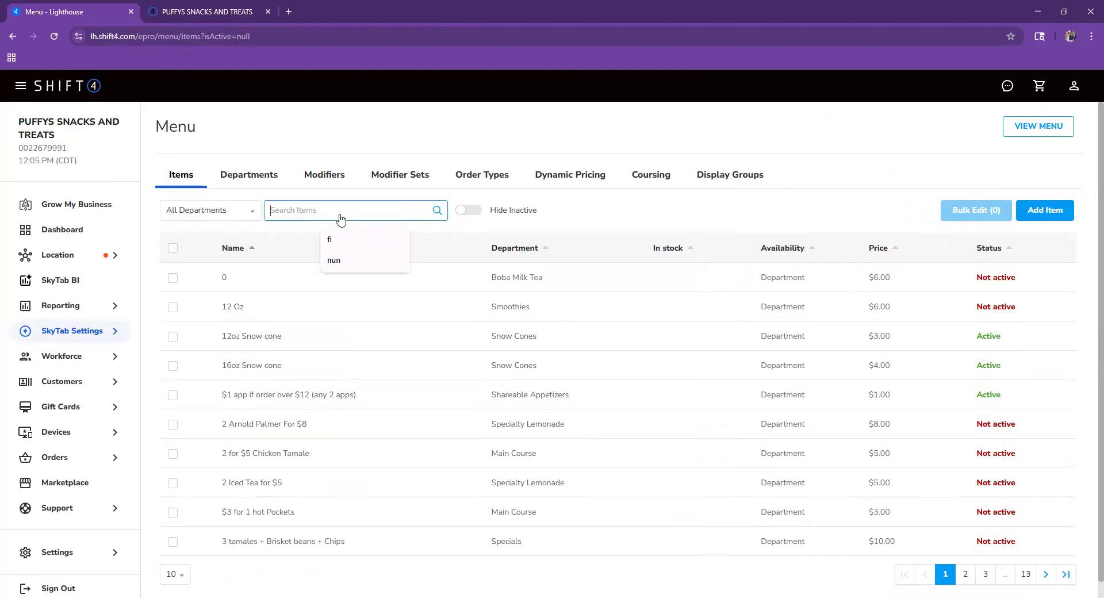
{"action": "type", "text": "fish"}
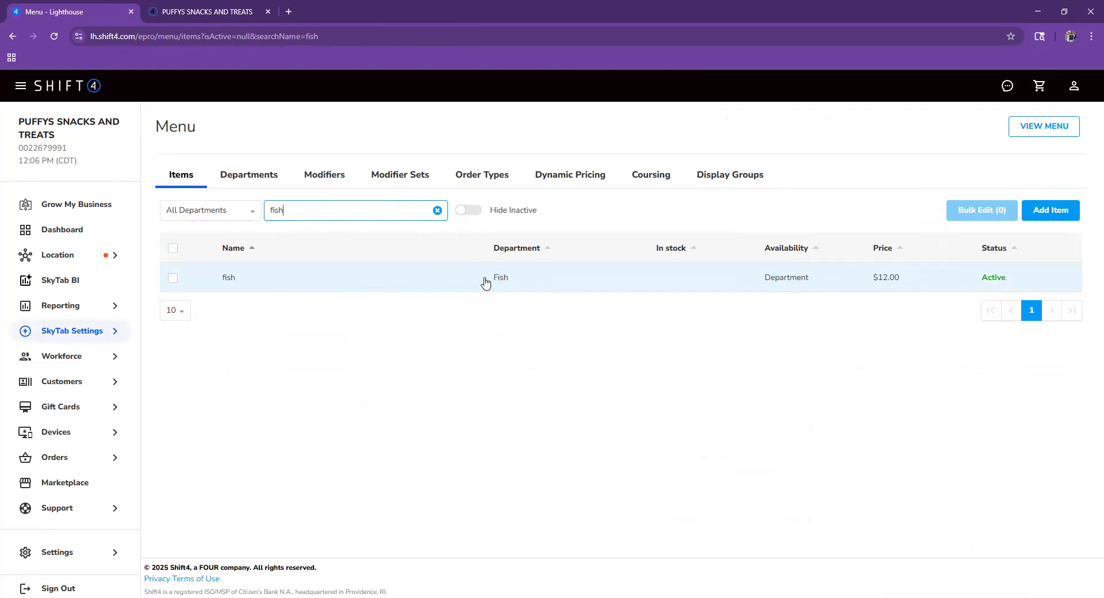
- Open the fish item, save it as a duplicate, and edit the copy's name
{"action": "left_click", "coordinate": [429, 290]}
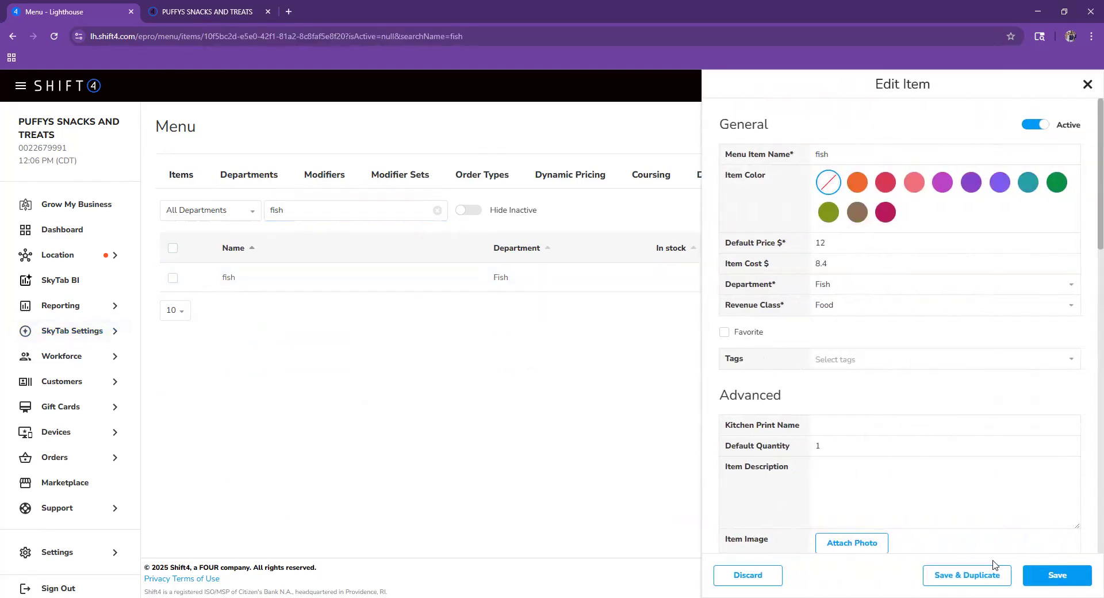
{"action": "left_click", "coordinate": [980, 573]}
{"action": "left_click", "coordinate": [508, 161]}
- Name the copied item Catfish with default price 13 and item cost 9.1
{"action": "key", "text": "ctrl+a"}
{"action": "key", "text": "BackSpace"}
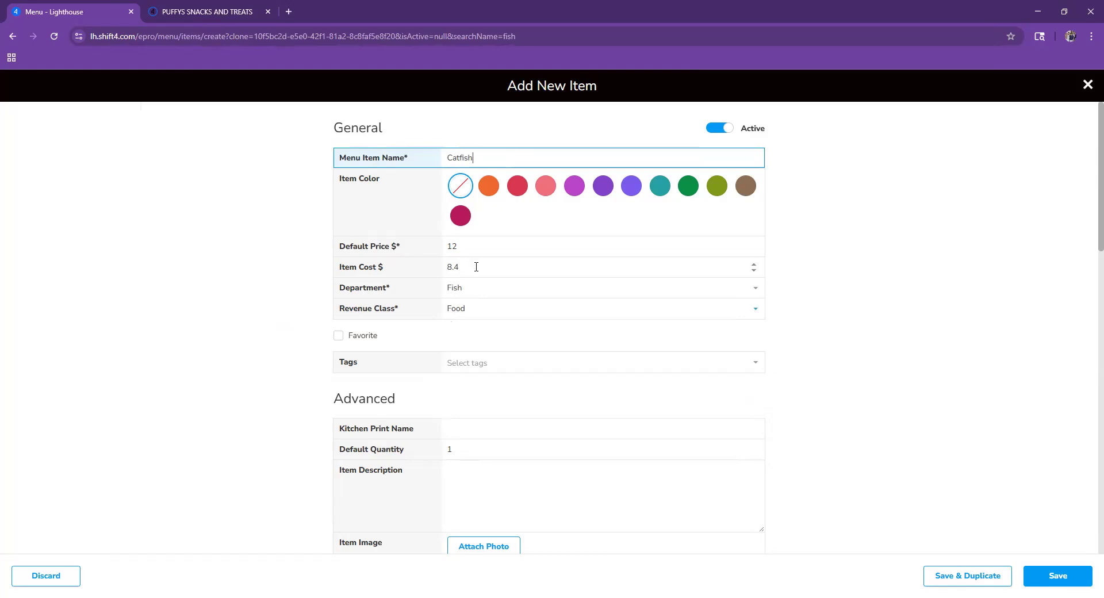
{"action": "left_click", "coordinate": [484, 248]}
{"action": "key", "text": "BackSpace"}
{"action": "key", "text": "BackSpace"}
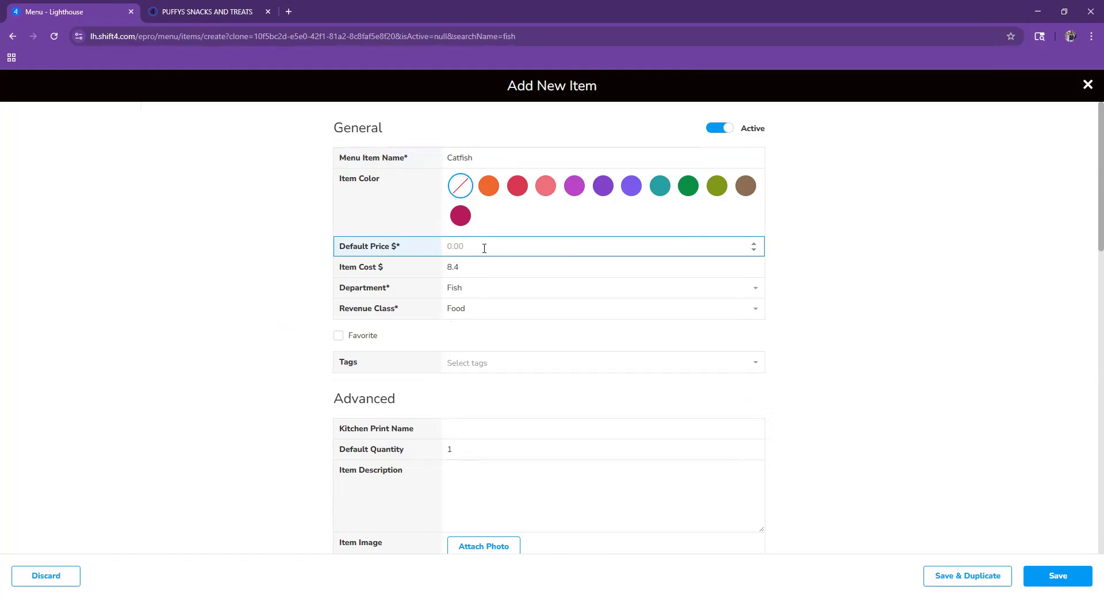
{"action": "type", "text": "13"}
{"action": "left_click", "coordinate": [484, 260]}
{"action": "key", "text": "BackSpace"}
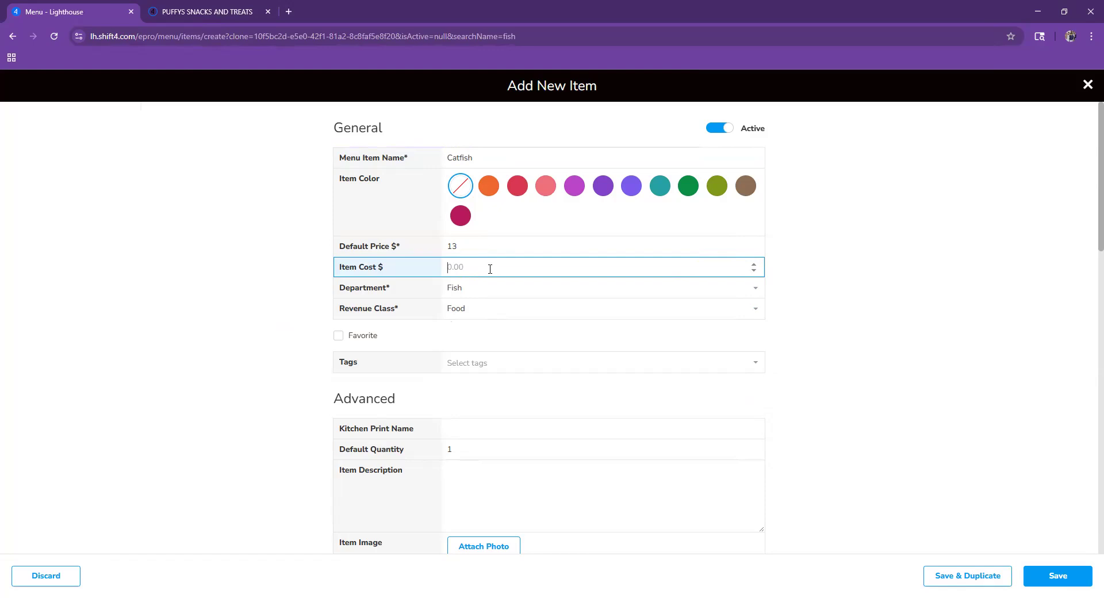
{"action": "type", "text": "9.1"}
- Review the department list and keep Fish as the item's department
{"action": "left_click", "coordinate": [479, 289]}
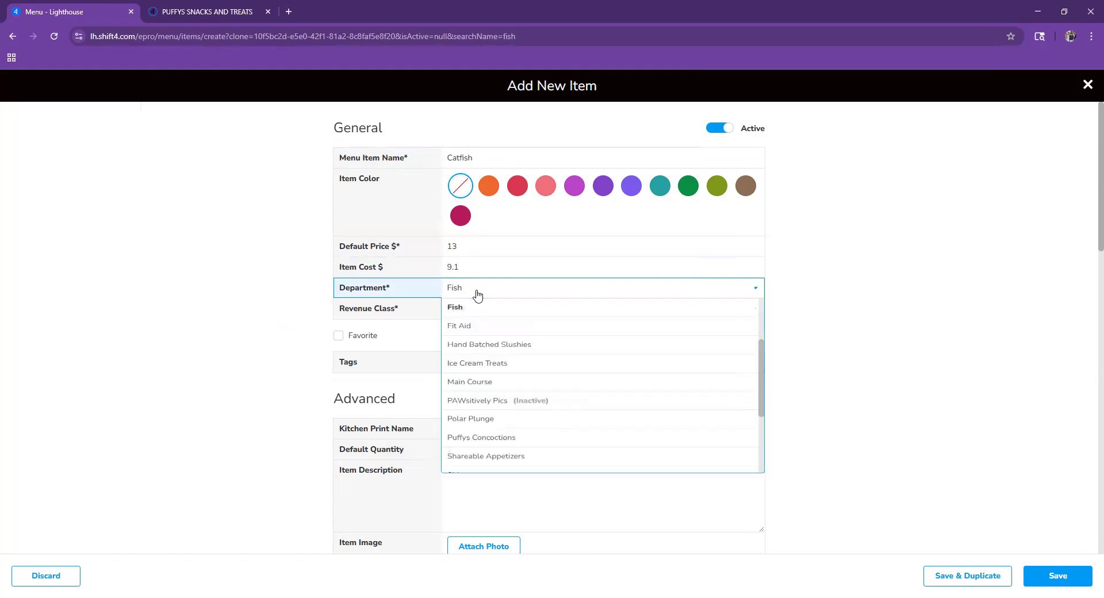
{"action": "scroll", "coordinate": [501, 436], "scroll_direction": "up", "scroll_amount": 2}
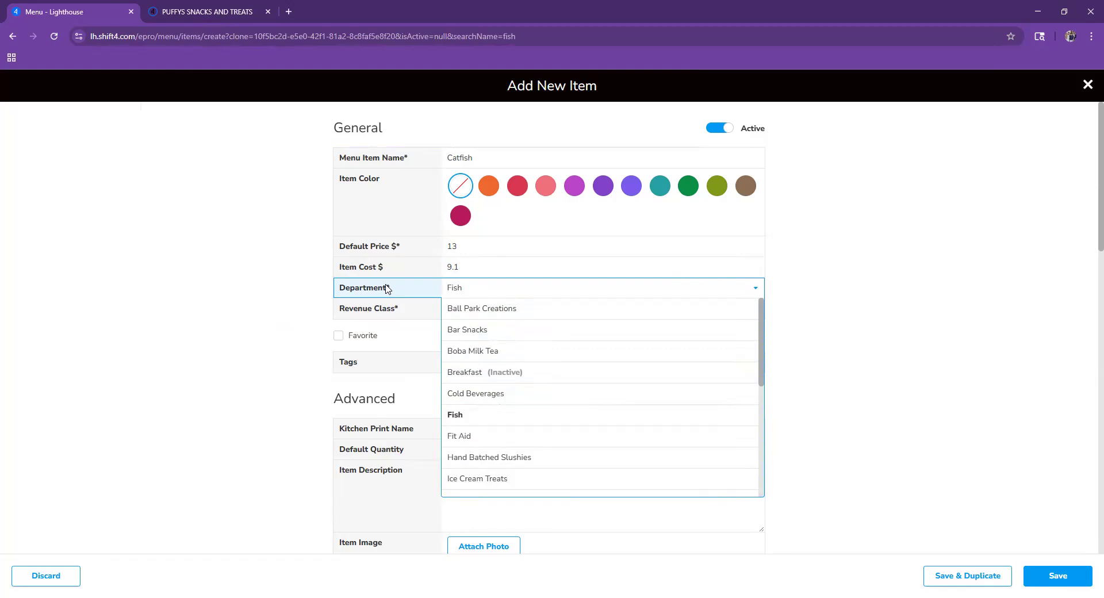
{"action": "left_click", "coordinate": [481, 287]}
{"action": "left_click", "coordinate": [481, 289]}
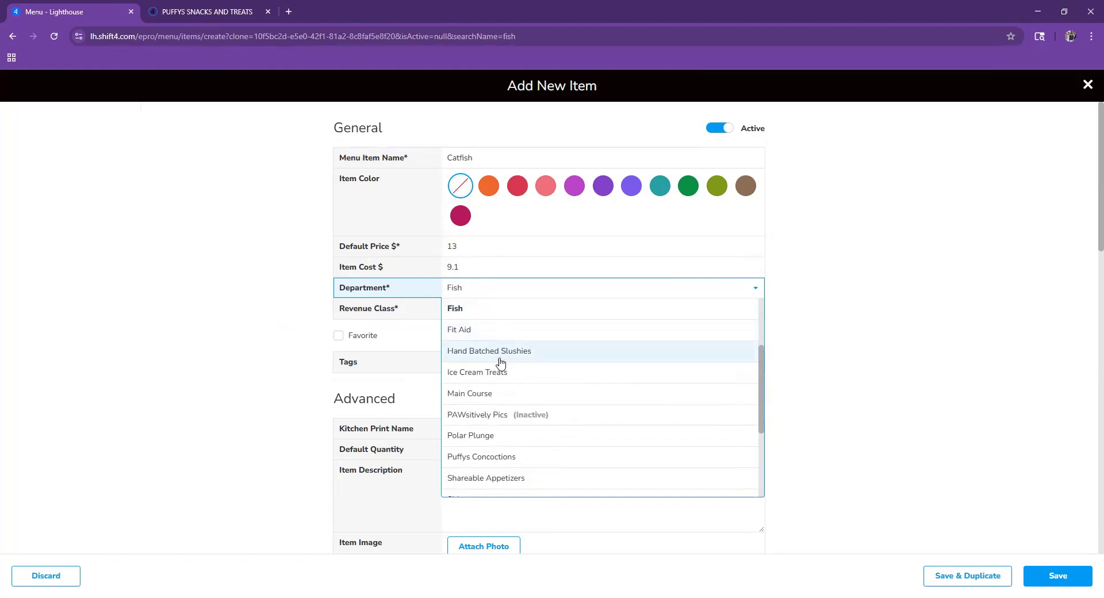
{"action": "scroll", "coordinate": [494, 402], "scroll_direction": "down", "scroll_amount": 1}
{"action": "scroll", "coordinate": [498, 425], "scroll_direction": "down", "scroll_amount": 1}
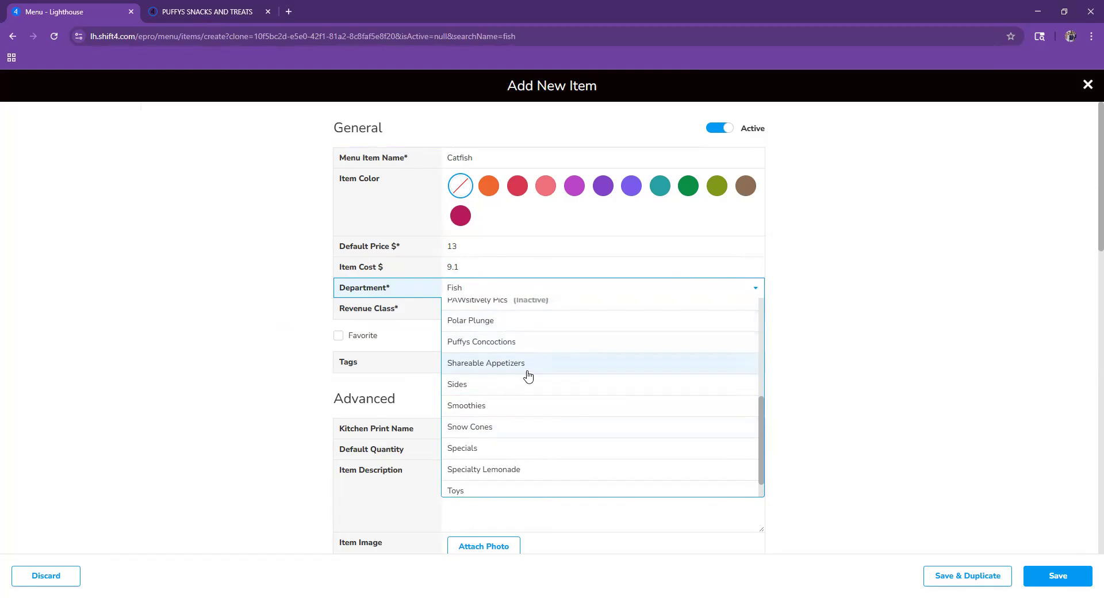
{"action": "left_click", "coordinate": [500, 294]}
{"action": "scroll", "coordinate": [517, 396], "scroll_direction": "up", "scroll_amount": 2}
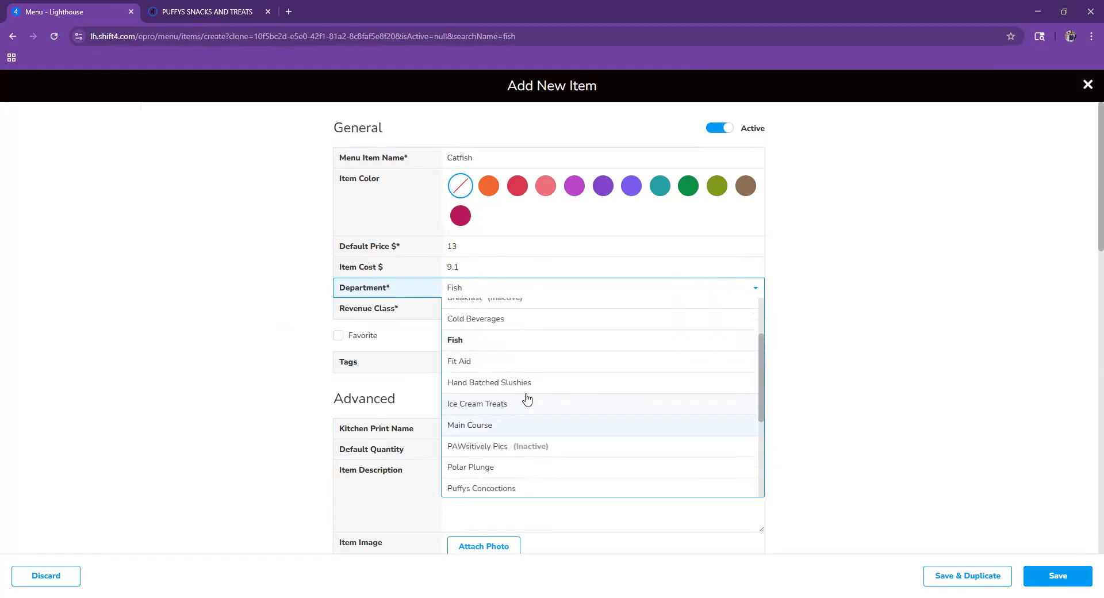
{"action": "left_click", "coordinate": [491, 417]}
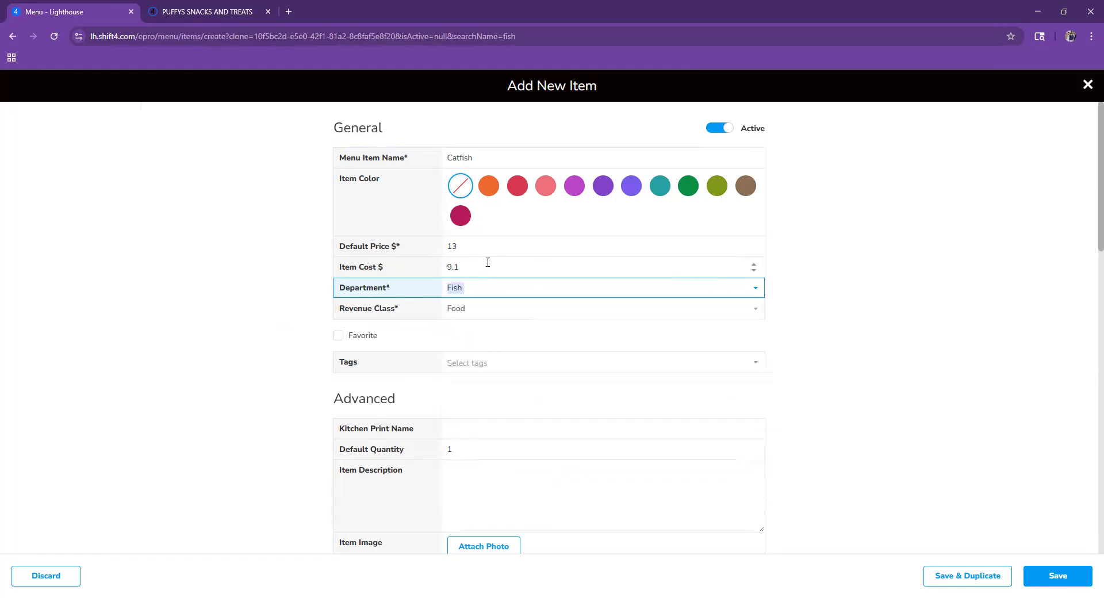
- Keep Food as the revenue class and recheck that the department is still Fish
{"action": "left_click", "coordinate": [526, 315]}
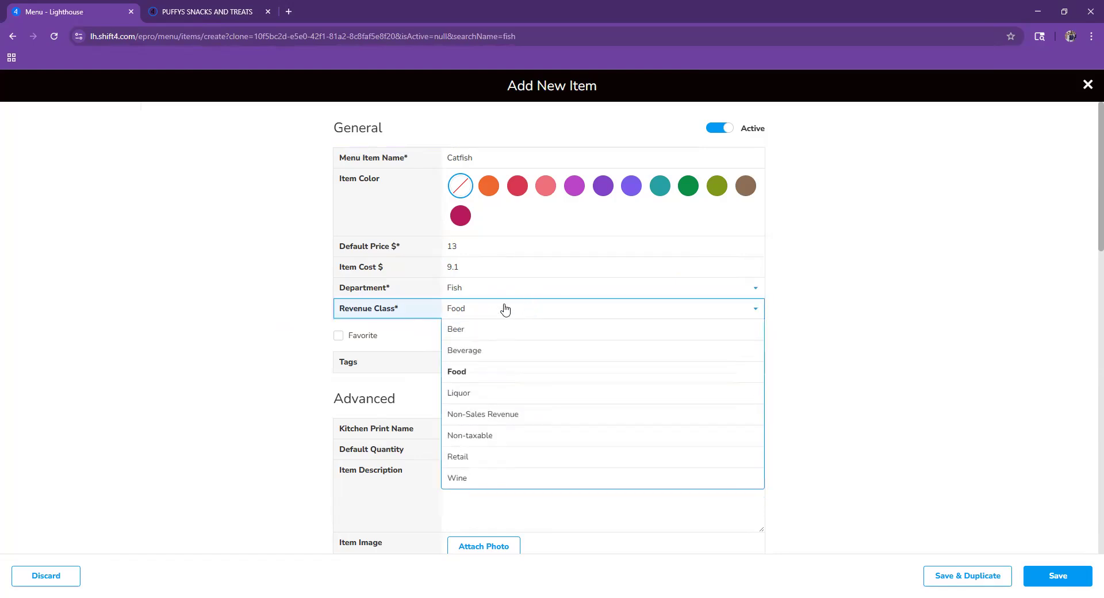
{"action": "left_click", "coordinate": [505, 309]}
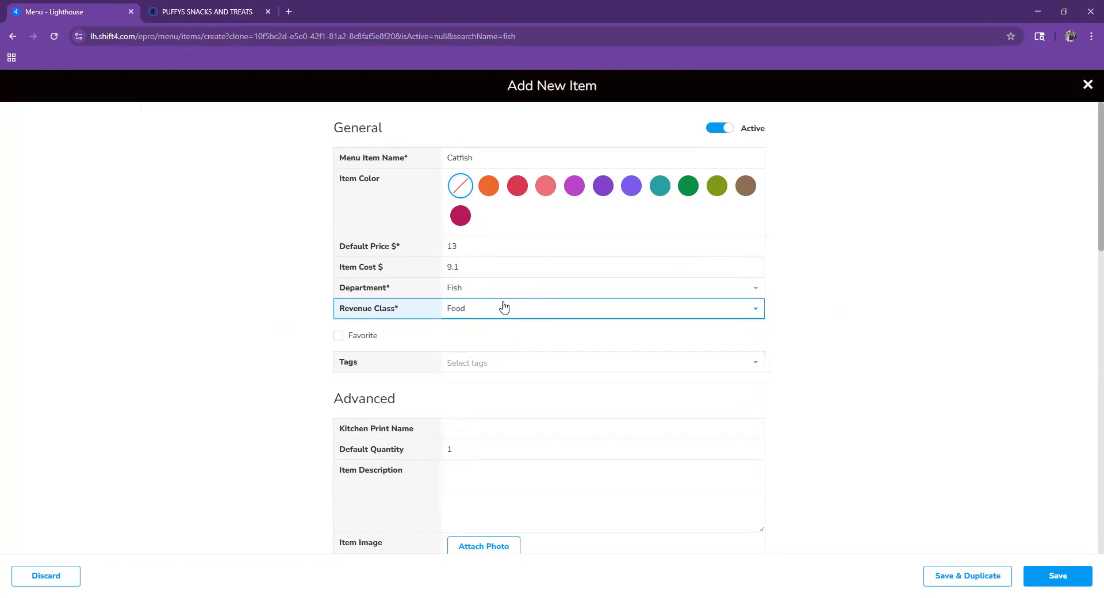
{"action": "left_click", "coordinate": [503, 310]}
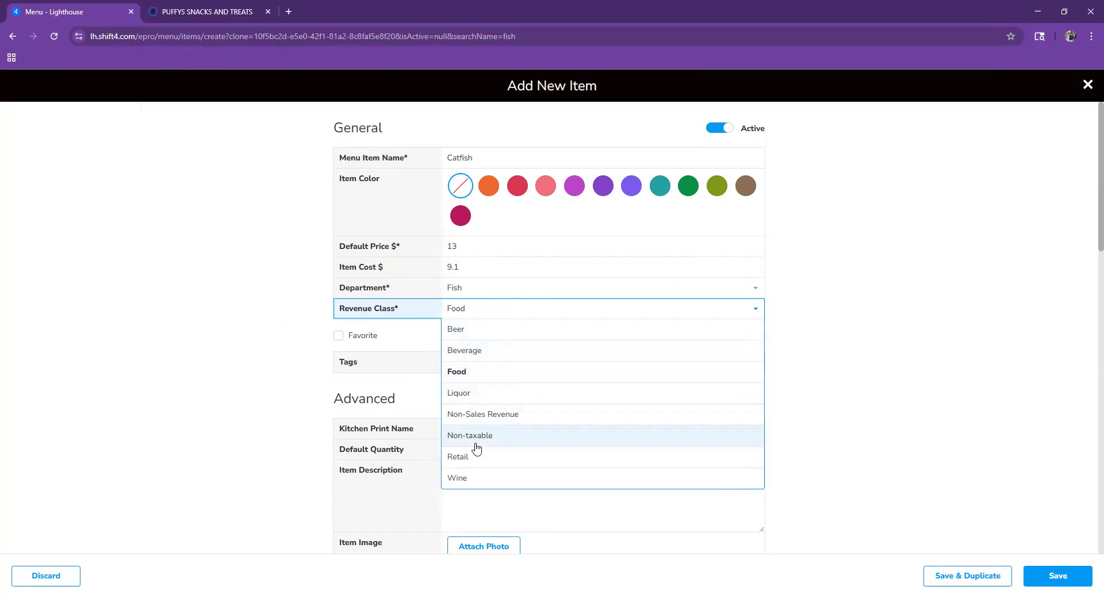
{"action": "left_click", "coordinate": [508, 310]}
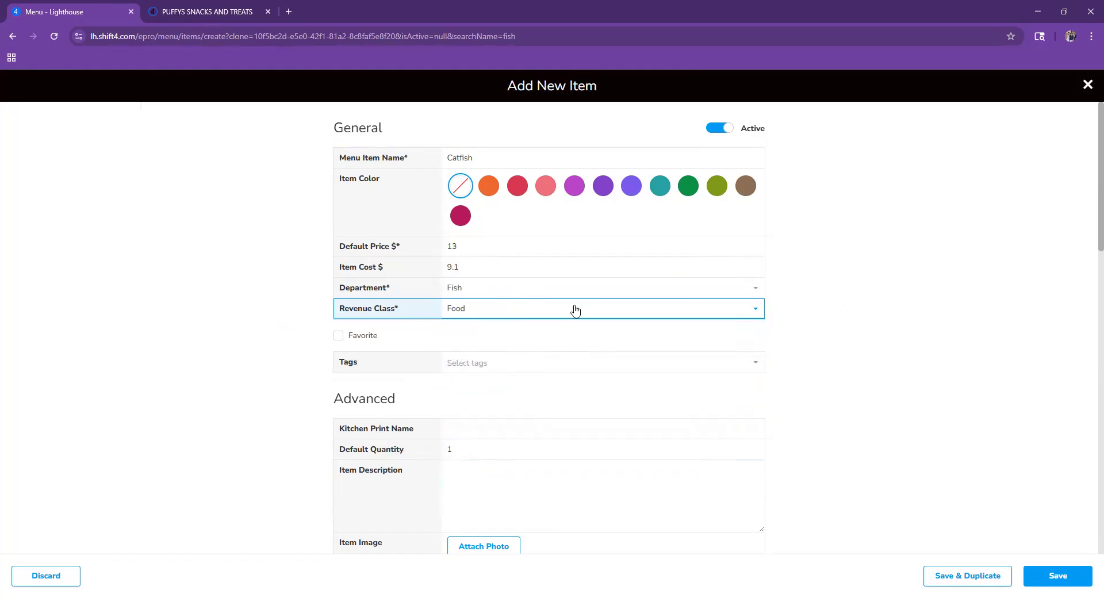
{"action": "scroll", "coordinate": [597, 390], "scroll_direction": "down", "scroll_amount": 5}
{"action": "scroll", "coordinate": [658, 399], "scroll_direction": "down", "scroll_amount": 5}
{"action": "scroll", "coordinate": [704, 409], "scroll_direction": "up", "scroll_amount": 10}
{"action": "left_click", "coordinate": [510, 292]}
{"action": "left_click", "coordinate": [509, 293]}
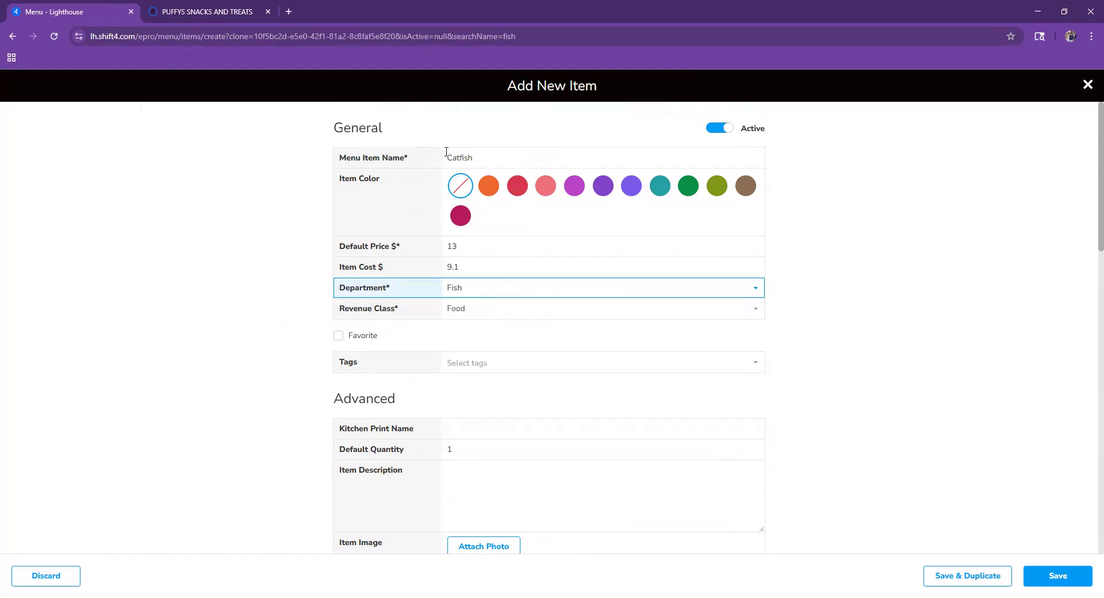
- Turn off Allow Ordering If Zero; turn on Display Item Quantity and Low Stock Indicator
{"action": "scroll", "coordinate": [558, 332], "scroll_direction": "down", "scroll_amount": 8}
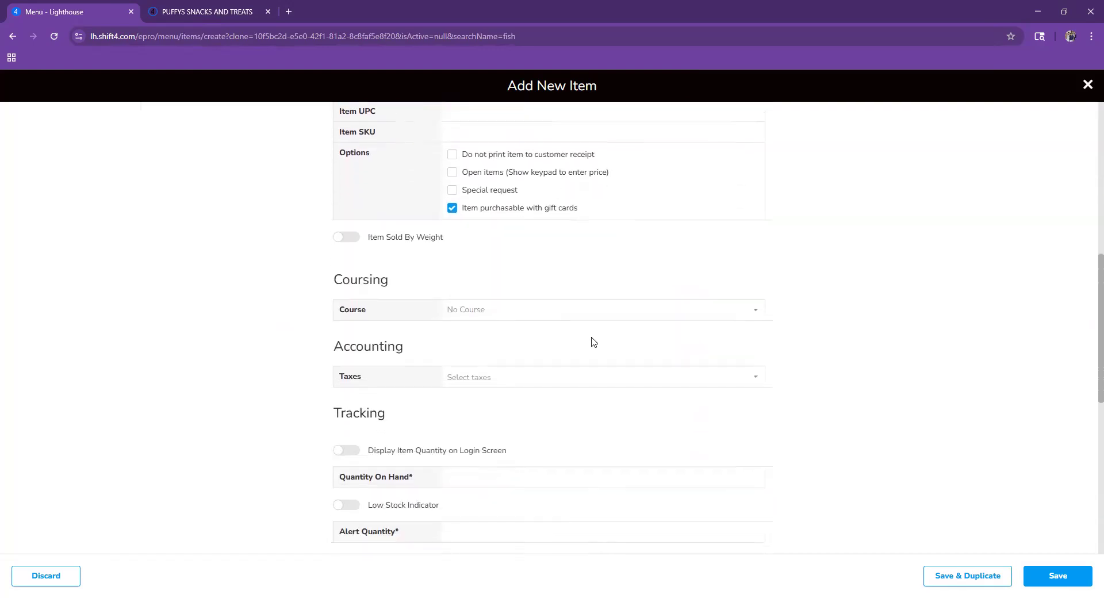
{"action": "scroll", "coordinate": [603, 373], "scroll_direction": "down", "scroll_amount": 3}
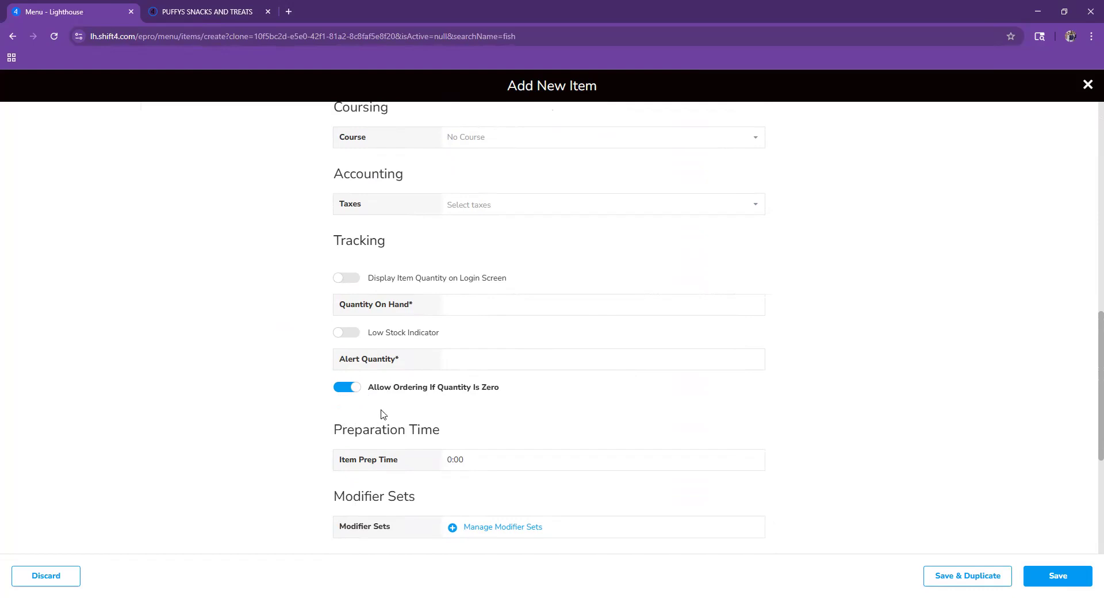
{"action": "left_click", "coordinate": [358, 393]}
{"action": "scroll", "coordinate": [379, 356], "scroll_direction": "up", "scroll_amount": 1}
{"action": "left_click", "coordinate": [483, 364]}
{"action": "left_click", "coordinate": [348, 336]}
- Set quantity on hand to 10 and the low-stock alert quantity to 5
{"action": "left_click", "coordinate": [350, 390]}
{"action": "left_click", "coordinate": [486, 359]}
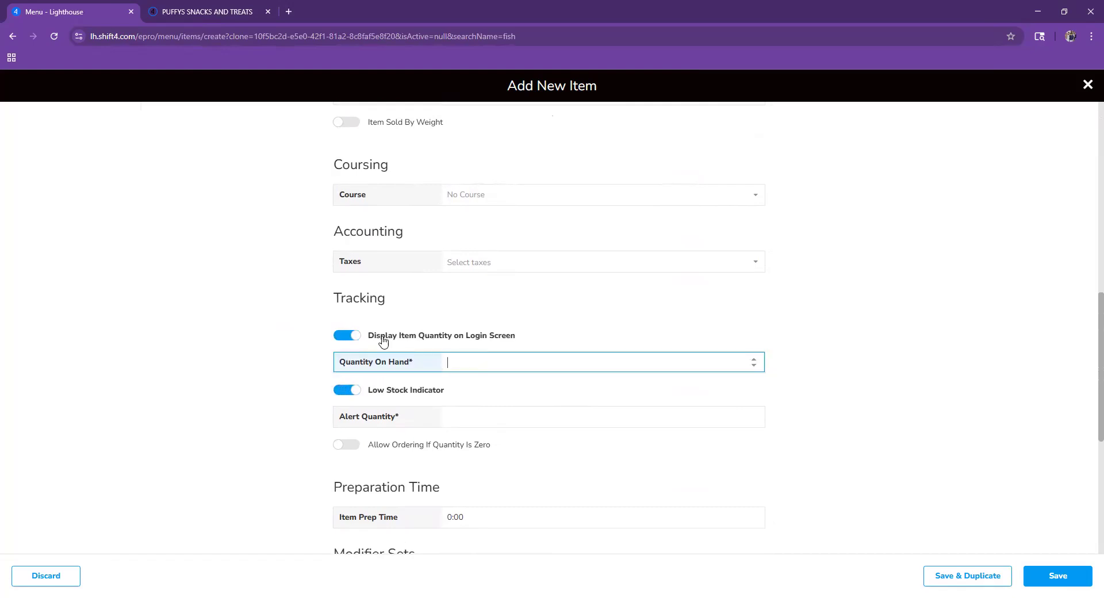
{"action": "type", "text": "10"}
{"action": "left_click", "coordinate": [477, 423]}
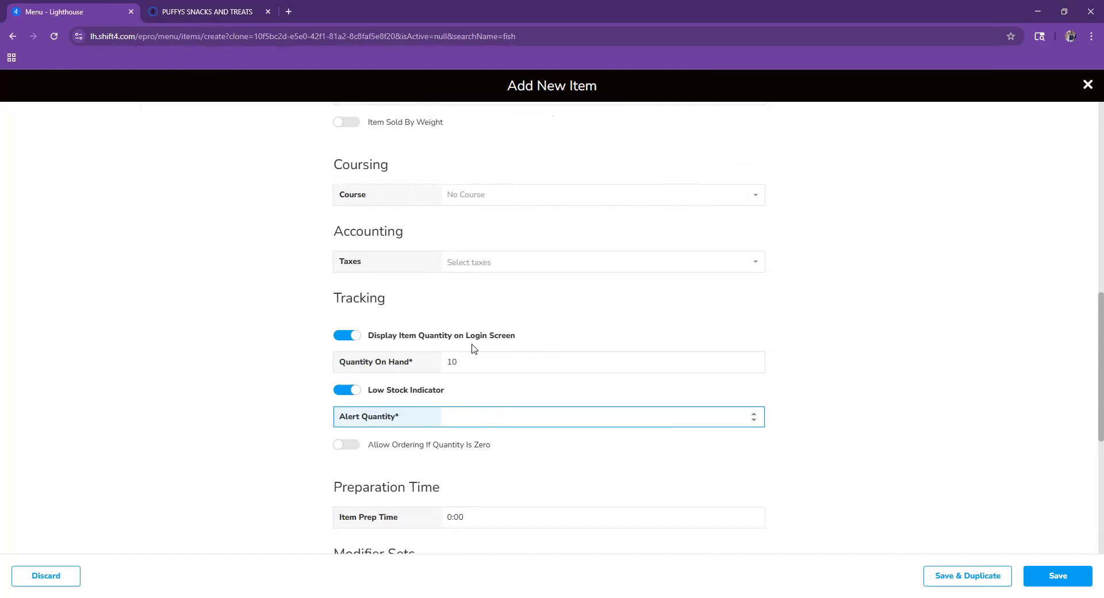
{"action": "type", "text": "5"}
{"action": "left_click", "coordinate": [497, 357]}
{"action": "type", "text": "5"}
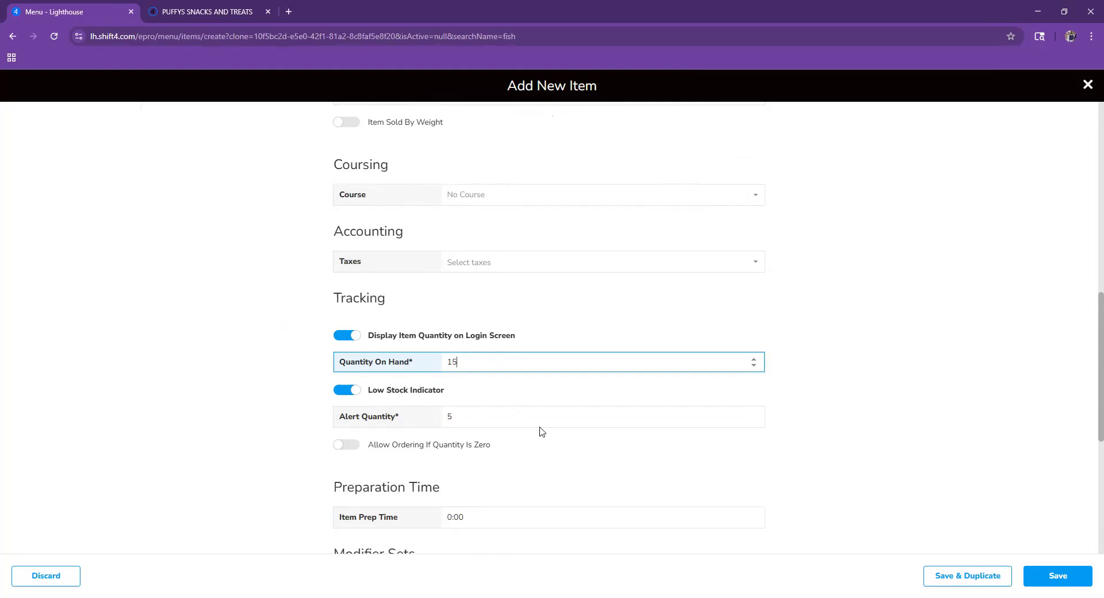
{"action": "key", "text": "BackSpace"}
{"action": "type", "text": "0"}
{"action": "left_click", "coordinate": [469, 425]}
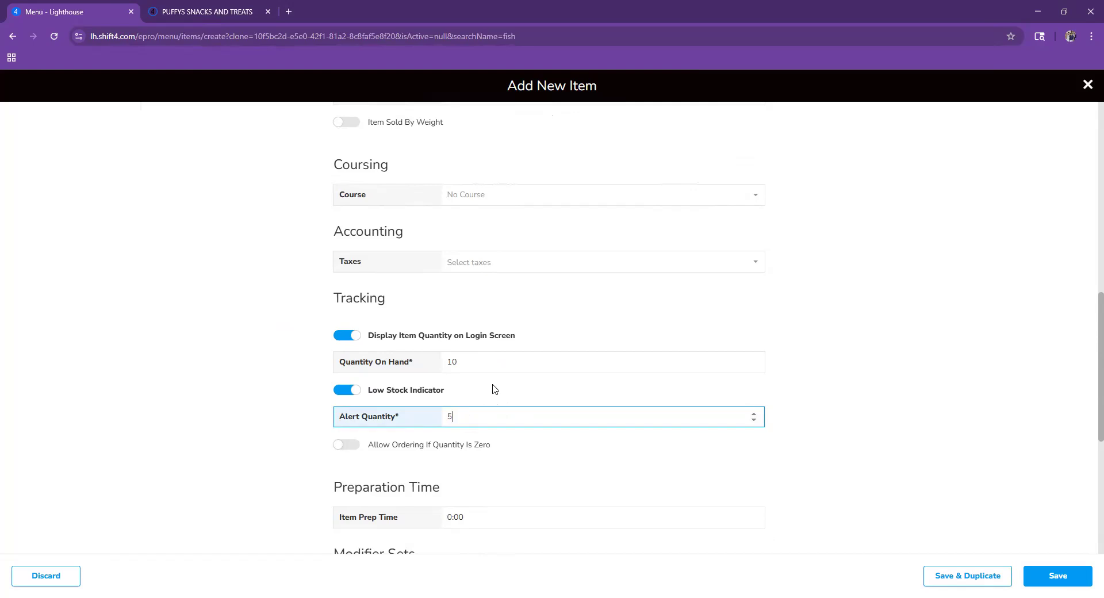
- Save the new Catfish item
{"action": "scroll", "coordinate": [481, 363], "scroll_direction": "down", "scroll_amount": 3}
{"action": "scroll", "coordinate": [481, 362], "scroll_direction": "down", "scroll_amount": 3}
{"action": "scroll", "coordinate": [477, 361], "scroll_direction": "up", "scroll_amount": 2}
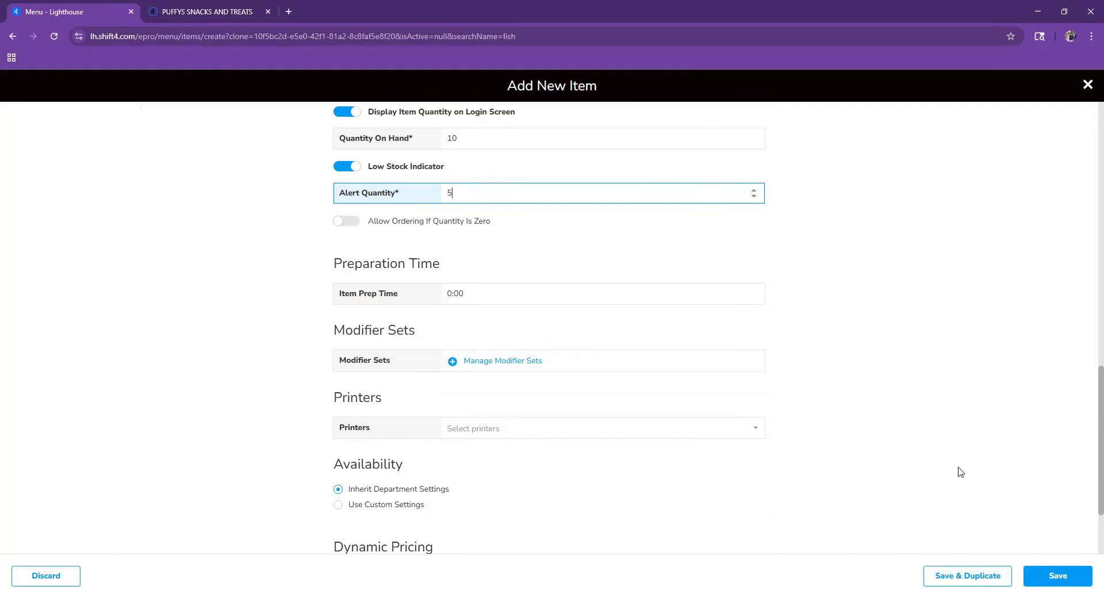
{"action": "left_click", "coordinate": [1066, 577]}
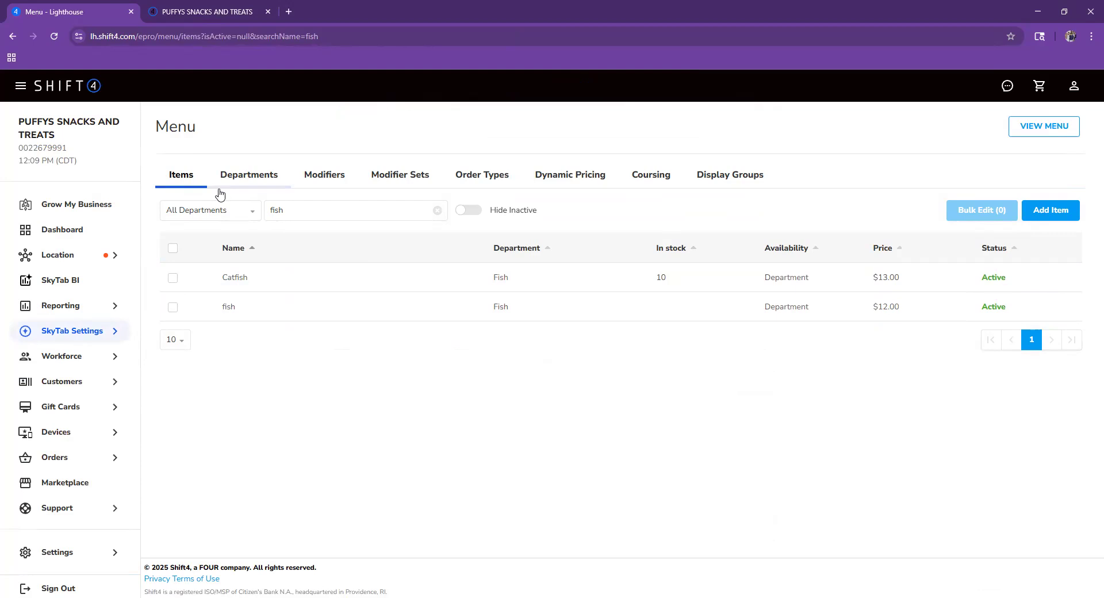
- Clear the fish filter, check Departments, then filter Items by 'cat' to show Catfish
{"action": "left_click", "coordinate": [436, 211]}
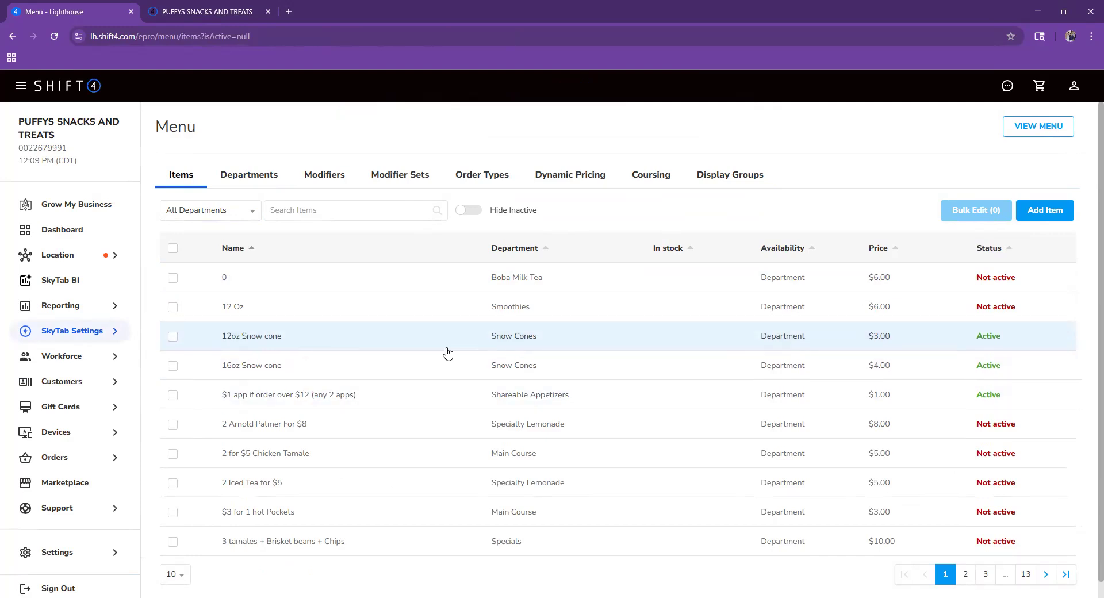
{"action": "left_click", "coordinate": [255, 183]}
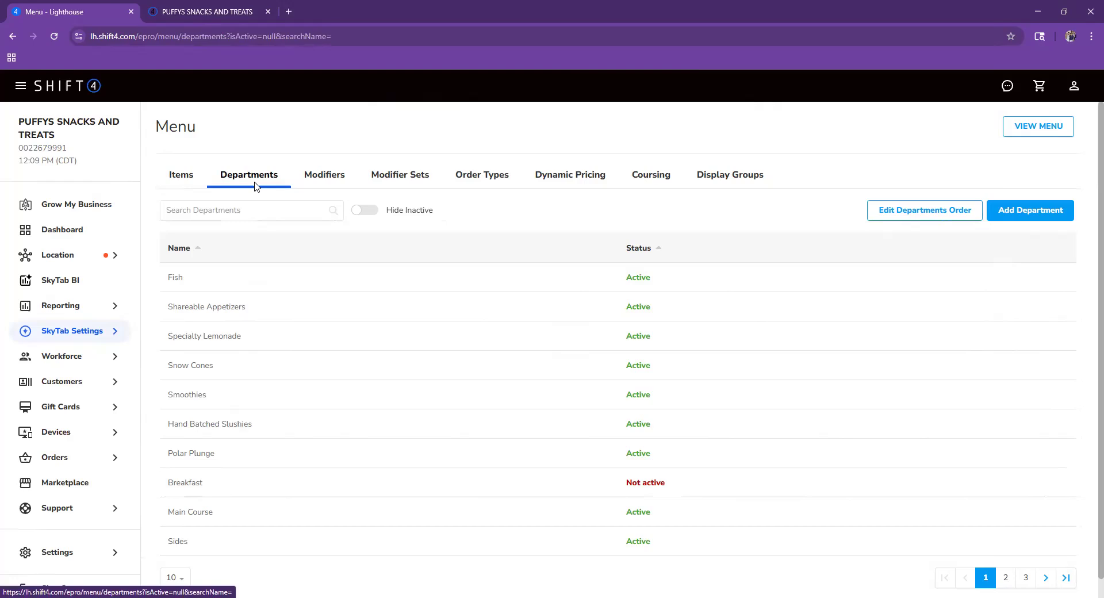
{"action": "left_click", "coordinate": [194, 185]}
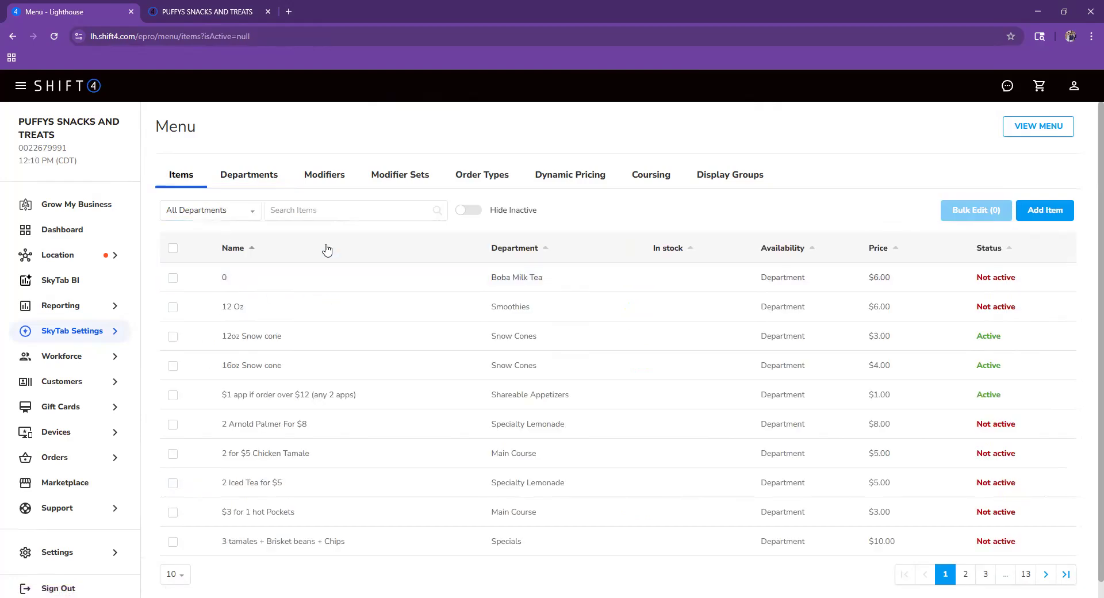
{"action": "left_click", "coordinate": [324, 214]}
{"action": "type", "text": "cat"}
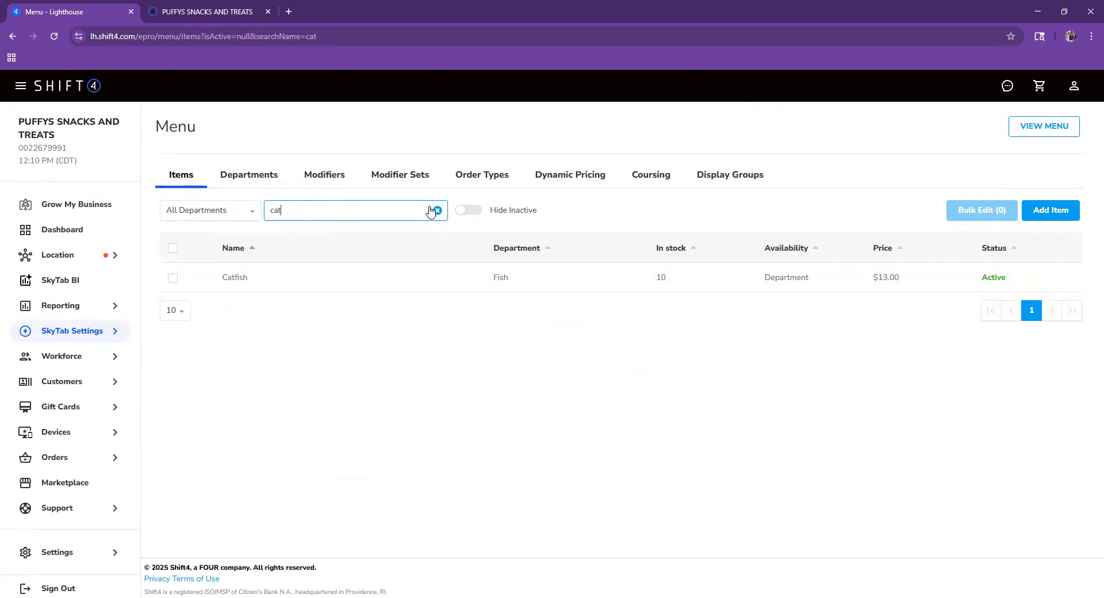
- Rename Catfish to 'Catfish + side', save it, and go to the Shift4 Marketplace
{"action": "left_click", "coordinate": [370, 286]}
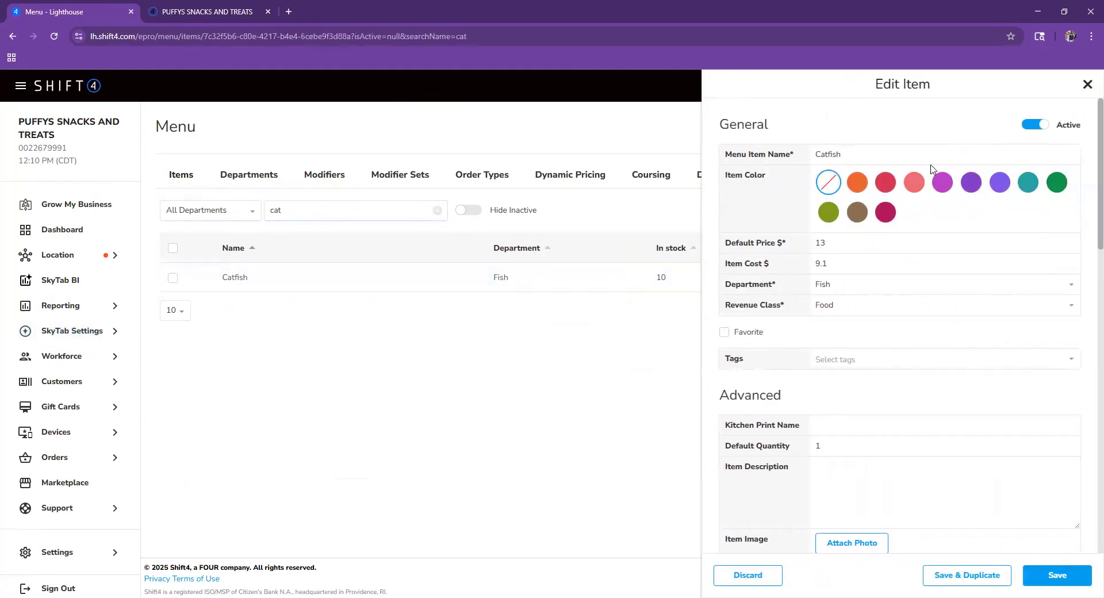
{"action": "left_click", "coordinate": [923, 161]}
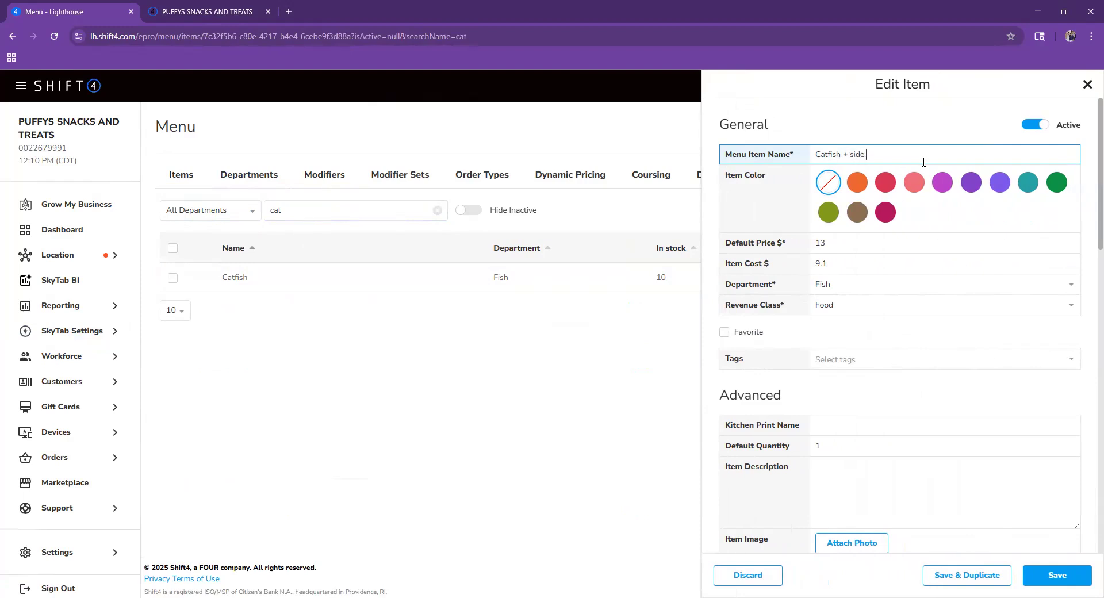
{"action": "left_click", "coordinate": [1042, 580]}
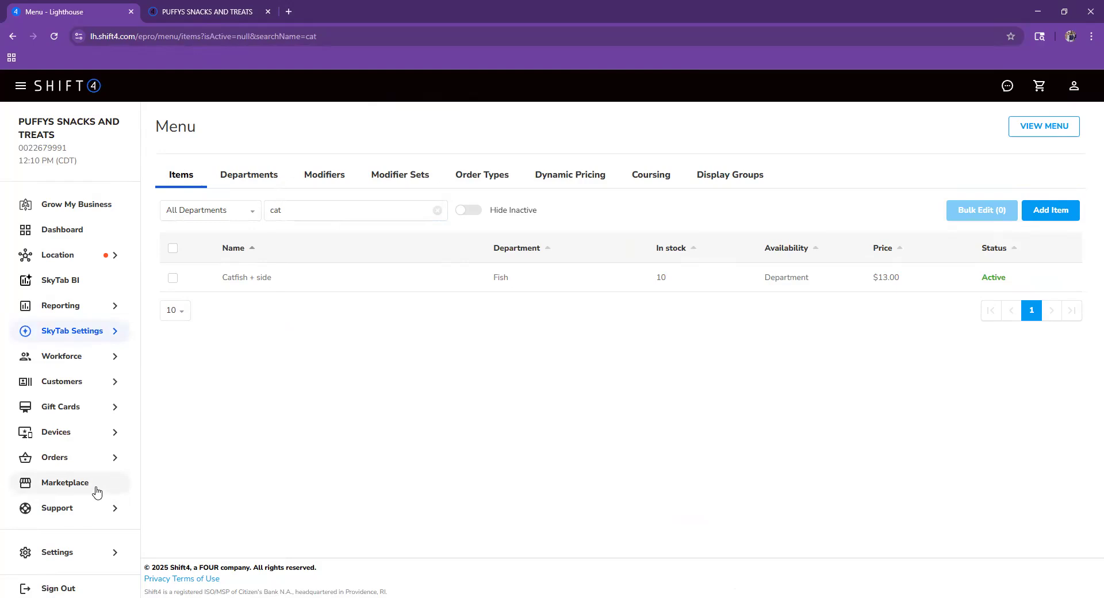
{"action": "left_click", "coordinate": [92, 489]}
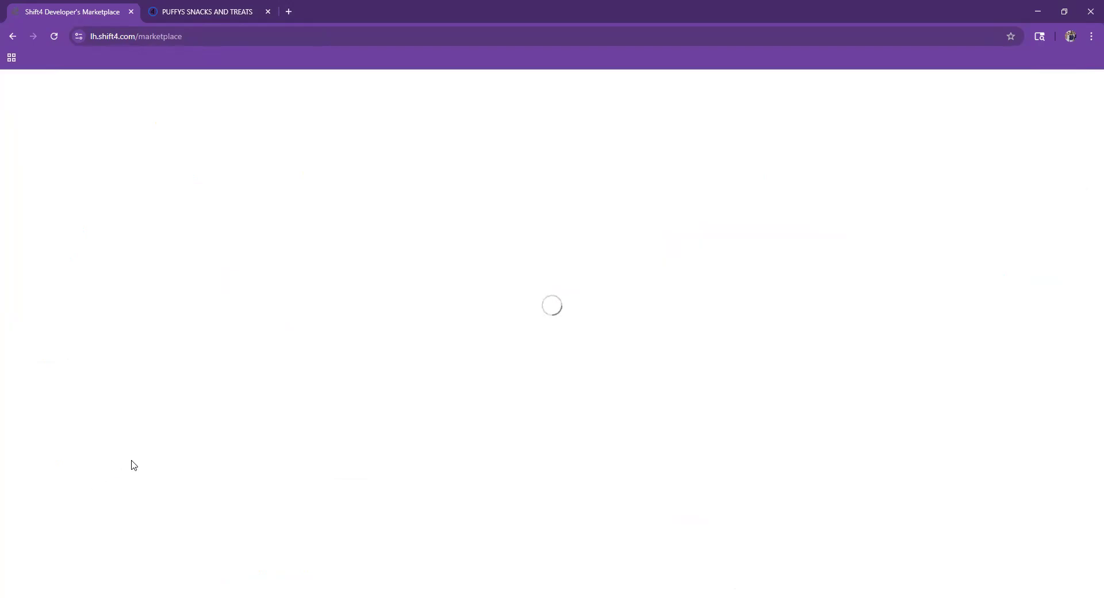
- Import all POS items, including Catfish + side, into Menu Manager and publish the menu
{"action": "left_click", "coordinate": [103, 256]}
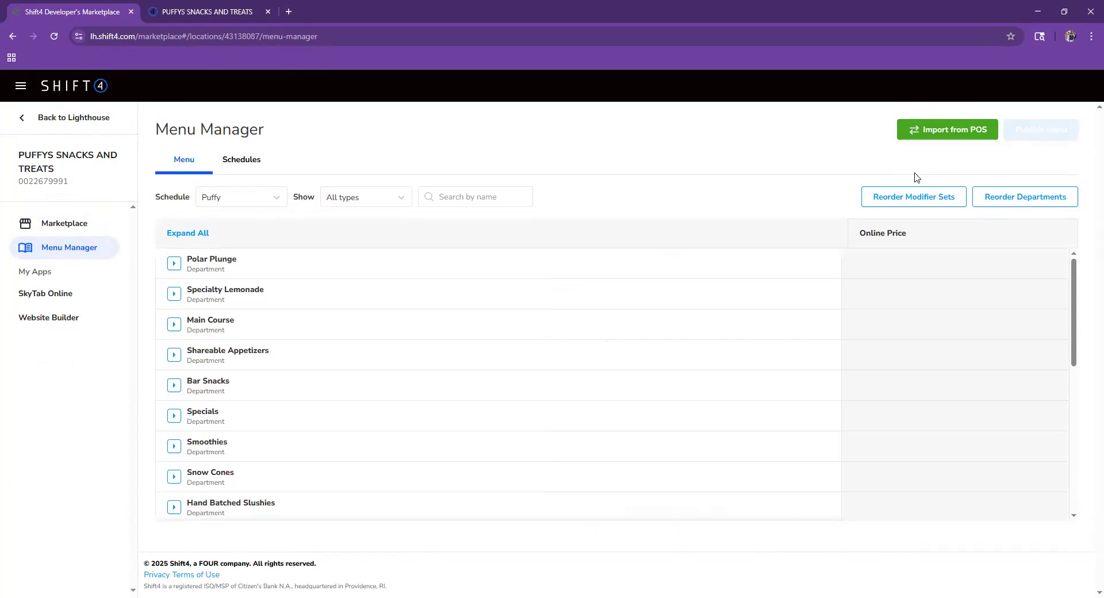
{"action": "left_click", "coordinate": [979, 139]}
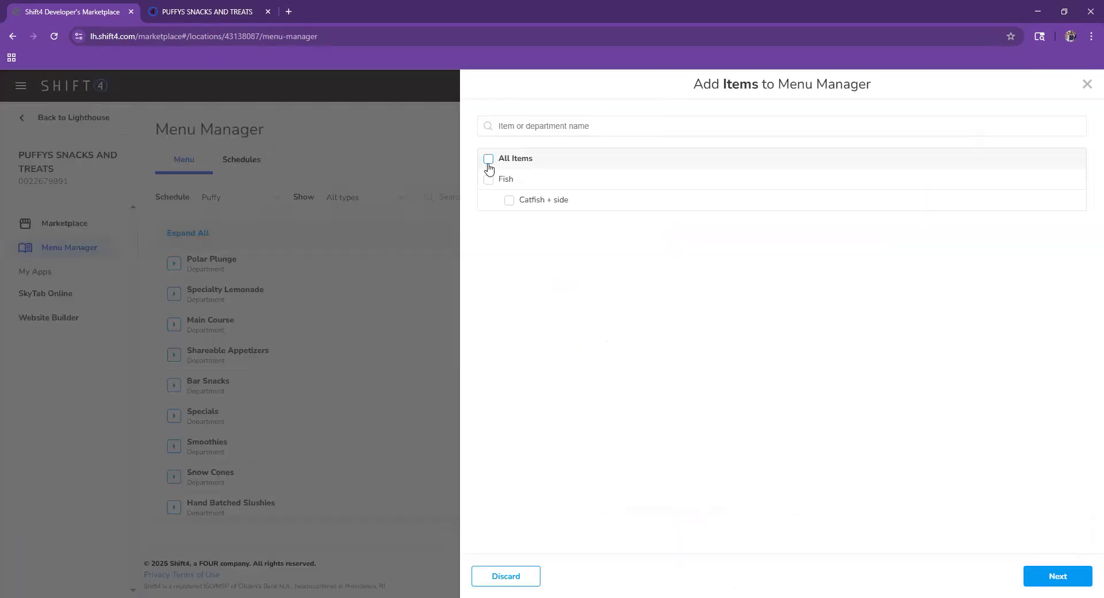
{"action": "left_click", "coordinate": [488, 163]}
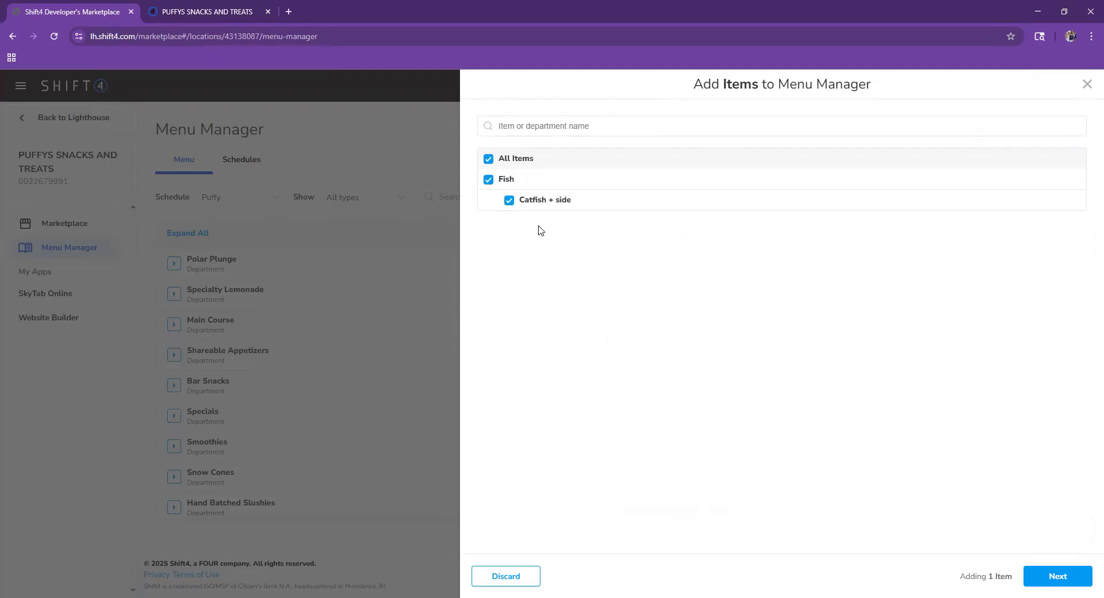
{"action": "left_click", "coordinate": [1061, 575]}
{"action": "left_click", "coordinate": [1060, 576]}
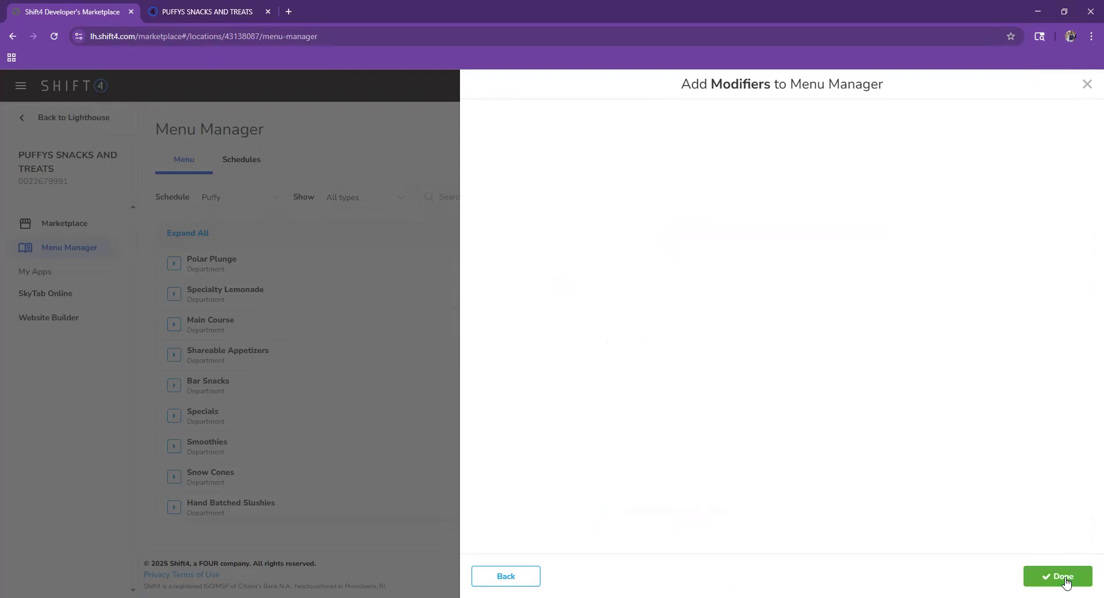
{"action": "left_click", "coordinate": [1060, 577]}
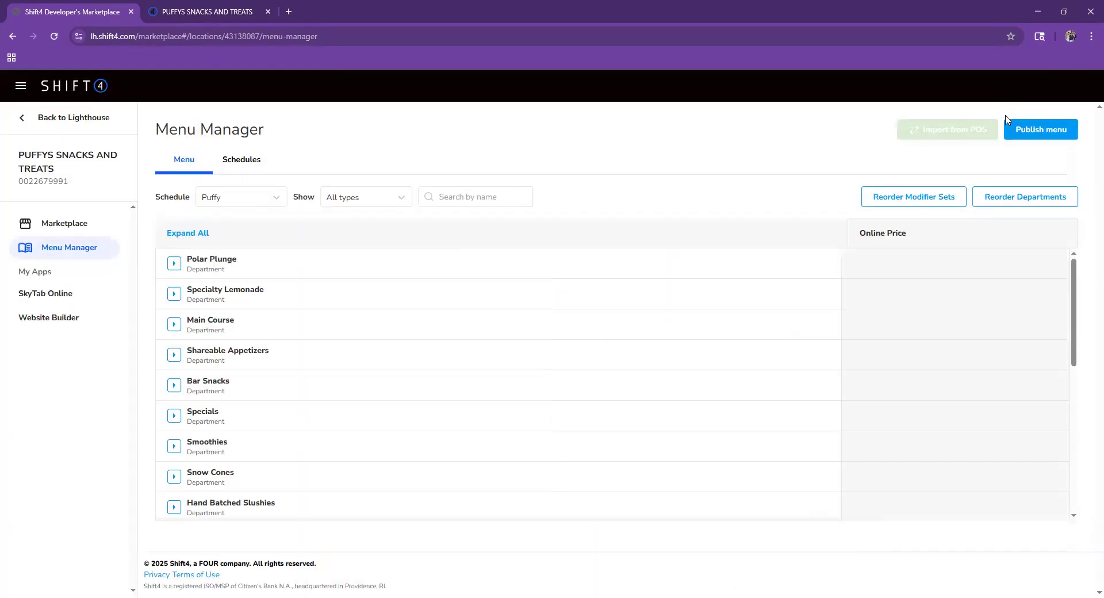
{"action": "left_click", "coordinate": [1033, 133]}
- Reload puffyssnacks.com, scroll through its menu, and open the Order Now page
{"action": "left_click", "coordinate": [261, 7]}
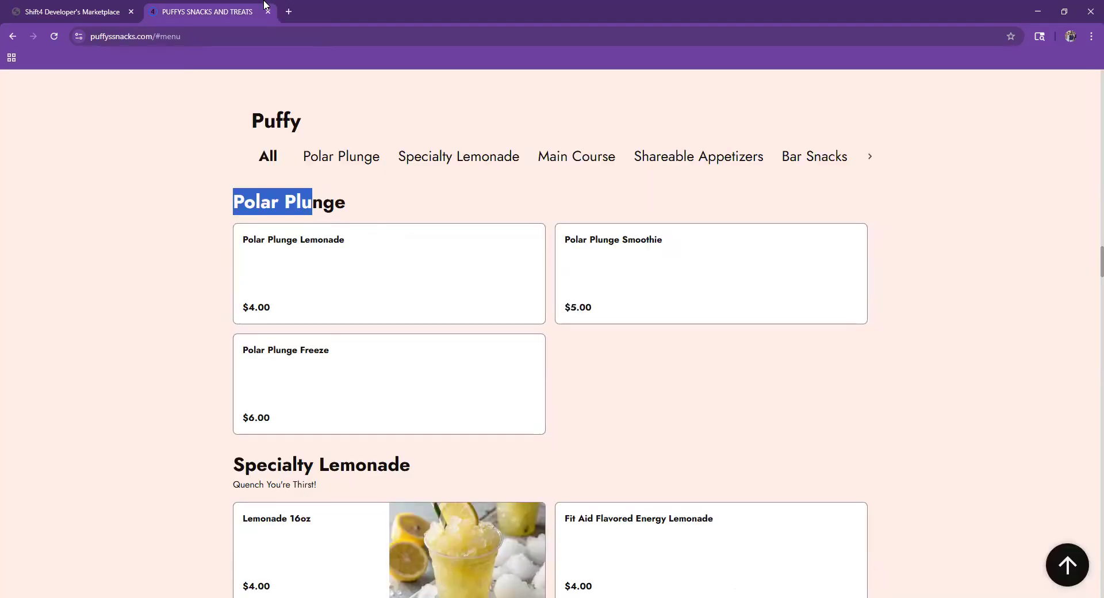
{"action": "left_click", "coordinate": [132, 5]}
{"action": "left_click", "coordinate": [198, 14]}
{"action": "scroll", "coordinate": [282, 432], "scroll_direction": "up", "scroll_amount": 5}
{"action": "left_click", "coordinate": [53, 36]}
{"action": "scroll", "coordinate": [451, 438], "scroll_direction": "down", "scroll_amount": 15}
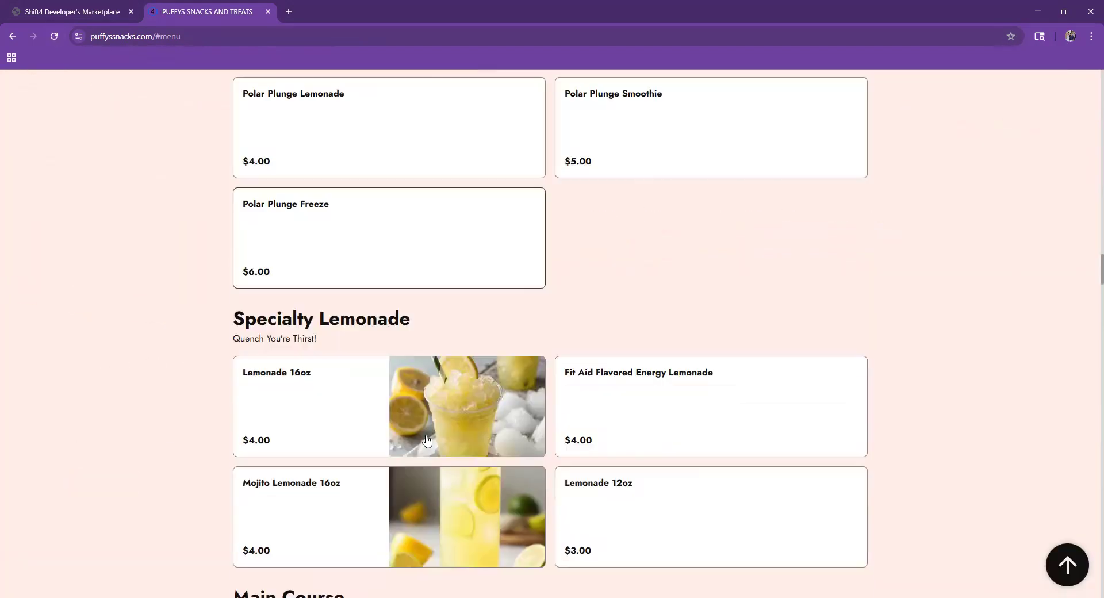
{"action": "scroll", "coordinate": [433, 438], "scroll_direction": "down", "scroll_amount": 20}
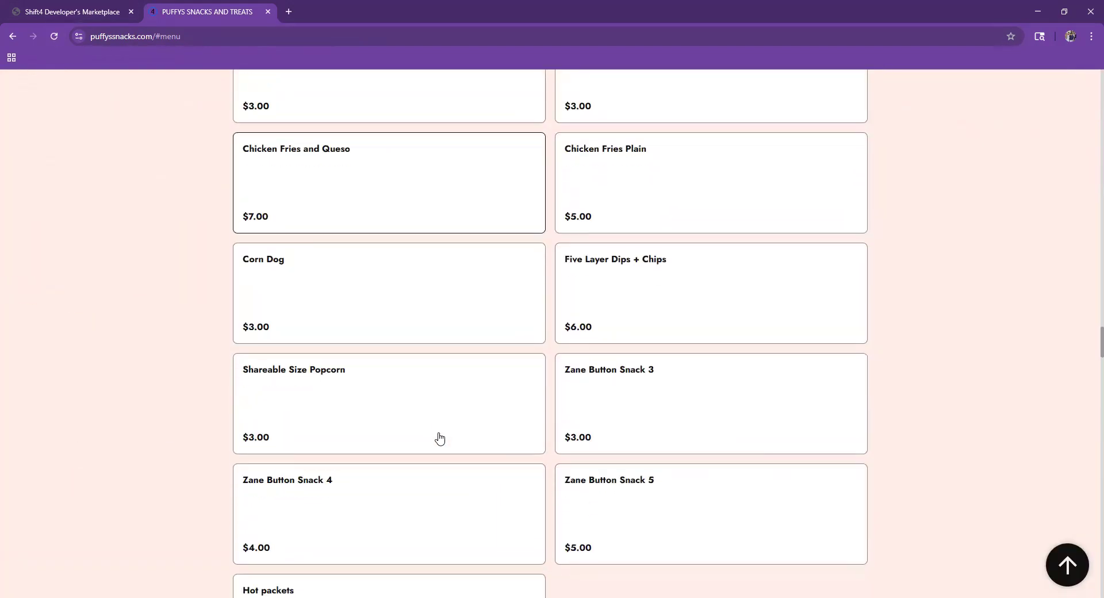
{"action": "scroll", "coordinate": [437, 457], "scroll_direction": "down", "scroll_amount": 20}
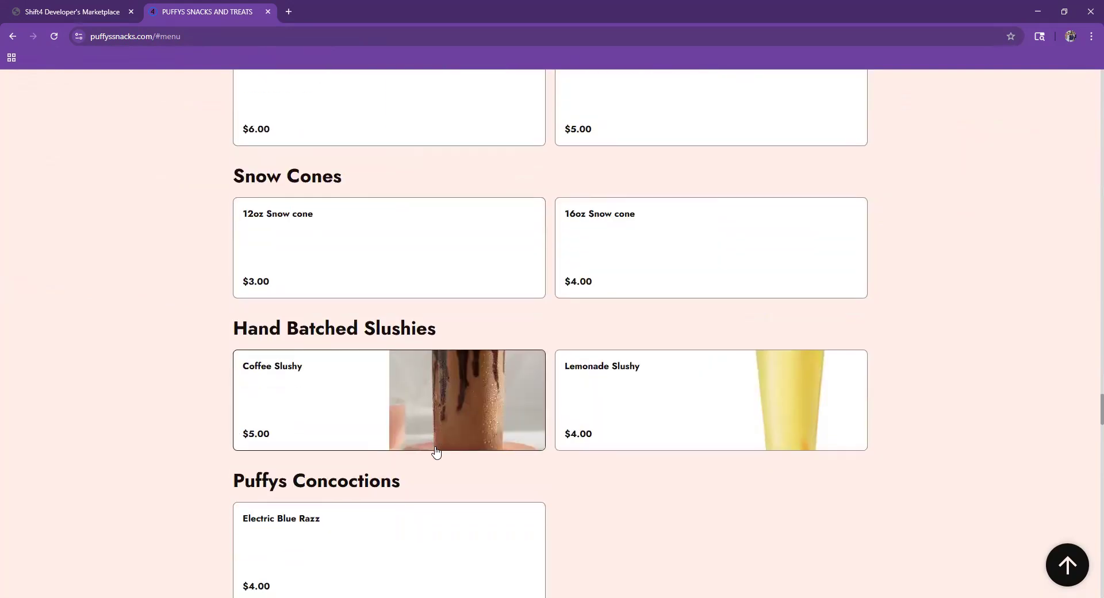
{"action": "scroll", "coordinate": [437, 455], "scroll_direction": "down", "scroll_amount": 20}
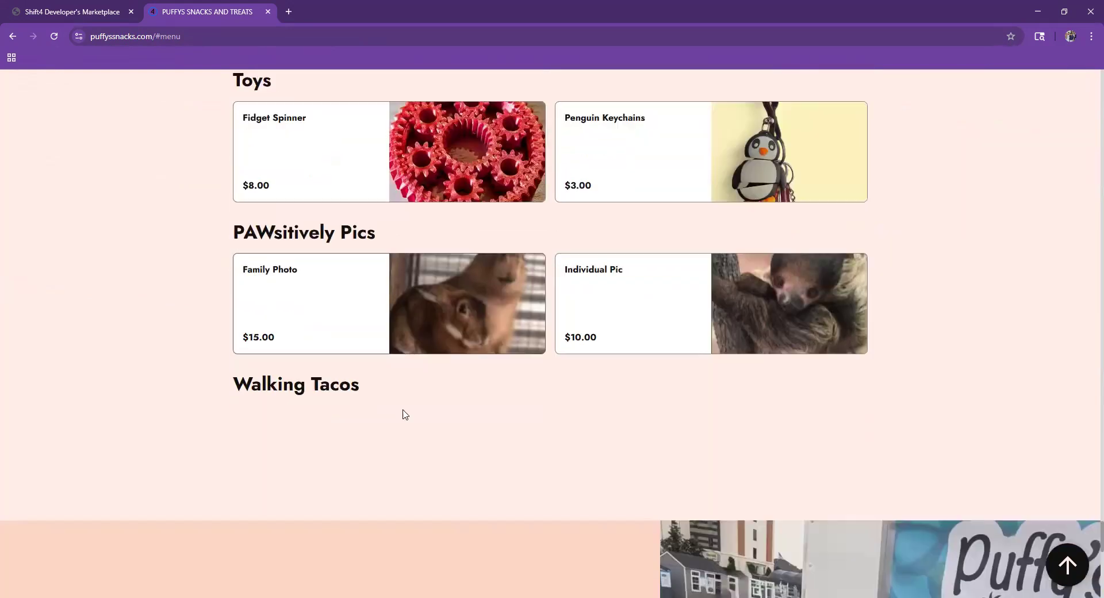
{"action": "middle_click", "coordinate": [403, 423]}
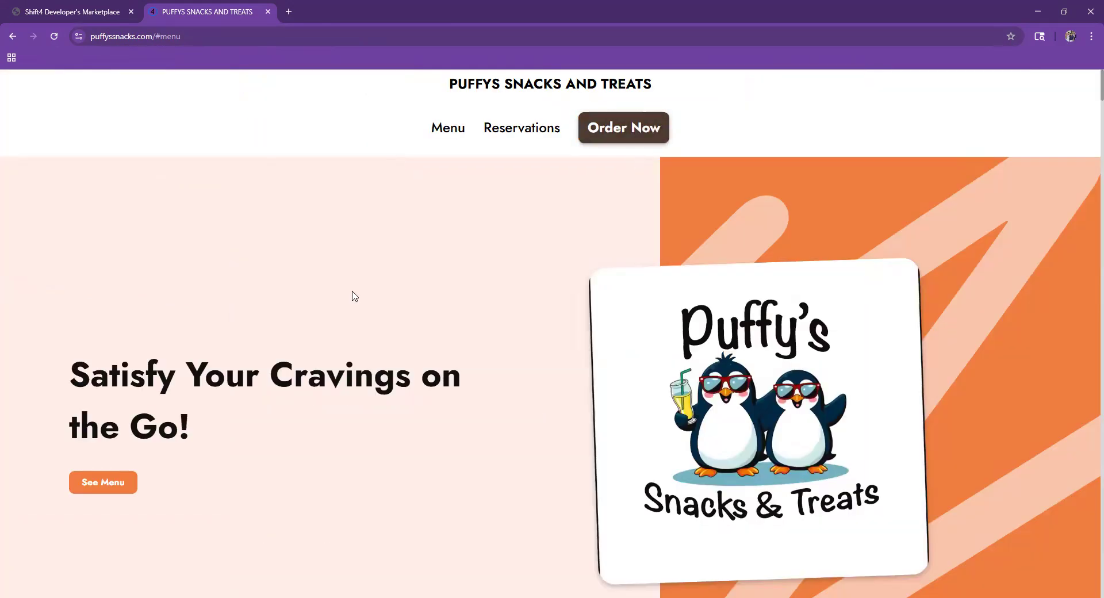
{"action": "left_click", "coordinate": [648, 138]}
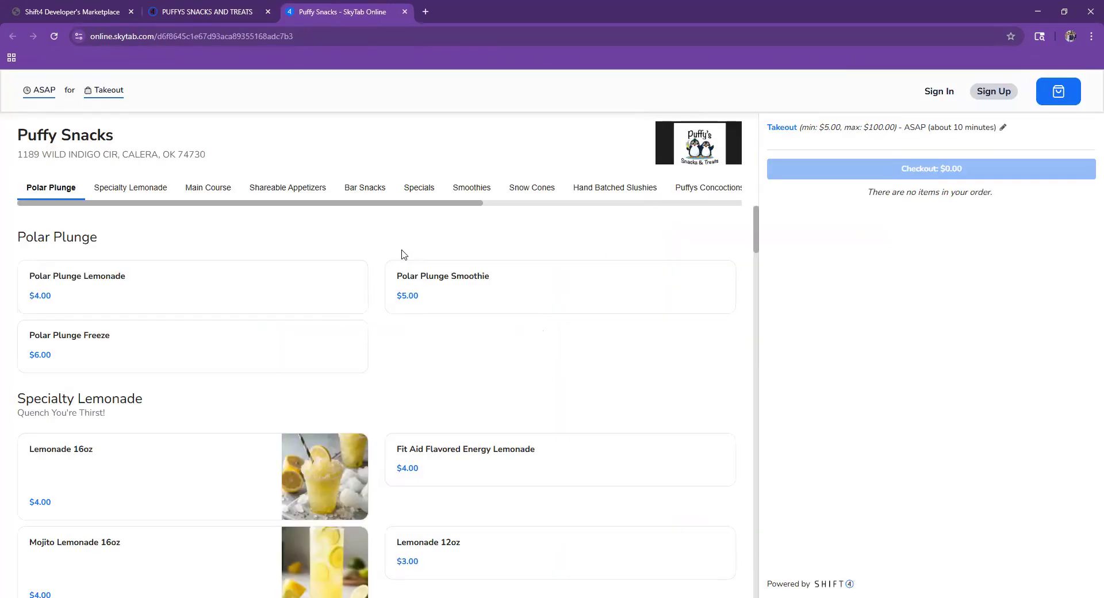
- Scroll the SkyTab Online menu down to the Fish section, then return to Menu Manager
{"action": "scroll", "coordinate": [454, 275], "scroll_direction": "down", "scroll_amount": 4}
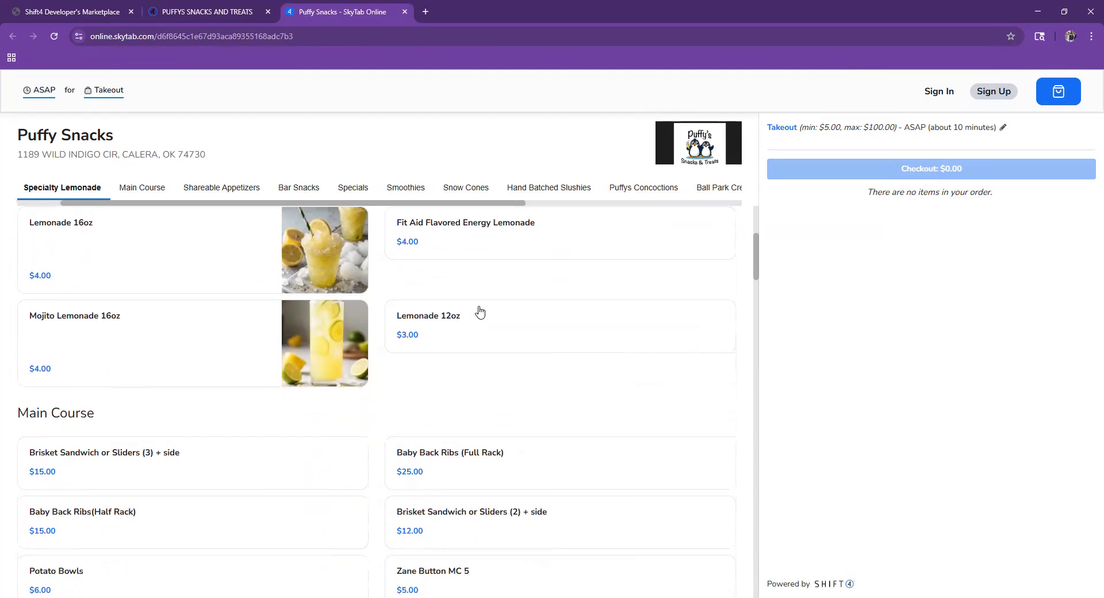
{"action": "scroll", "coordinate": [436, 326], "scroll_direction": "down", "scroll_amount": 10}
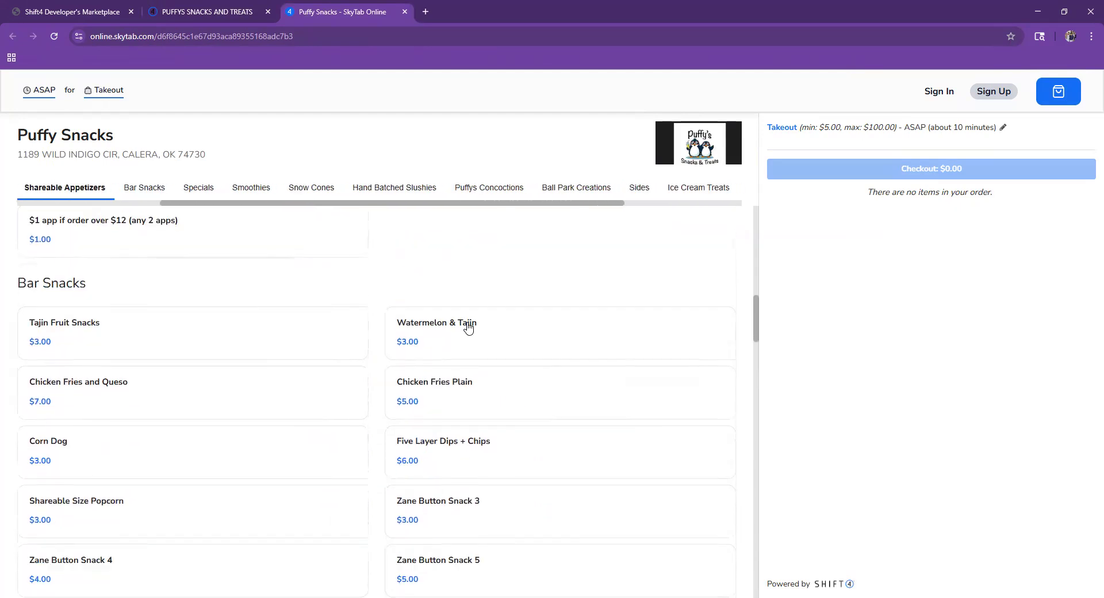
{"action": "scroll", "coordinate": [482, 324], "scroll_direction": "down", "scroll_amount": 10}
{"action": "scroll", "coordinate": [483, 326], "scroll_direction": "down", "scroll_amount": 15}
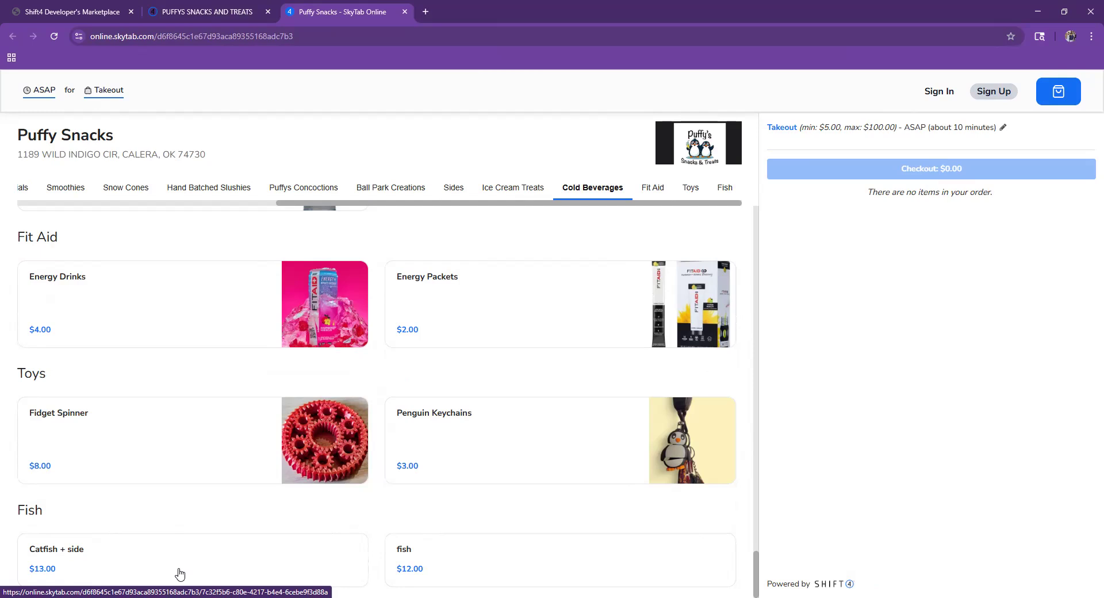
{"action": "left_click", "coordinate": [100, 3]}
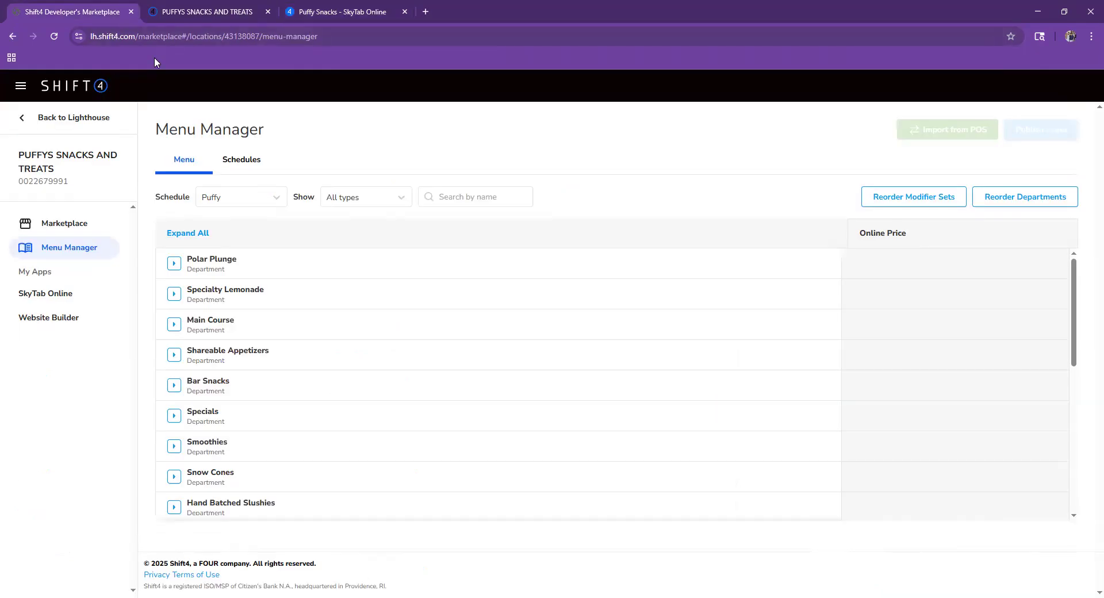
- Return to Lighthouse, dismiss the what's new notice, and open Menu > Items
{"action": "left_click", "coordinate": [86, 118]}
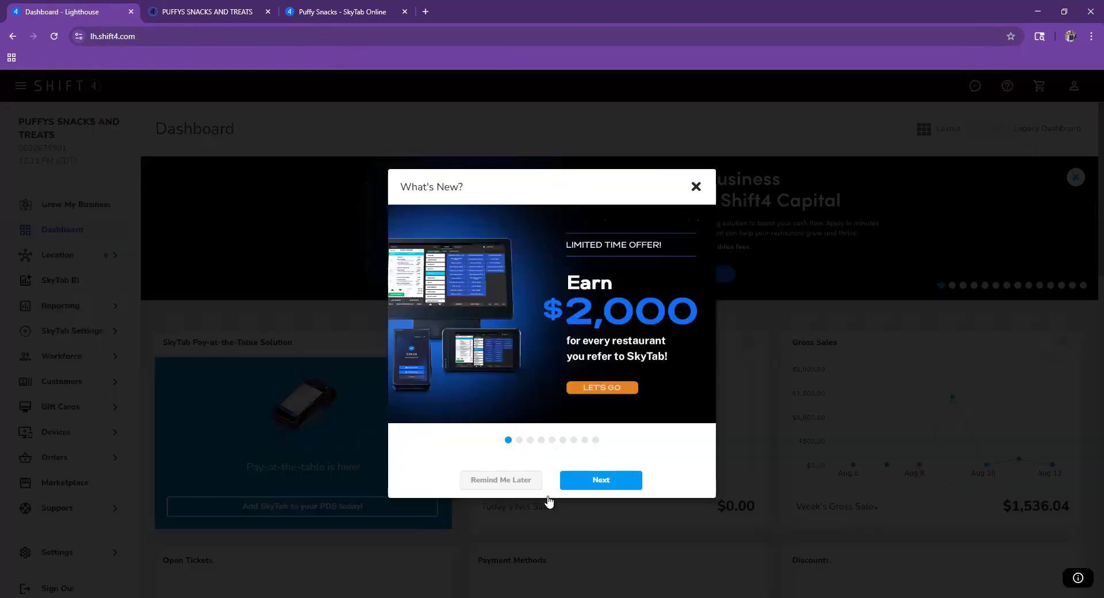
{"action": "left_click", "coordinate": [517, 480]}
{"action": "mouse_move", "coordinate": [63, 330]}
{"action": "left_click", "coordinate": [188, 150]}
{"action": "left_click", "coordinate": [193, 170]}
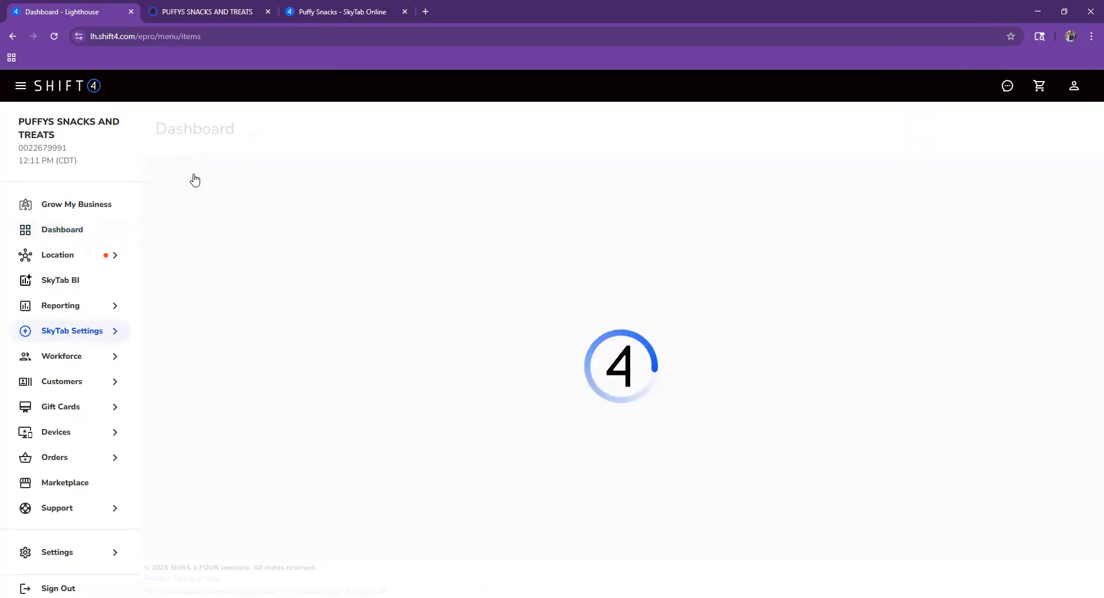
{"action": "mouse_move", "coordinate": [124, 333]}
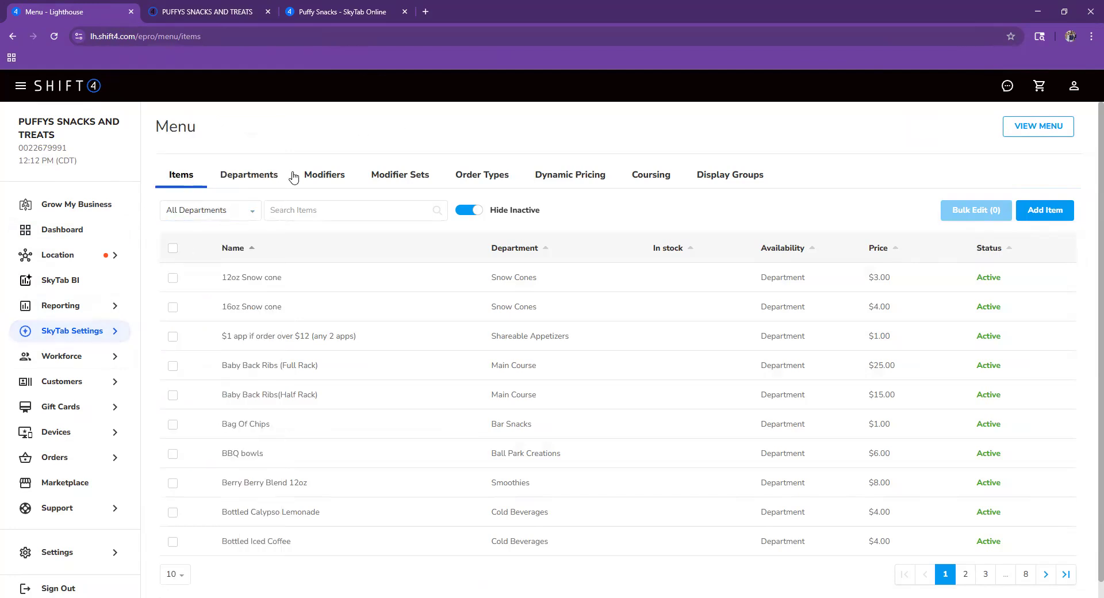
{"action": "mouse_move", "coordinate": [67, 347]}
- Browse Modifiers and Modifier Sets, opening and closing the Avocado modifier to inspect it
{"action": "left_click", "coordinate": [406, 183]}
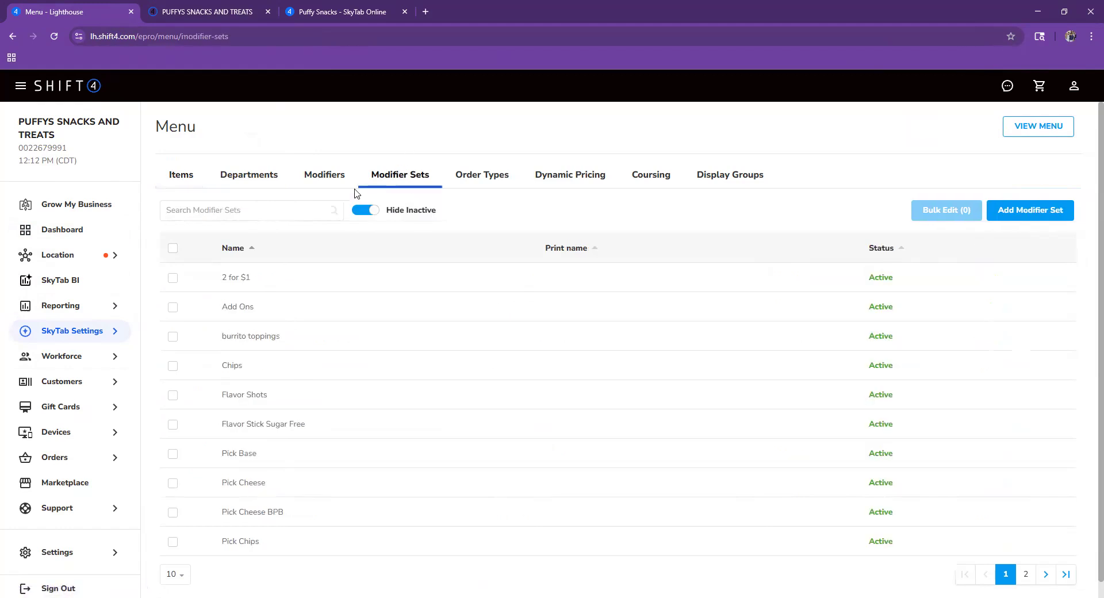
{"action": "left_click", "coordinate": [341, 180]}
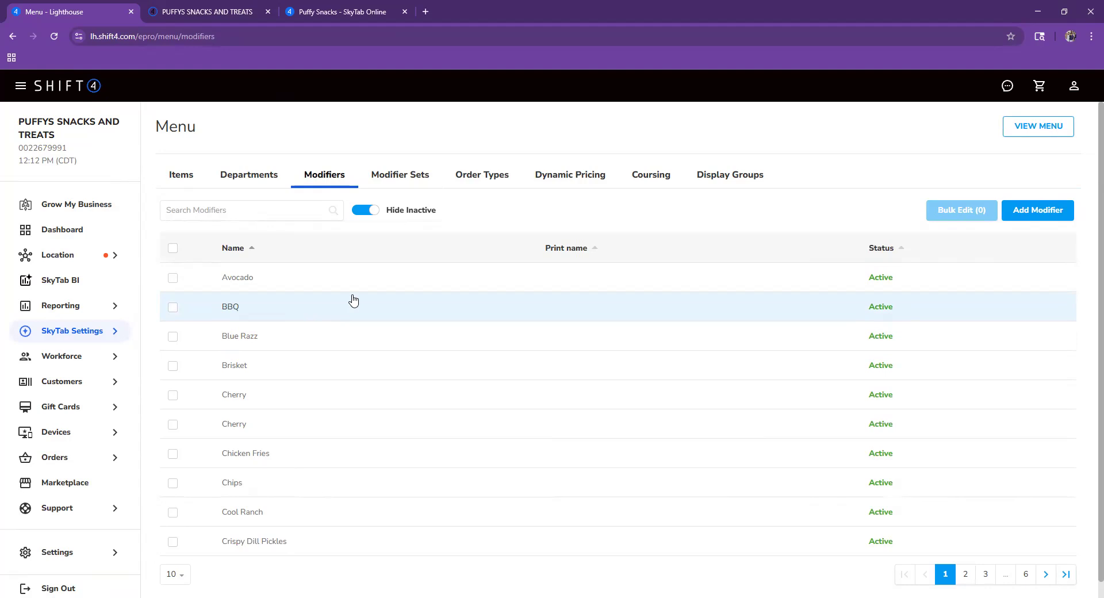
{"action": "left_click", "coordinate": [403, 176]}
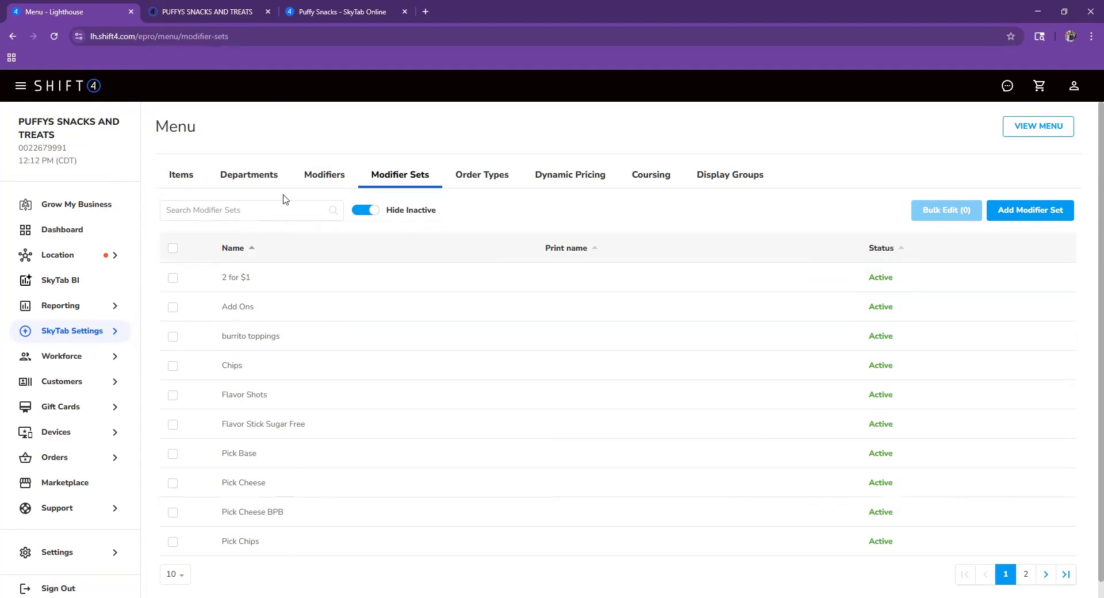
{"action": "left_click", "coordinate": [332, 179]}
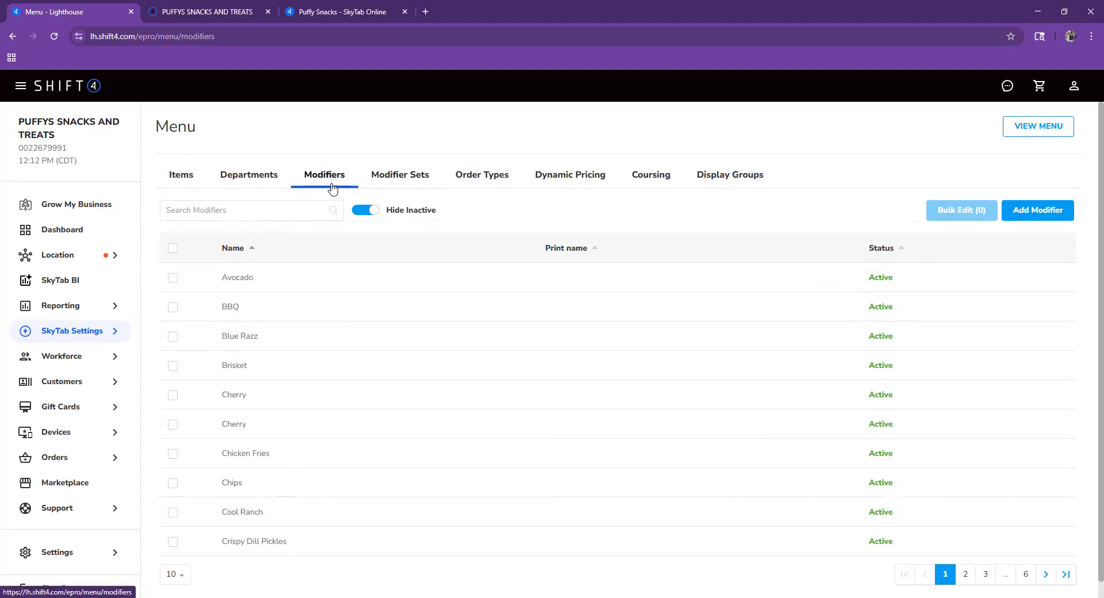
{"action": "left_click", "coordinate": [283, 217]}
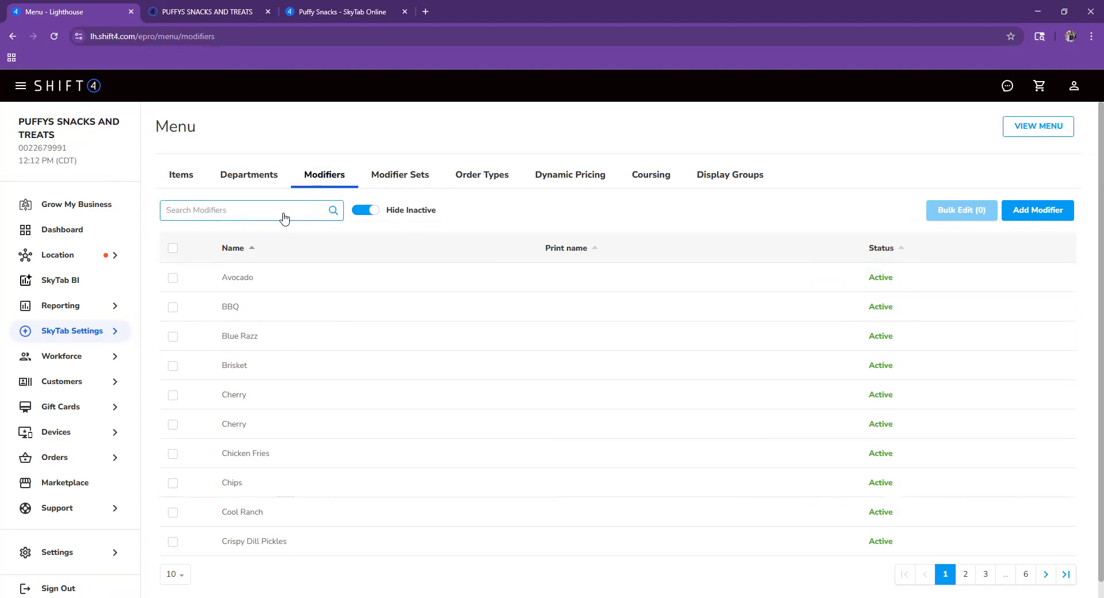
{"action": "left_click", "coordinate": [294, 281]}
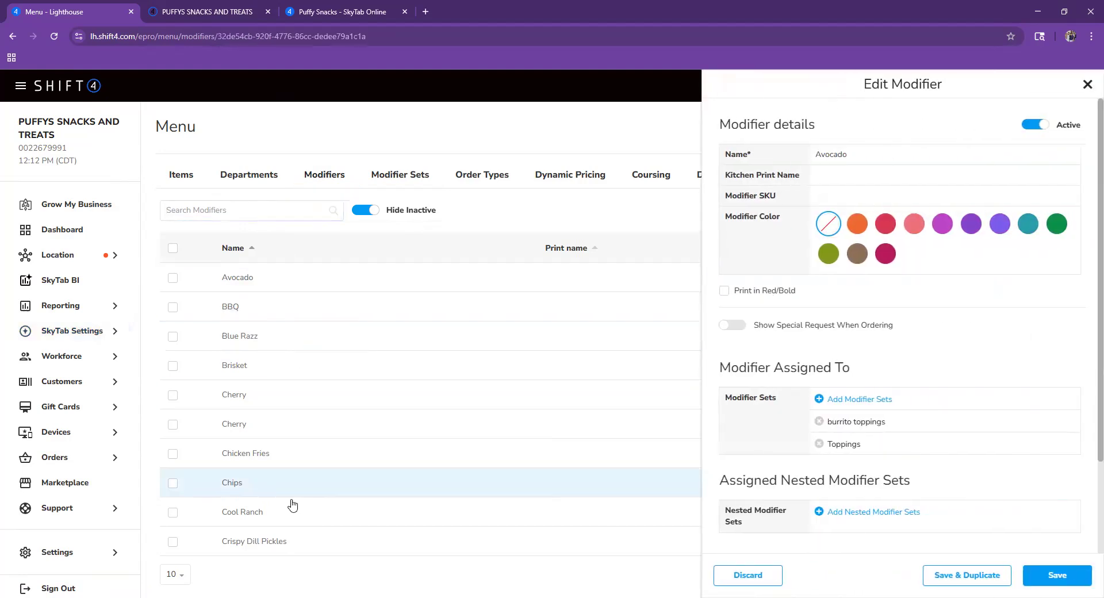
{"action": "left_click", "coordinate": [109, 331]}
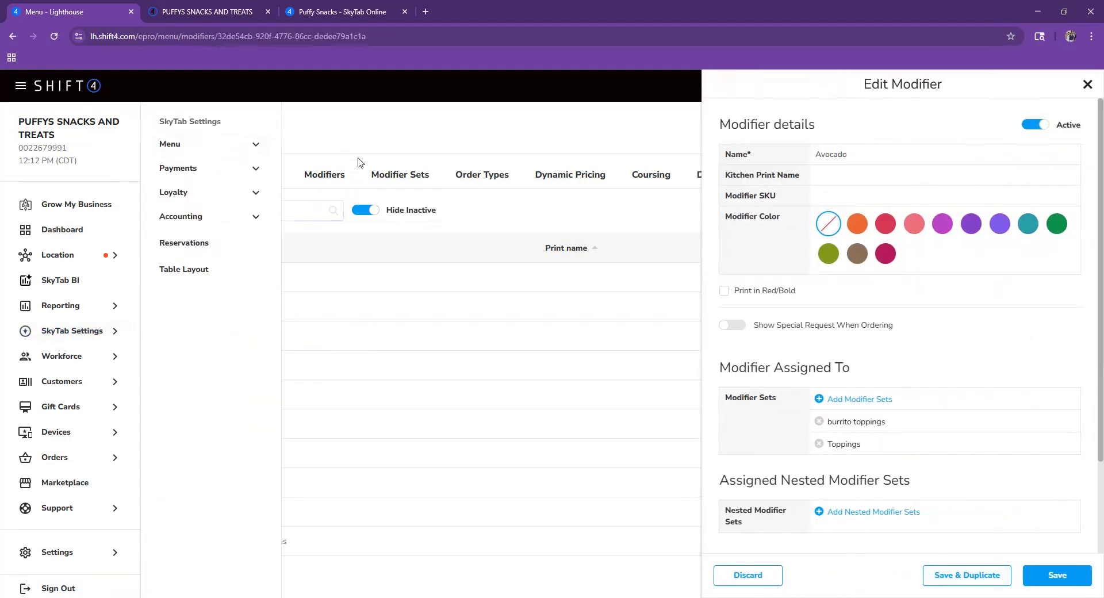
{"action": "left_click", "coordinate": [305, 213]}
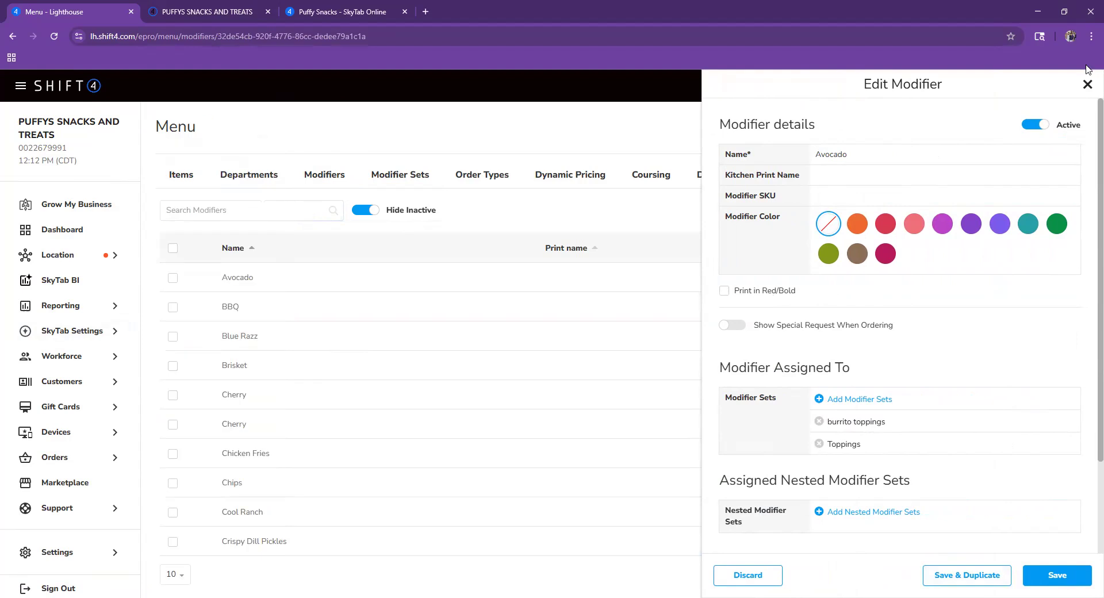
{"action": "left_click", "coordinate": [1087, 85]}
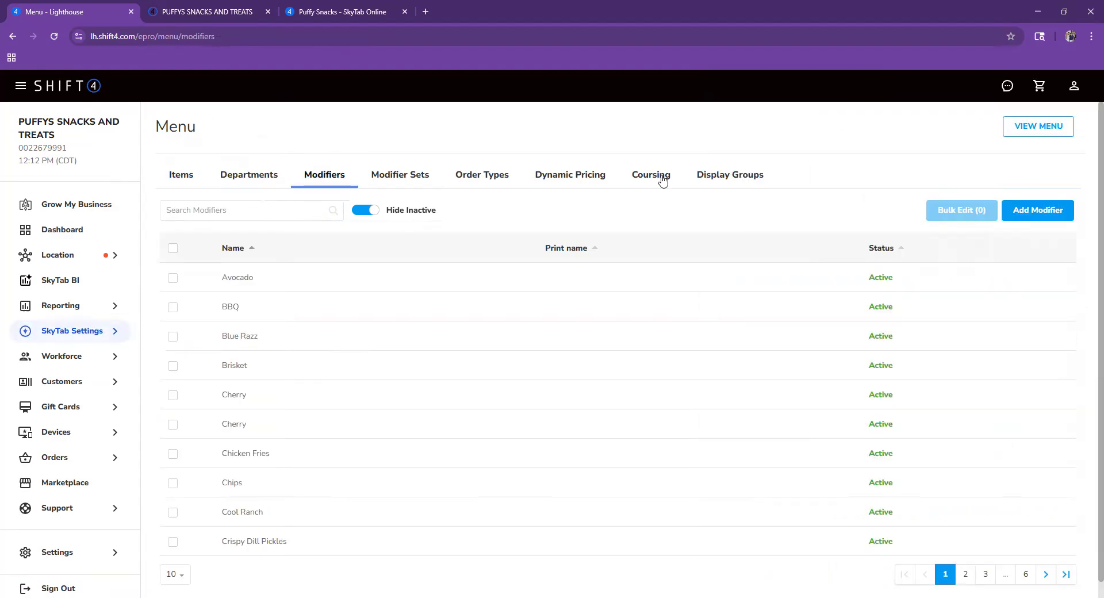
{"action": "left_click", "coordinate": [295, 278]}
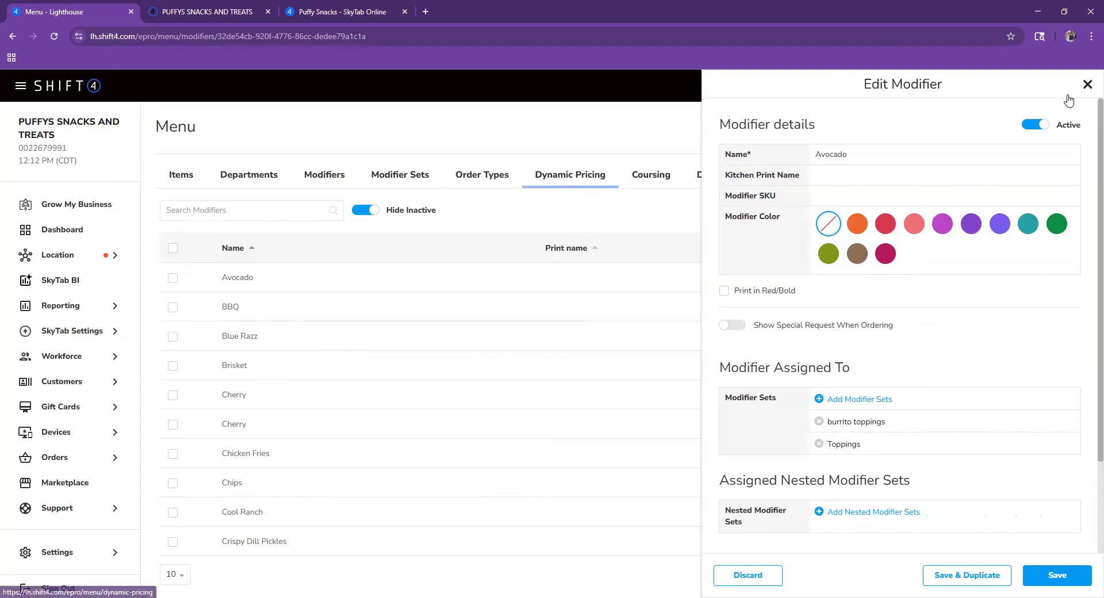
{"action": "left_click", "coordinate": [329, 177]}
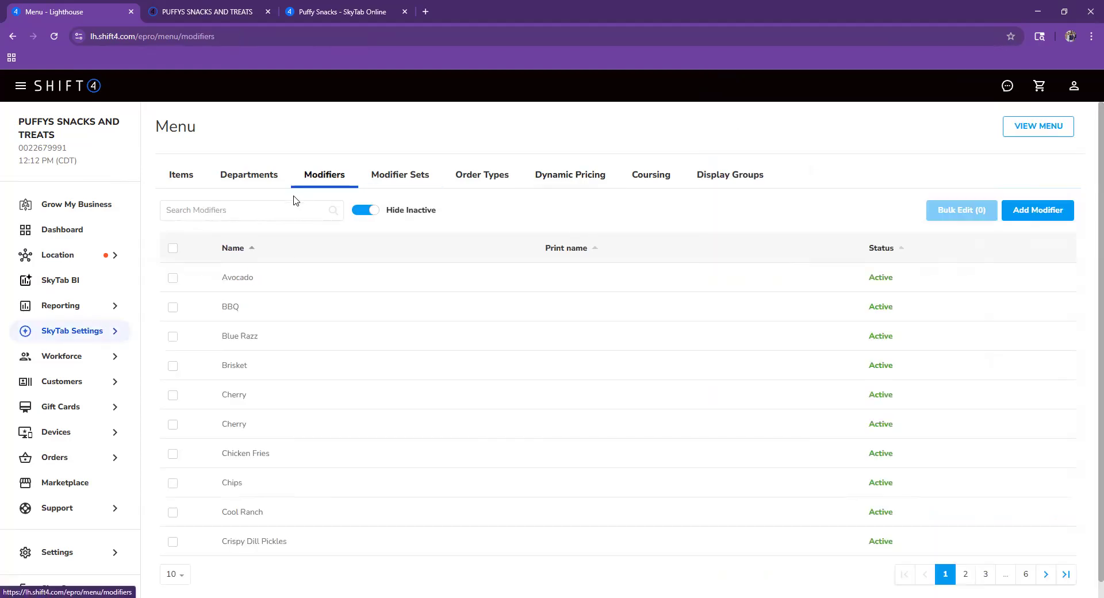
{"action": "left_click", "coordinate": [291, 287]}
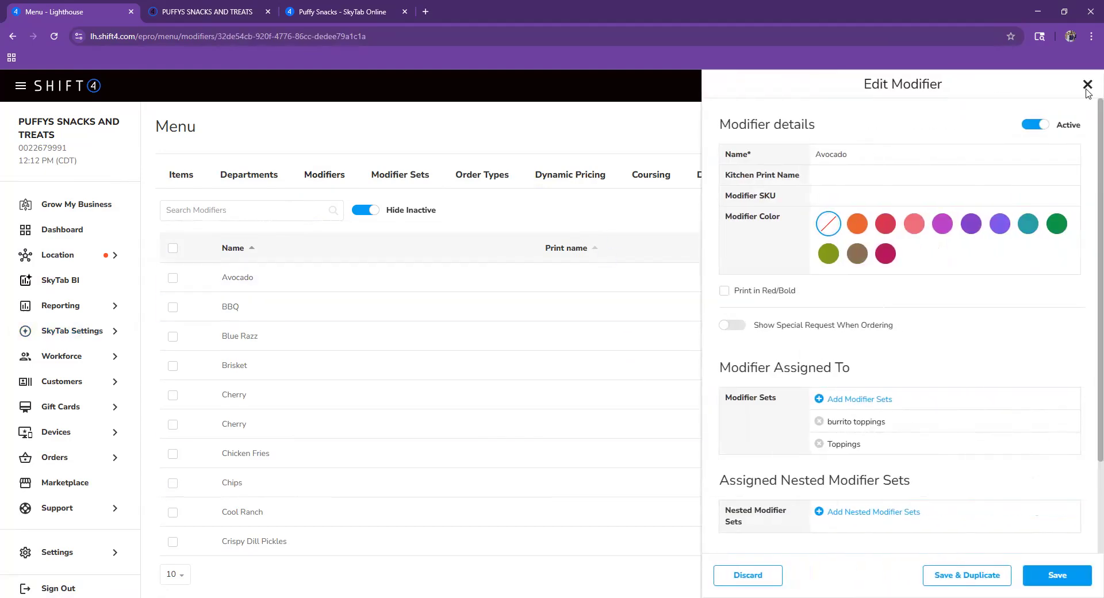
{"action": "left_click", "coordinate": [1087, 84]}
- Check Departments and Modifiers, clear the modifier search, and switch to Modifier Sets
{"action": "left_click", "coordinate": [282, 175]}
{"action": "left_click", "coordinate": [324, 175]}
{"action": "left_click", "coordinate": [270, 214]}
{"action": "type", "text": "f"}
{"action": "key", "text": "BackSpace"}
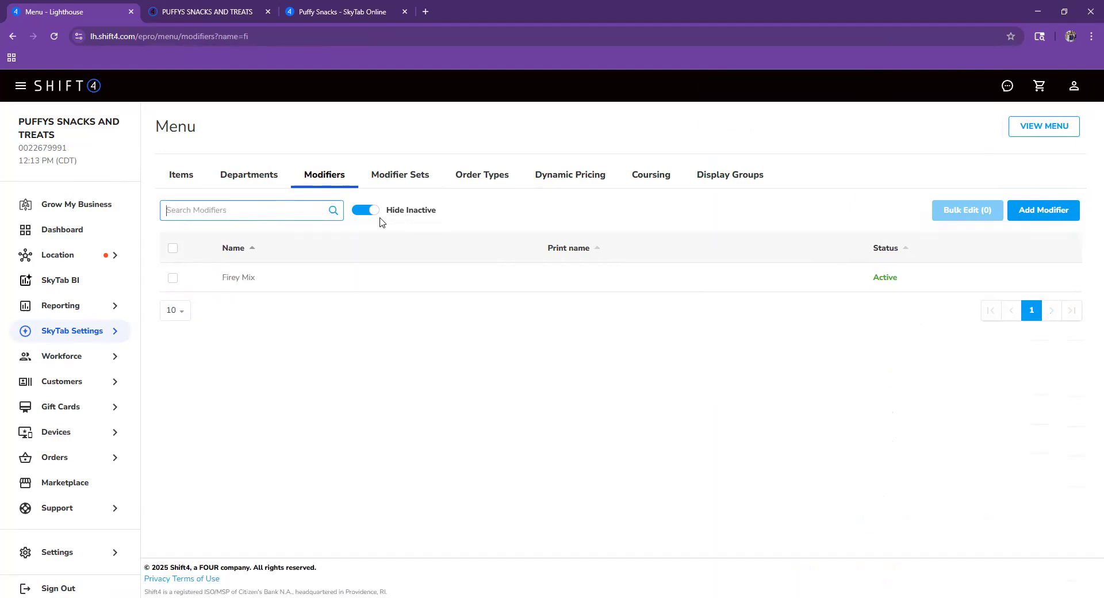
{"action": "left_click", "coordinate": [406, 167]}
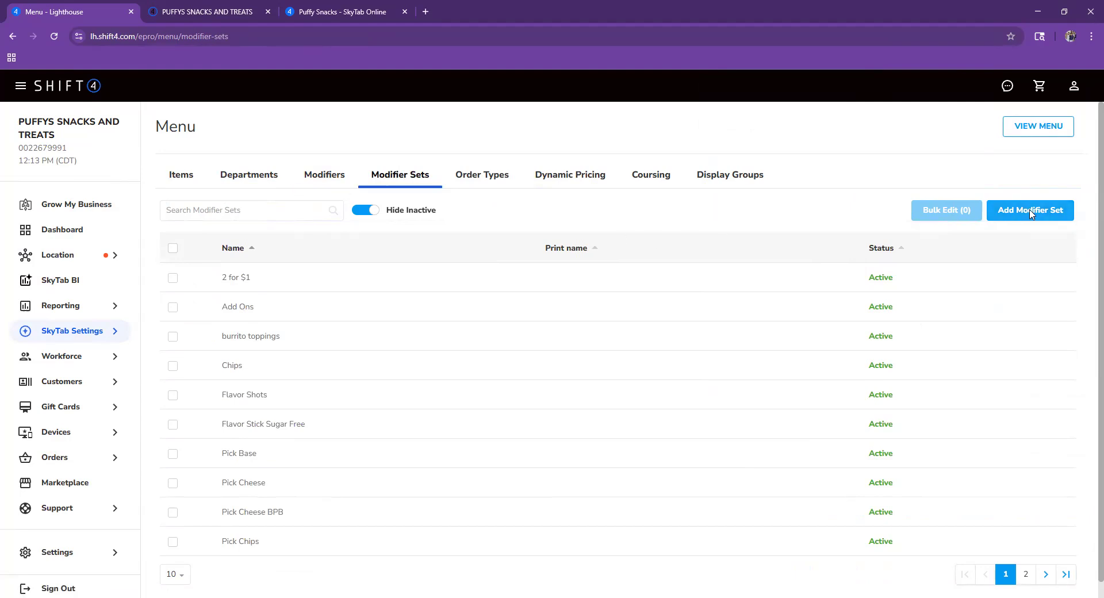
- Create a new modifier set named fish sauce with a flat dollar price of 0
{"action": "left_click", "coordinate": [1031, 211]}
{"action": "left_click", "coordinate": [498, 157]}
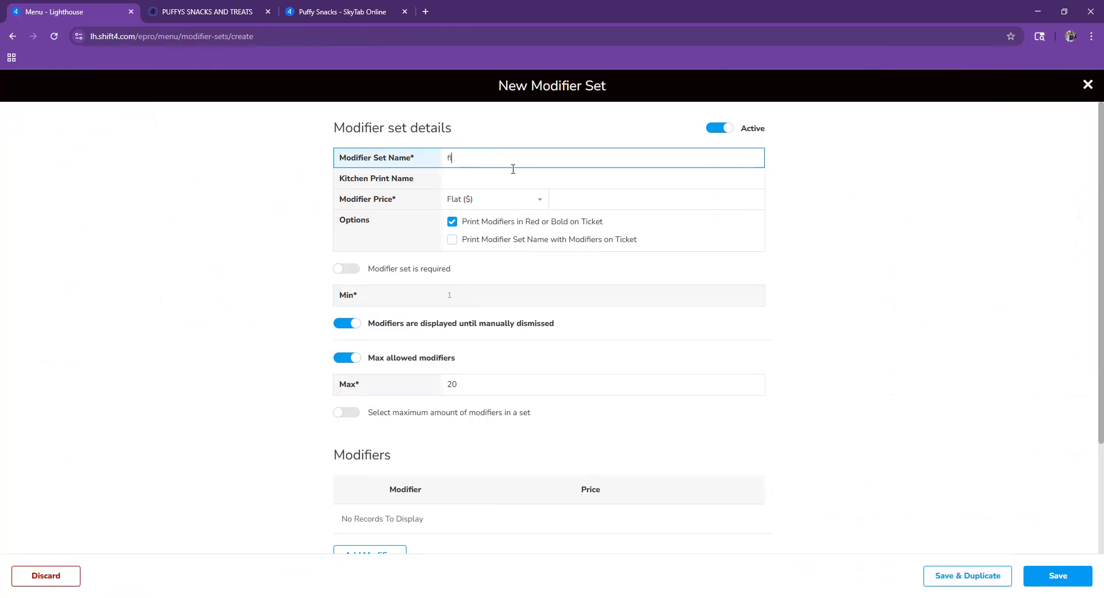
{"action": "key", "text": "BackSpace"}
{"action": "key", "text": "BackSpace"}
{"action": "left_click", "coordinate": [494, 206]}
{"action": "left_click", "coordinate": [503, 206]}
{"action": "left_click", "coordinate": [593, 207]}
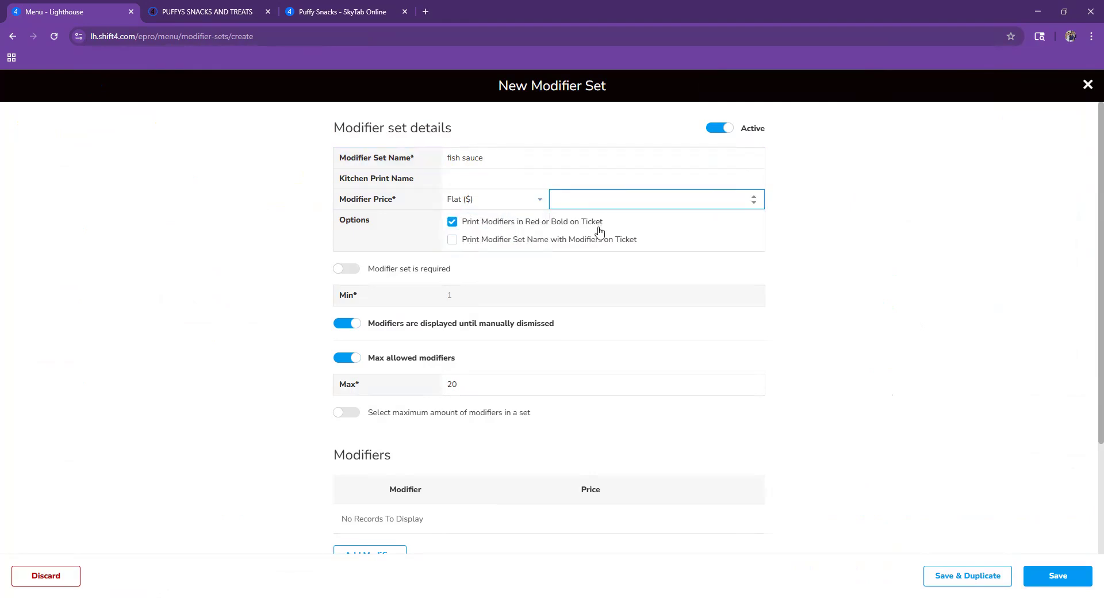
{"action": "left_click", "coordinate": [1027, 266]}
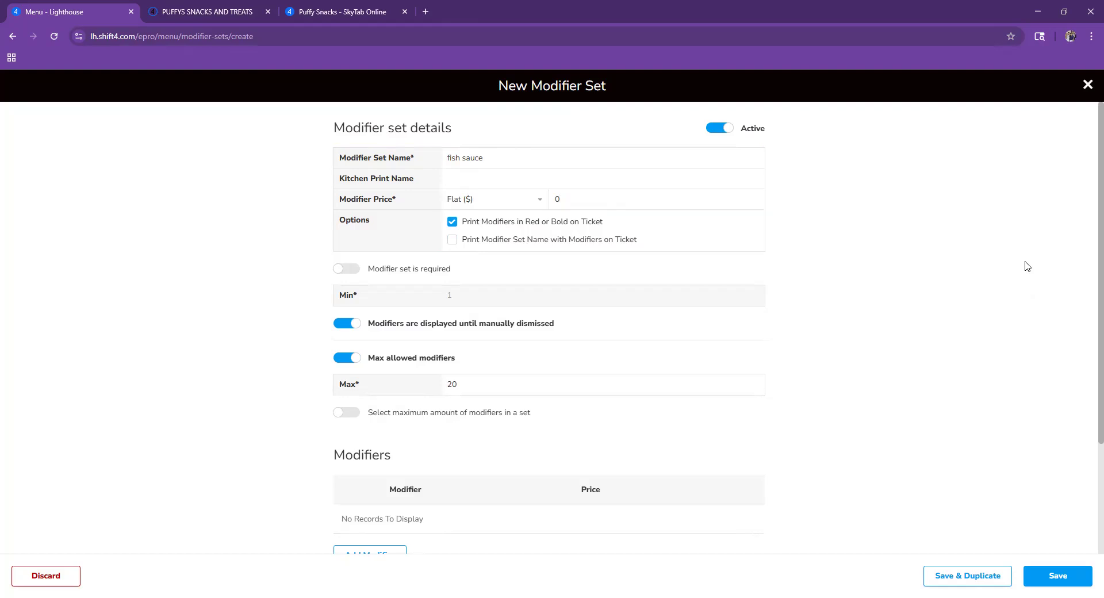
{"action": "scroll", "coordinate": [507, 411], "scroll_direction": "down", "scroll_amount": 3}
{"action": "scroll", "coordinate": [467, 441], "scroll_direction": "up", "scroll_amount": 2}
{"action": "scroll", "coordinate": [467, 441], "scroll_direction": "down", "scroll_amount": 2}
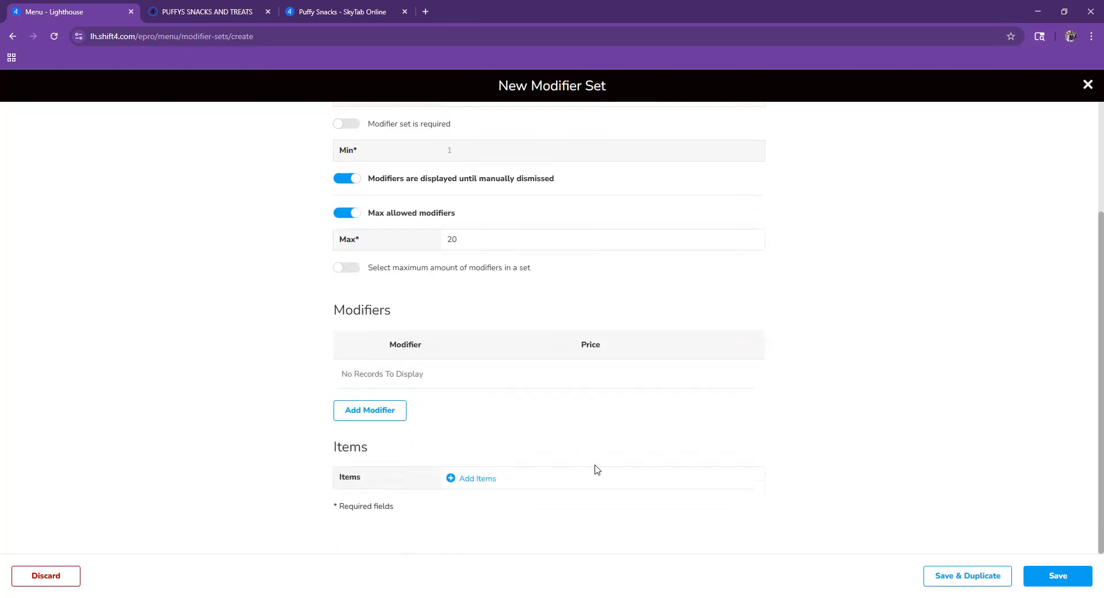
{"action": "scroll", "coordinate": [510, 411], "scroll_direction": "up", "scroll_amount": 3}
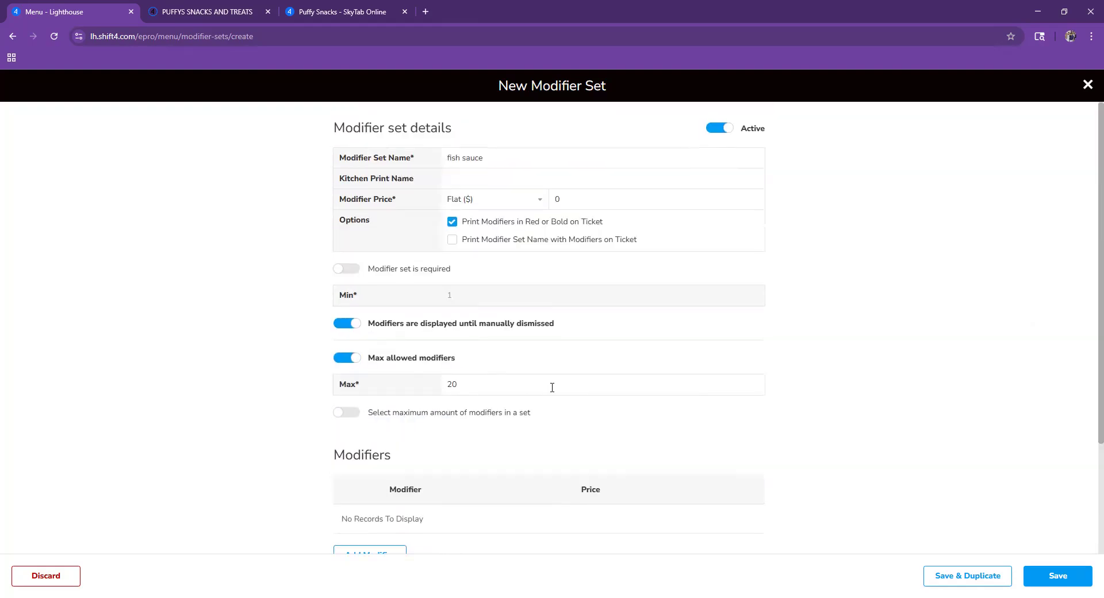
{"action": "scroll", "coordinate": [534, 207], "scroll_direction": "down", "scroll_amount": 3}
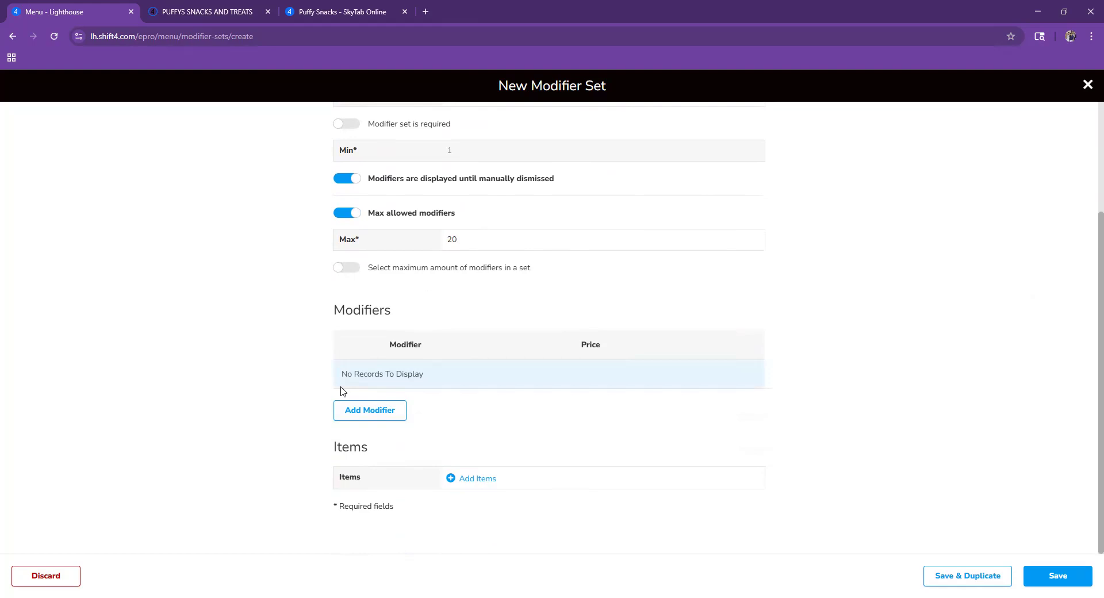
{"action": "scroll", "coordinate": [489, 262], "scroll_direction": "up", "scroll_amount": 3}
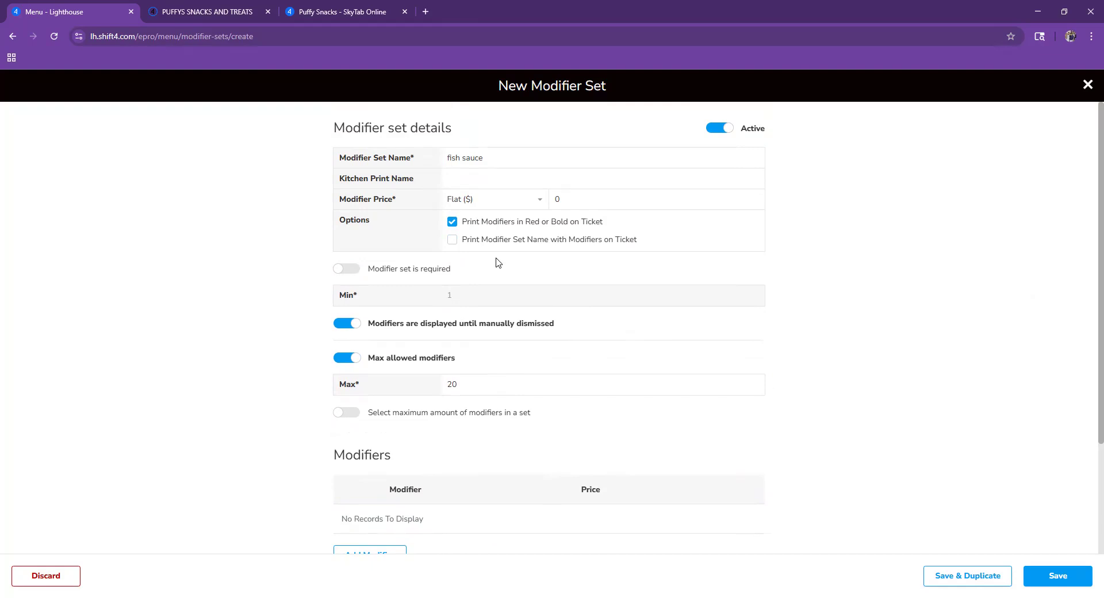
{"action": "scroll", "coordinate": [441, 495], "scroll_direction": "down", "scroll_amount": 3}
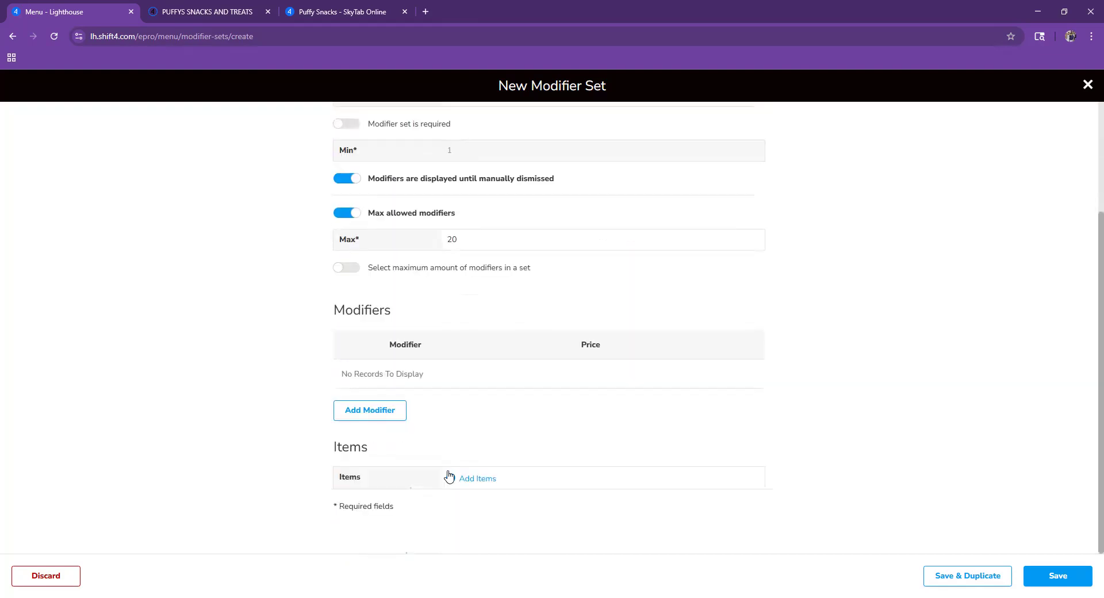
- Add Catfish + side to the fish sauce set and save the set
{"action": "left_click", "coordinate": [510, 485]}
{"action": "type", "text": "cat"}
{"action": "left_click", "coordinate": [419, 202]}
{"action": "left_click", "coordinate": [739, 342]}
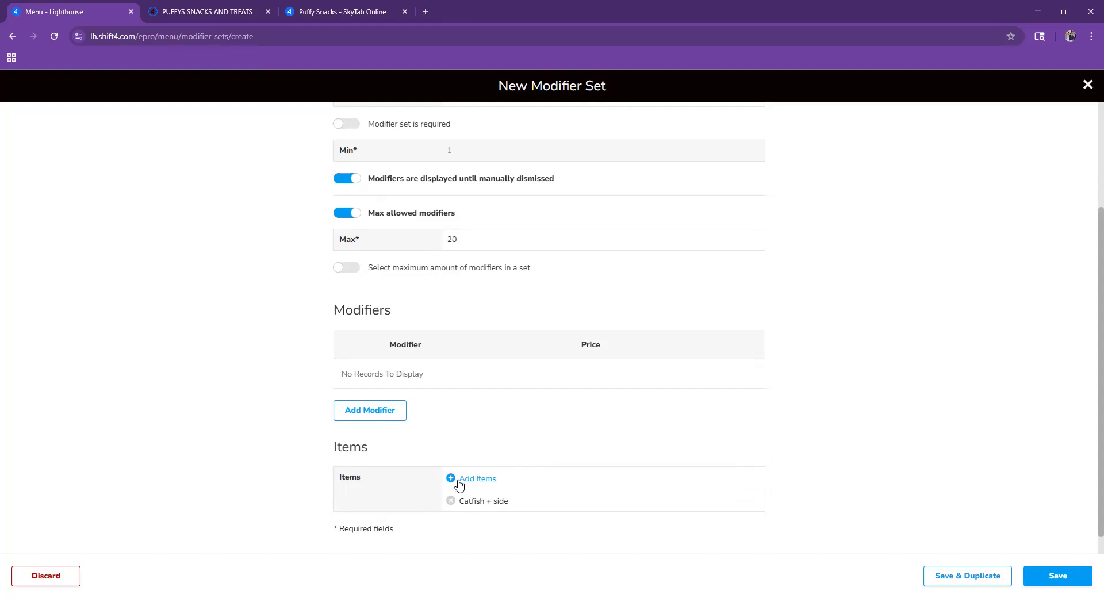
{"action": "left_click", "coordinate": [1053, 582]}
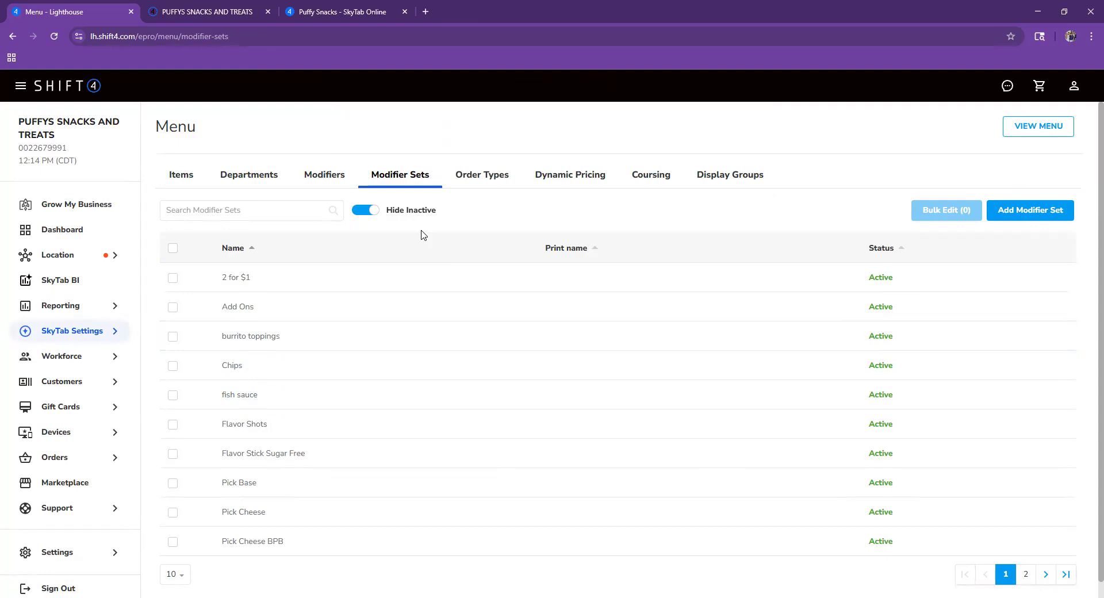
- Create a new modifier named 'tartar sauce', using spellcheck to correct 'tarter'
{"action": "left_click", "coordinate": [312, 174]}
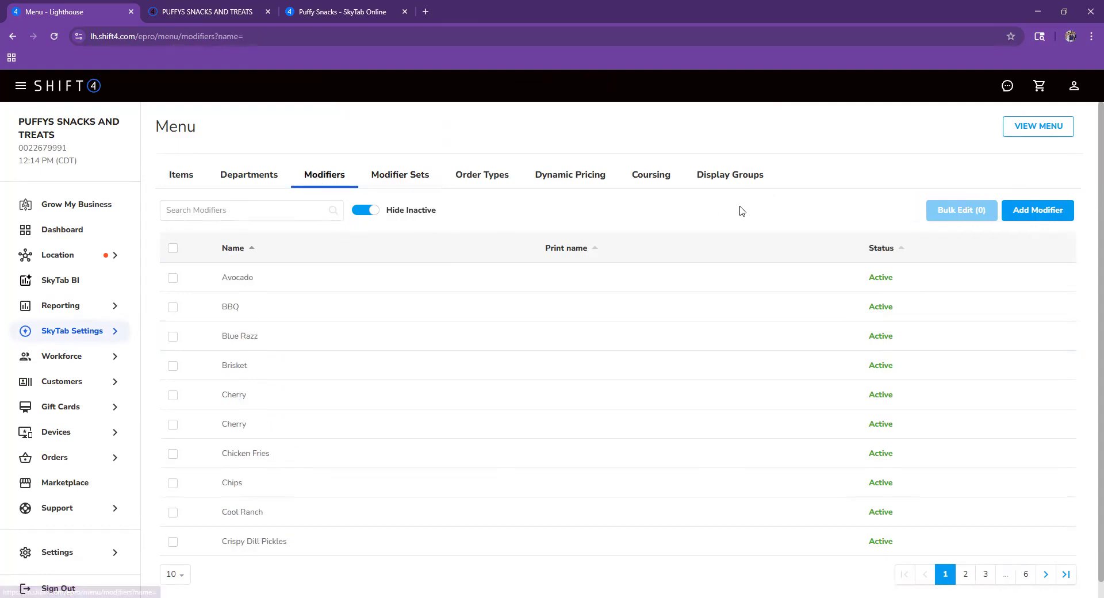
{"action": "left_click", "coordinate": [1052, 213]}
{"action": "left_click", "coordinate": [526, 165]}
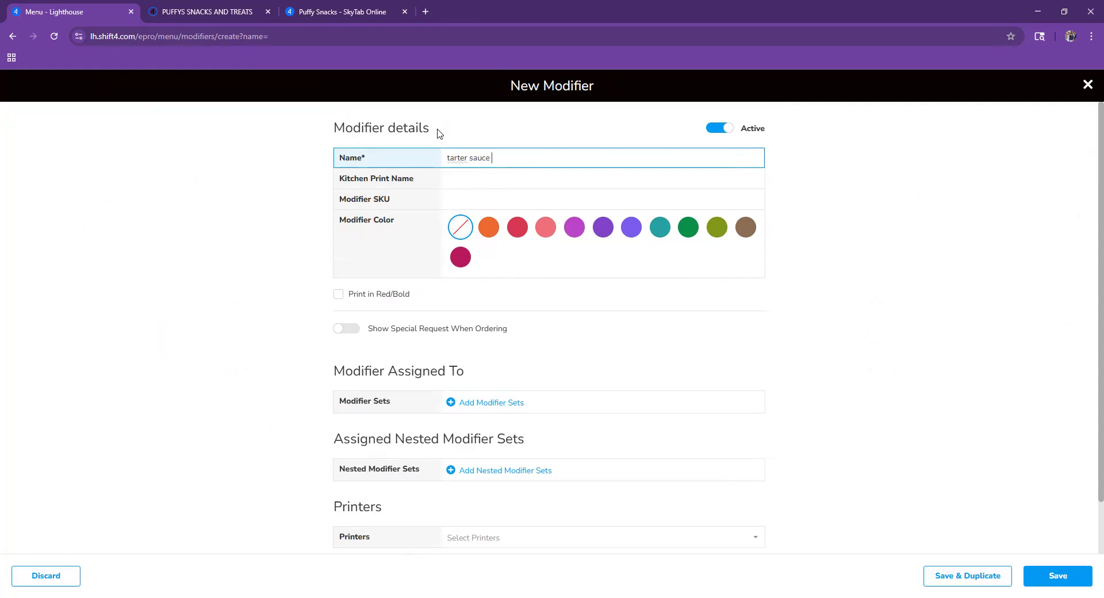
{"action": "double_click", "coordinate": [454, 157]}
{"action": "right_click", "coordinate": [460, 163]}
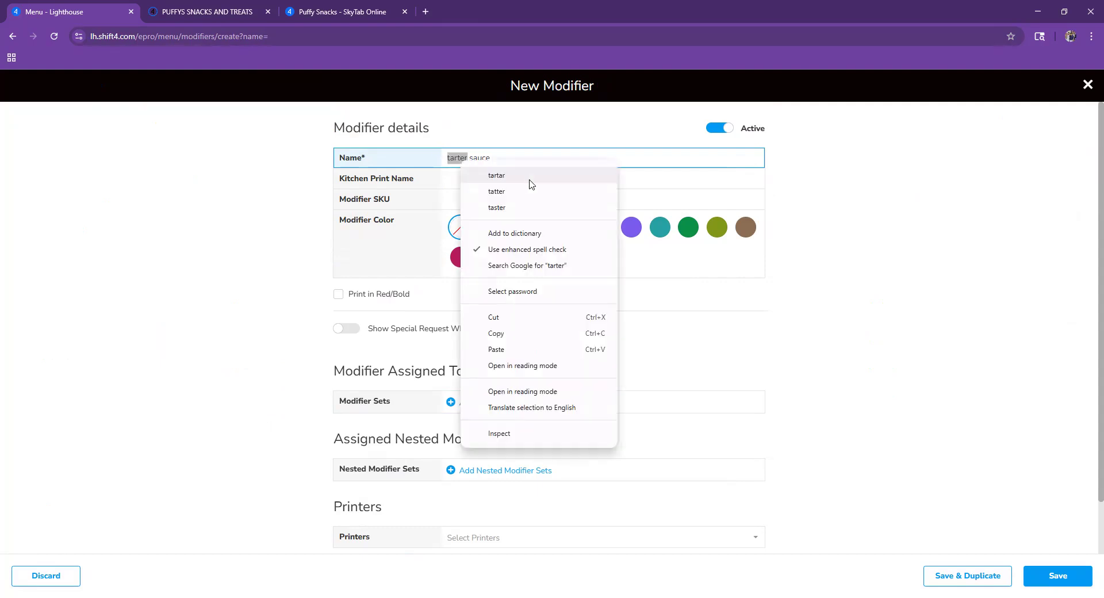
{"action": "left_click", "coordinate": [530, 177]}
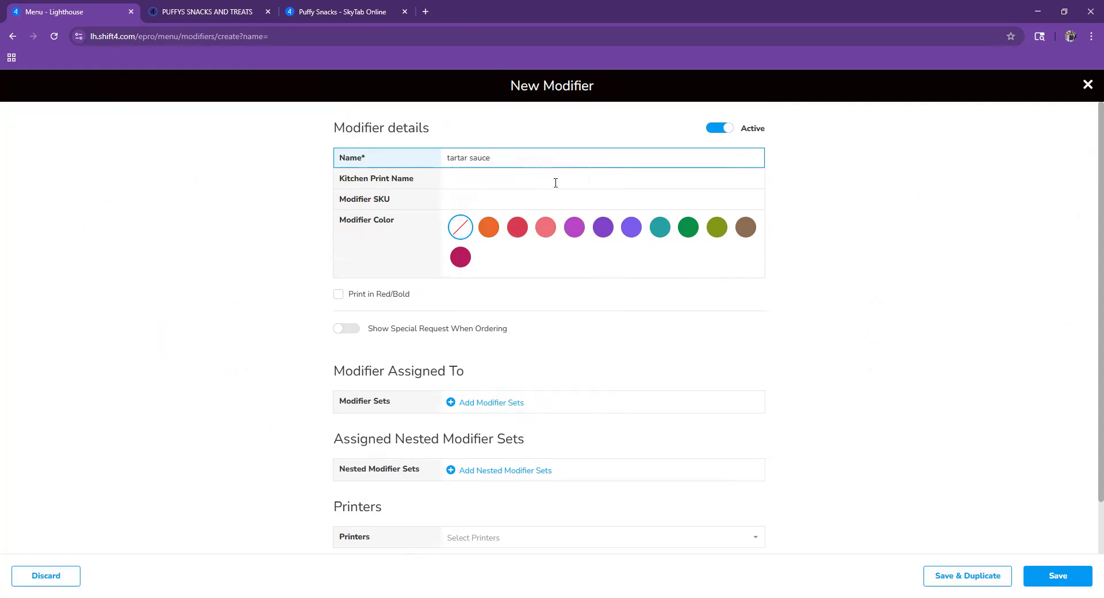
{"action": "left_click", "coordinate": [554, 142]}
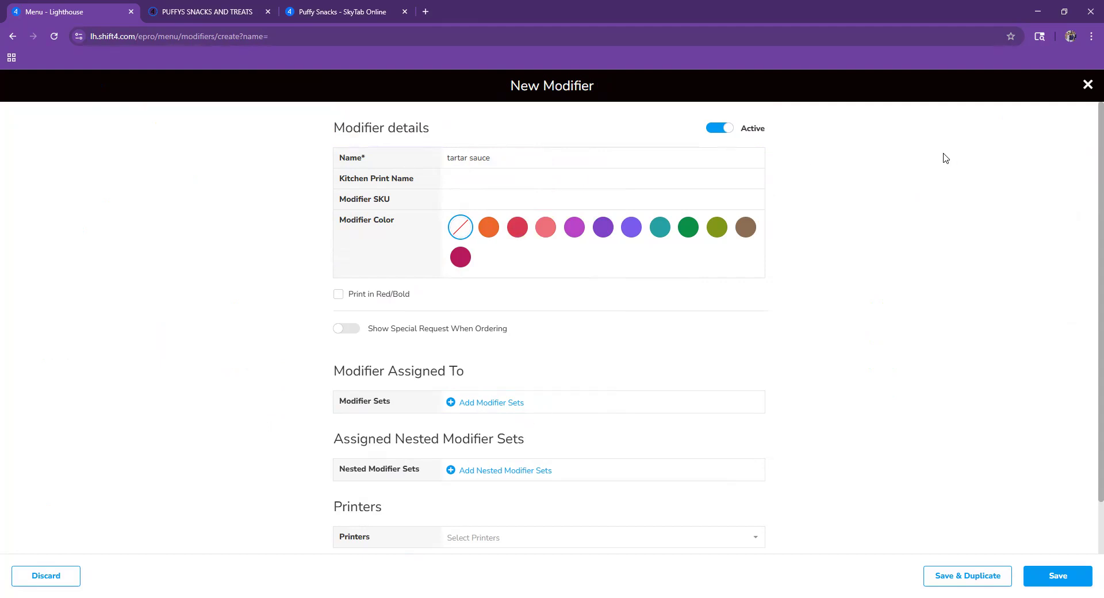
{"action": "scroll", "coordinate": [584, 198], "scroll_direction": "down", "scroll_amount": 1}
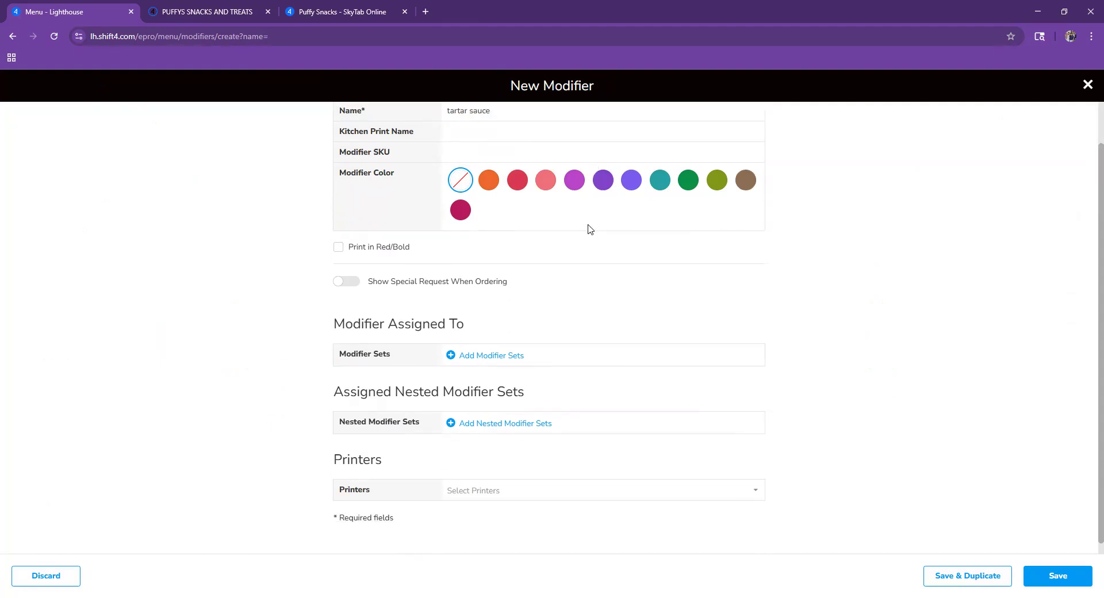
{"action": "left_click_drag", "start_coordinate": [328, 318], "coordinate": [444, 313]}
{"action": "left_click", "coordinate": [372, 314]}
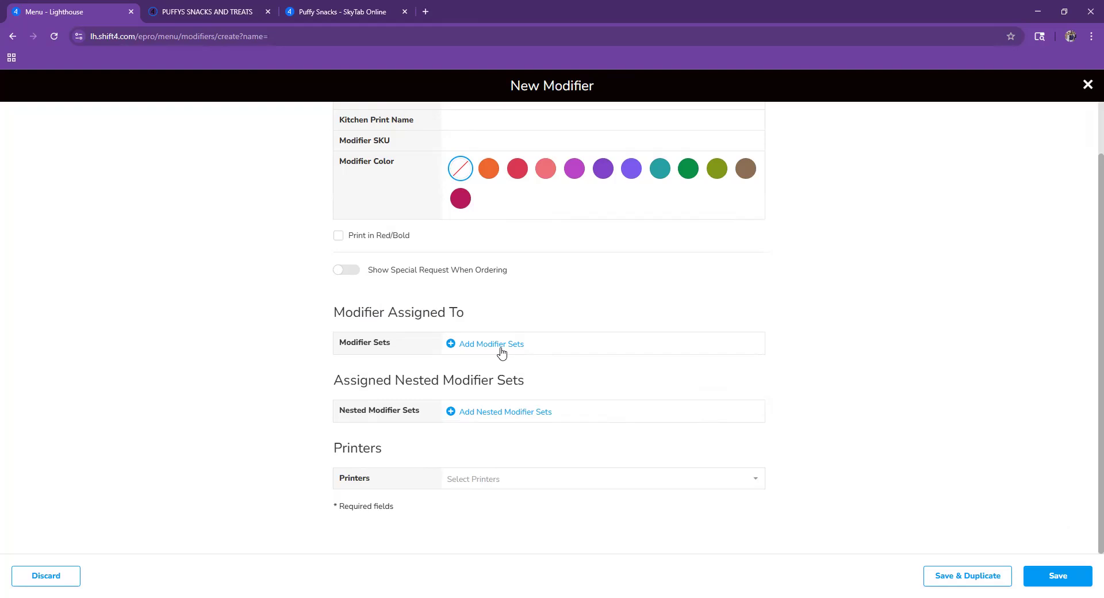
{"action": "scroll", "coordinate": [554, 263], "scroll_direction": "up", "scroll_amount": 1}
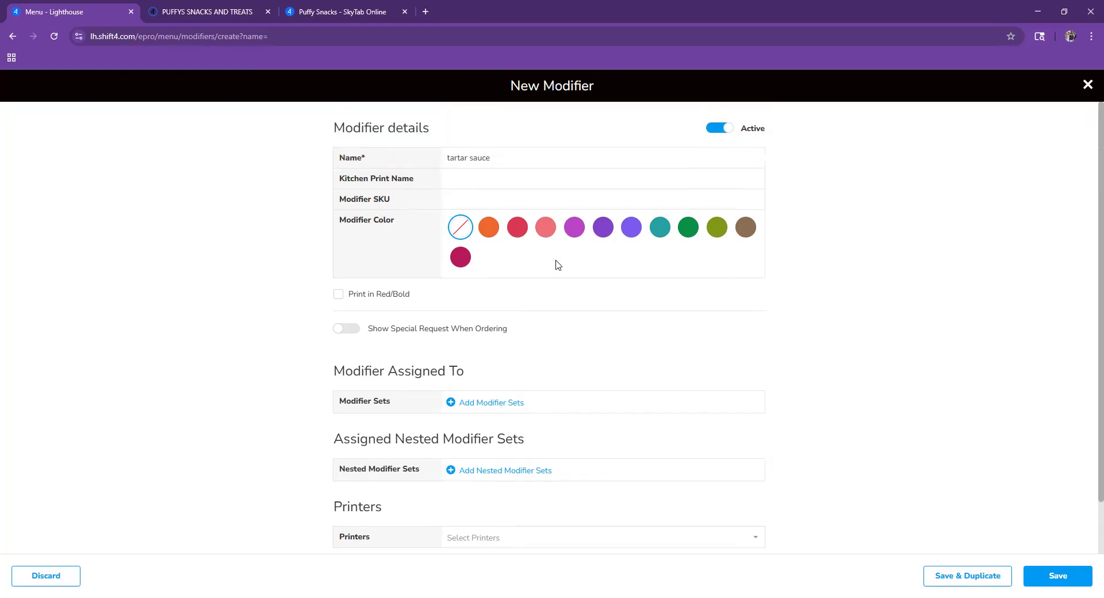
- Assign tartar sauce to the fish sauce modifier set and save the modifier
{"action": "left_click", "coordinate": [520, 403]}
{"action": "type", "text": "fis"}
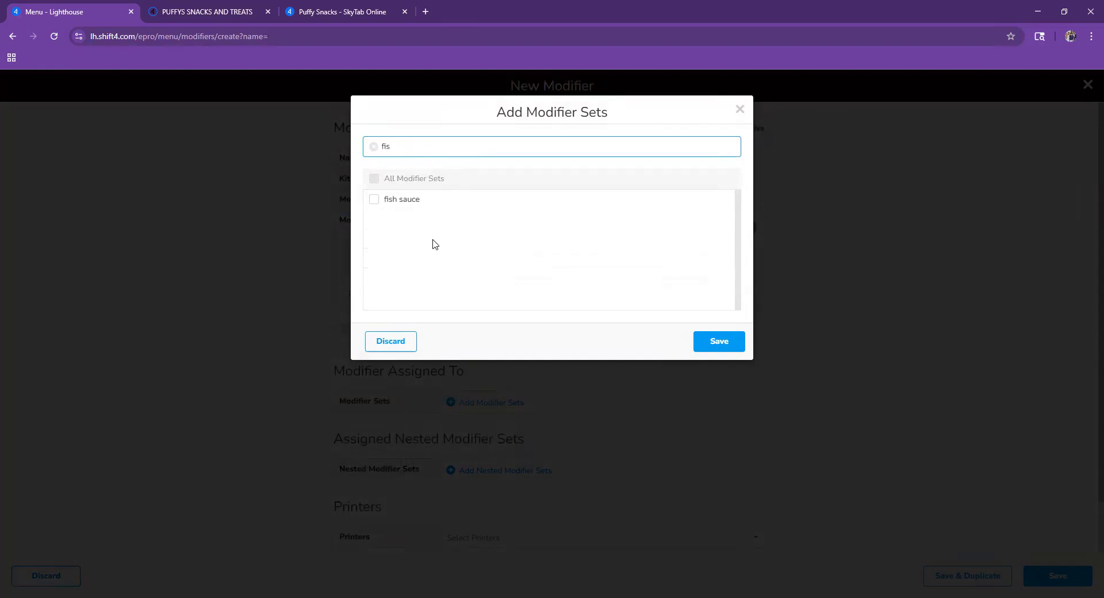
{"action": "left_click", "coordinate": [412, 201]}
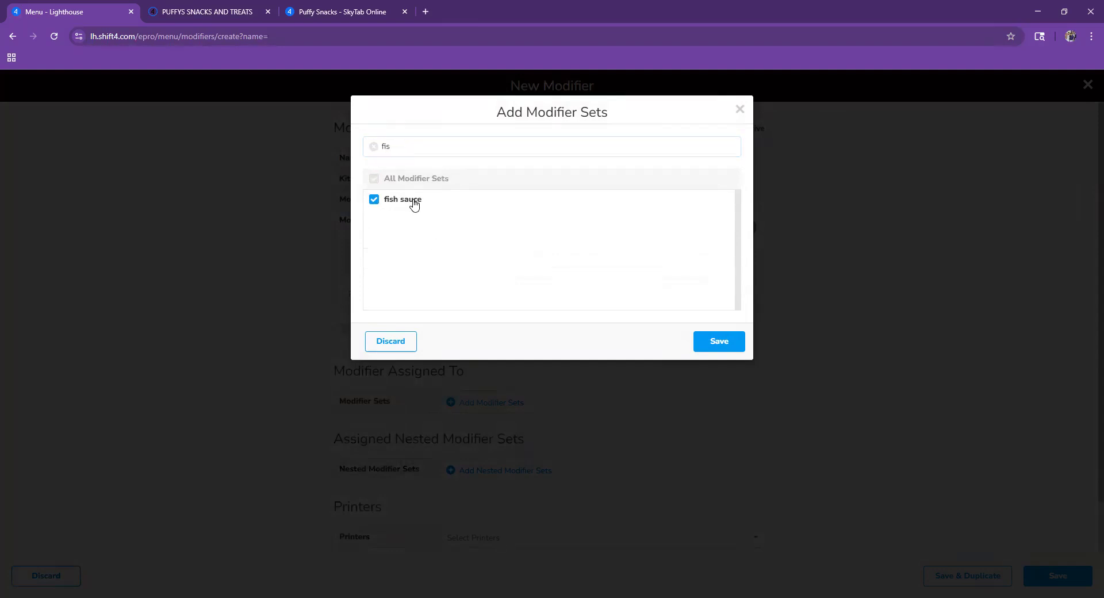
{"action": "left_click", "coordinate": [740, 348]}
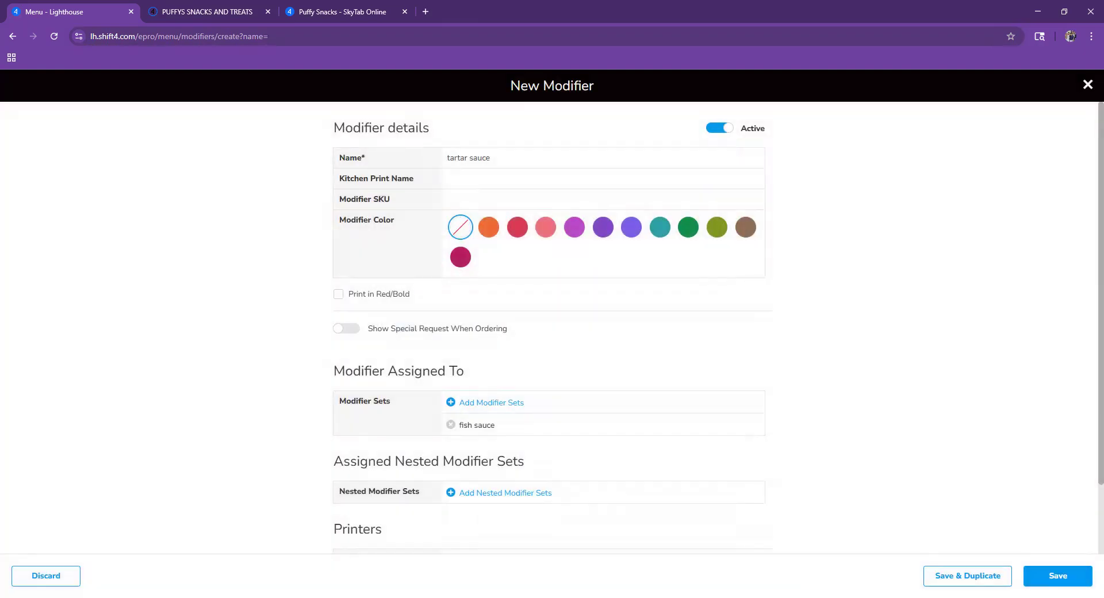
{"action": "left_click", "coordinate": [1007, 564]}
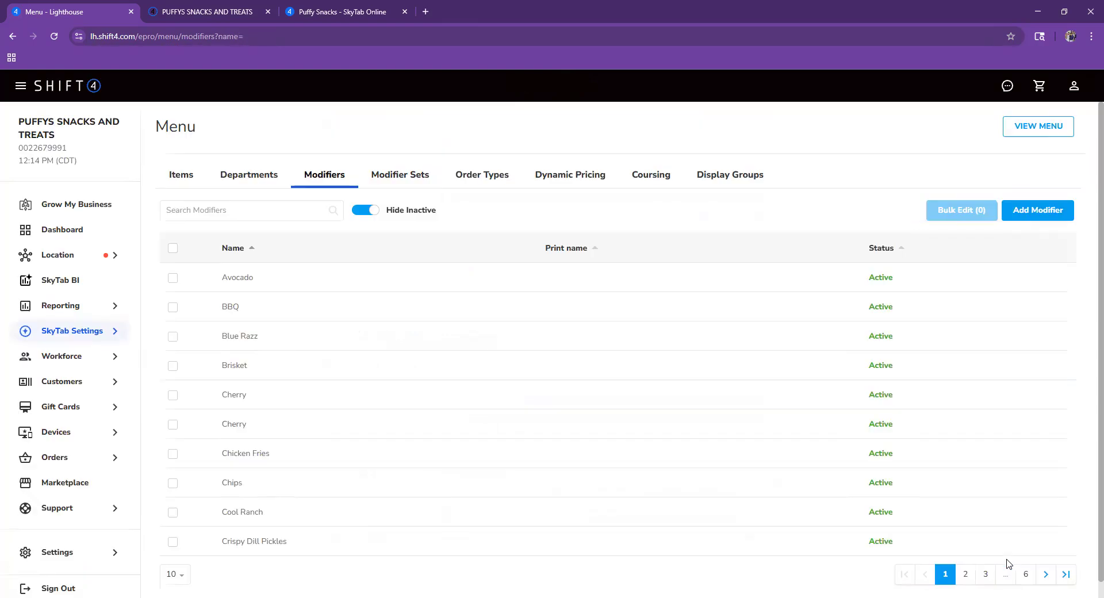
- Import all new POS modifiers into Menu Manager, including fish sauce and tartar sauce, and publish the online menu
{"action": "left_click", "coordinate": [88, 512]}
{"action": "left_click", "coordinate": [83, 487]}
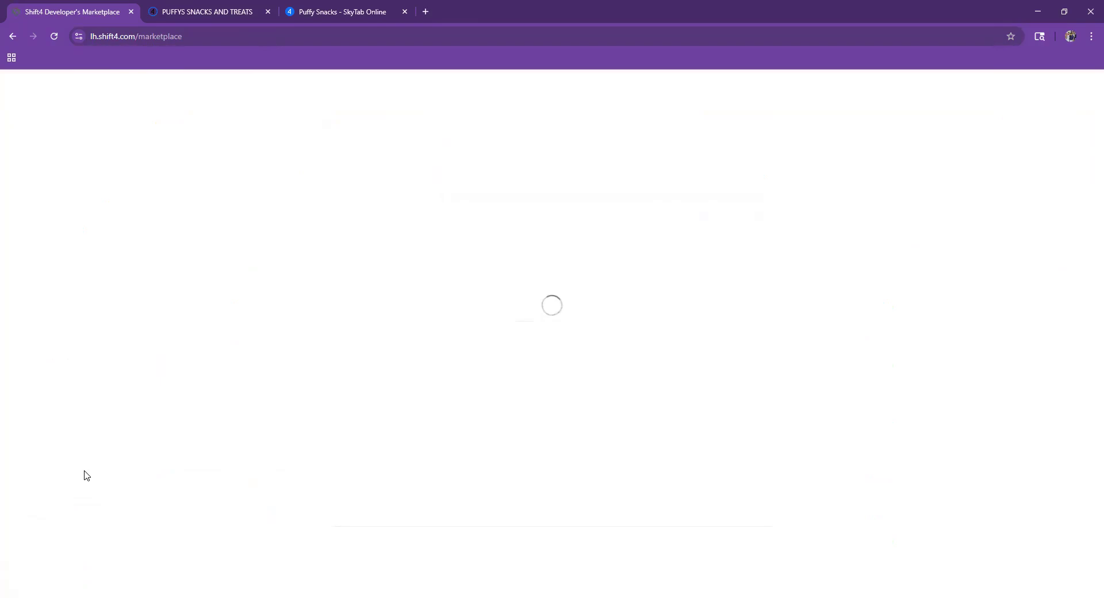
{"action": "left_click", "coordinate": [69, 249]}
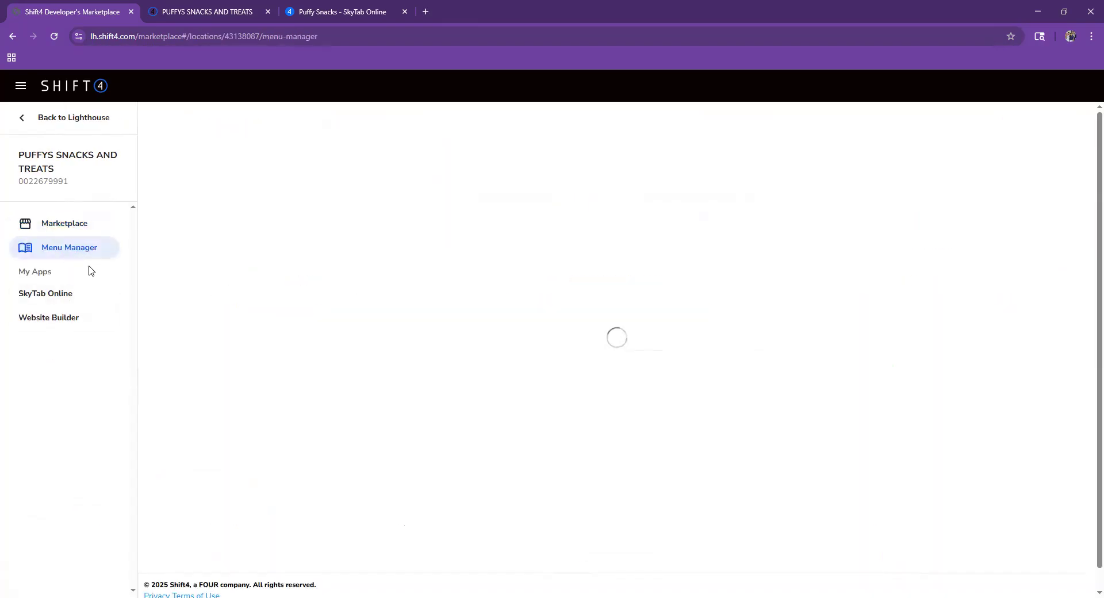
{"action": "left_click", "coordinate": [937, 129]}
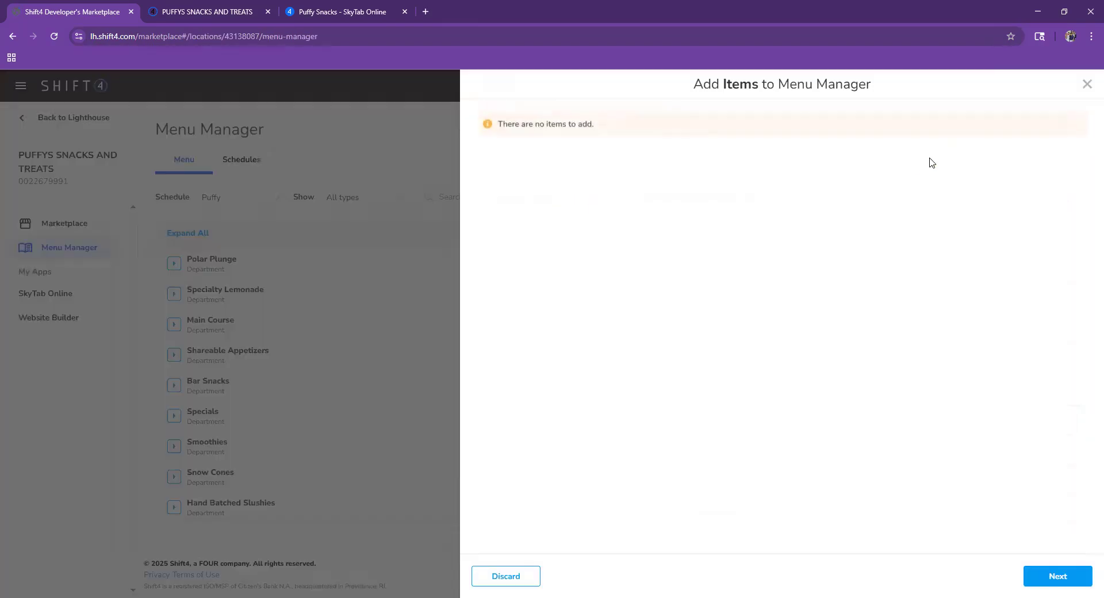
{"action": "left_click", "coordinate": [1064, 577]}
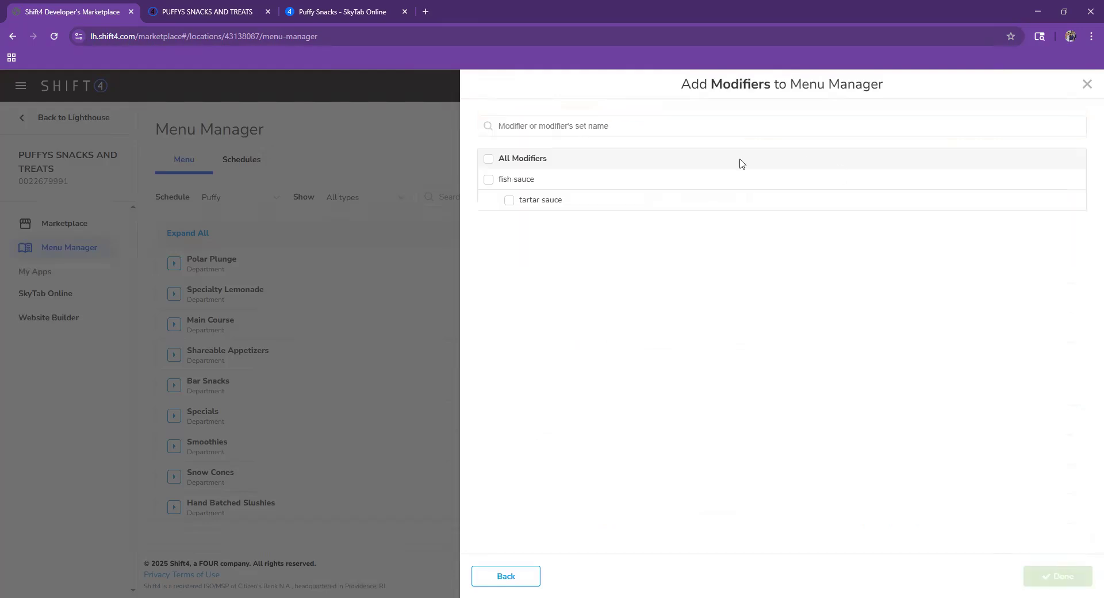
{"action": "left_click", "coordinate": [489, 159]}
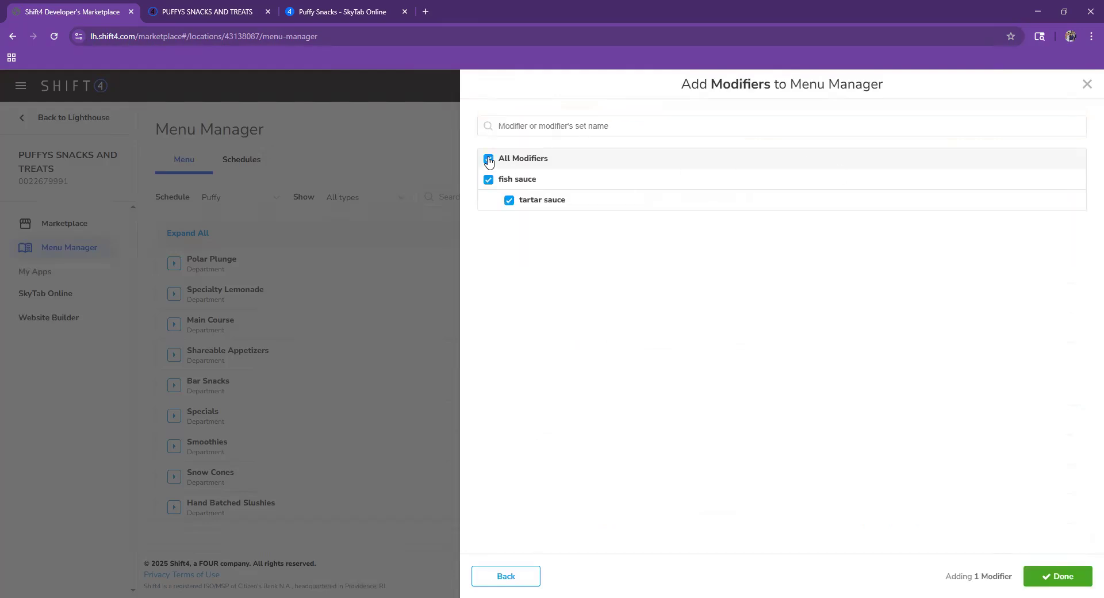
{"action": "left_click", "coordinate": [1035, 571]}
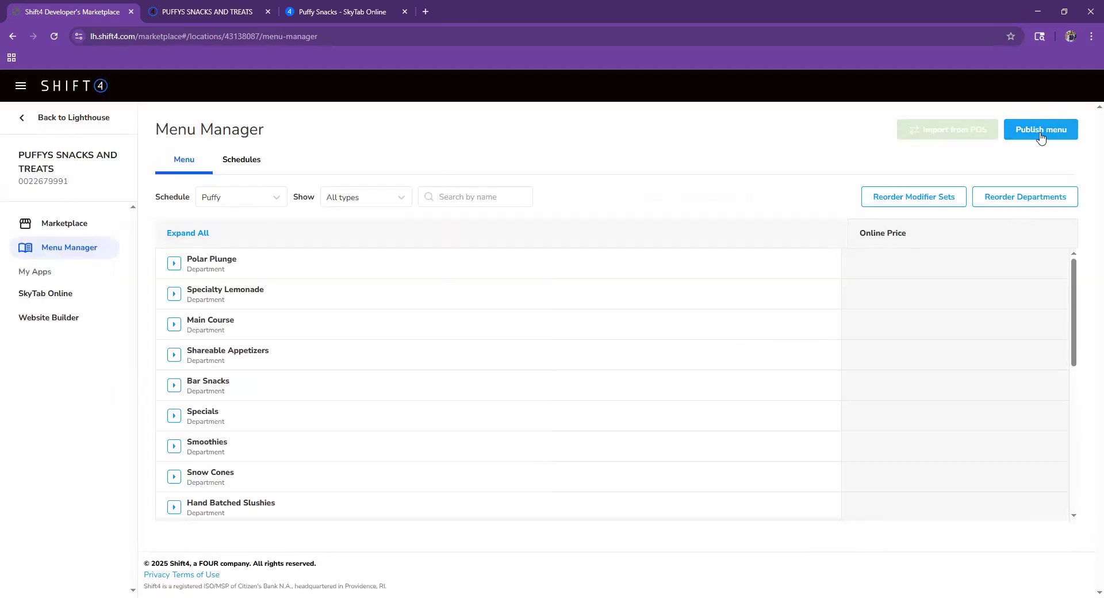
{"action": "left_click", "coordinate": [1041, 136]}
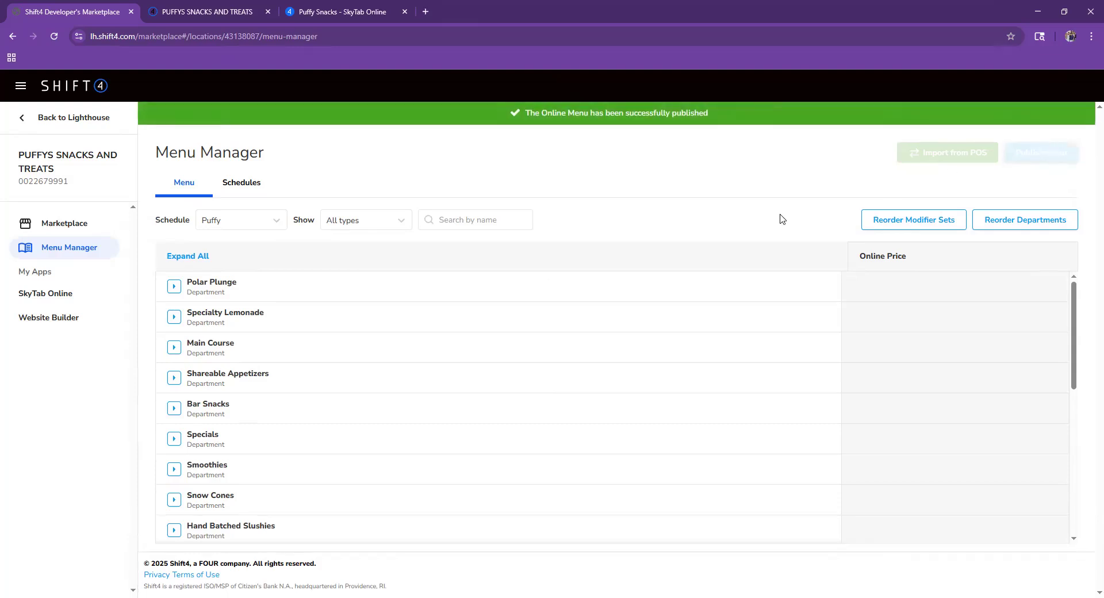
{"action": "left_click", "coordinate": [320, 8]}
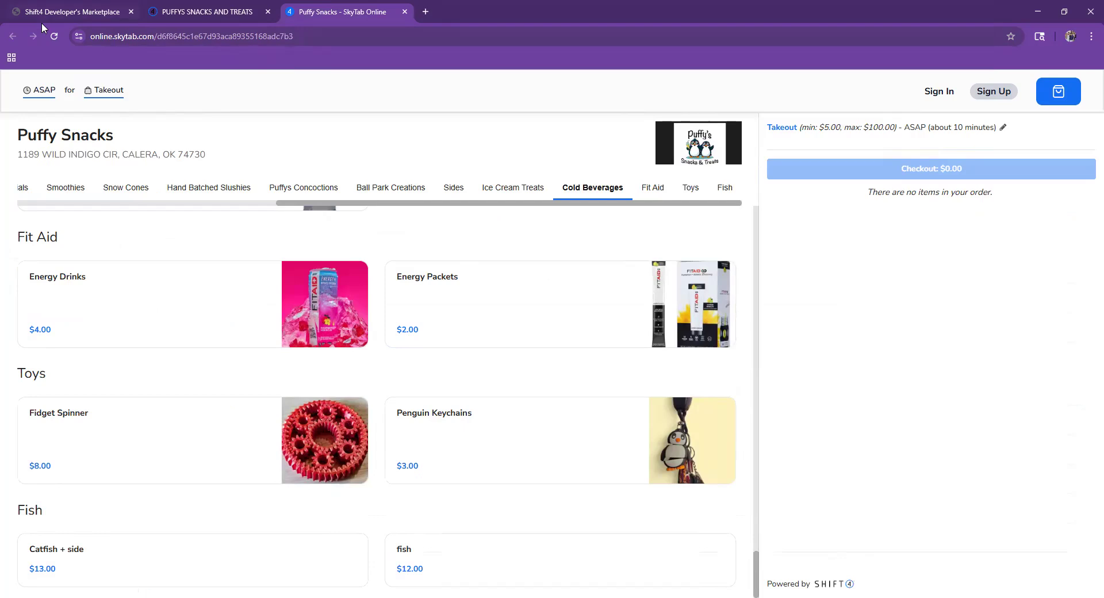
- Reload SkyTab Online and add Catfish + side with tartar sauce to the cart
{"action": "left_click", "coordinate": [54, 35]}
{"action": "left_click", "coordinate": [63, 11]}
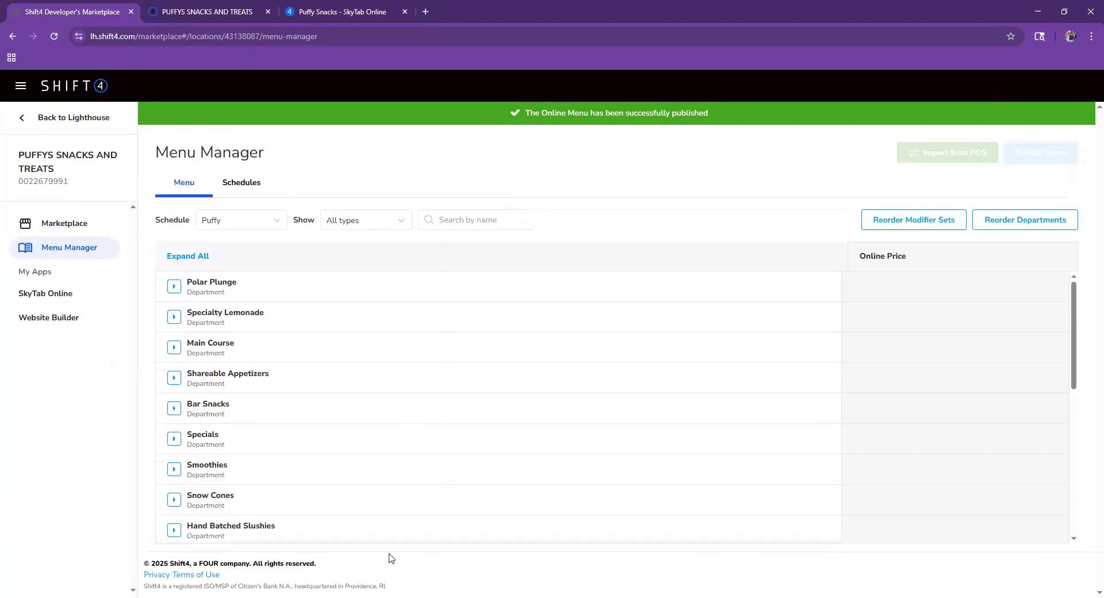
{"action": "scroll", "coordinate": [350, 490], "scroll_direction": "down", "scroll_amount": 5}
{"action": "scroll", "coordinate": [349, 489], "scroll_direction": "up", "scroll_amount": 5}
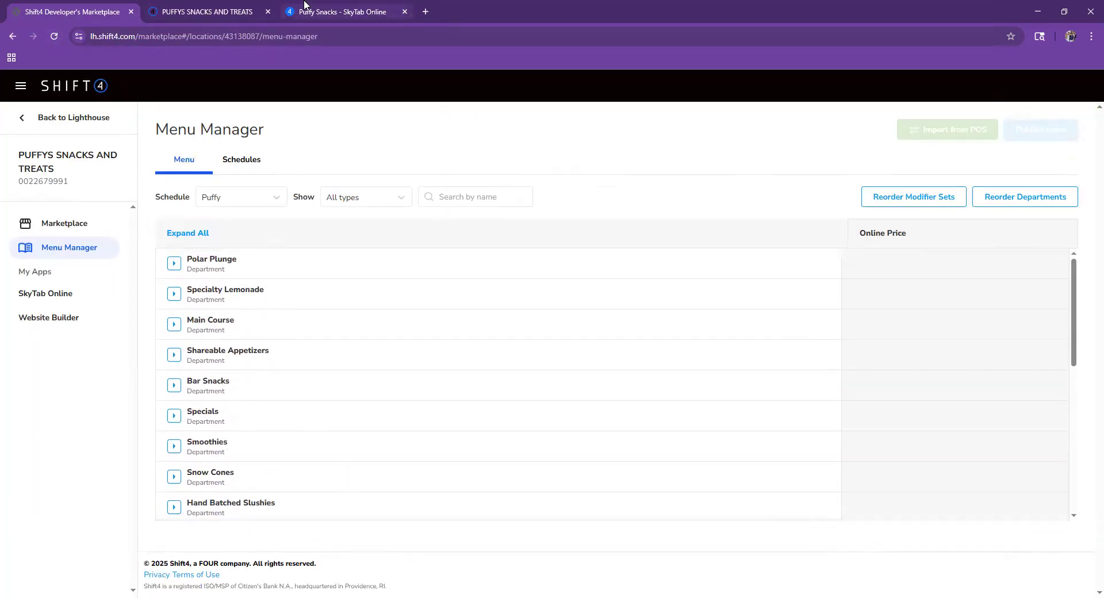
{"action": "left_click", "coordinate": [307, 8]}
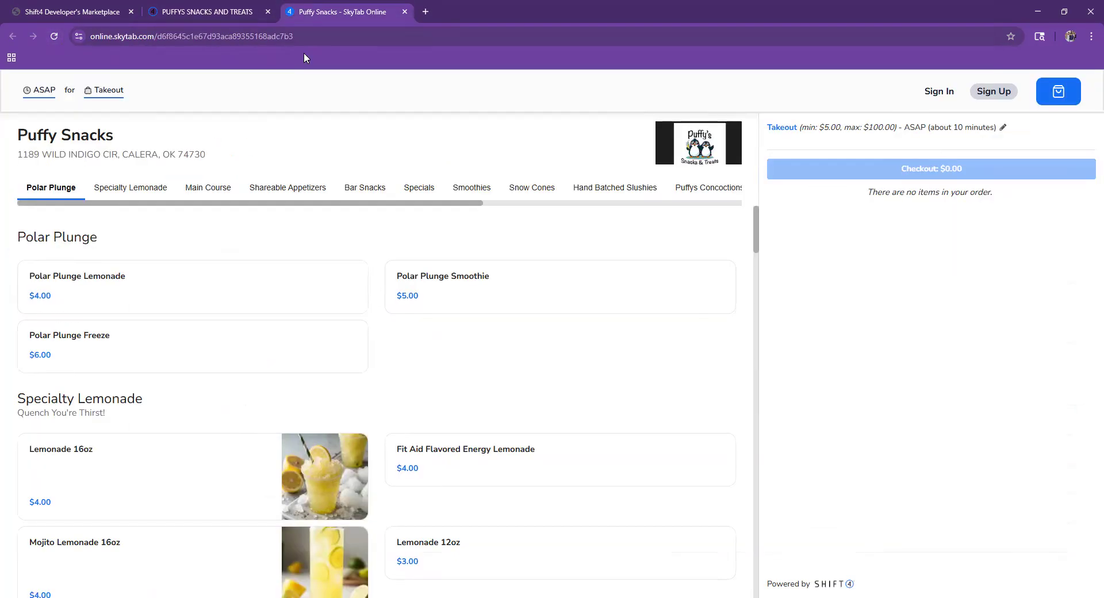
{"action": "left_click", "coordinate": [447, 196]}
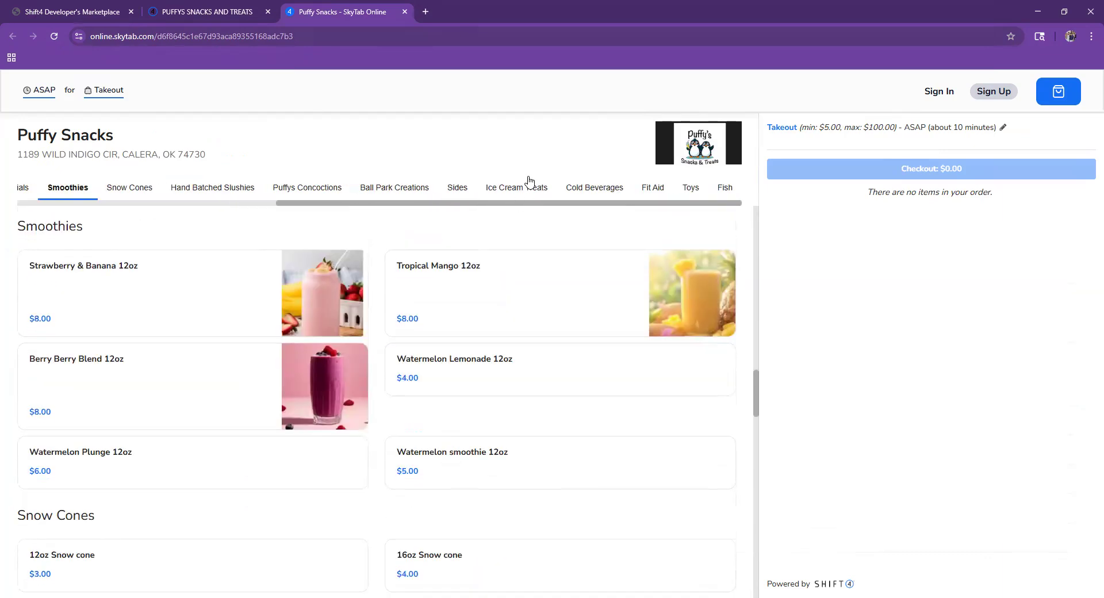
{"action": "left_click", "coordinate": [720, 190]}
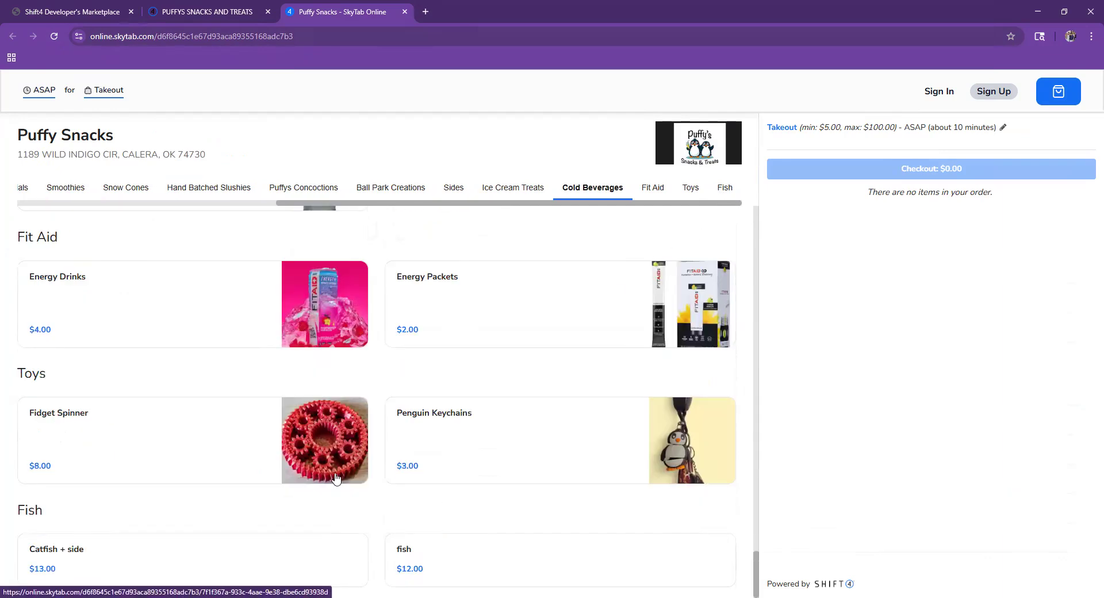
{"action": "left_click", "coordinate": [304, 567]}
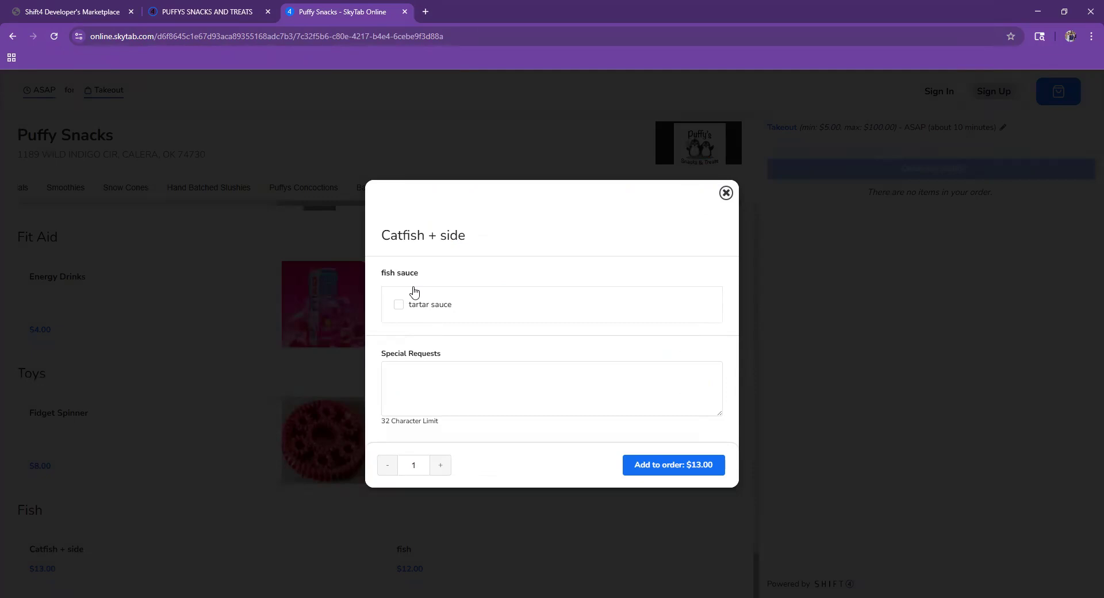
{"action": "left_click", "coordinate": [435, 320]}
{"action": "left_click", "coordinate": [659, 466]}
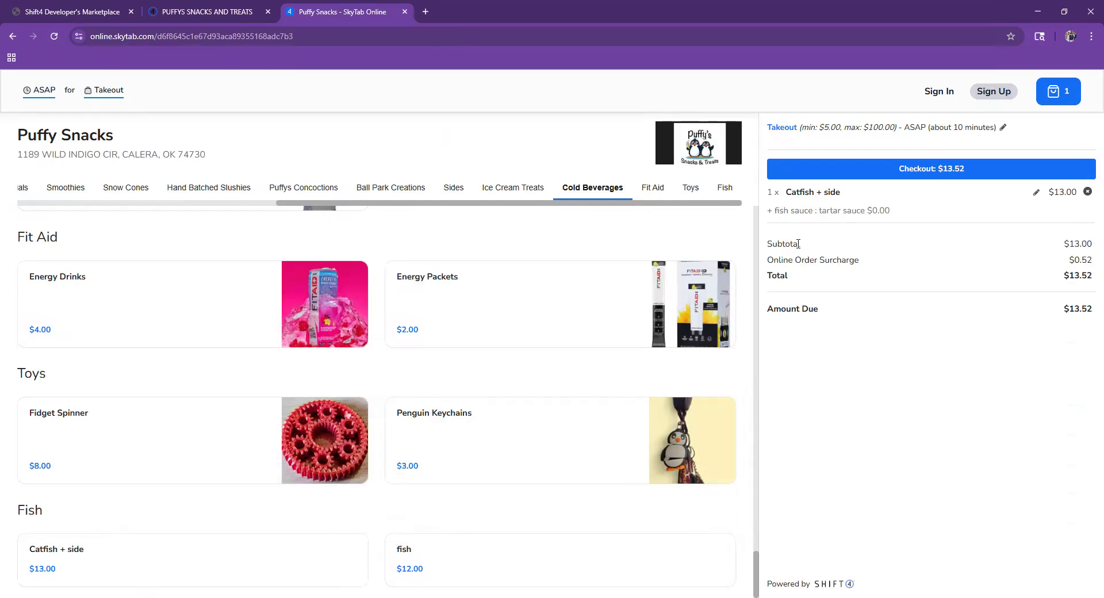
- Add another Catfish + side, empty the cart, and return to the Lighthouse dashboard
{"action": "left_click", "coordinate": [138, 551]}
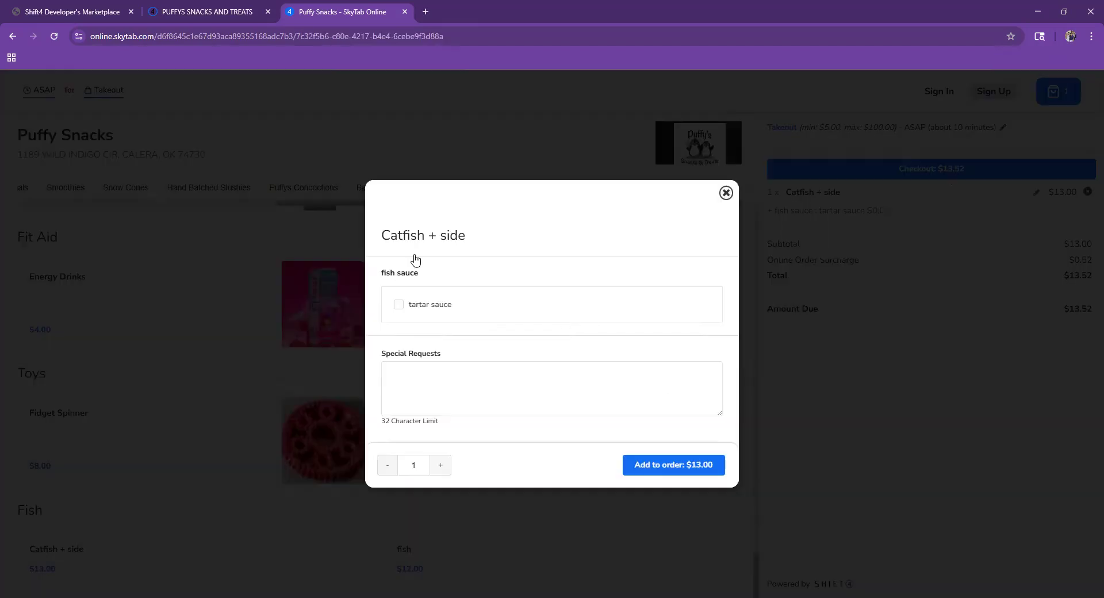
{"action": "left_click", "coordinate": [692, 467]}
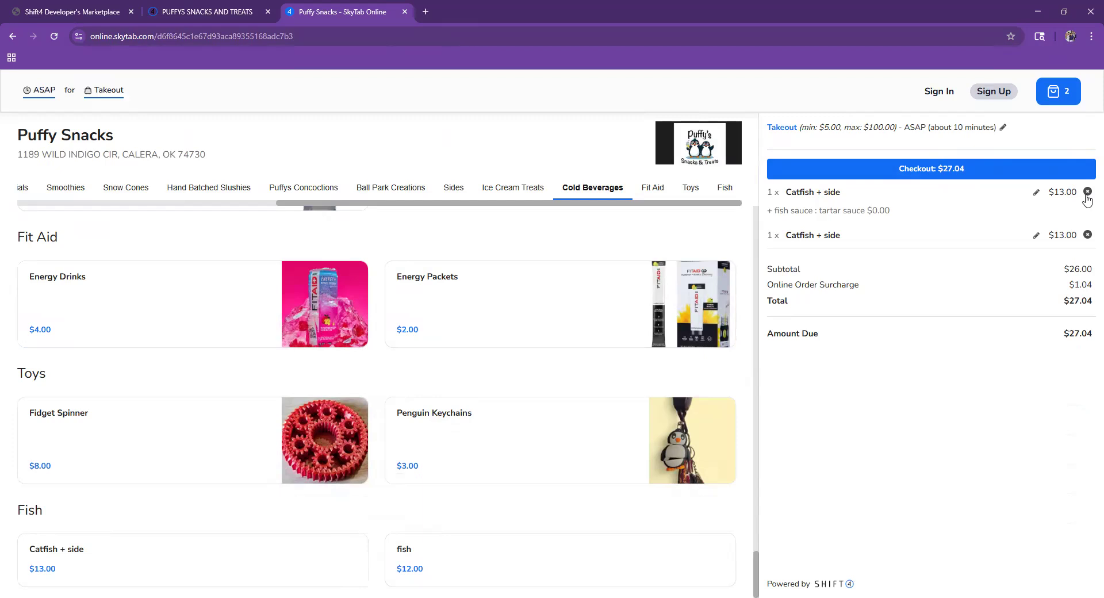
{"action": "left_click", "coordinate": [1087, 192]}
{"action": "left_click", "coordinate": [1087, 192]}
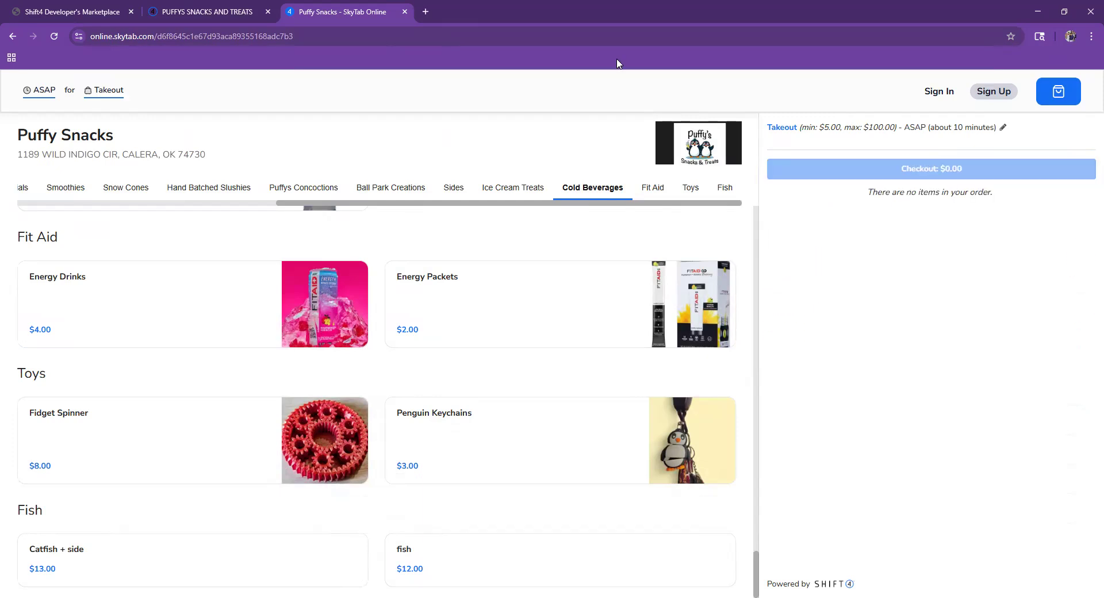
{"action": "left_click", "coordinate": [44, 16]}
{"action": "left_click", "coordinate": [27, 117]}
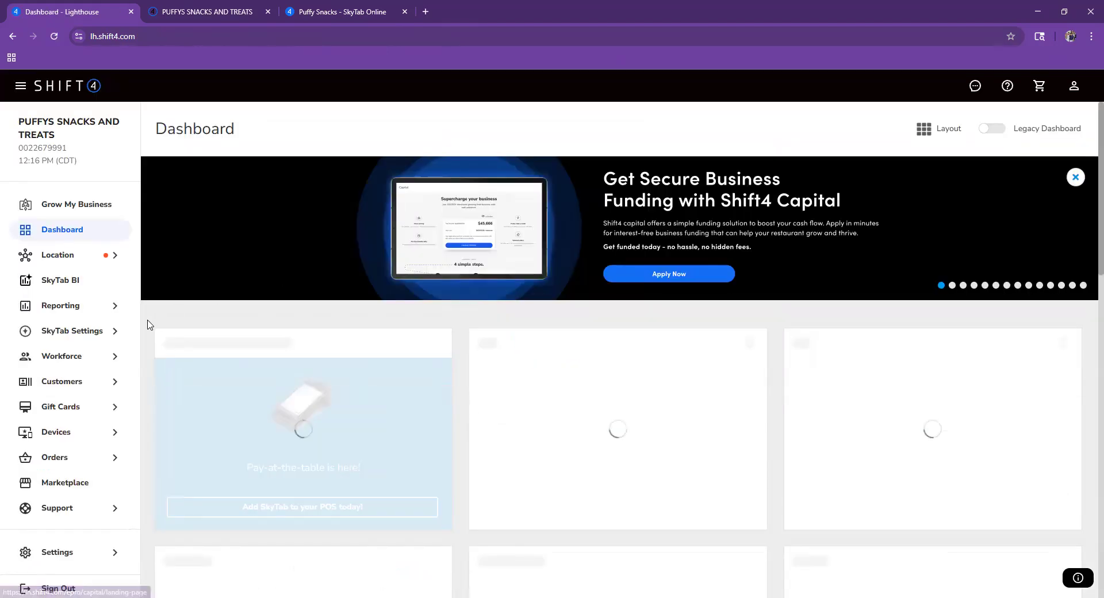
- Go to SkyTab Settings > Menu > Items, search for 'fish', and open Catfish + side
{"action": "left_click", "coordinate": [84, 335]}
{"action": "left_click", "coordinate": [84, 331]}
{"action": "left_click", "coordinate": [86, 331]}
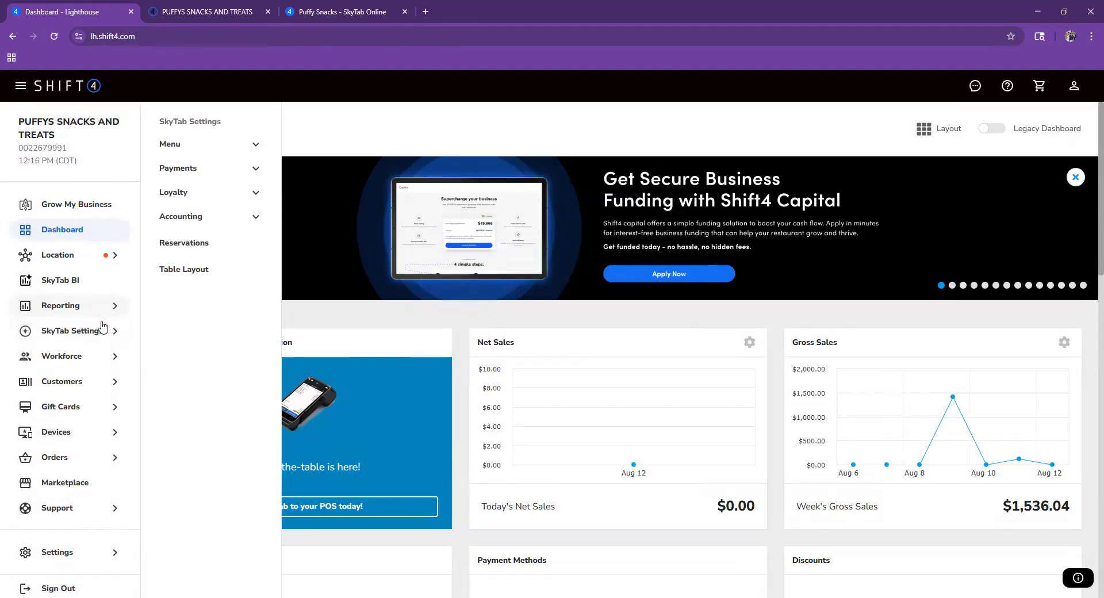
{"action": "left_click", "coordinate": [195, 144]}
{"action": "left_click", "coordinate": [179, 170]}
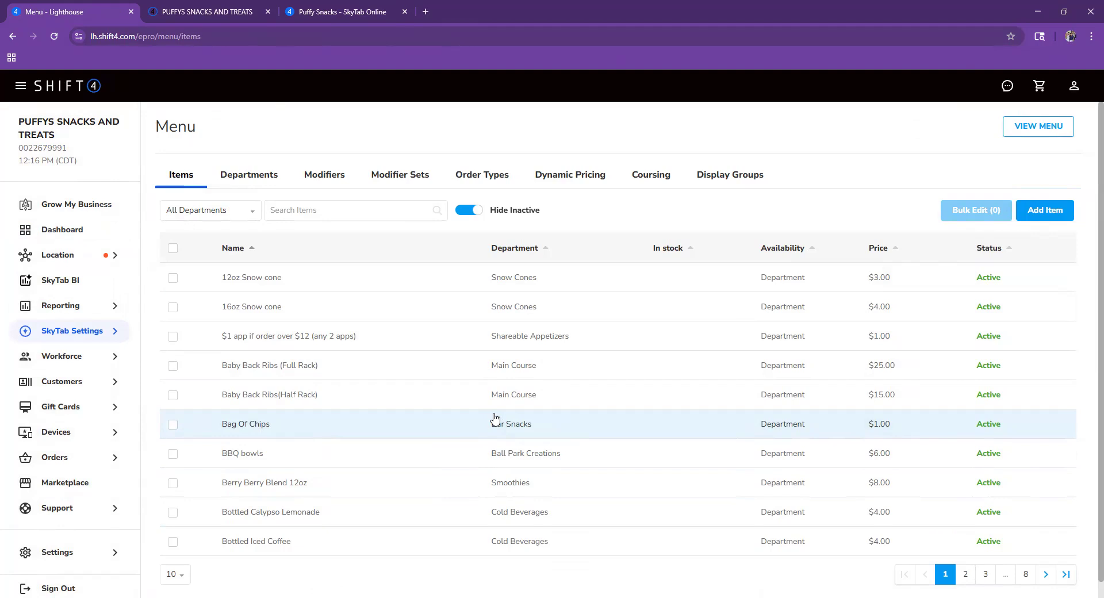
{"action": "left_click", "coordinate": [357, 214]}
{"action": "type", "text": "f"}
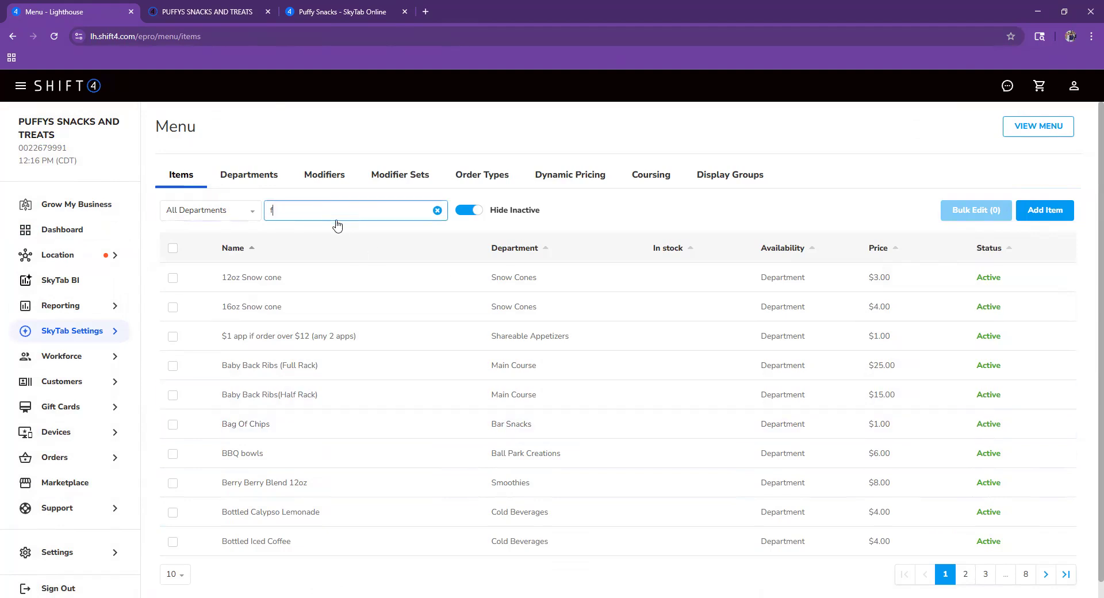
{"action": "type", "text": "ish"}
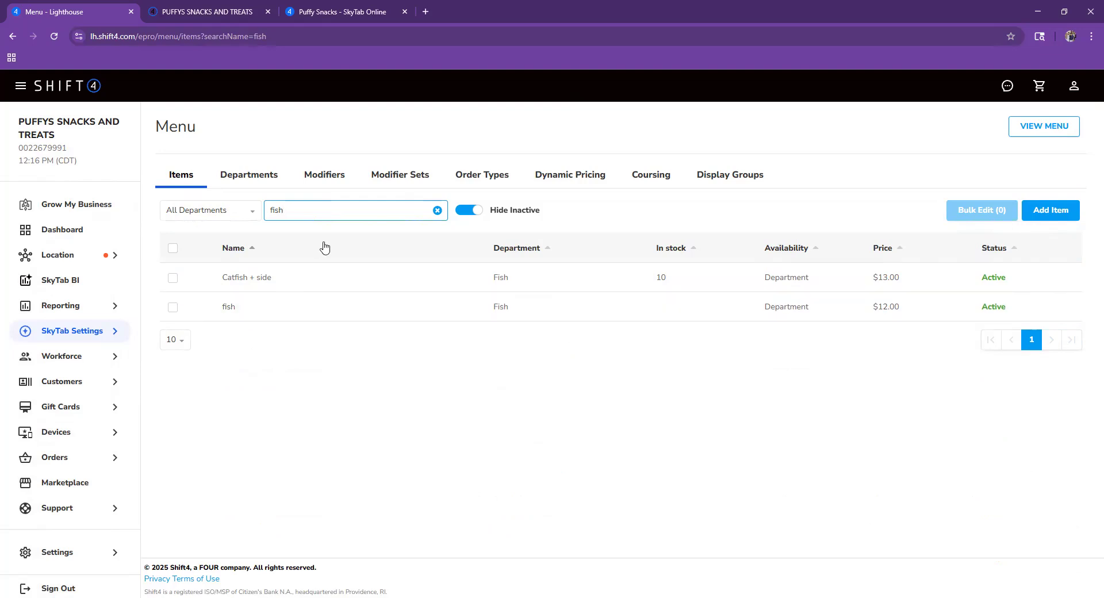
{"action": "left_click", "coordinate": [313, 279]}
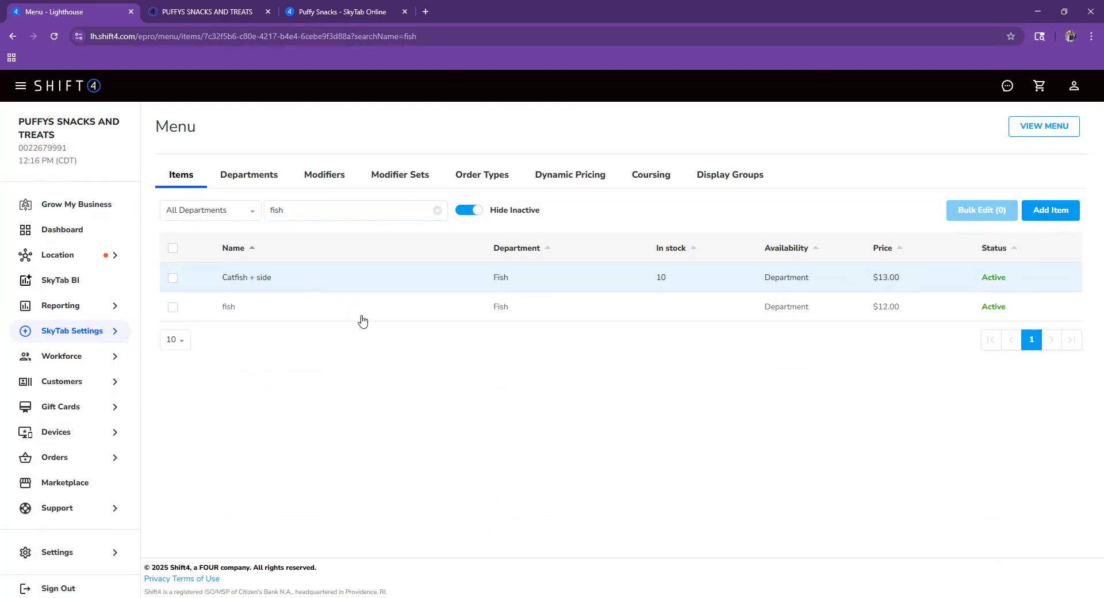
- Duplicate Catfish + side as 'Red fish' with default price 15 and item cost 10.5
{"action": "left_click", "coordinate": [972, 576]}
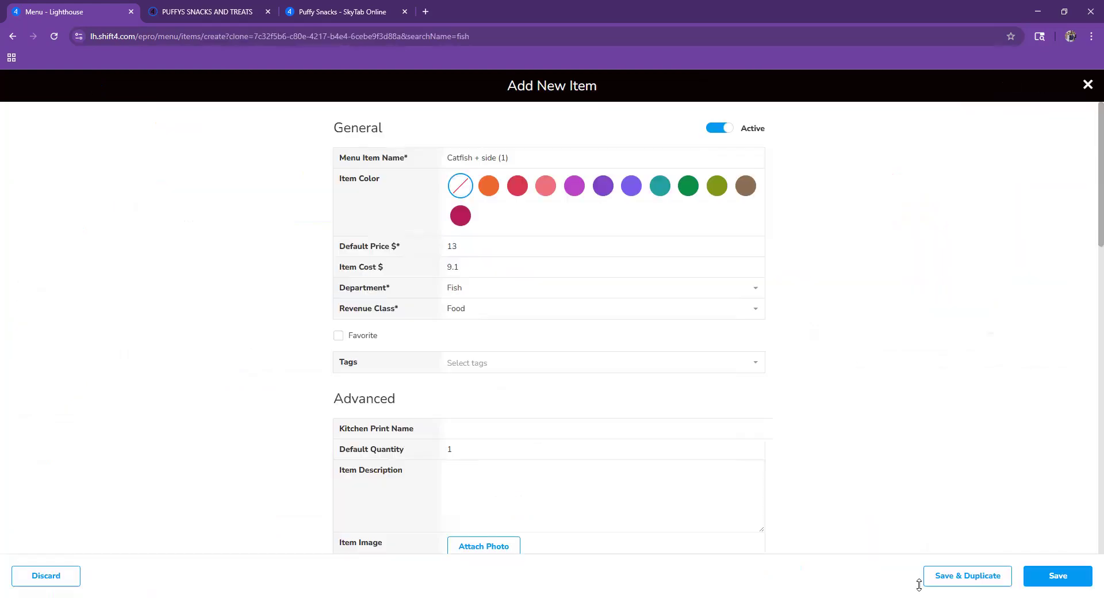
{"action": "left_click", "coordinate": [537, 156]}
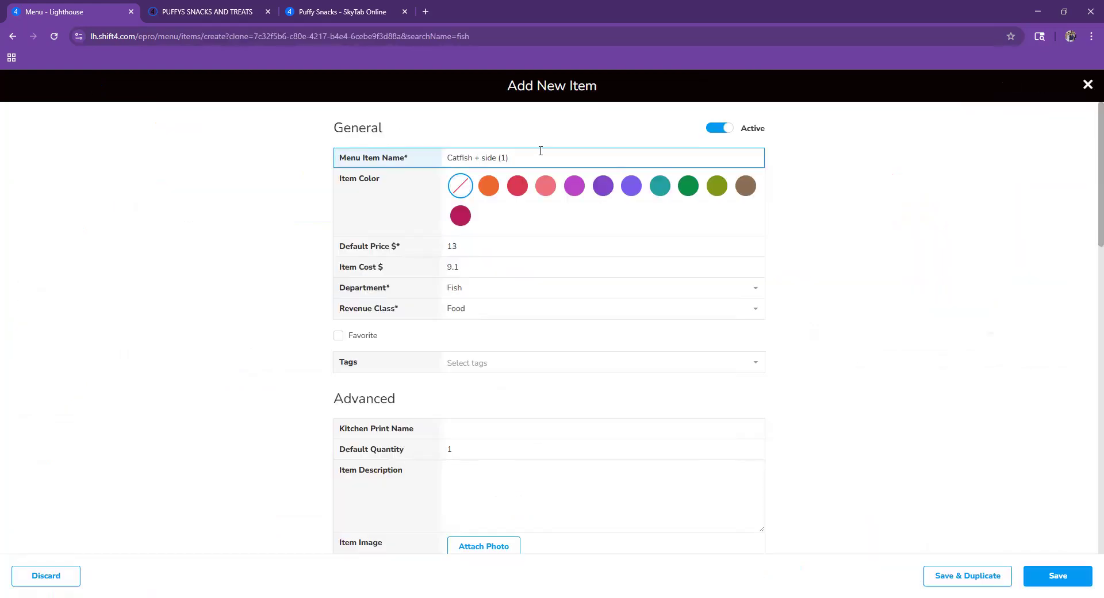
{"action": "key", "text": "ctrl+a"}
{"action": "key", "text": "BackSpace"}
{"action": "type", "text": "Red rfish"}
{"action": "left_click", "coordinate": [492, 243]}
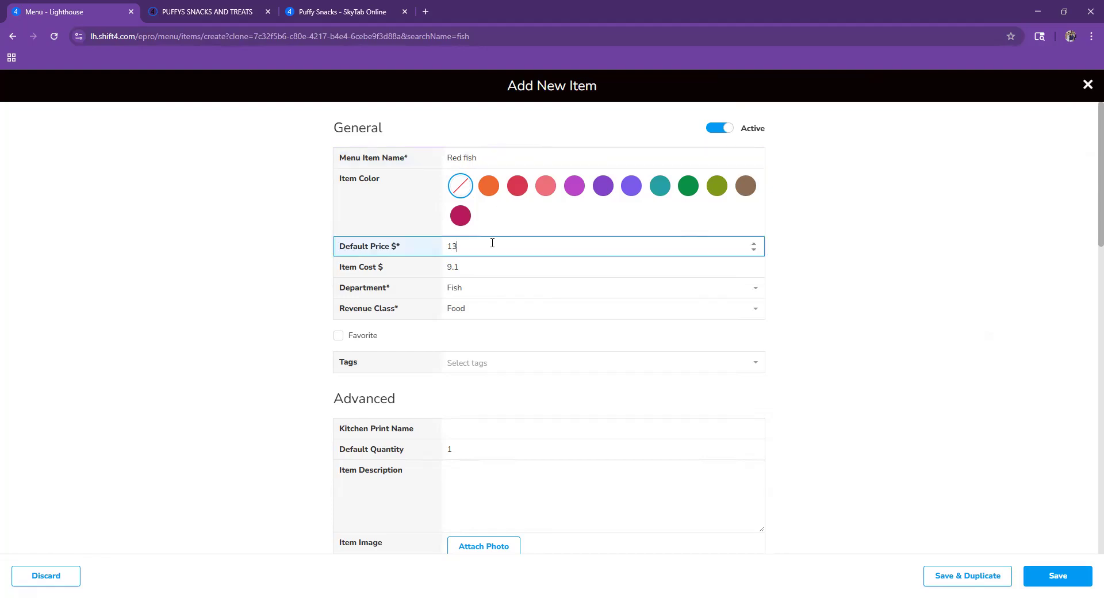
{"action": "key", "text": "BackSpace"}
{"action": "type", "text": "5"}
{"action": "type", "text": "1"}
{"action": "key", "text": "BackSpace"}
{"action": "key", "text": "BackSpace"}
{"action": "key", "text": "BackSpace"}
{"action": "type", "text": "15"}
{"action": "key", "text": "Tab"}
{"action": "type", "text": "10.5"}
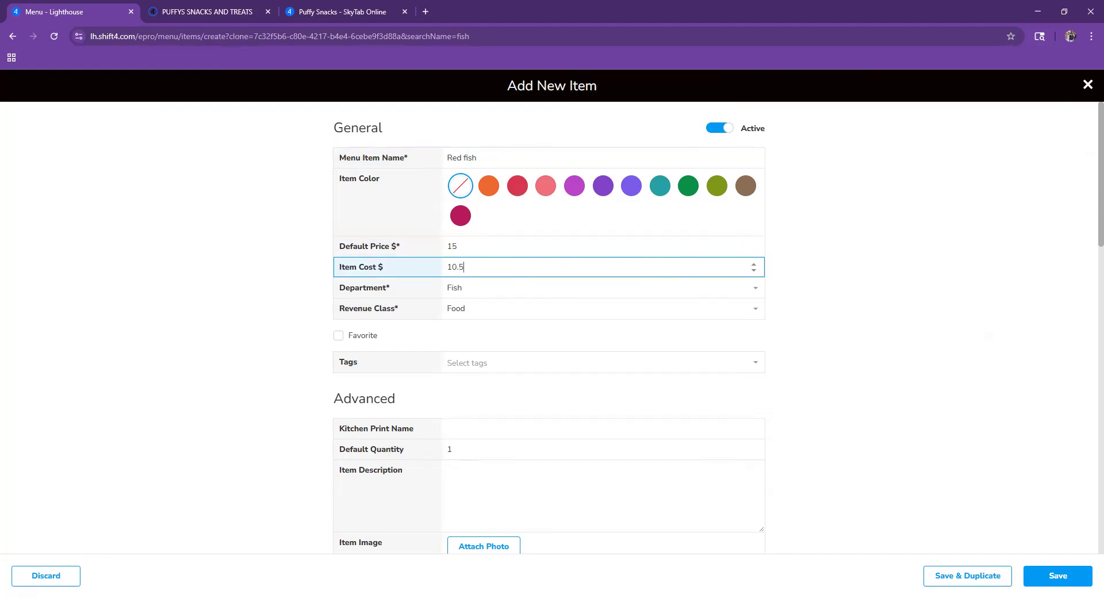
- Keep the Fish department and Food revenue class, then save the Red fish item
{"action": "left_click", "coordinate": [513, 292]}
{"action": "left_click", "coordinate": [513, 292]}
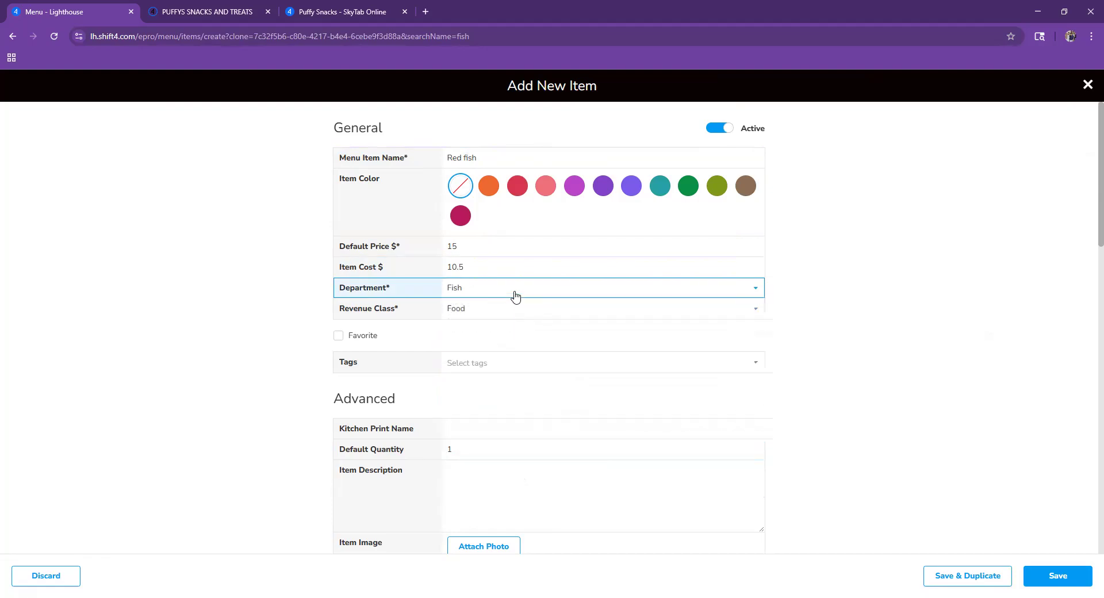
{"action": "left_click", "coordinate": [519, 309]}
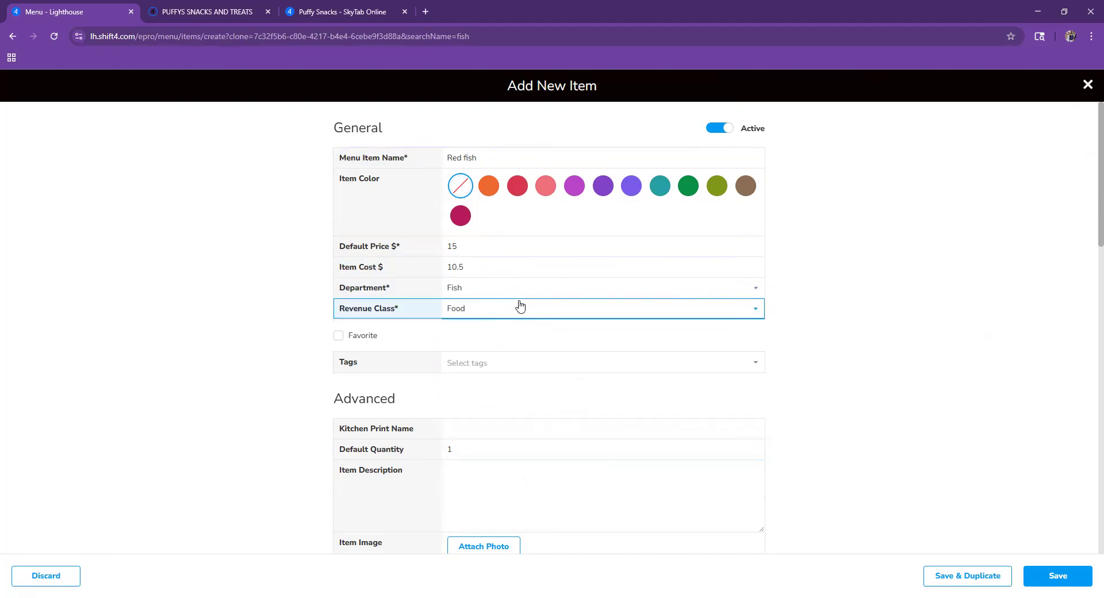
{"action": "left_click", "coordinate": [521, 308]}
{"action": "left_click", "coordinate": [519, 308]}
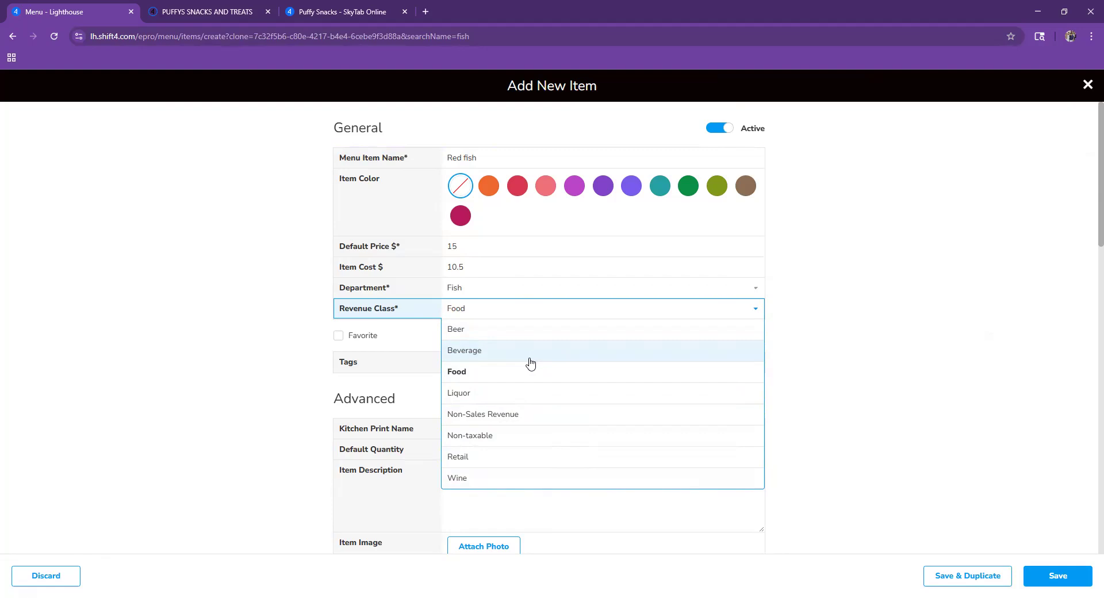
{"action": "left_click", "coordinate": [488, 312]}
{"action": "left_click", "coordinate": [489, 312]}
{"action": "left_click", "coordinate": [465, 379]}
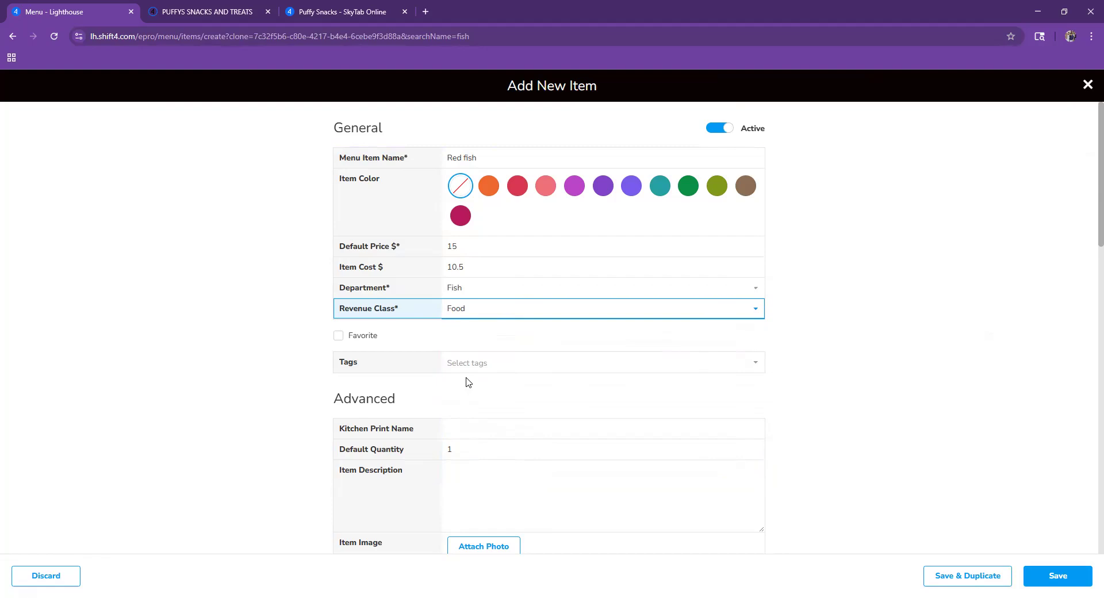
{"action": "left_click", "coordinate": [1063, 577]}
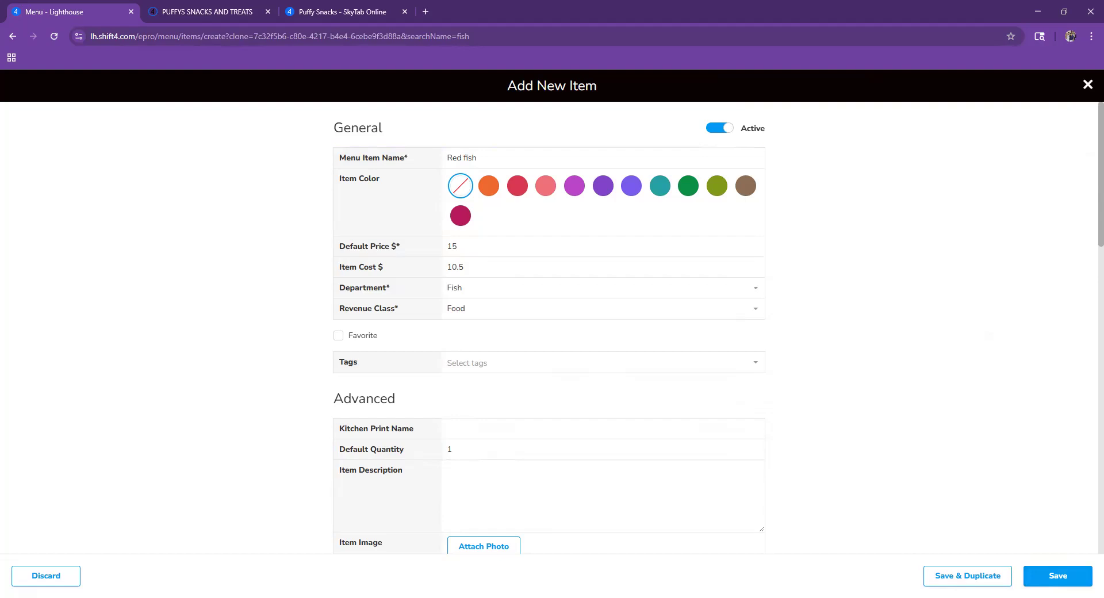
- Import the Red fish item from POS into Menu Manager and republish the online menu
{"action": "left_click", "coordinate": [40, 489]}
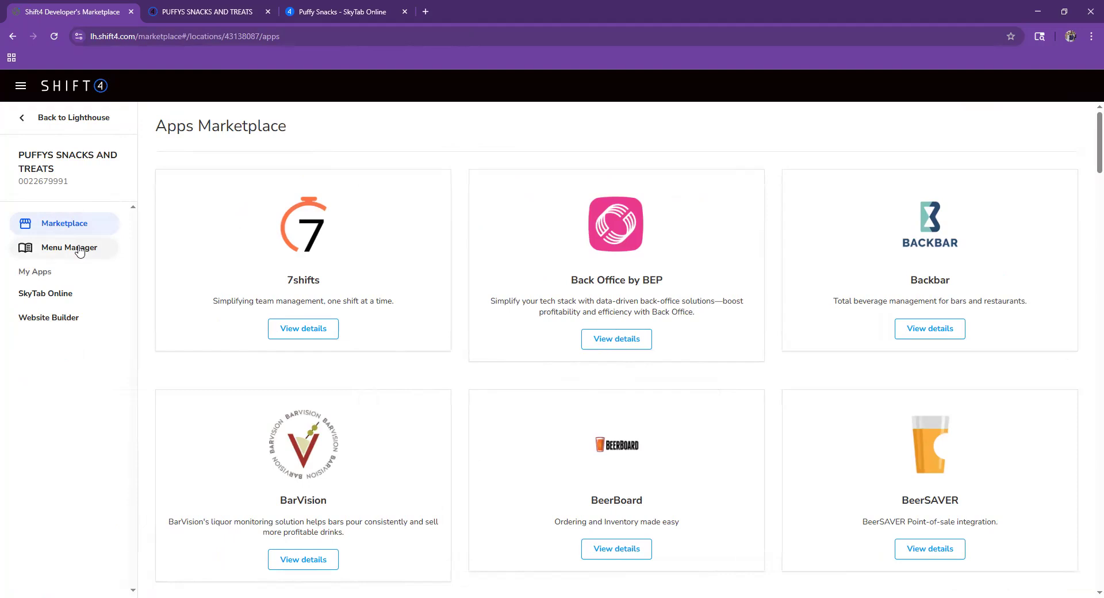
{"action": "left_click", "coordinate": [80, 249]}
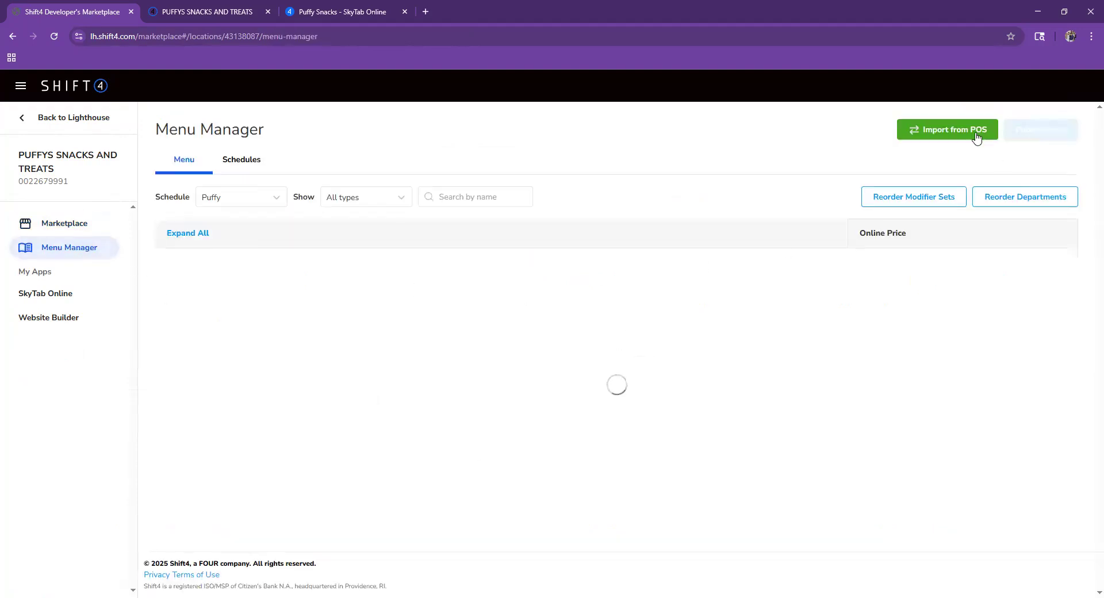
{"action": "left_click", "coordinate": [975, 132]}
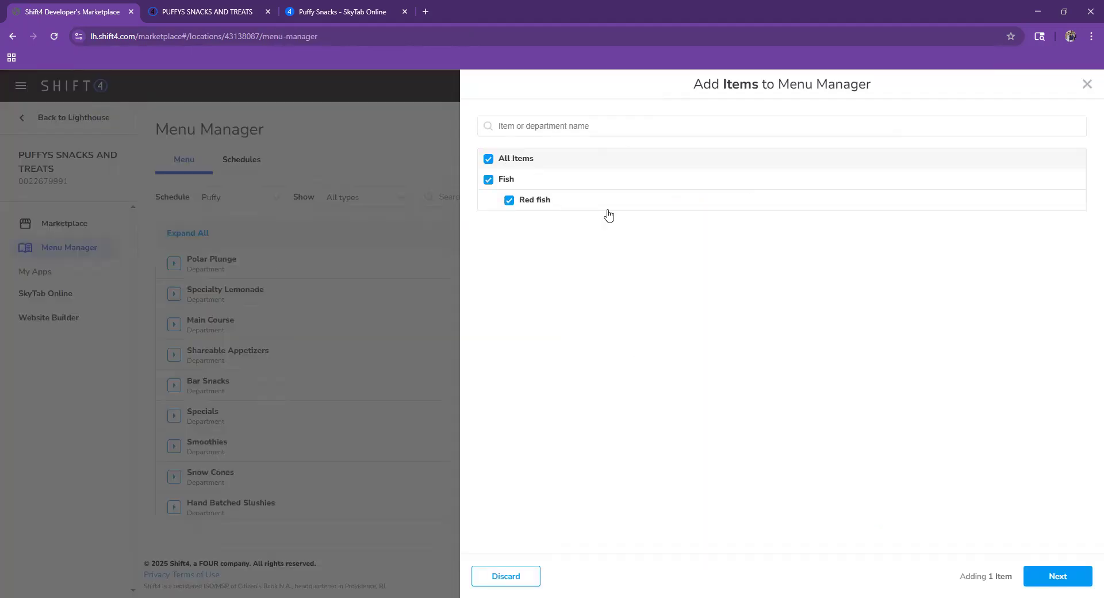
{"action": "left_click", "coordinate": [1057, 579]}
{"action": "left_click", "coordinate": [1043, 572]}
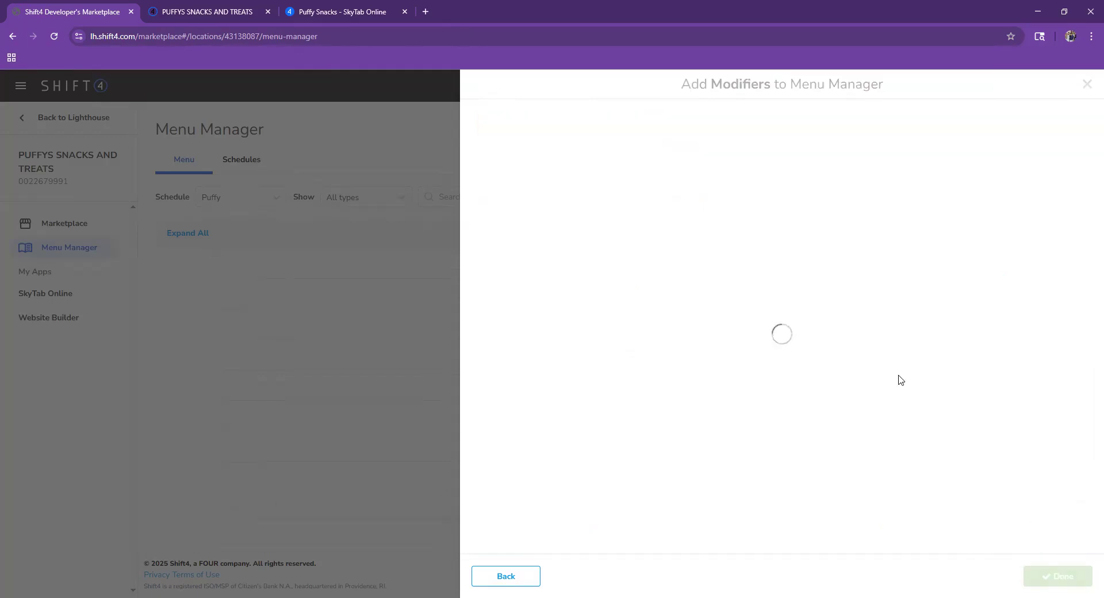
{"action": "double_click", "coordinate": [1053, 133]}
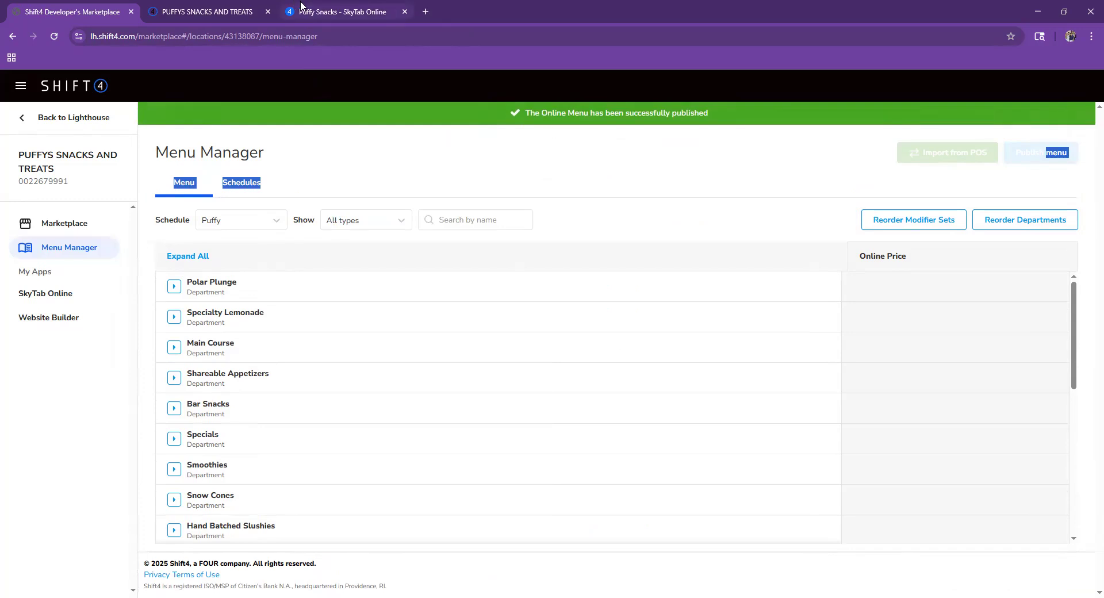
{"action": "left_click", "coordinate": [300, 7]}
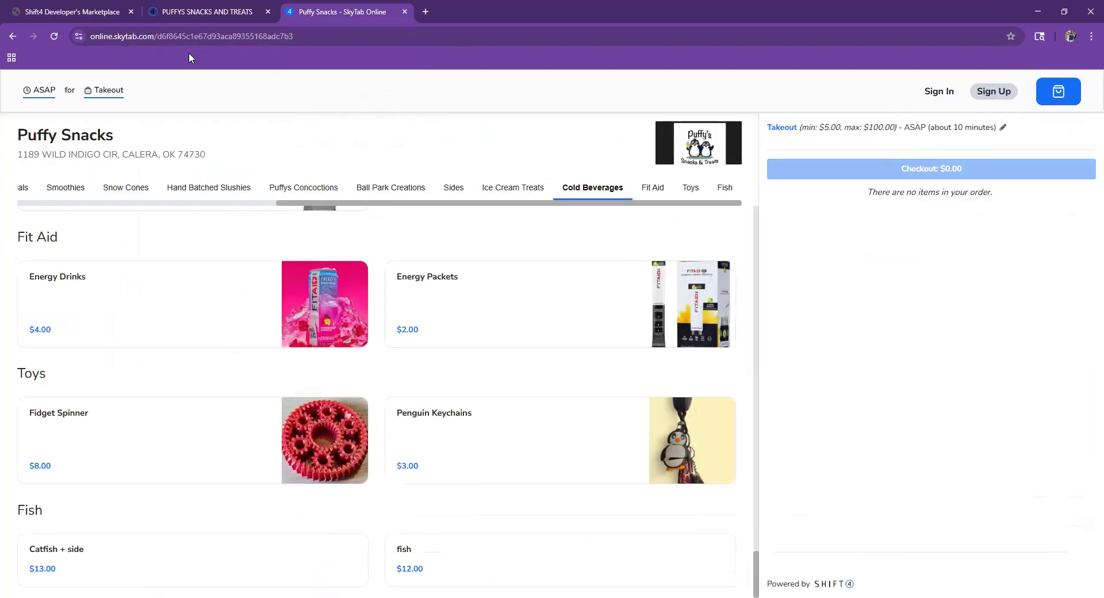
- Add Red fish with tartar sauce to the SkyTab Online cart, then remove it again
{"action": "left_click", "coordinate": [33, 37]}
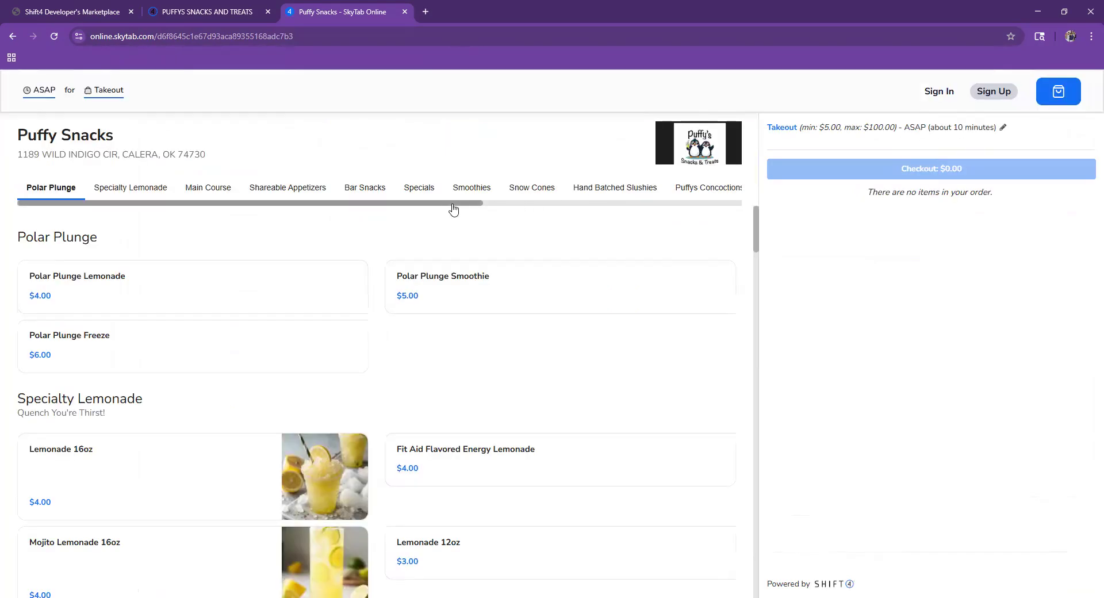
{"action": "left_click", "coordinate": [713, 188]}
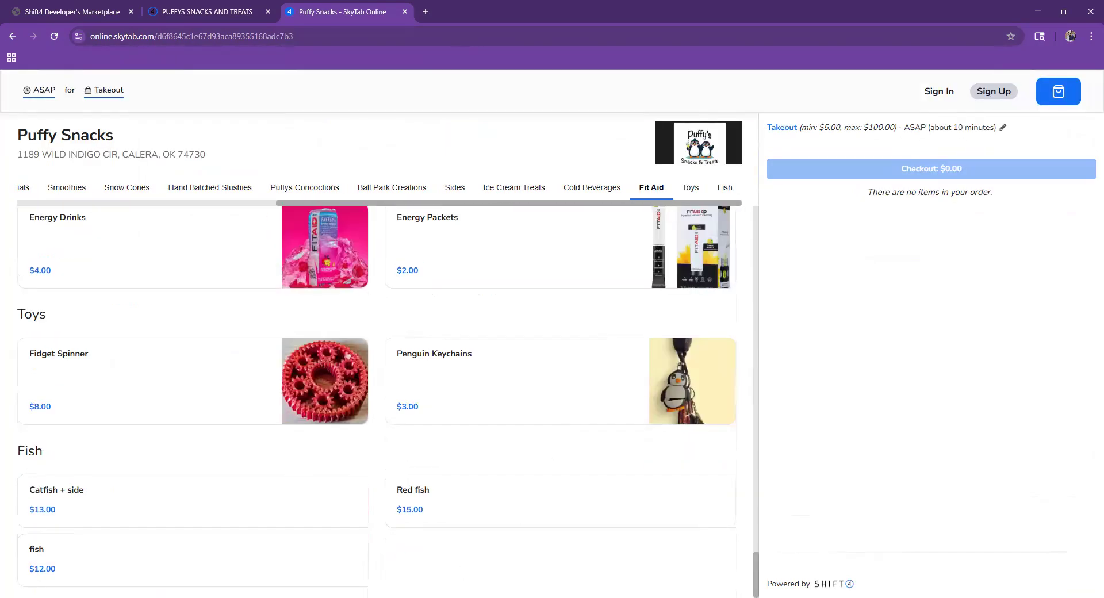
{"action": "left_click", "coordinate": [492, 483]}
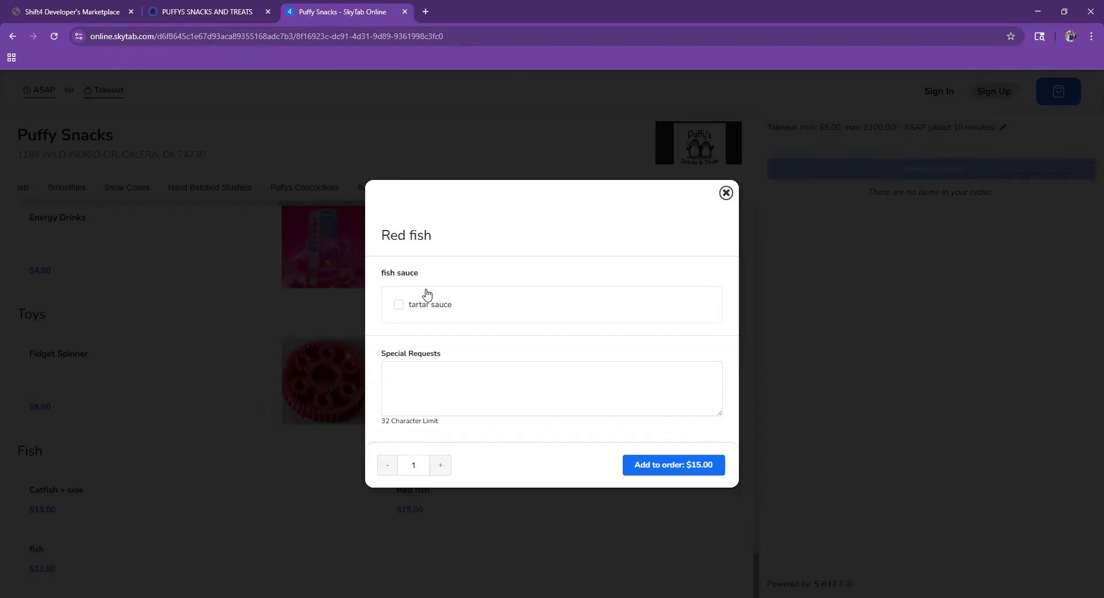
{"action": "left_click", "coordinate": [424, 308]}
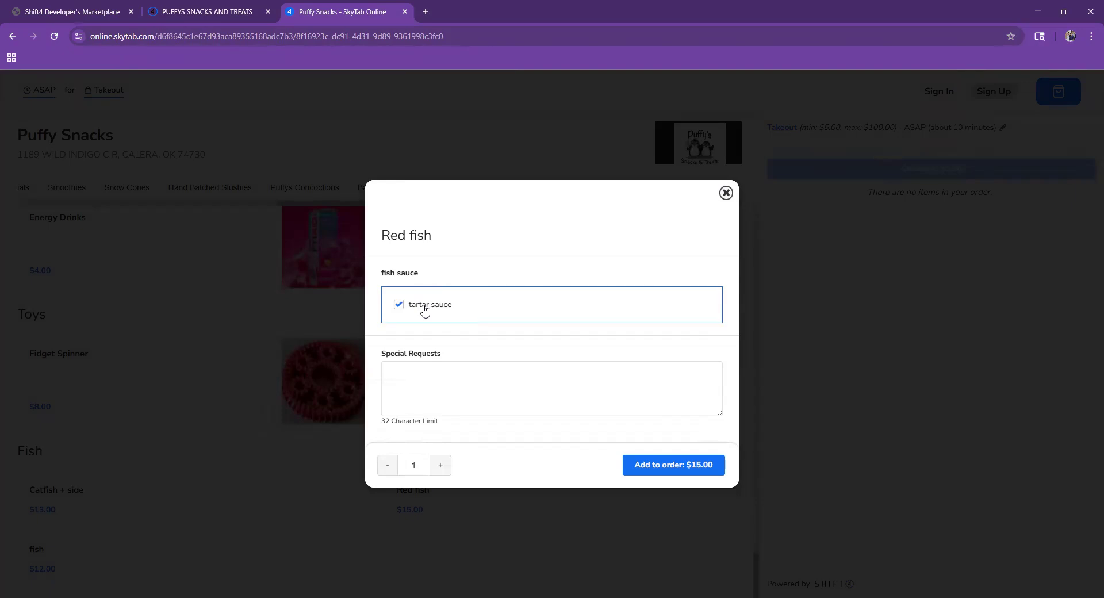
{"action": "left_click", "coordinate": [686, 471]}
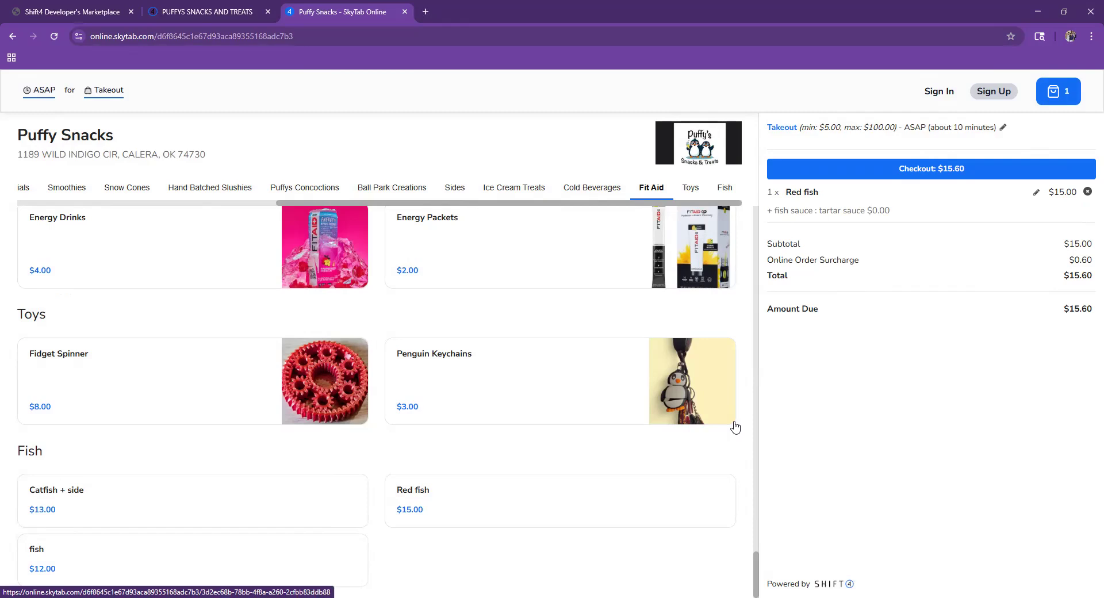
{"action": "left_click", "coordinate": [1087, 191]}
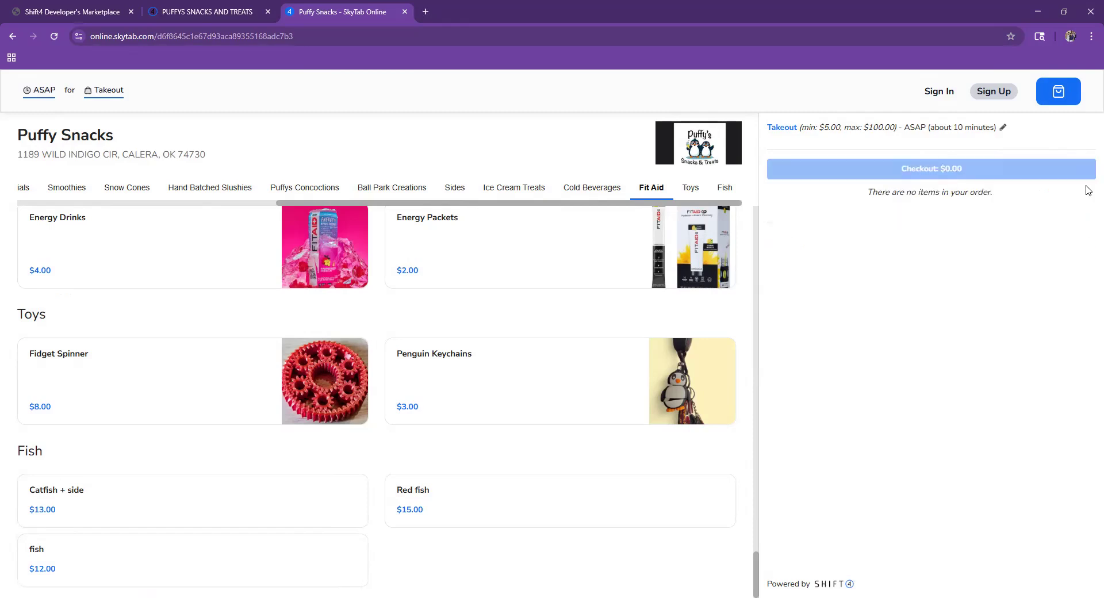
{"action": "left_click", "coordinate": [117, 10]}
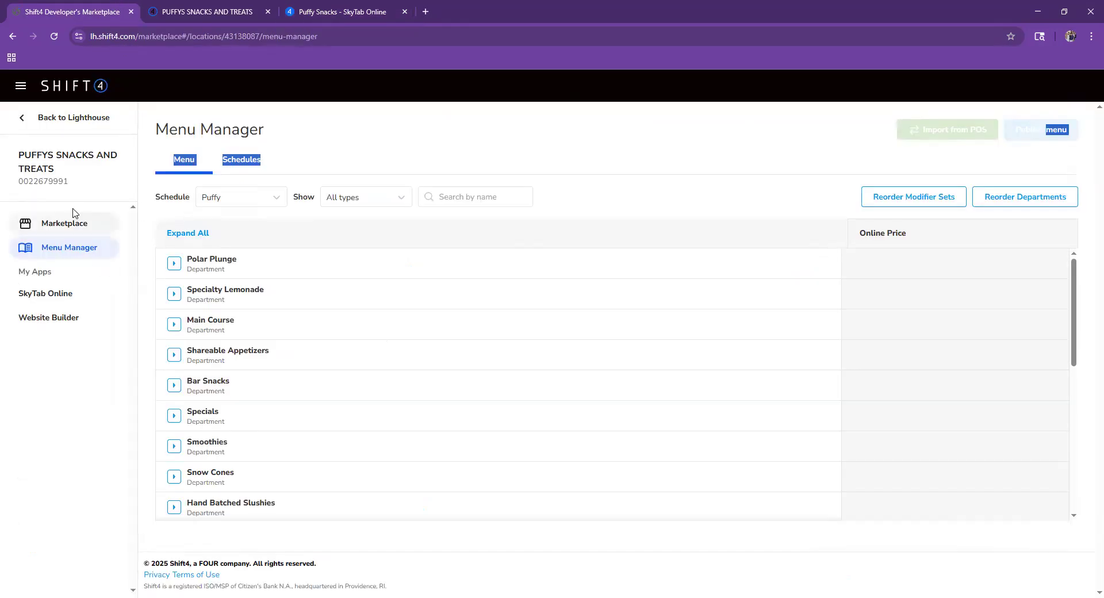
- Return to Lighthouse, choose Remind Me Later on What's New, and go to Menu > Items
{"action": "left_click", "coordinate": [44, 121]}
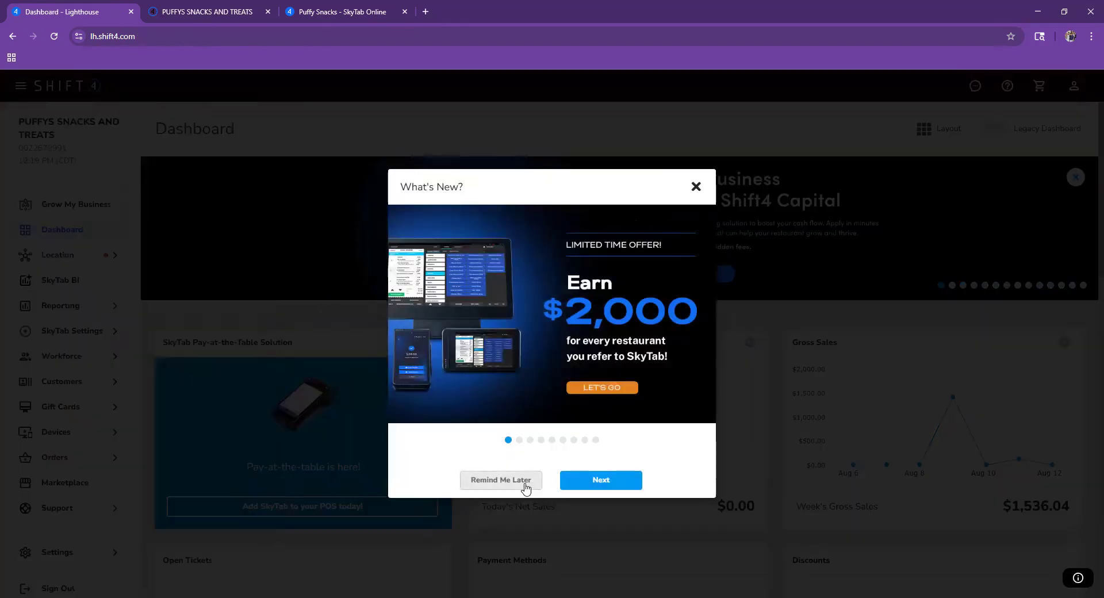
{"action": "left_click", "coordinate": [525, 483]}
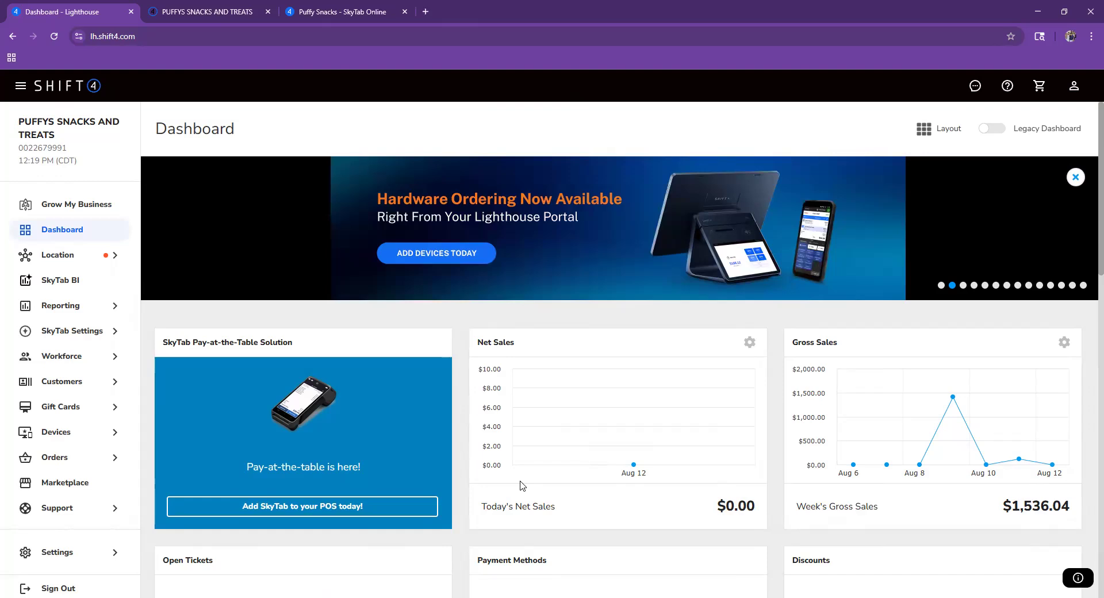
{"action": "mouse_move", "coordinate": [103, 314]}
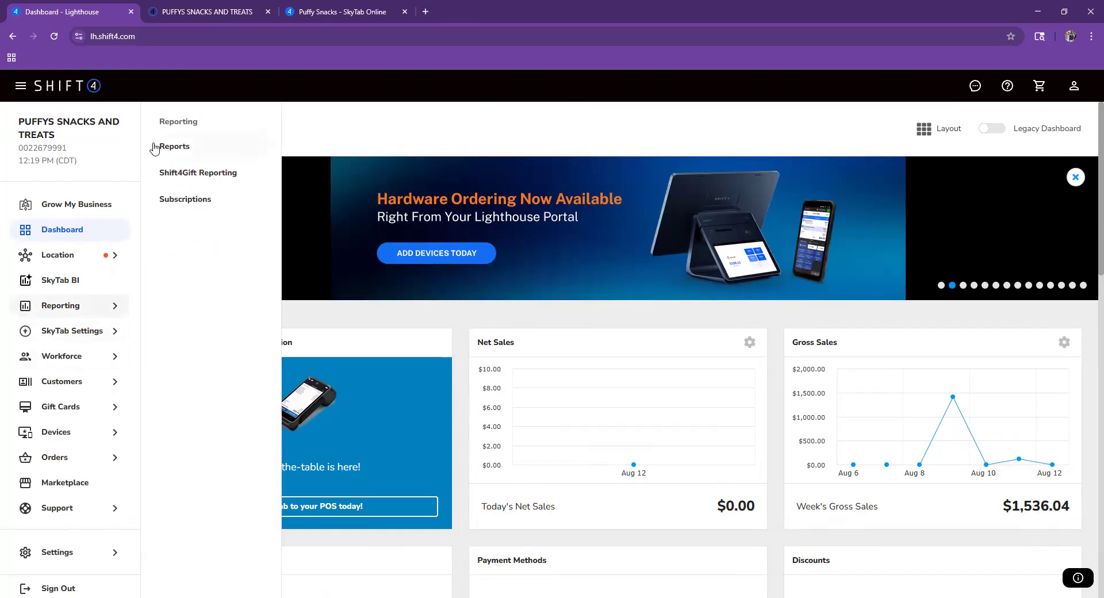
{"action": "mouse_move", "coordinate": [95, 332]}
{"action": "left_click", "coordinate": [190, 148]}
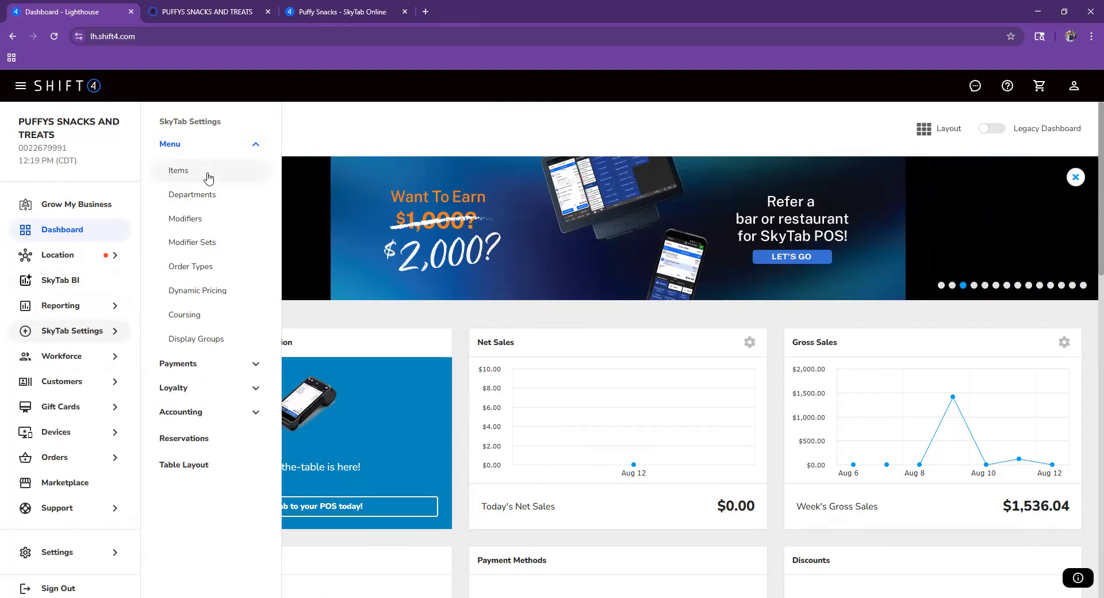
{"action": "left_click", "coordinate": [208, 176]}
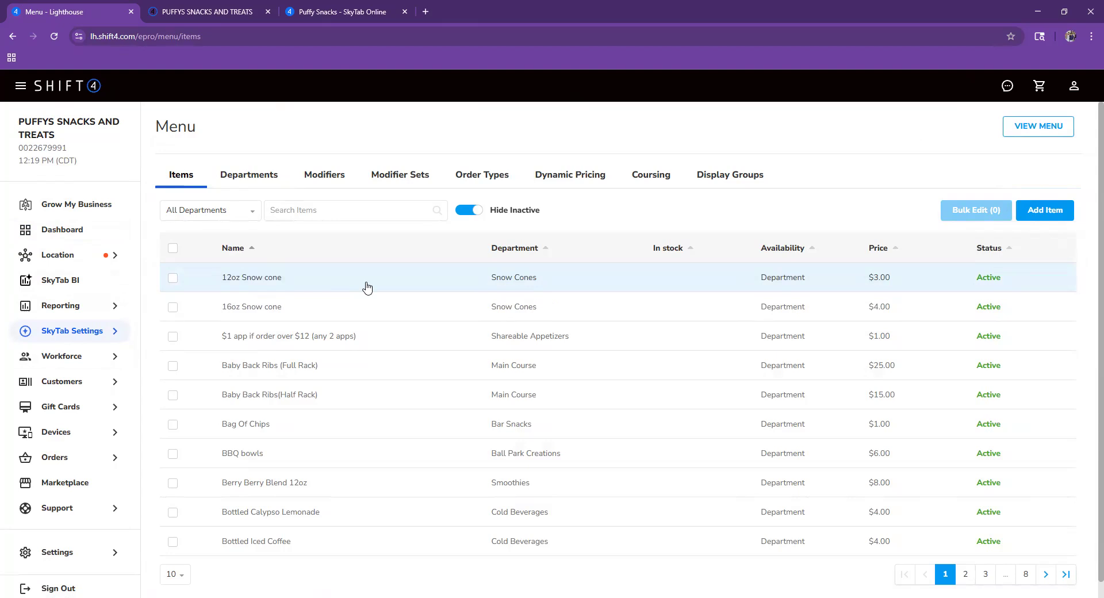
- Duplicate the 12oz Snow cone item and rename the copy '20oz snow cone'
{"action": "left_click", "coordinate": [320, 291]}
{"action": "left_click", "coordinate": [996, 584]}
{"action": "left_click", "coordinate": [592, 164]}
{"action": "key", "text": "ctrl+a"}
{"action": "type", "text": "20"}
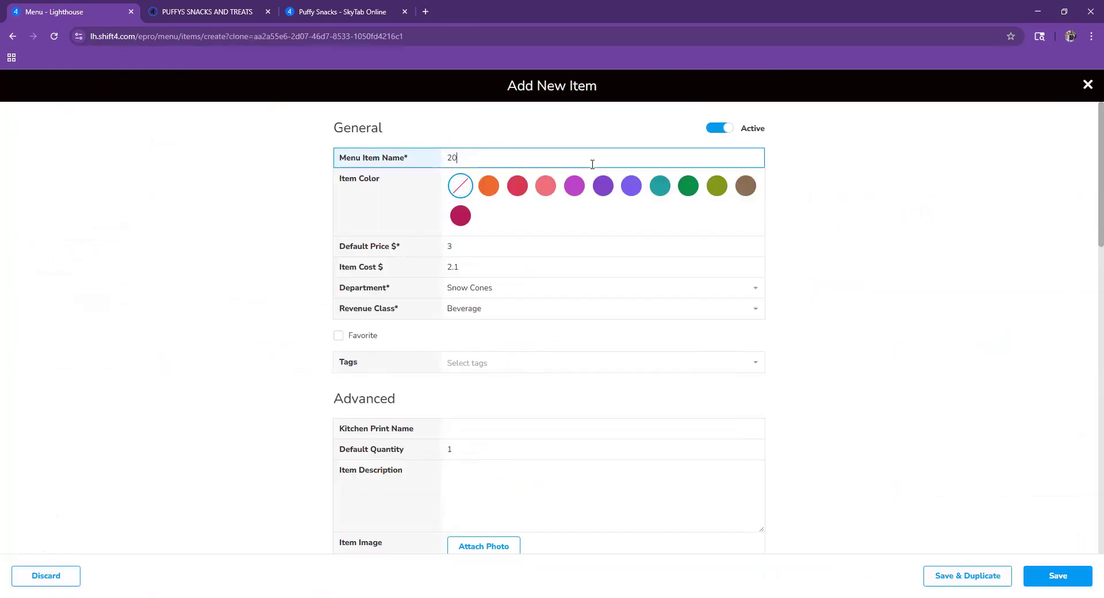
{"action": "type", "text": "oz snow c"}
{"action": "key", "text": "BackSpace"}
{"action": "type", "text": "c0j"}
{"action": "key", "text": "BackSpace"}
{"action": "key", "text": "BackSpace"}
{"action": "type", "text": "one"}
- Set default price 6 and item cost 4.2, keeping Beverage as the revenue class
{"action": "left_click", "coordinate": [493, 244]}
{"action": "key", "text": "BackSpace"}
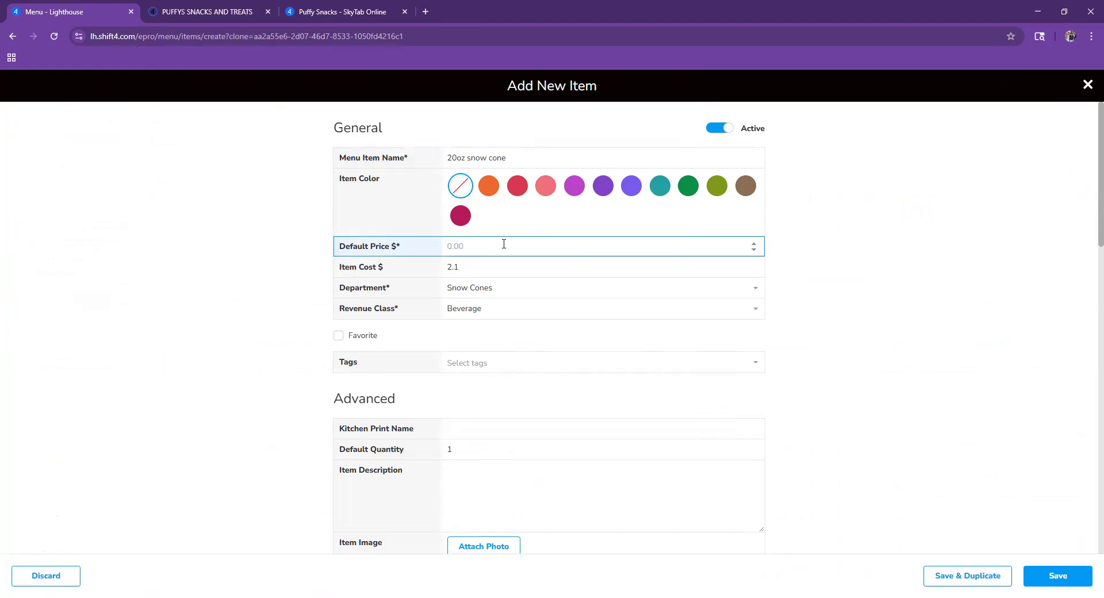
{"action": "type", "text": "6"}
{"action": "left_click", "coordinate": [527, 264]}
{"action": "left_click", "coordinate": [483, 253]}
{"action": "key", "text": "BackSpace"}
{"action": "type", "text": "6"}
{"action": "left_click", "coordinate": [497, 264]}
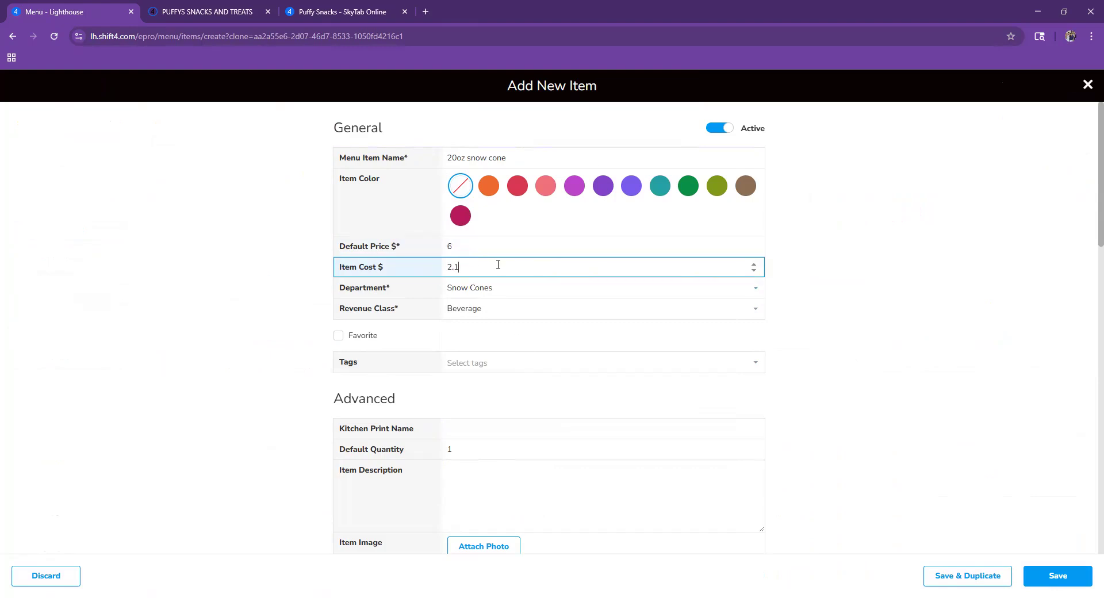
{"action": "key", "text": "BackSpace"}
{"action": "key", "text": "BackSpace"}
{"action": "key", "text": "BackSpace"}
{"action": "type", "text": "4.2"}
{"action": "left_click", "coordinate": [498, 314]}
{"action": "left_click", "coordinate": [495, 307]}
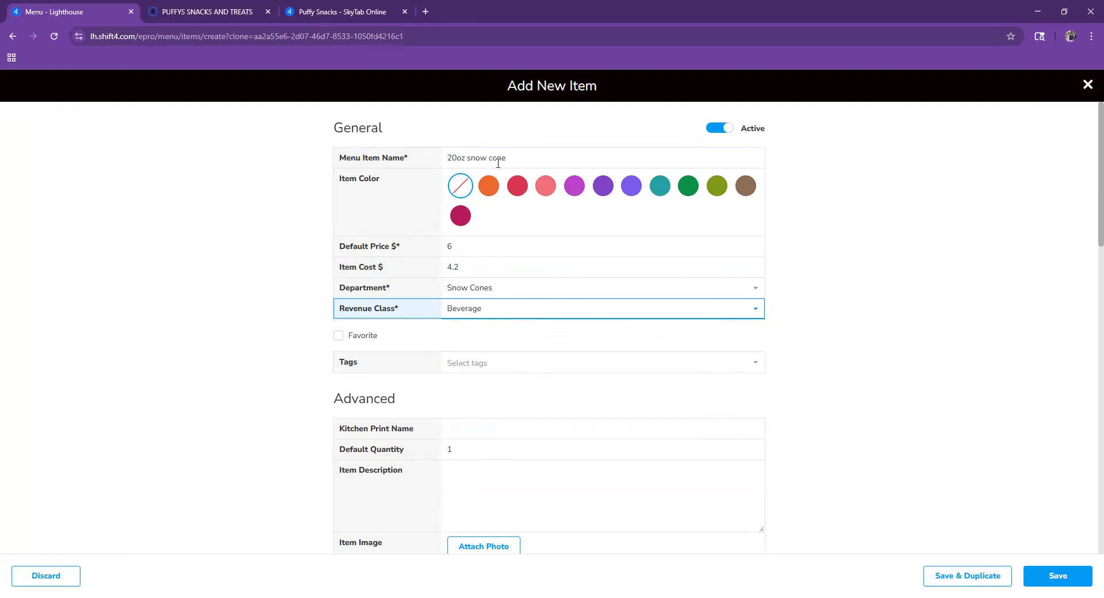
{"action": "left_click", "coordinate": [515, 151]}
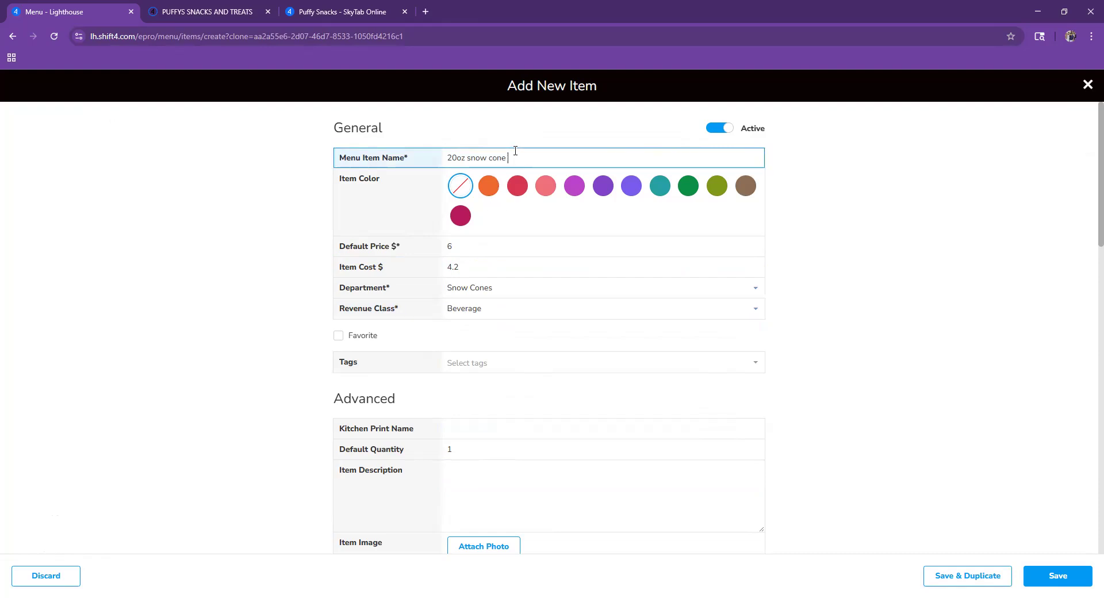
- Rename the cloned item to 'snapper'
{"action": "key", "text": "ctrl+a"}
{"action": "key", "text": "BackSpace"}
{"action": "type", "text": "snap"}
{"action": "key", "text": "BackSpace"}
{"action": "type", "text": "oo"}
{"action": "key", "text": "BackSpace"}
{"action": "key", "text": "BackSpace"}
{"action": "type", "text": "pper"}
- Set the default price to 16 and the item cost to 11.2
{"action": "left_click", "coordinate": [499, 246]}
{"action": "key", "text": "BackSpace"}
{"action": "type", "text": "16"}
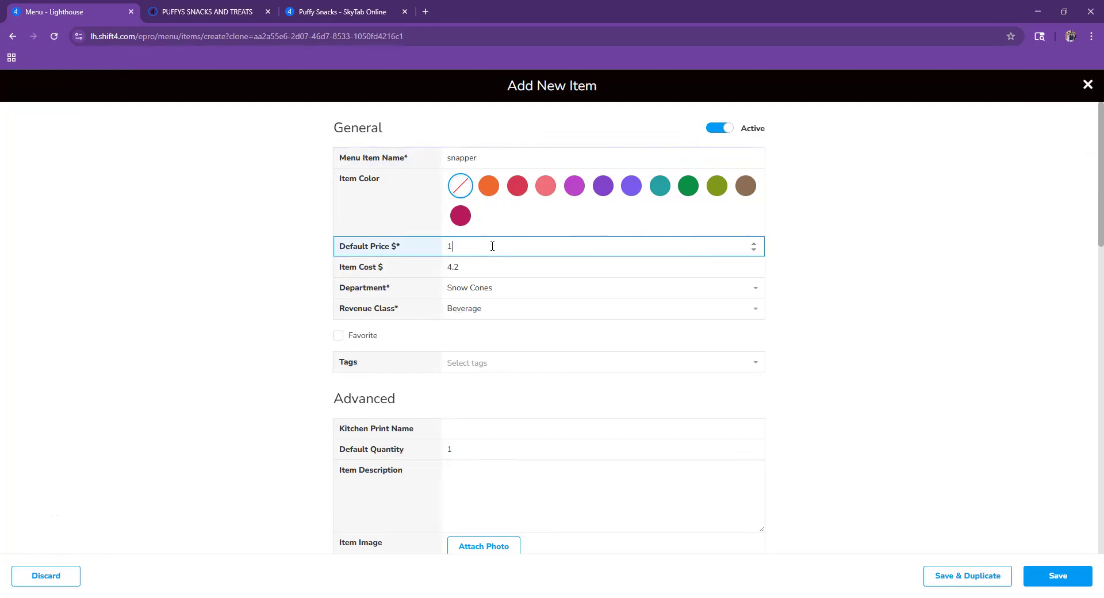
{"action": "left_click", "coordinate": [470, 267]}
{"action": "key", "text": "BackSpace"}
{"action": "key", "text": "BackSpace"}
{"action": "key", "text": "BackSpace"}
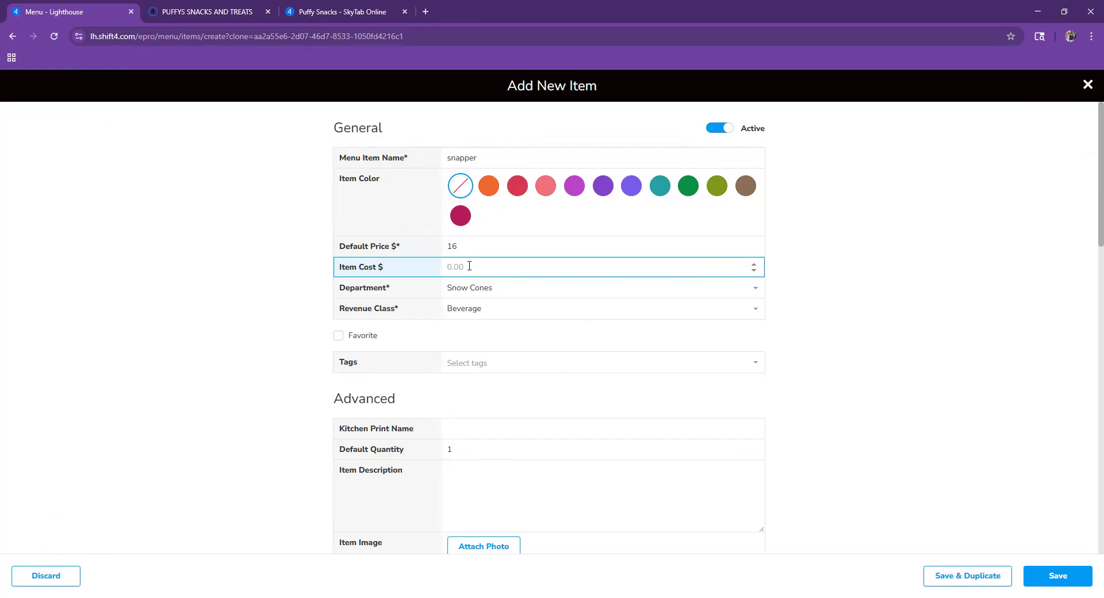
{"action": "type", "text": "11.2"}
- Put snapper in the Fish department with the Food revenue class
{"action": "left_click", "coordinate": [505, 295]}
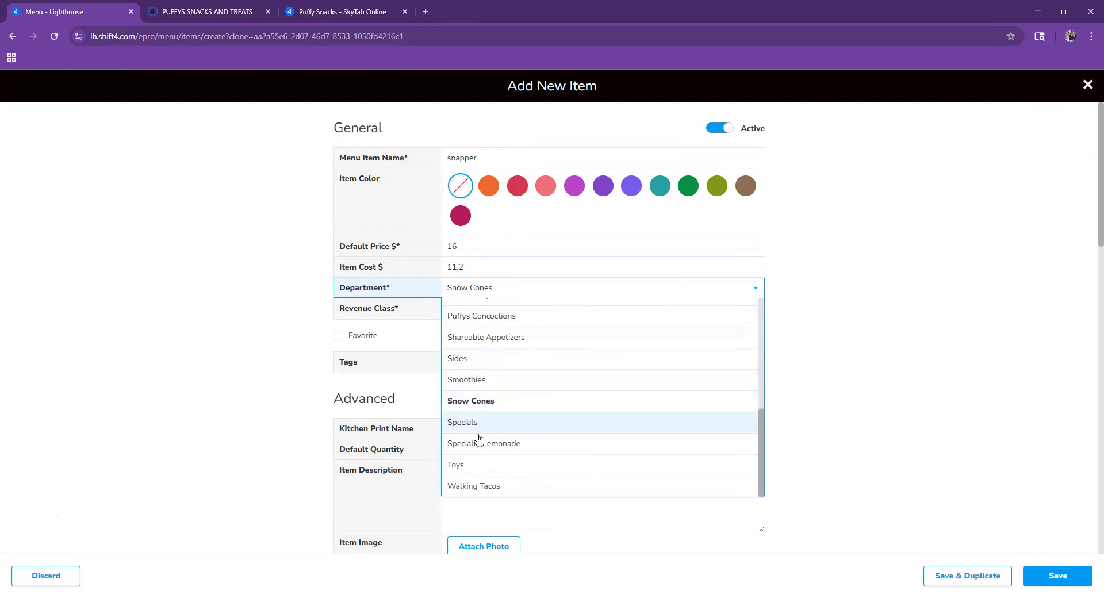
{"action": "scroll", "coordinate": [460, 414], "scroll_direction": "up", "scroll_amount": 3}
{"action": "left_click", "coordinate": [483, 341]}
{"action": "left_click", "coordinate": [490, 313]}
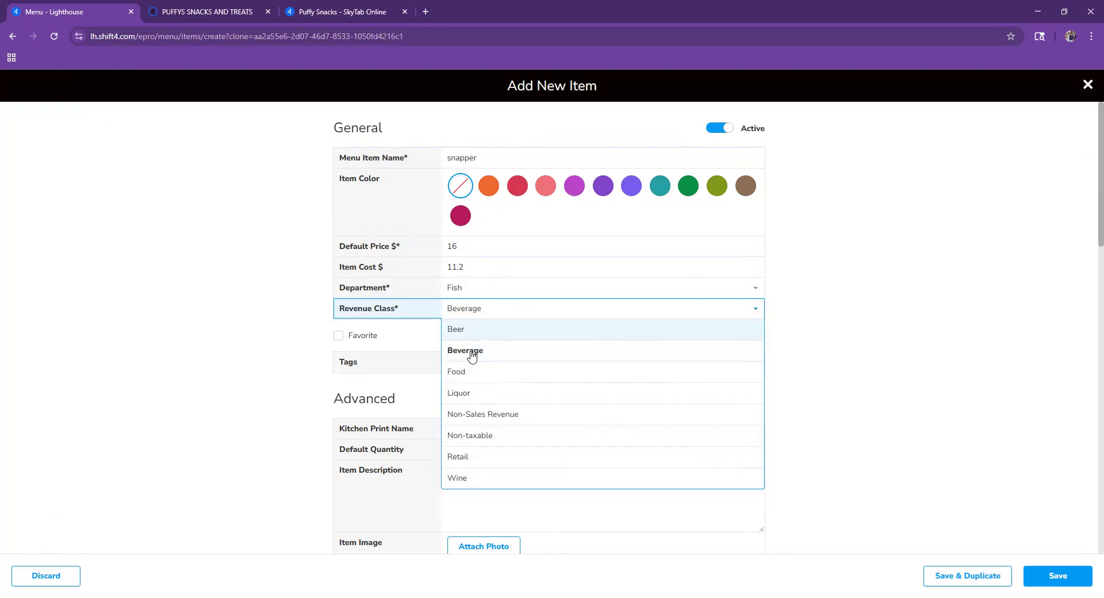
{"action": "left_click", "coordinate": [478, 373]}
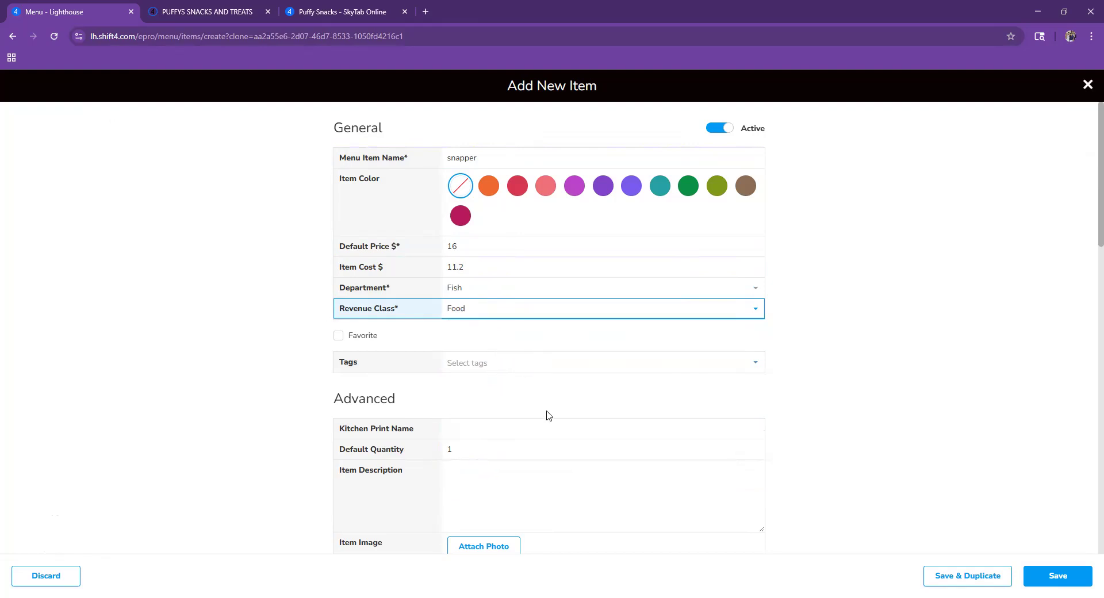
- Review the Modifier Sets and expand Snow Cone Flavor to see its flavours
{"action": "scroll", "coordinate": [506, 394], "scroll_direction": "down", "scroll_amount": 5}
{"action": "scroll", "coordinate": [503, 426], "scroll_direction": "down", "scroll_amount": 7}
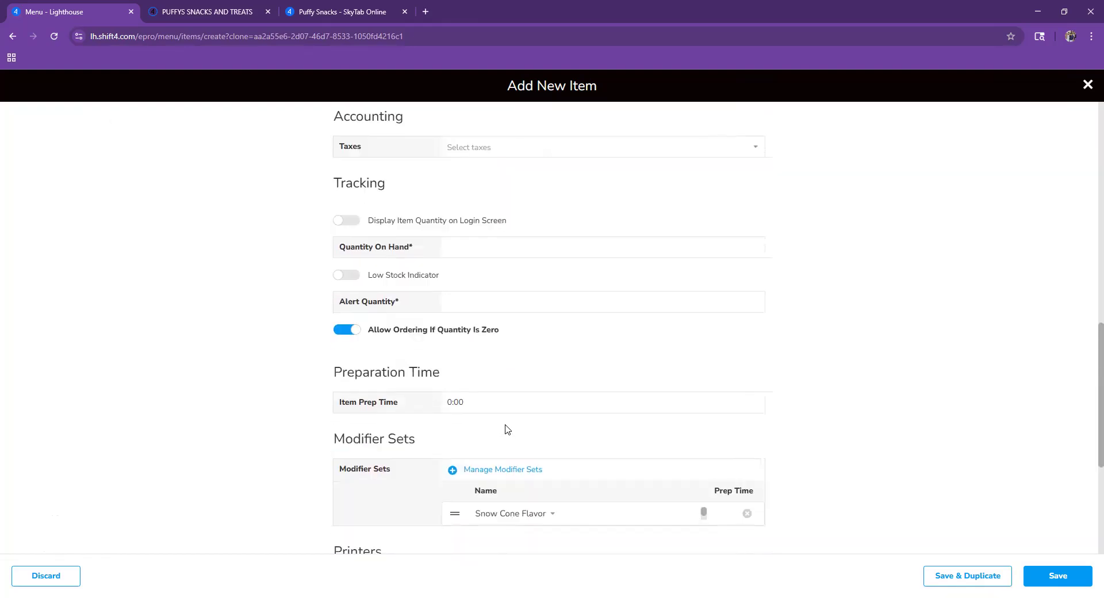
{"action": "scroll", "coordinate": [525, 427], "scroll_direction": "down", "scroll_amount": 3}
{"action": "scroll", "coordinate": [544, 443], "scroll_direction": "up", "scroll_amount": 15}
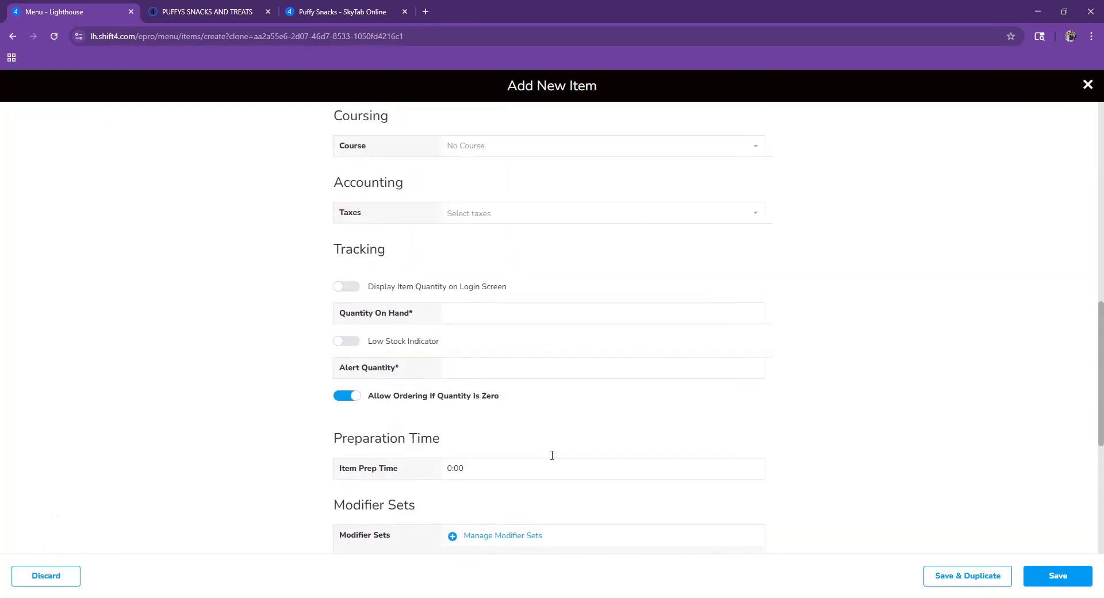
{"action": "scroll", "coordinate": [510, 458], "scroll_direction": "down", "scroll_amount": 10}
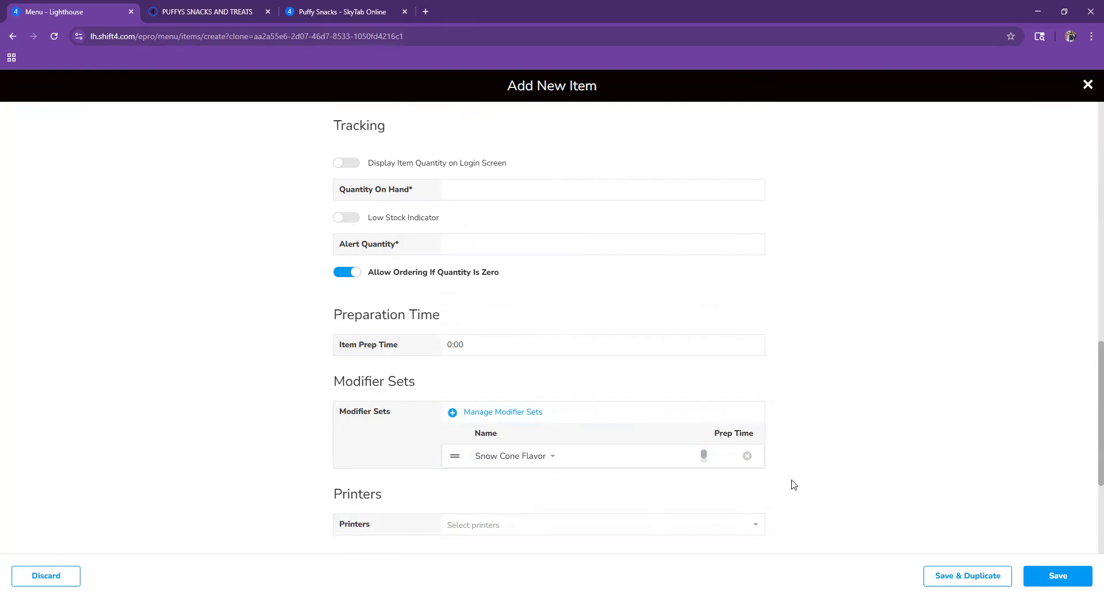
{"action": "scroll", "coordinate": [791, 483], "scroll_direction": "up", "scroll_amount": 15}
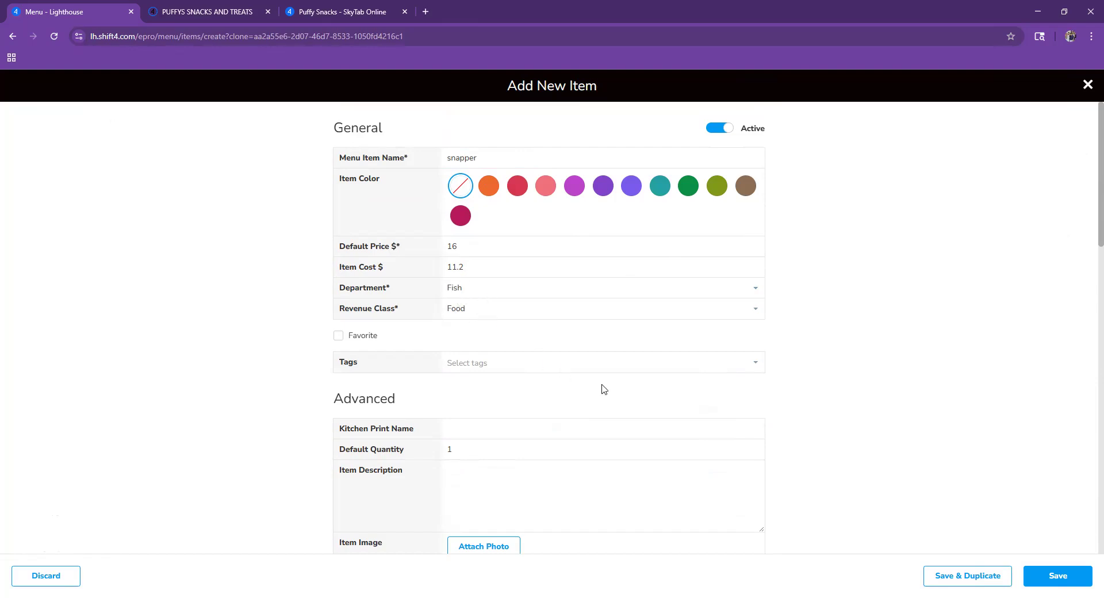
{"action": "scroll", "coordinate": [604, 386], "scroll_direction": "down", "scroll_amount": 5}
{"action": "scroll", "coordinate": [503, 293], "scroll_direction": "down", "scroll_amount": 10}
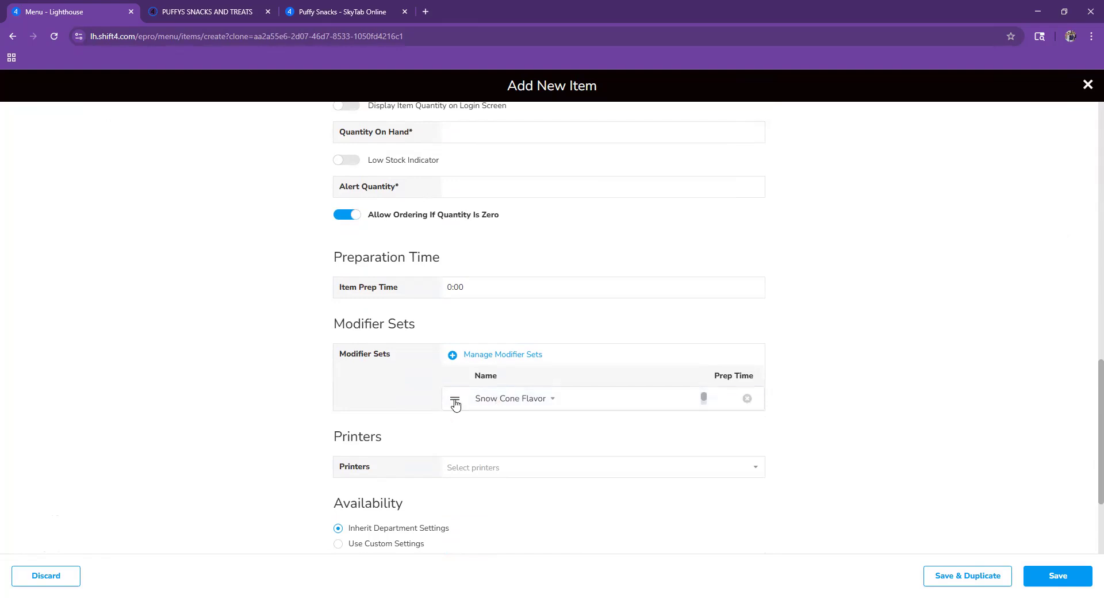
{"action": "left_click", "coordinate": [545, 403]}
- Collapse Snow Cone Flavor, then discard the unsaved snapper item and confirm leaving the page
{"action": "scroll", "coordinate": [566, 424], "scroll_direction": "down", "scroll_amount": 3}
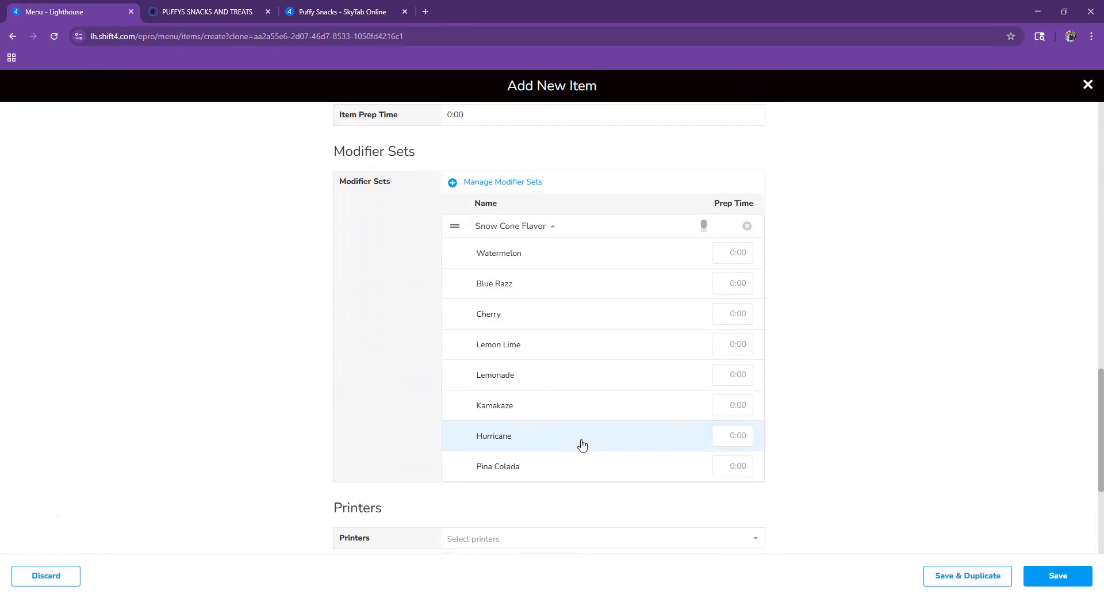
{"action": "scroll", "coordinate": [574, 534], "scroll_direction": "up", "scroll_amount": 11}
{"action": "scroll", "coordinate": [596, 471], "scroll_direction": "up", "scroll_amount": 6}
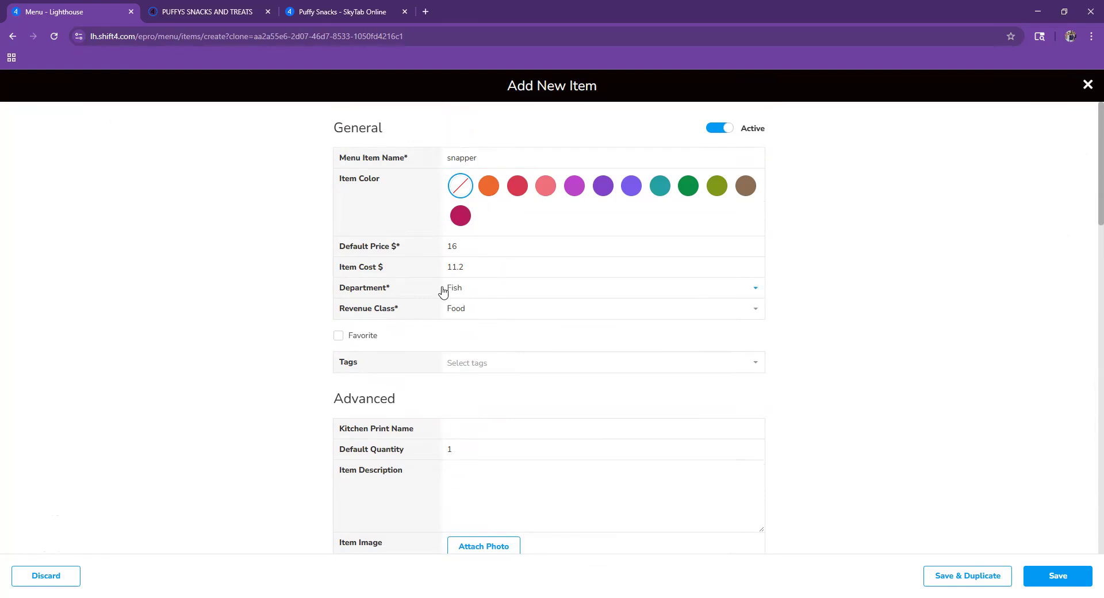
{"action": "scroll", "coordinate": [345, 322], "scroll_direction": "down", "scroll_amount": 10}
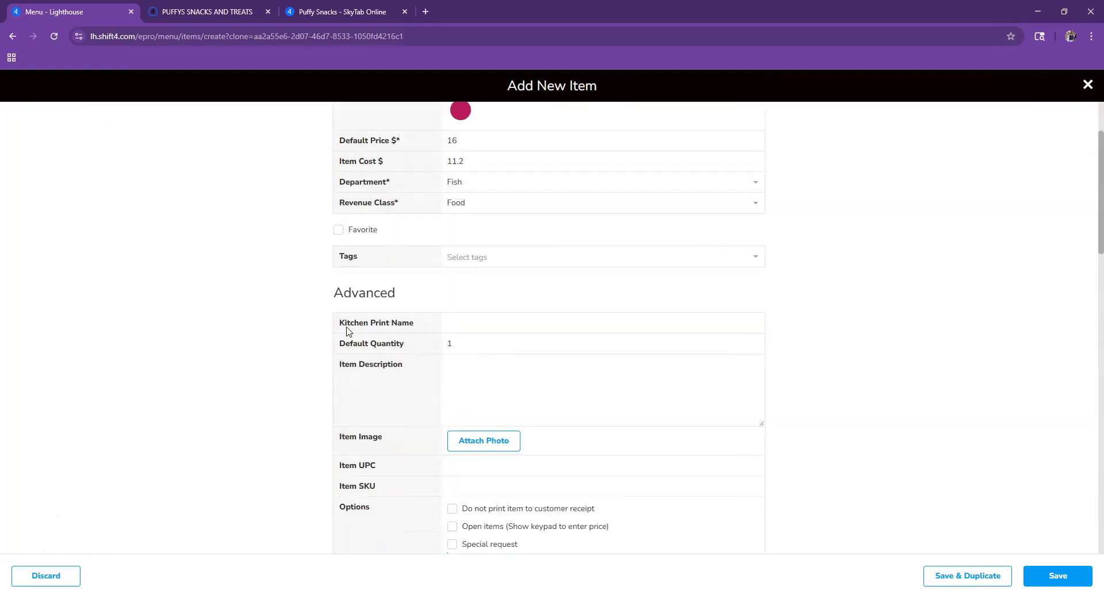
{"action": "scroll", "coordinate": [314, 380], "scroll_direction": "down", "scroll_amount": 4}
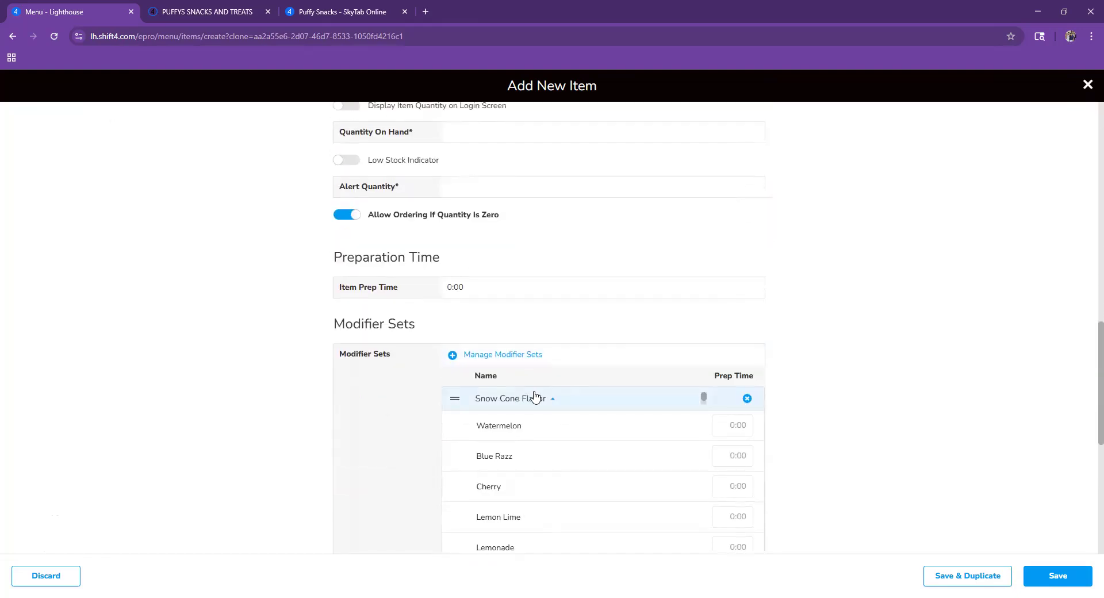
{"action": "left_click", "coordinate": [549, 399]}
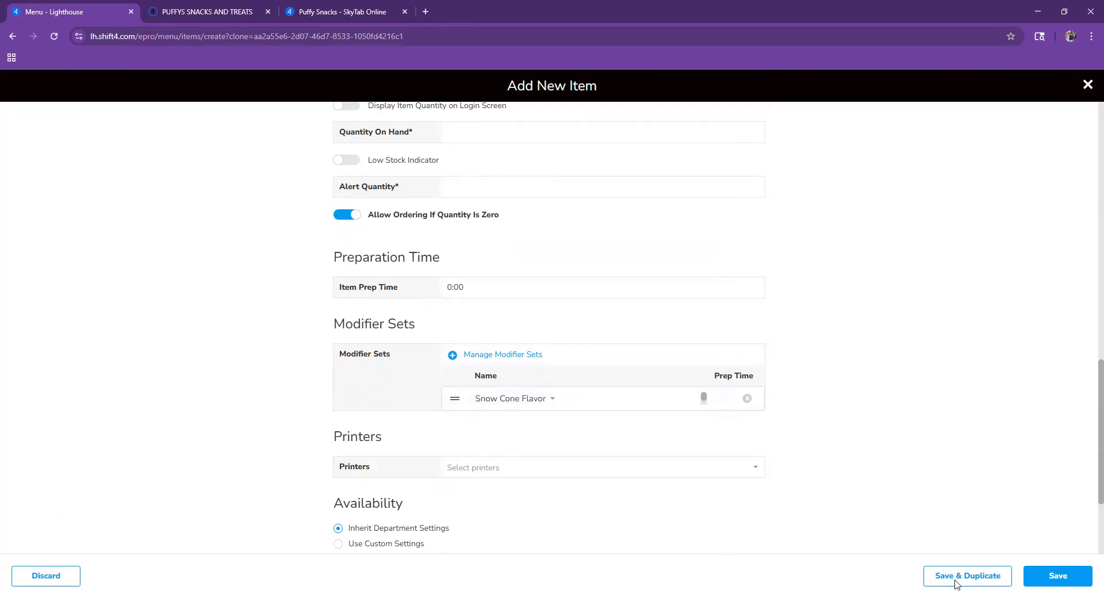
{"action": "left_click", "coordinate": [64, 577]}
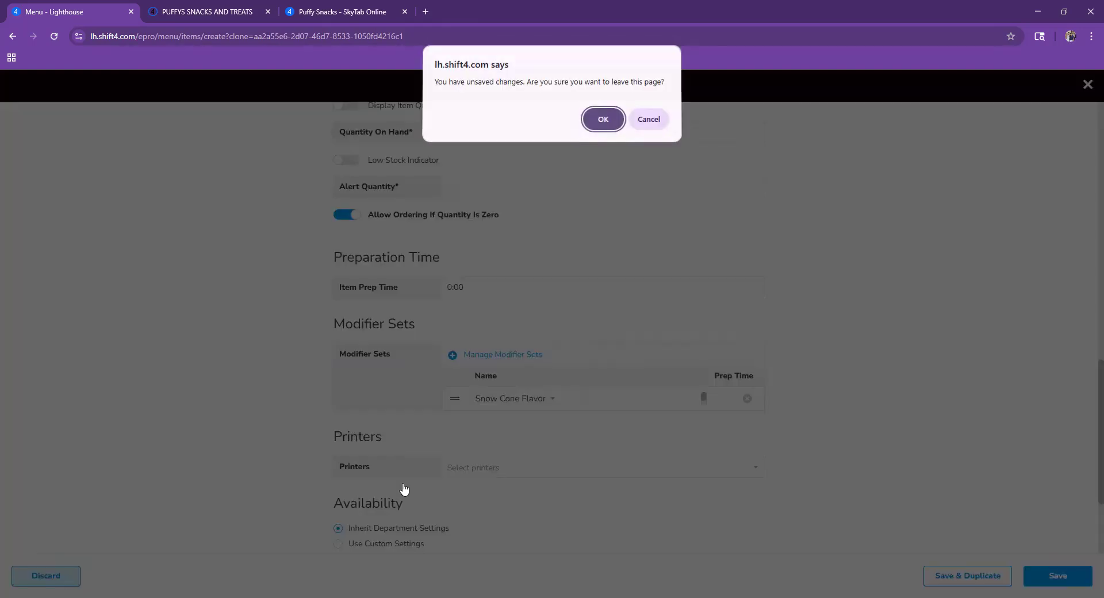
{"action": "left_click", "coordinate": [602, 116]}
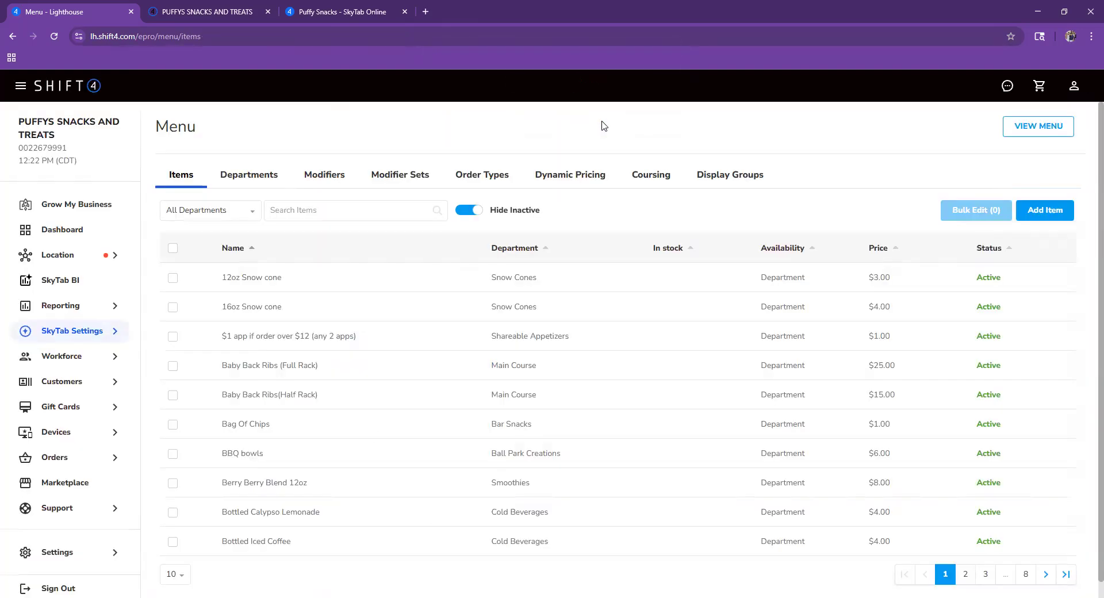
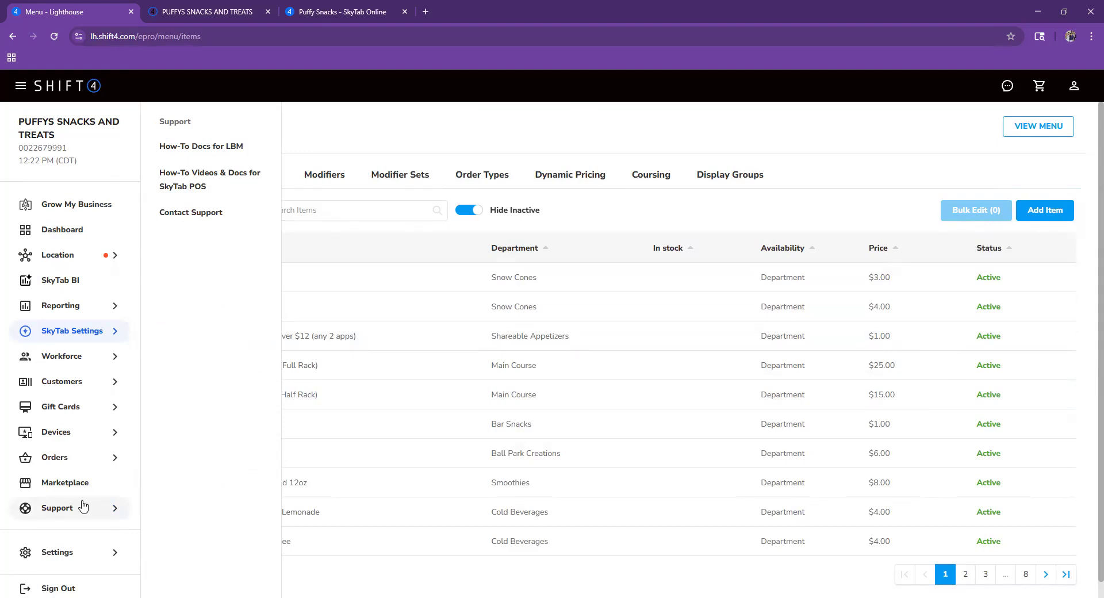
- Go to Marketplace > Website Builder and open Shop Manager for PUFFYS SNACKS AND TREATS
{"action": "mouse_move", "coordinate": [75, 457]}
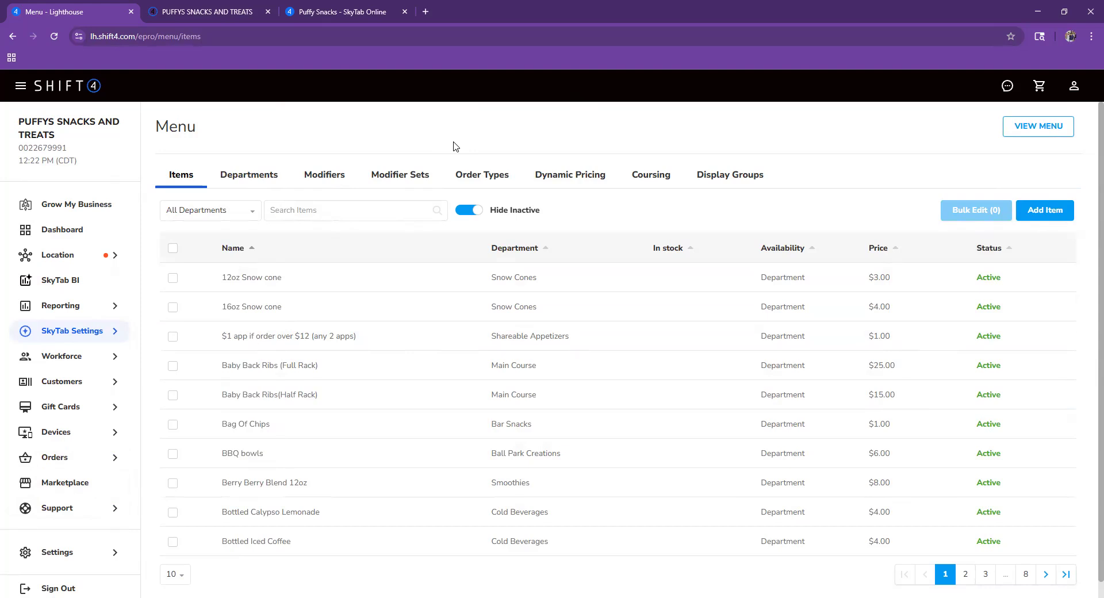
{"action": "left_click", "coordinate": [67, 485]}
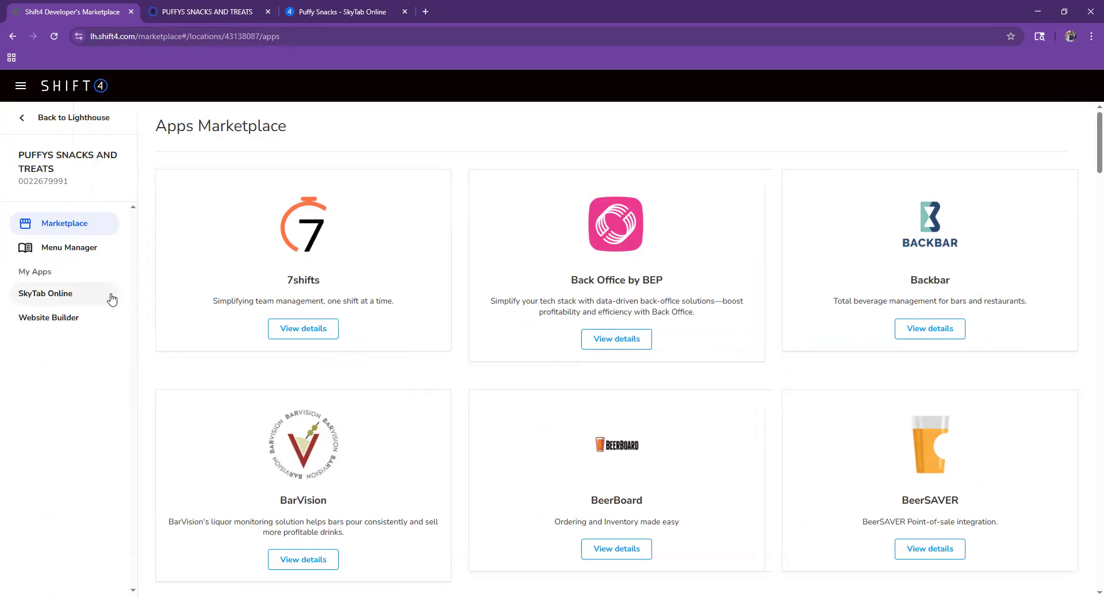
{"action": "left_click", "coordinate": [75, 321]}
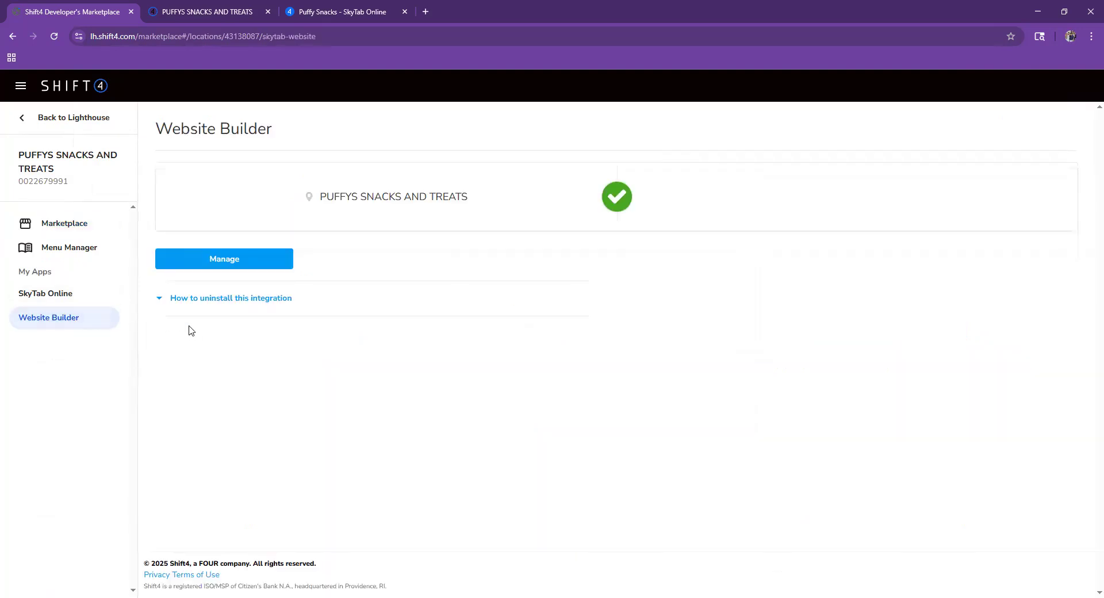
{"action": "left_click", "coordinate": [215, 266]}
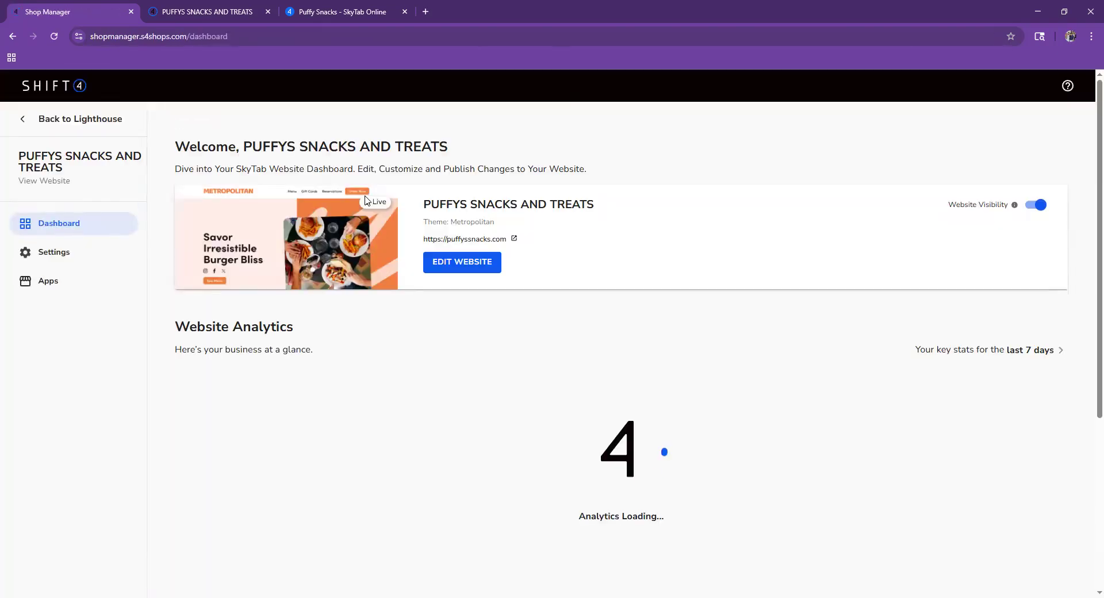
- Open the website editor and browse the theme chooser, keeping the Metropolitan theme
{"action": "left_click", "coordinate": [454, 263]}
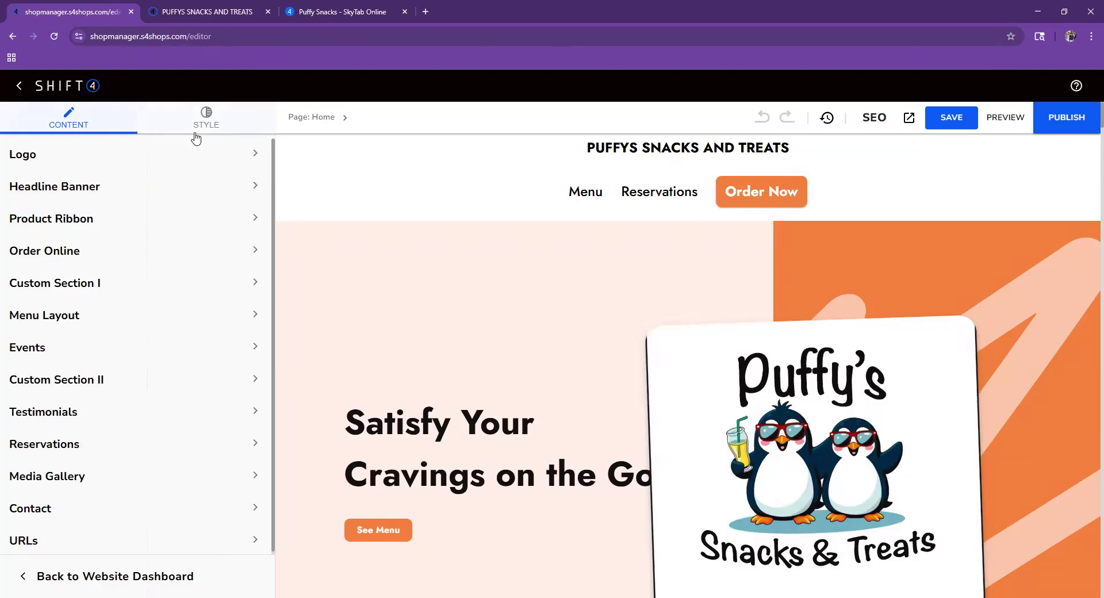
{"action": "left_click", "coordinate": [192, 127]}
{"action": "left_click", "coordinate": [141, 157]}
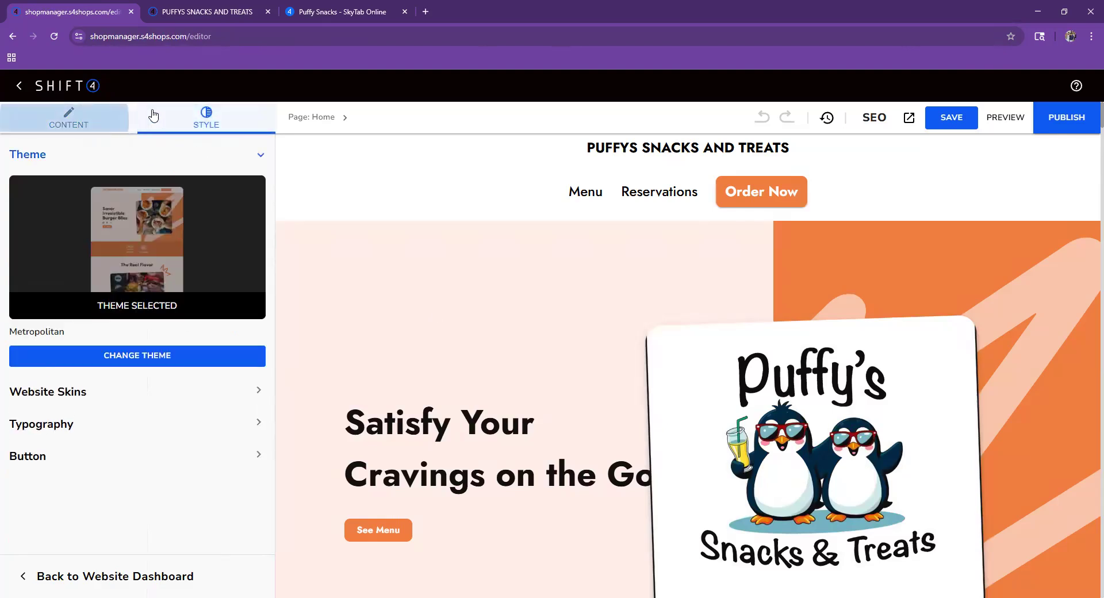
{"action": "left_click", "coordinate": [105, 122]}
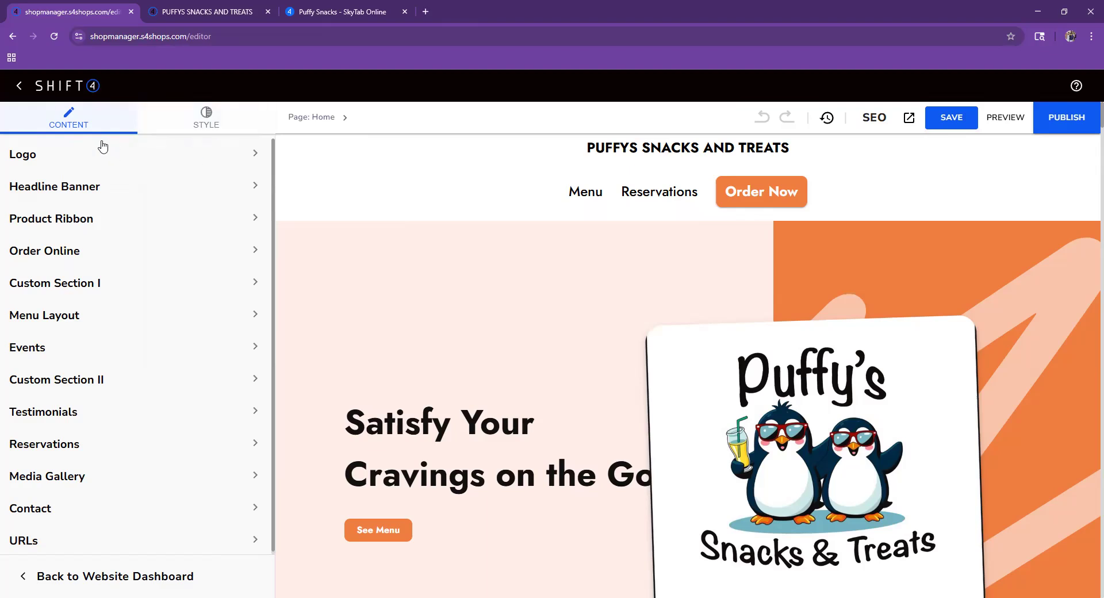
{"action": "left_click", "coordinate": [179, 119]}
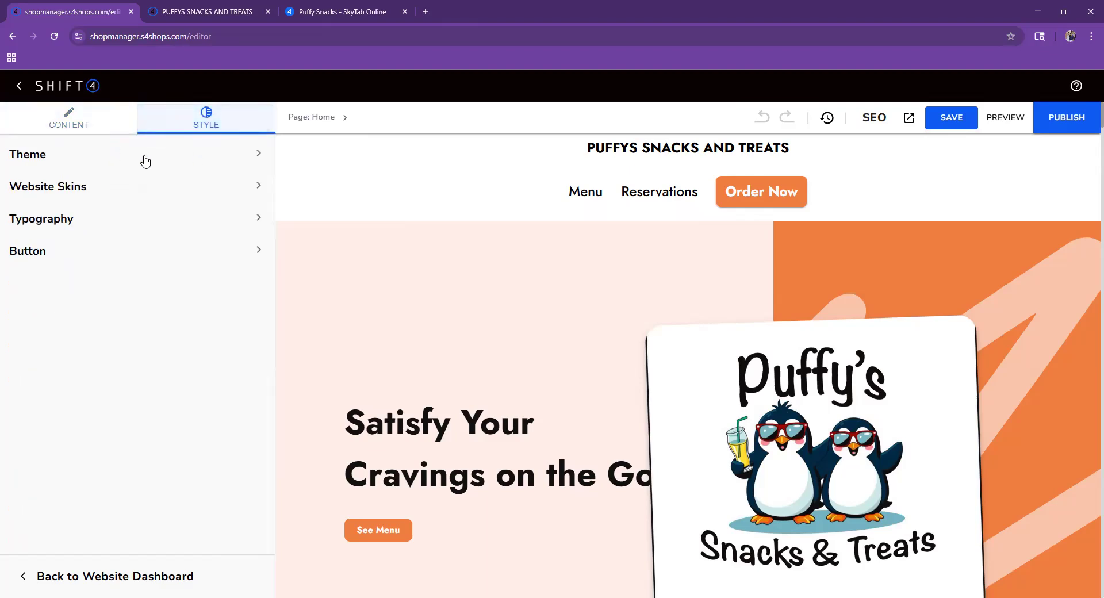
{"action": "left_click", "coordinate": [145, 158]}
{"action": "left_click", "coordinate": [172, 356]}
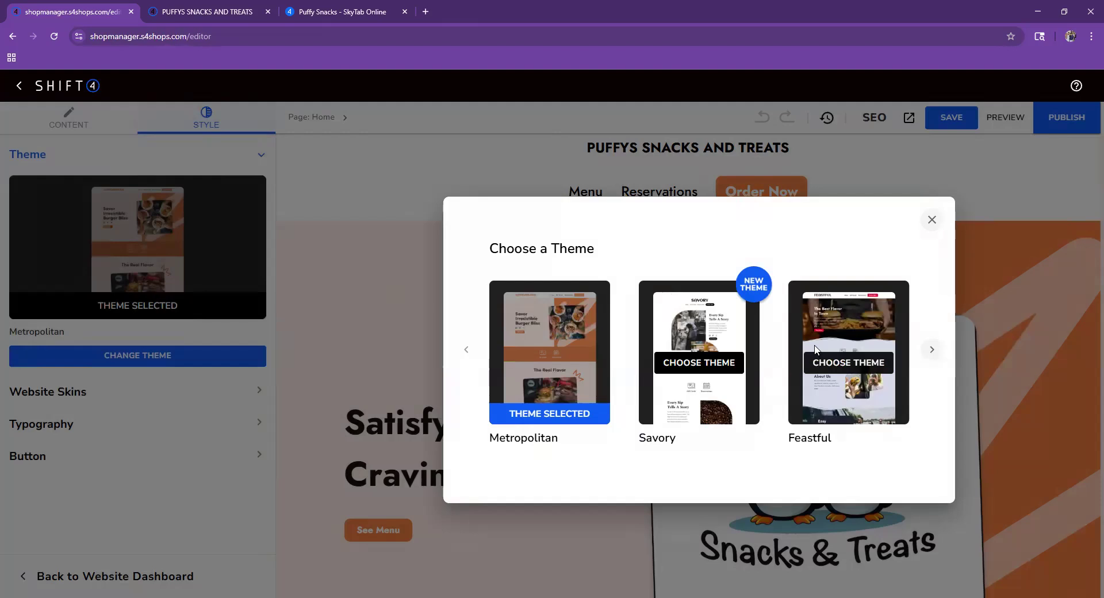
{"action": "left_click", "coordinate": [930, 356]}
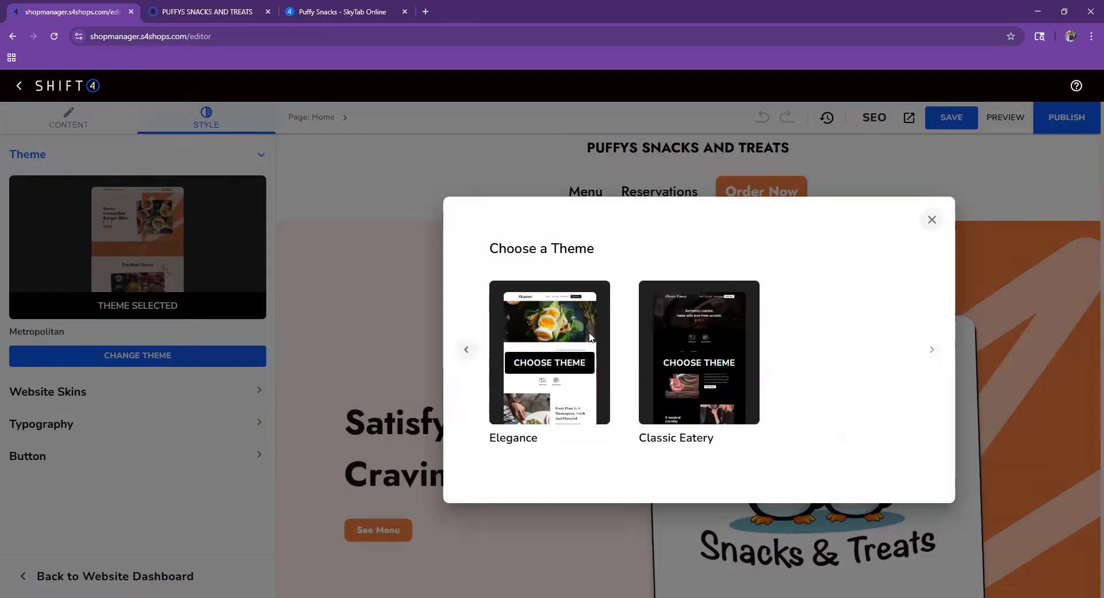
{"action": "left_click", "coordinate": [466, 350]}
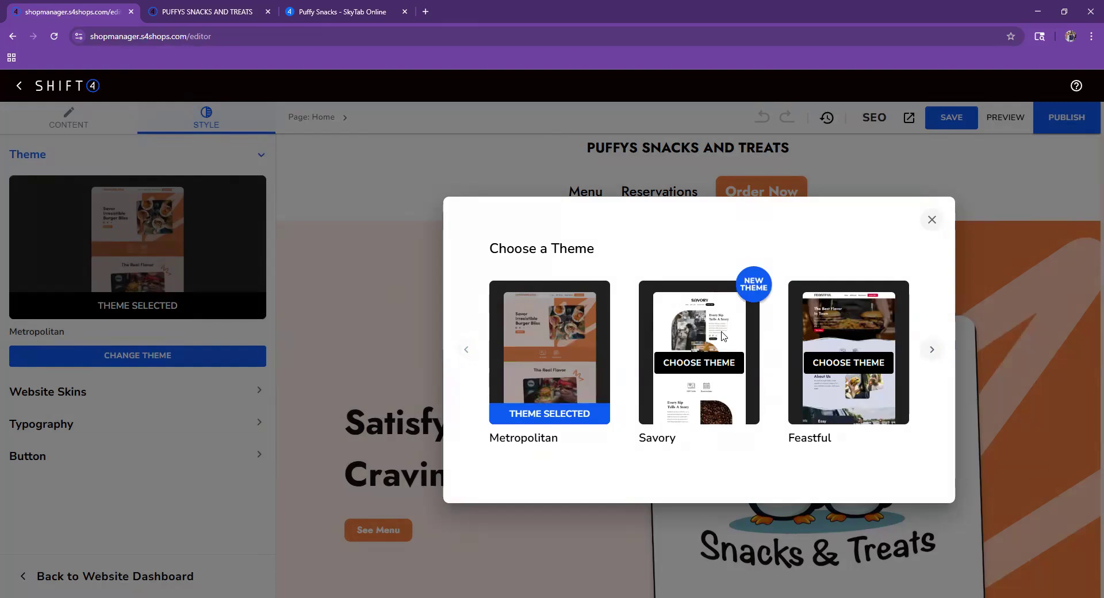
{"action": "left_click", "coordinate": [930, 220]}
- Preview the red, maroon and black website skins, then revert to the original orange skin
{"action": "left_click", "coordinate": [90, 391]}
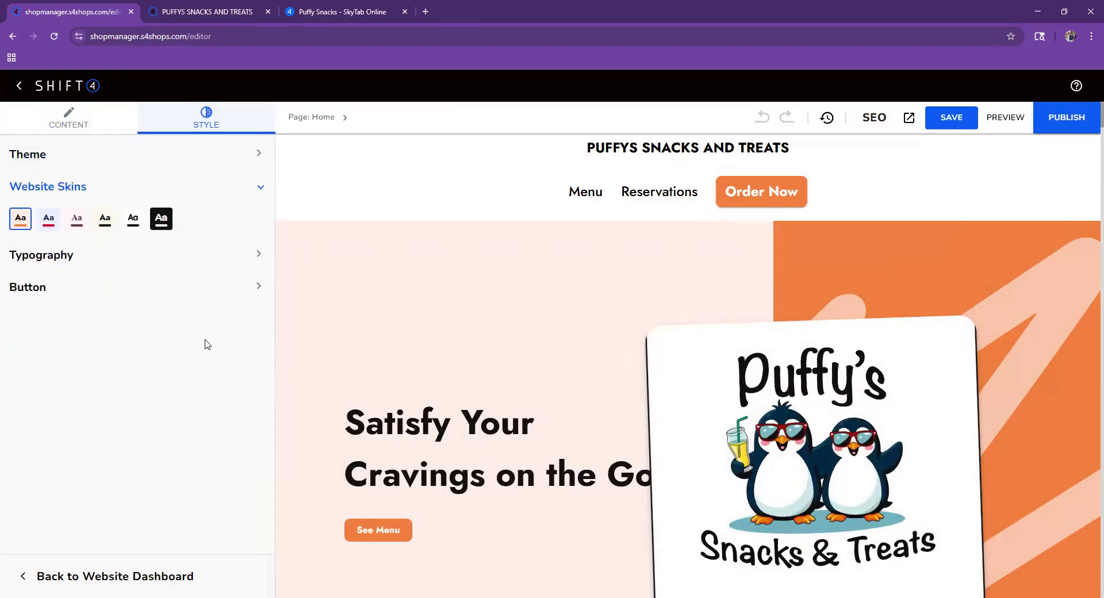
{"action": "left_click", "coordinate": [42, 224]}
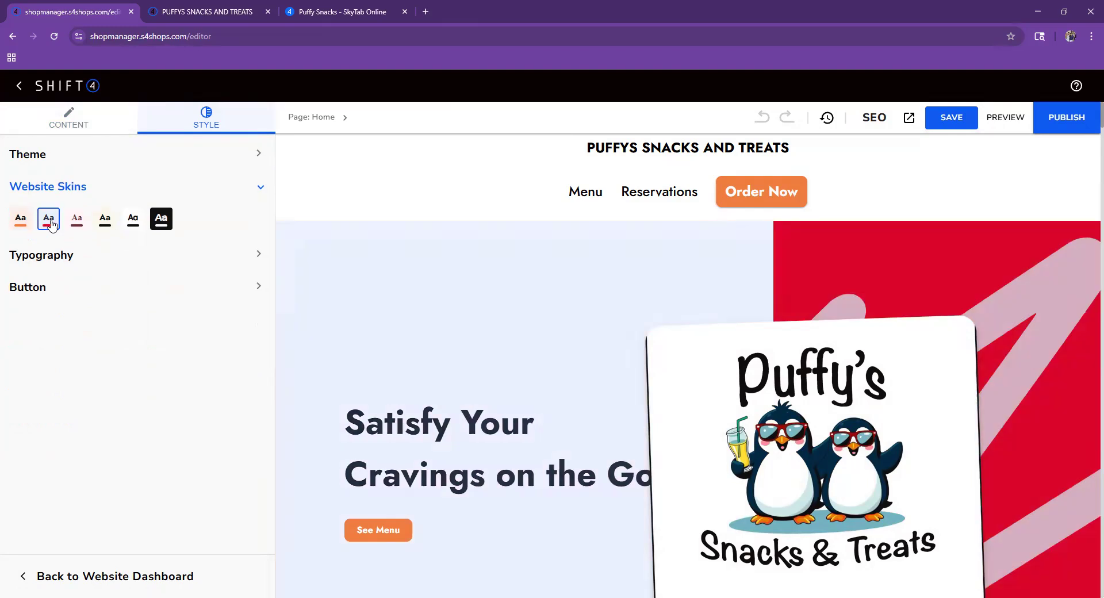
{"action": "left_click", "coordinate": [81, 218]}
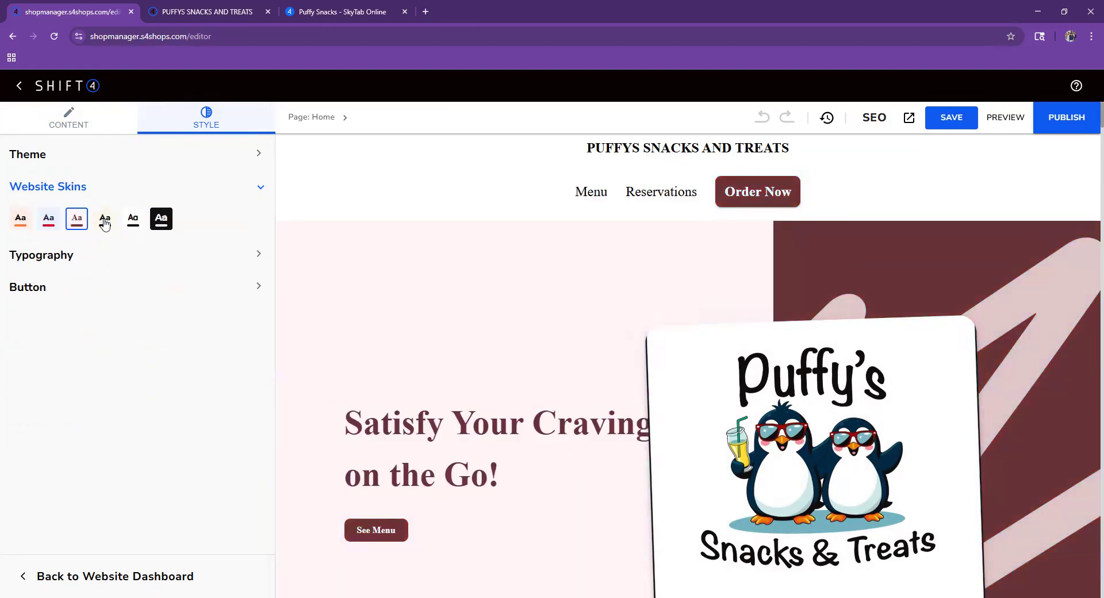
{"action": "left_click", "coordinate": [105, 217]}
{"action": "left_click", "coordinate": [133, 218]}
{"action": "left_click", "coordinate": [21, 224]}
- Look over the typography and button style settings, then return to the content sections
{"action": "left_click", "coordinate": [52, 256]}
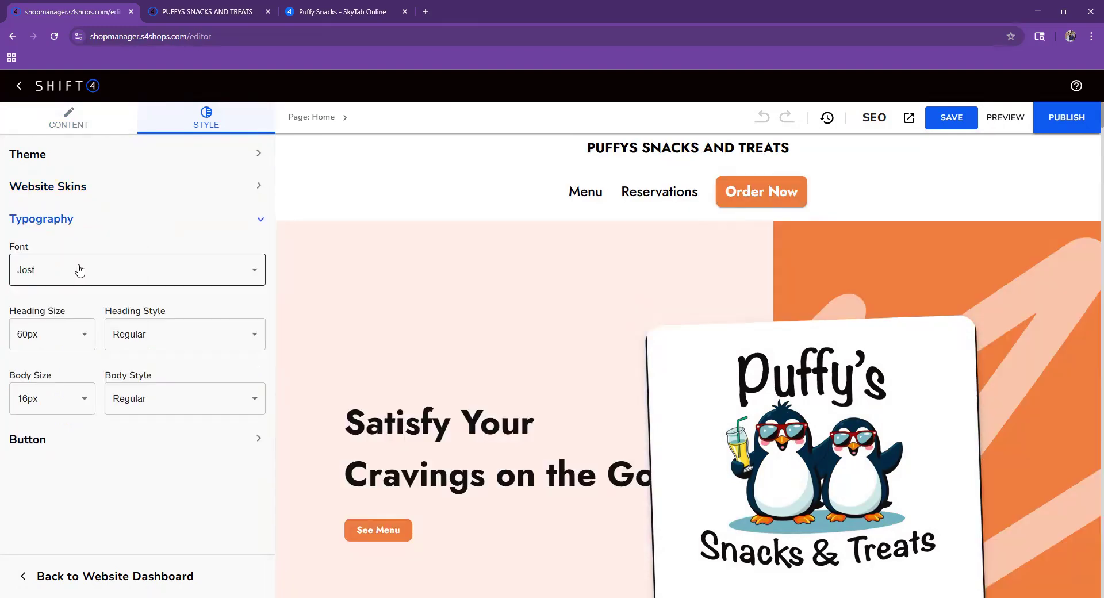
{"action": "left_click", "coordinate": [250, 220]}
{"action": "left_click", "coordinate": [258, 250]}
{"action": "left_click", "coordinate": [260, 248]}
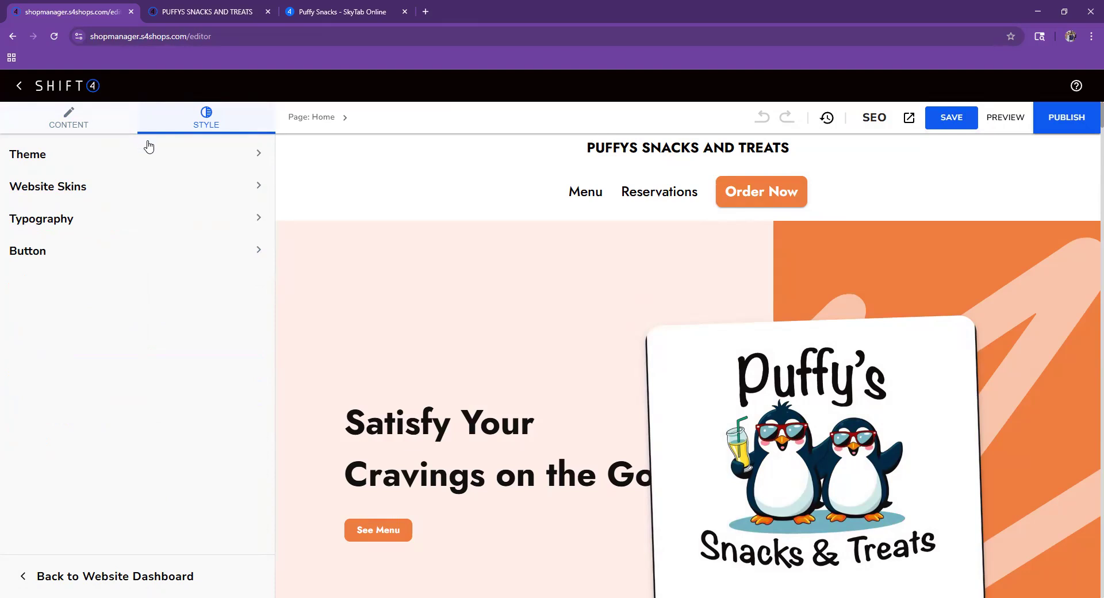
{"action": "left_click", "coordinate": [68, 123]}
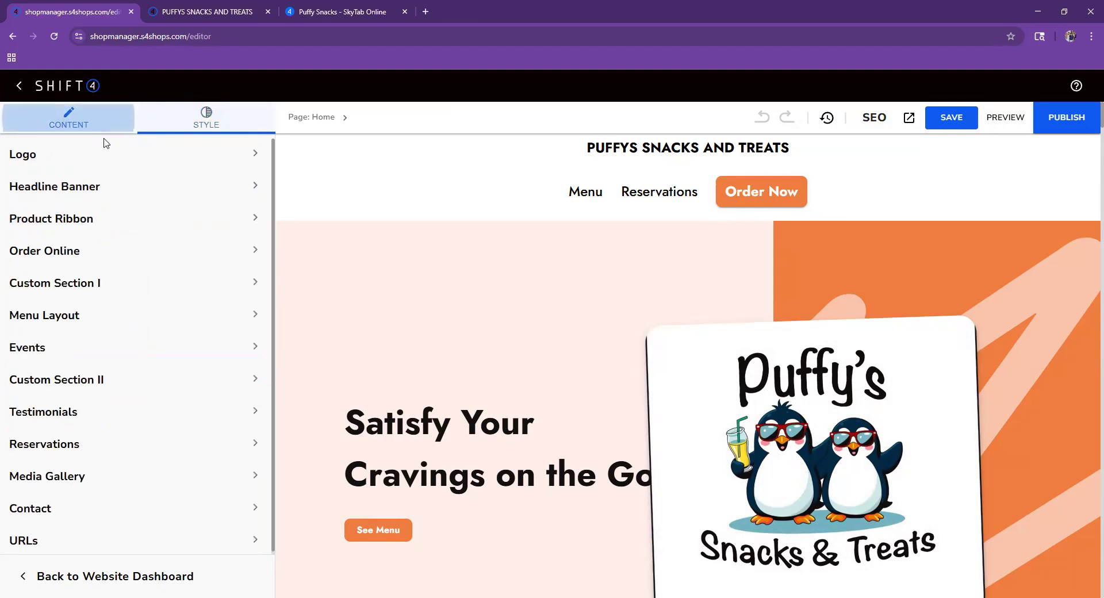
- In the Logo section, toggle the site name in the header off and back on
{"action": "left_click", "coordinate": [226, 147]}
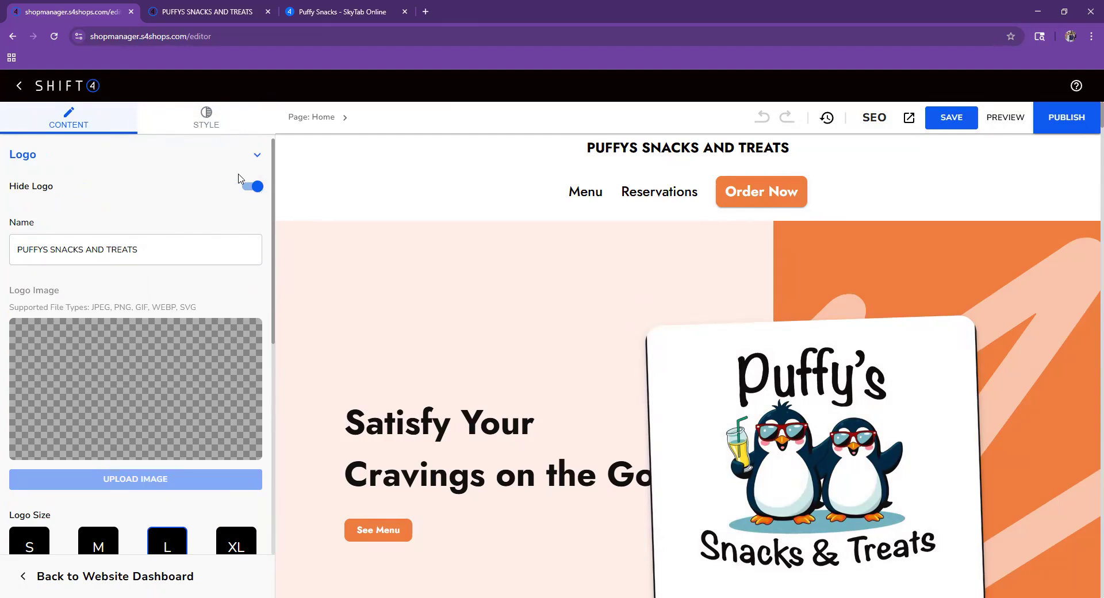
{"action": "left_click", "coordinate": [253, 192]}
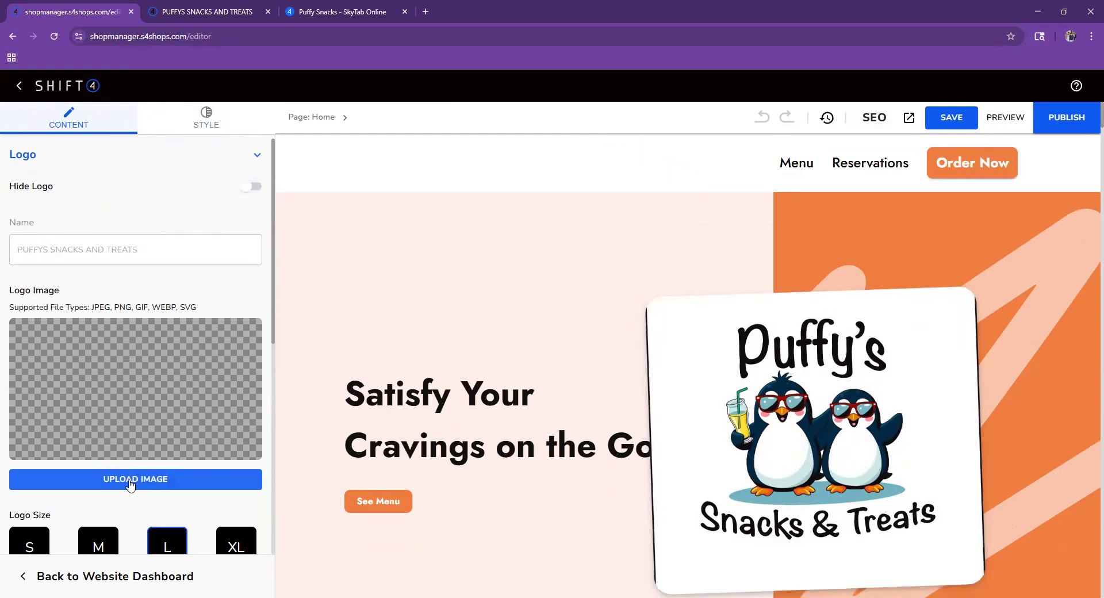
{"action": "left_click", "coordinate": [253, 186]}
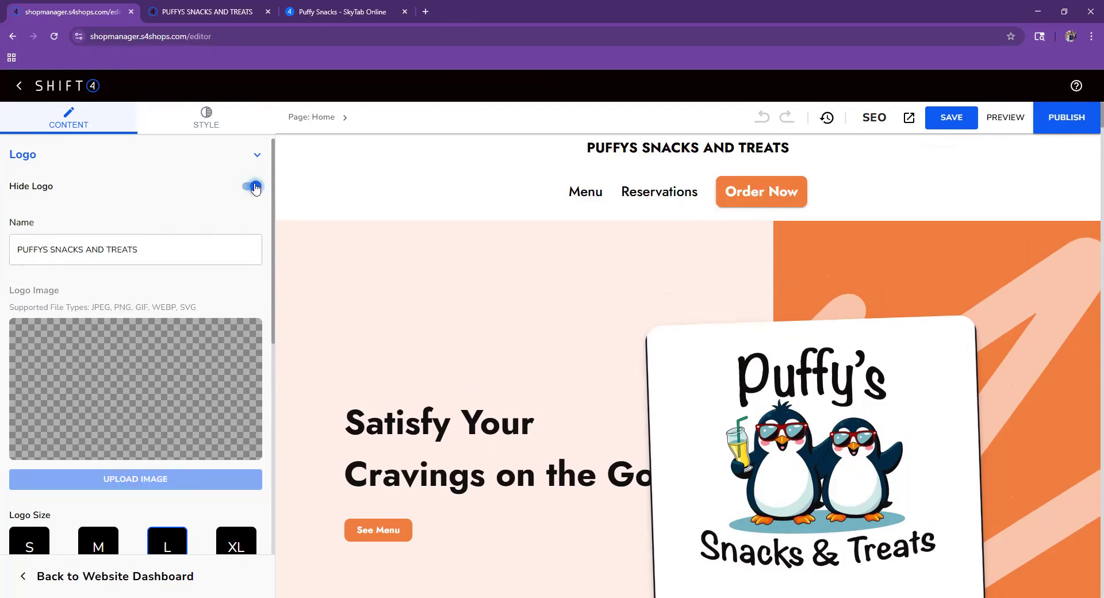
- Review the Order Online section fields without changes, then expand the Events section
{"action": "scroll", "coordinate": [205, 379], "scroll_direction": "down", "scroll_amount": 4}
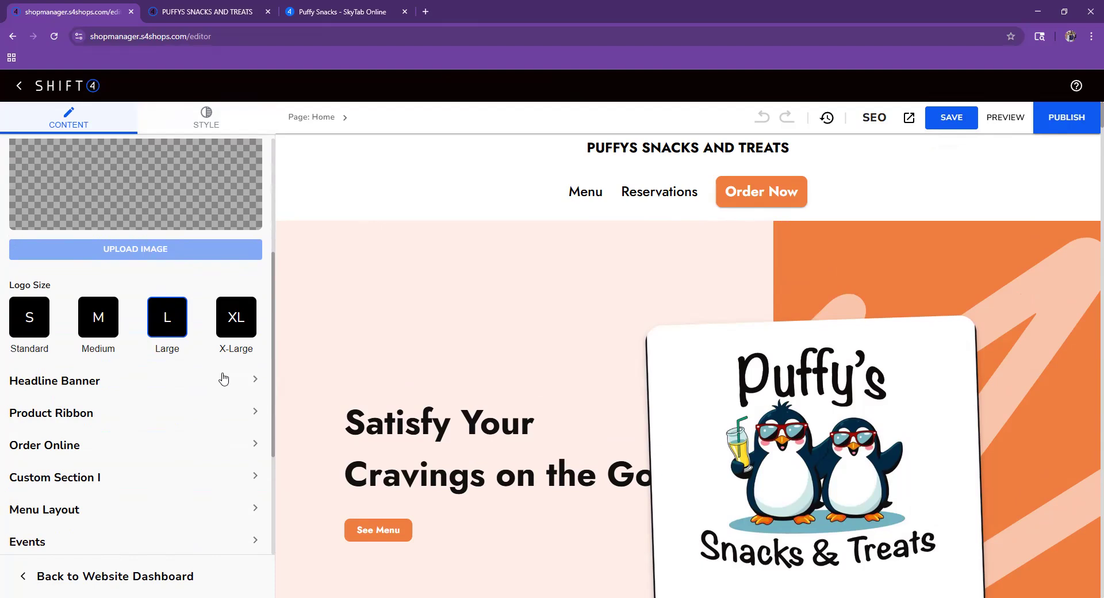
{"action": "scroll", "coordinate": [226, 381], "scroll_direction": "down", "scroll_amount": 2}
{"action": "left_click", "coordinate": [196, 330]}
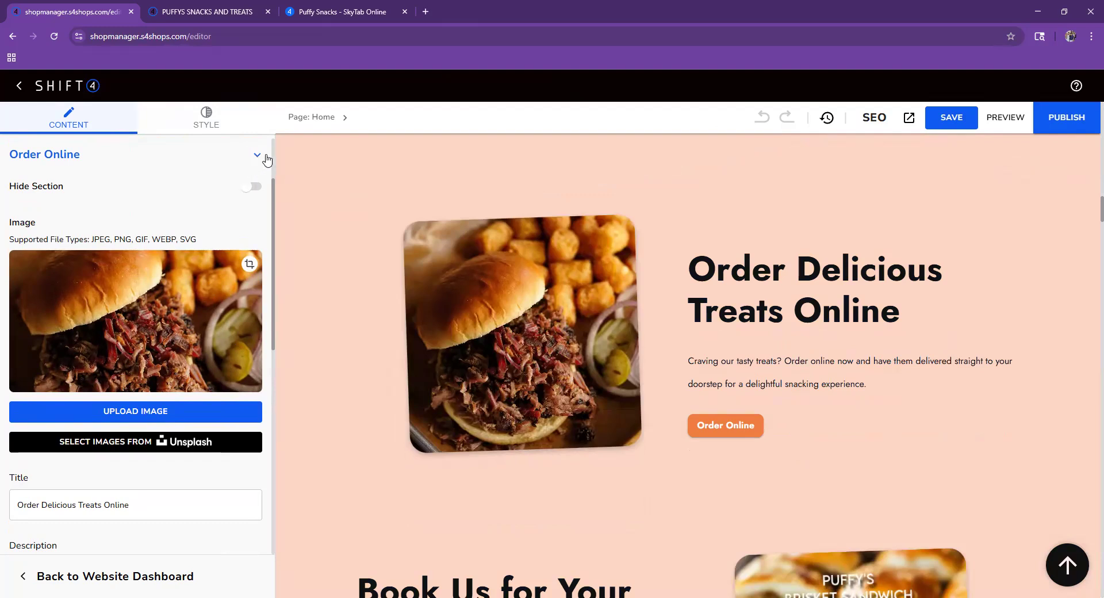
{"action": "scroll", "coordinate": [262, 319], "scroll_direction": "up", "scroll_amount": 1}
{"action": "scroll", "coordinate": [262, 322], "scroll_direction": "up", "scroll_amount": 2}
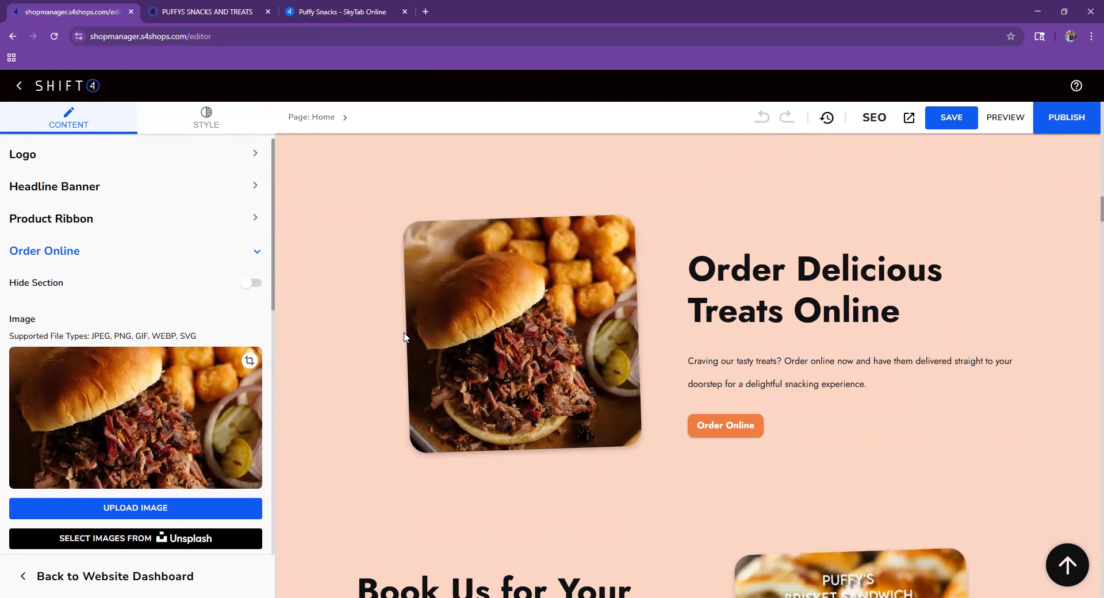
{"action": "scroll", "coordinate": [163, 449], "scroll_direction": "down", "scroll_amount": 2}
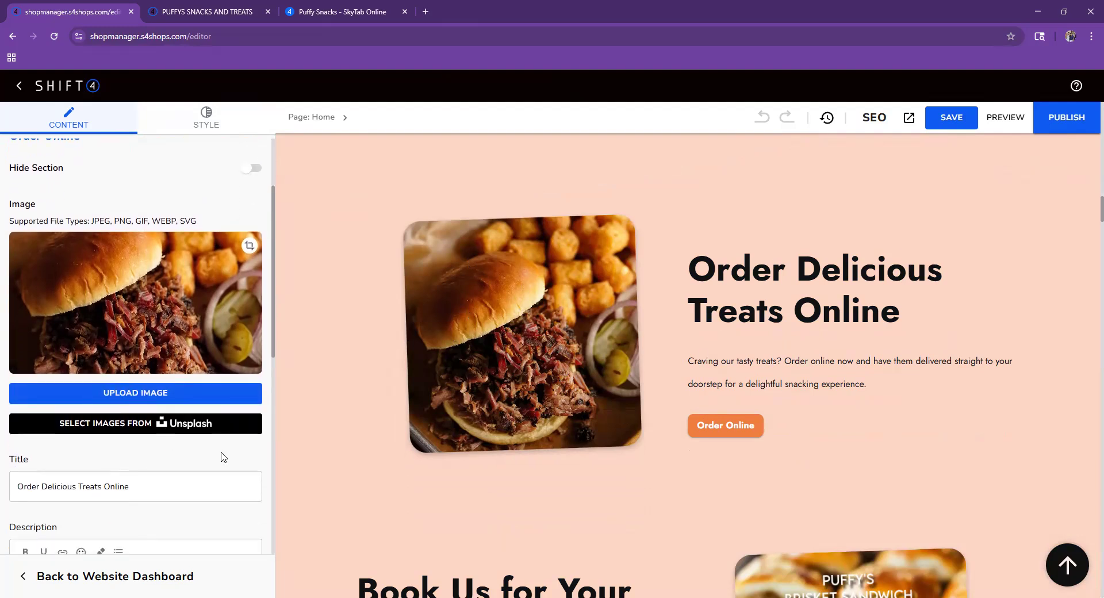
{"action": "scroll", "coordinate": [147, 474], "scroll_direction": "down", "scroll_amount": 3}
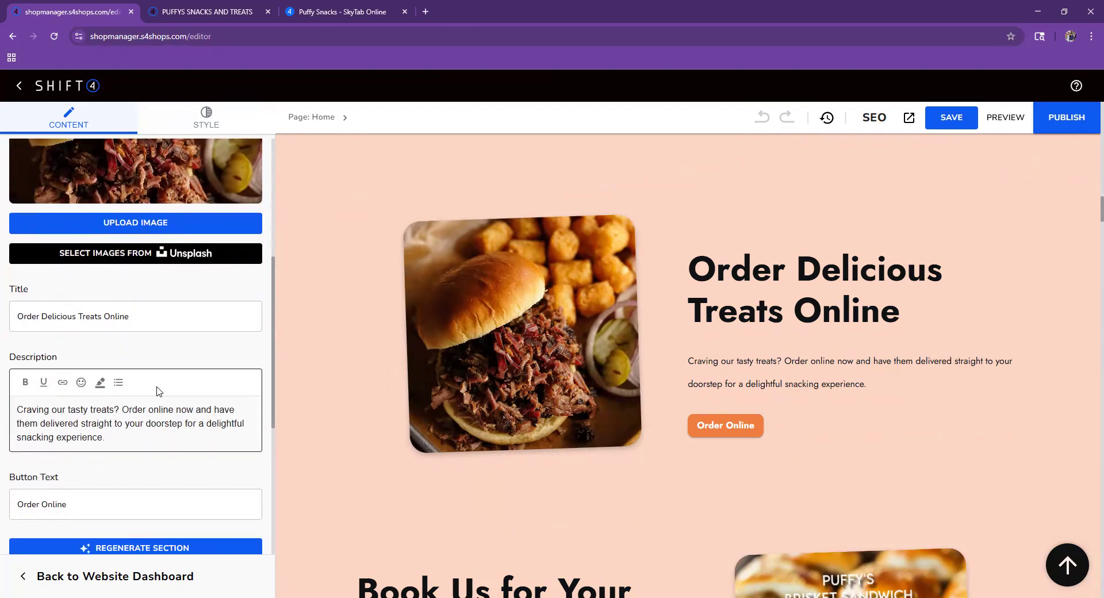
{"action": "scroll", "coordinate": [184, 357], "scroll_direction": "up", "scroll_amount": 2}
{"action": "scroll", "coordinate": [167, 251], "scroll_direction": "up", "scroll_amount": 2}
{"action": "scroll", "coordinate": [170, 255], "scroll_direction": "down", "scroll_amount": 2}
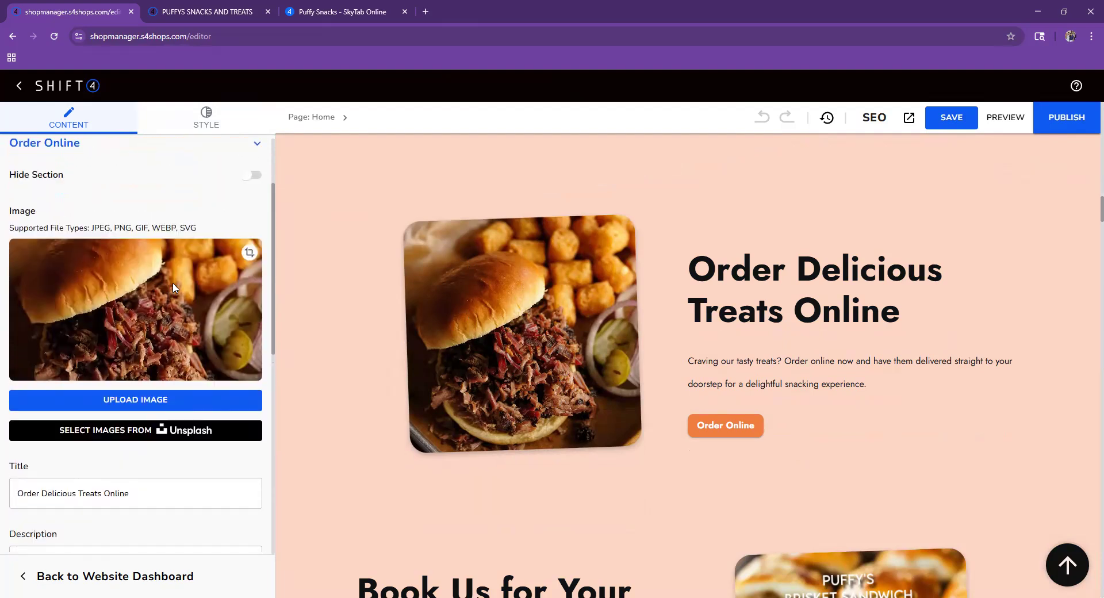
{"action": "scroll", "coordinate": [172, 448], "scroll_direction": "down", "scroll_amount": 3}
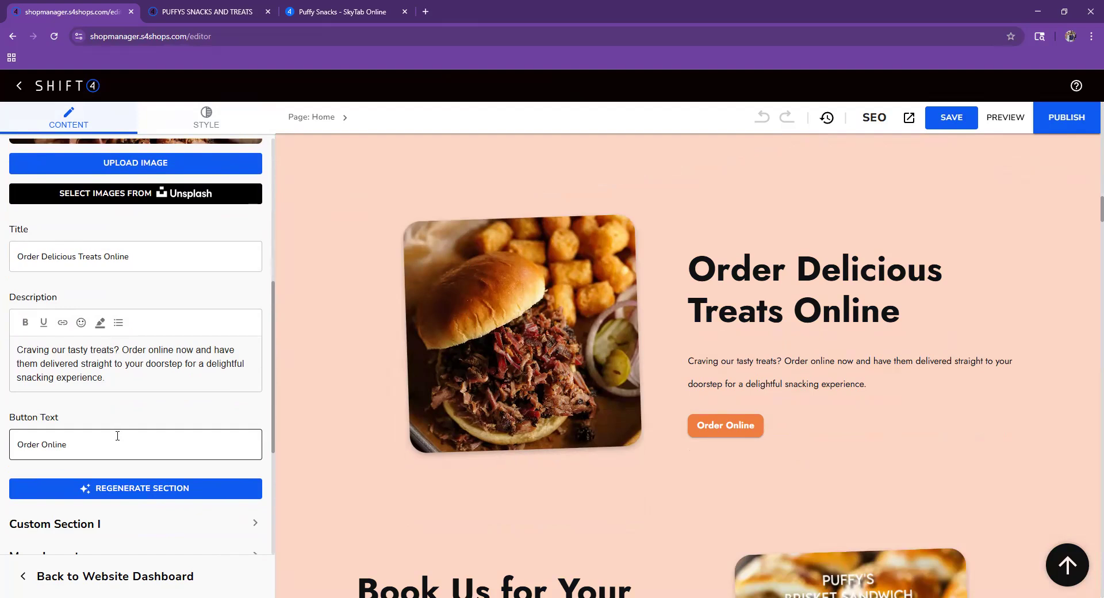
{"action": "scroll", "coordinate": [152, 441], "scroll_direction": "down", "scroll_amount": 1}
{"action": "scroll", "coordinate": [153, 441], "scroll_direction": "up", "scroll_amount": 7}
{"action": "scroll", "coordinate": [240, 422], "scroll_direction": "down", "scroll_amount": 7}
{"action": "scroll", "coordinate": [240, 421], "scroll_direction": "down", "scroll_amount": 3}
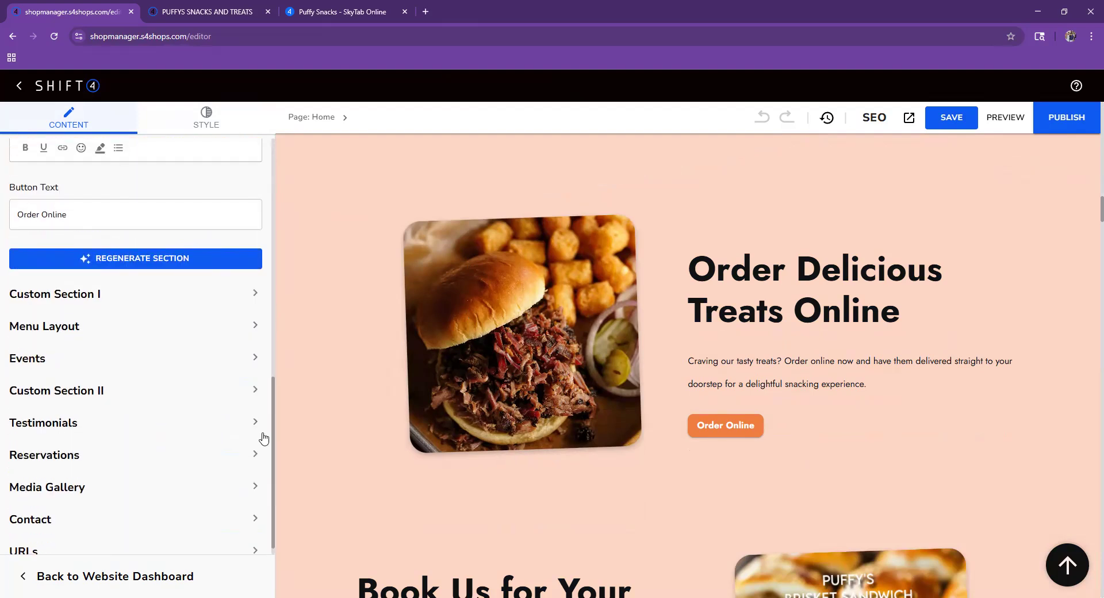
{"action": "left_click", "coordinate": [132, 355]}
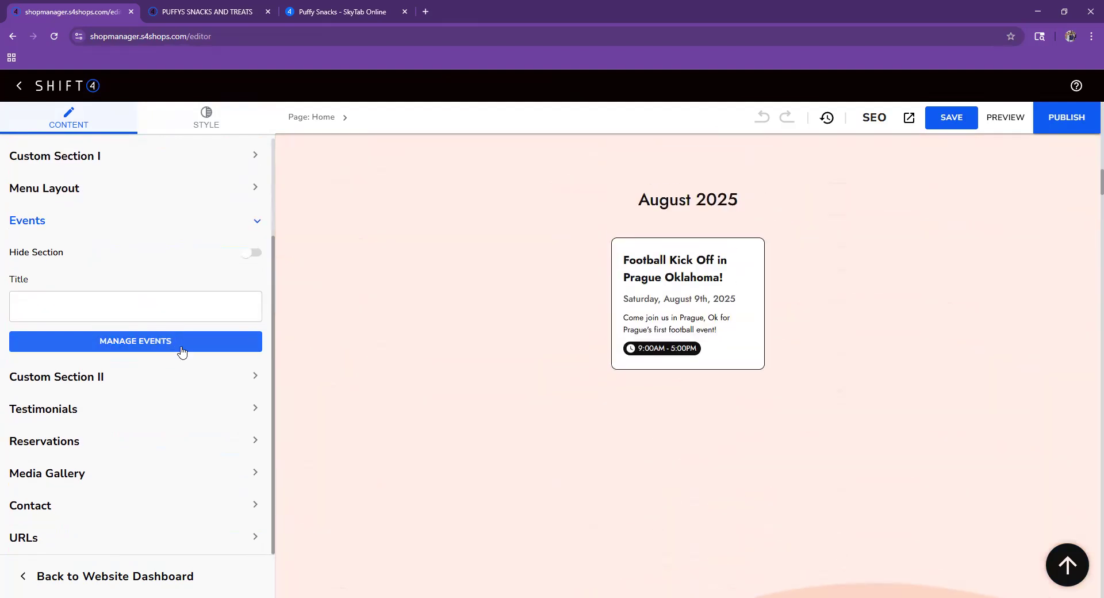
- Hide the Football Kick Off in Prague Oklahoma event in Manage Events
{"action": "left_click", "coordinate": [182, 352]}
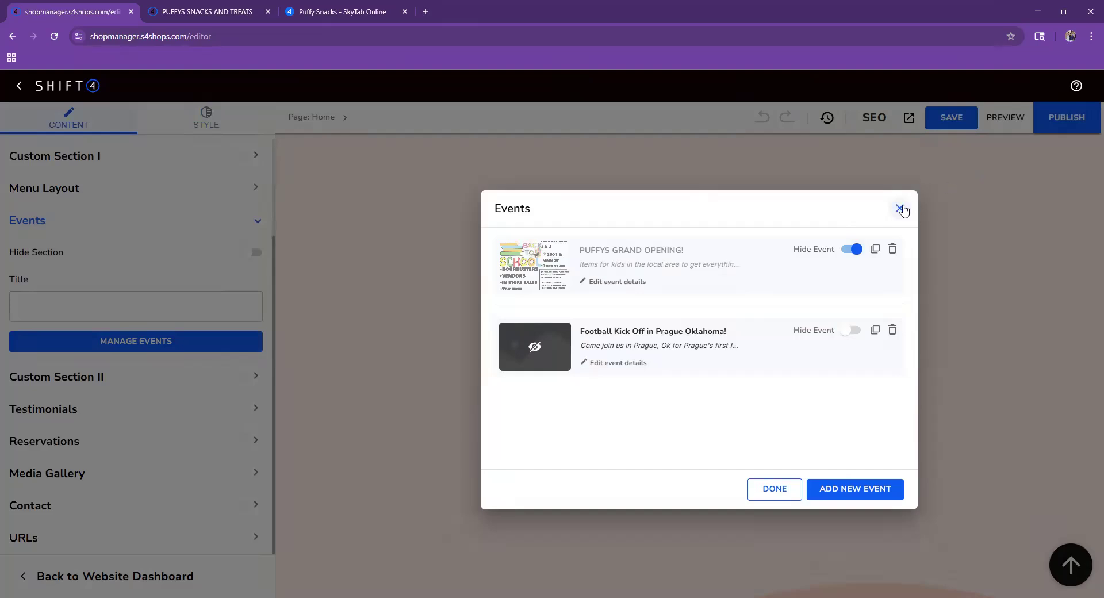
{"action": "left_click", "coordinate": [900, 208]}
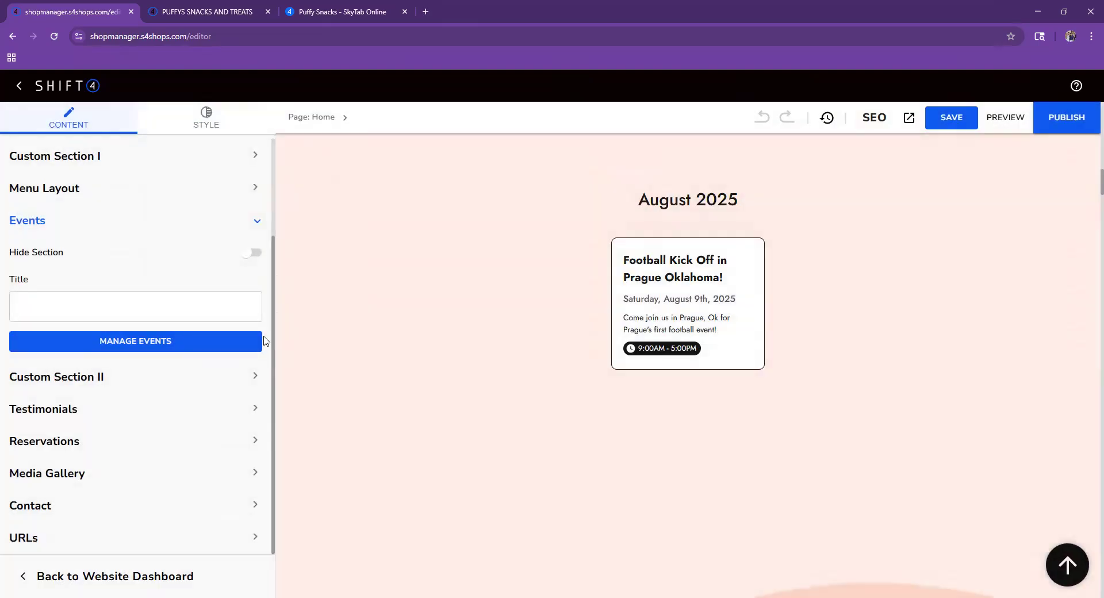
{"action": "left_click", "coordinate": [183, 350]}
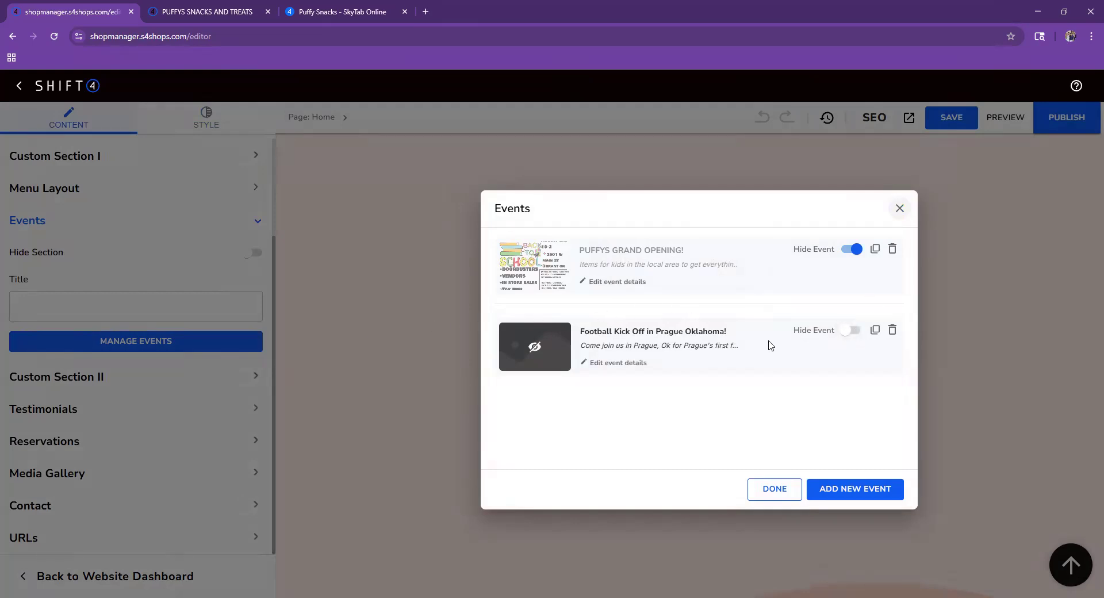
{"action": "left_click", "coordinate": [851, 330]}
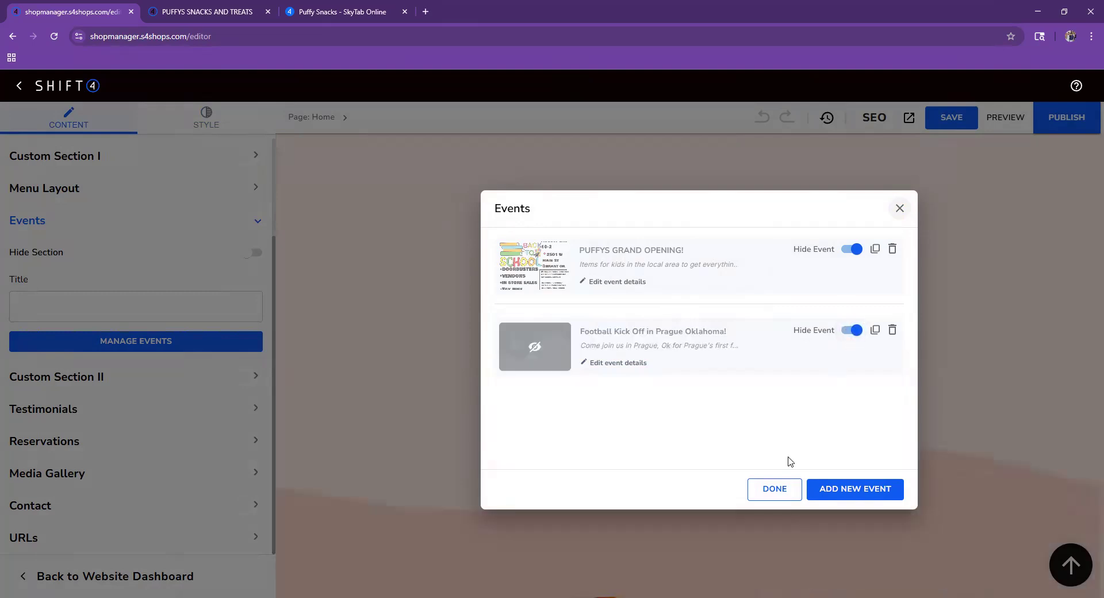
{"action": "left_click", "coordinate": [786, 498]}
- Title the Events section 'Heard on Hurd' and begin adding a new event
{"action": "left_click", "coordinate": [145, 308]}
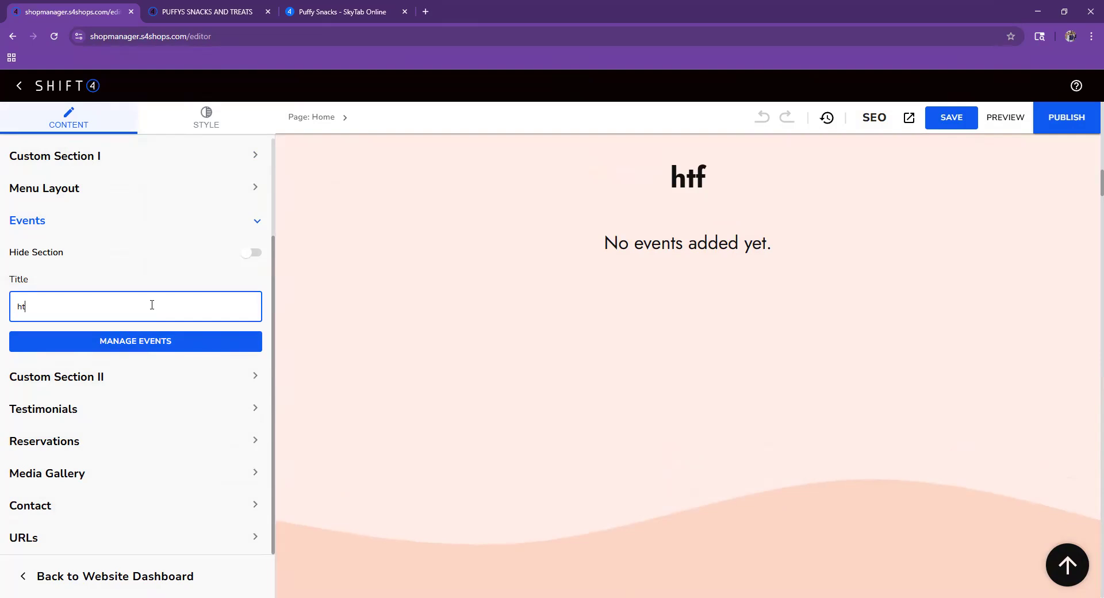
{"action": "key", "text": "BackSpace"}
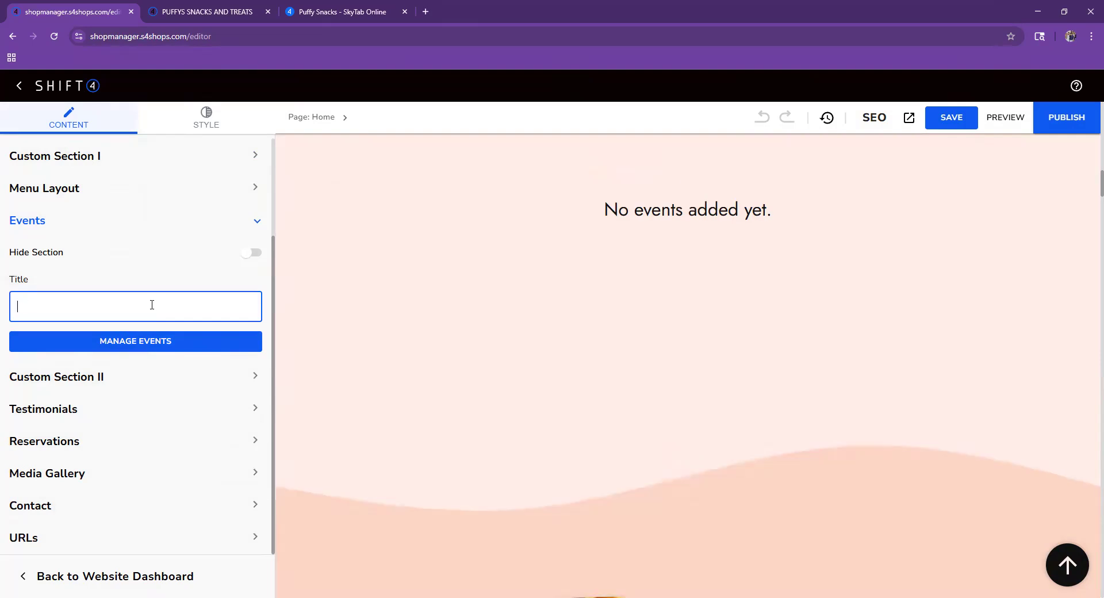
{"action": "type", "text": "Heard on "}
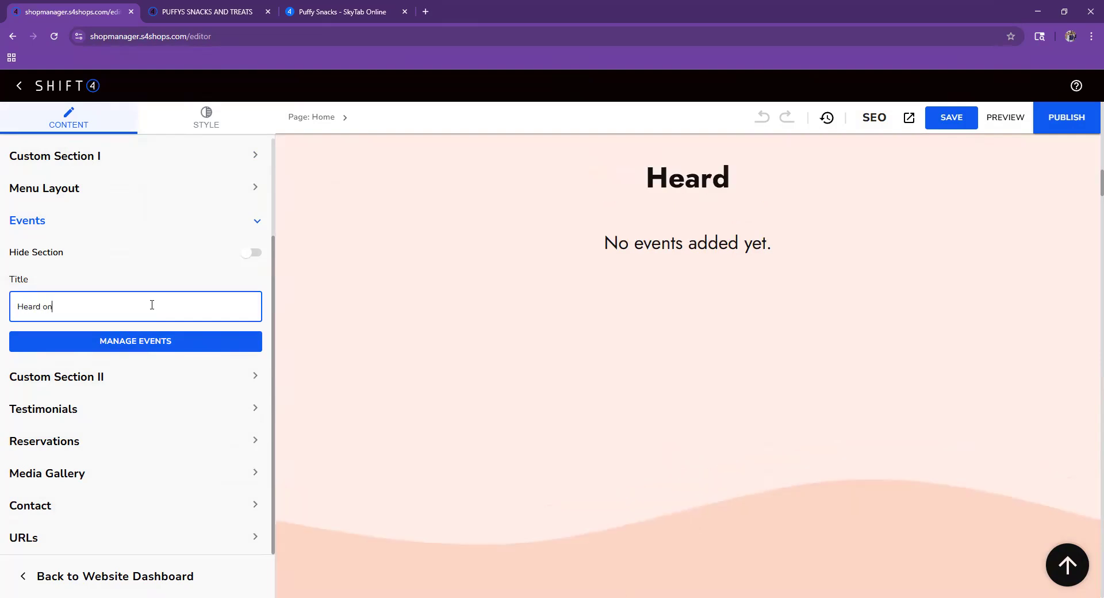
{"action": "type", "text": "Hurd"}
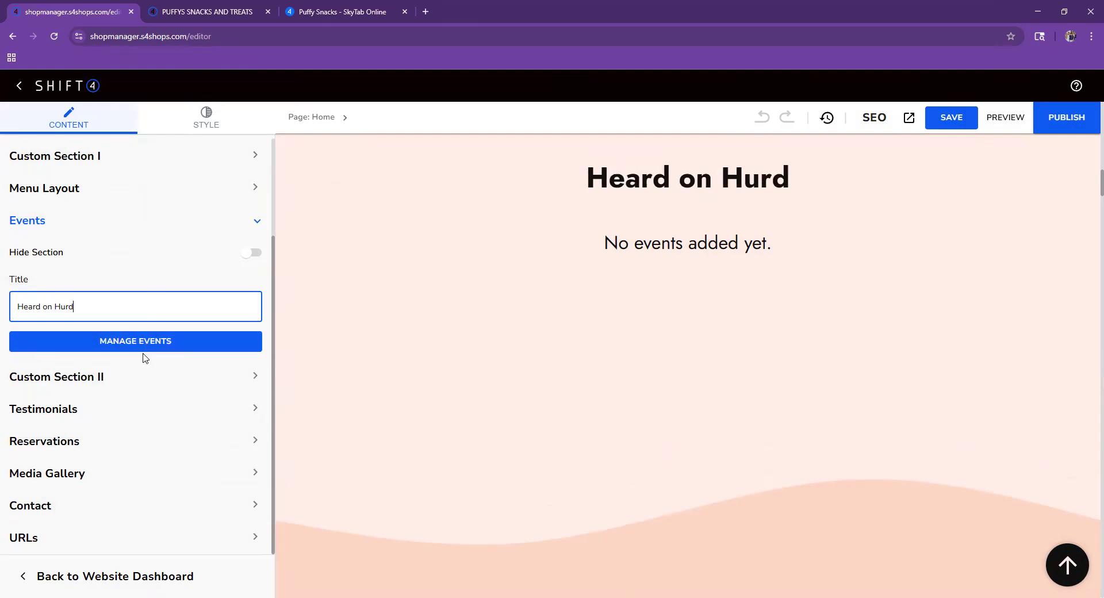
{"action": "left_click", "coordinate": [166, 341]}
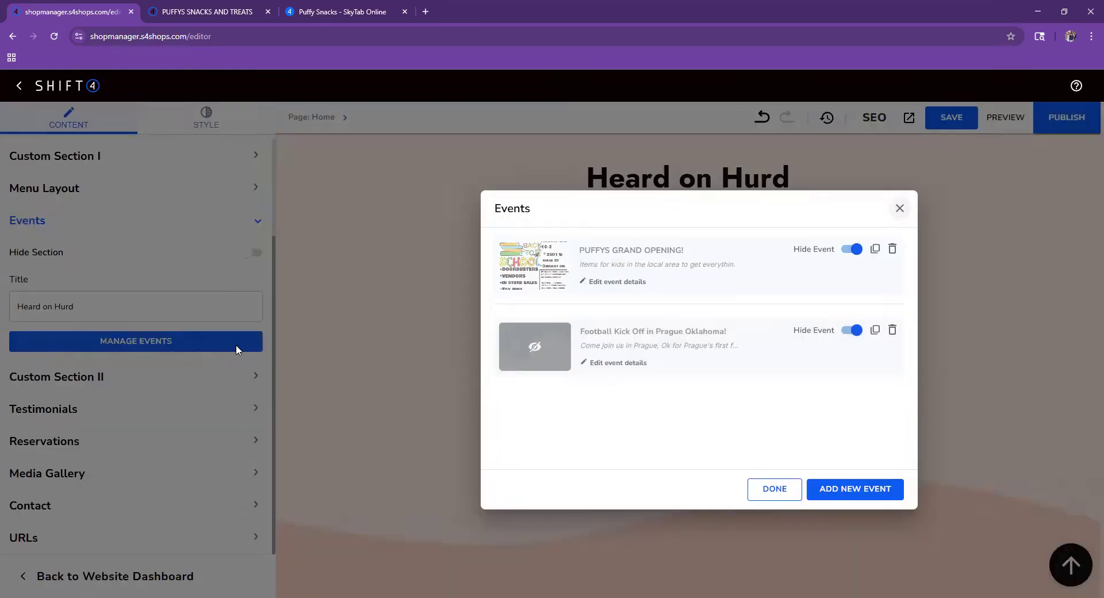
{"action": "left_click", "coordinate": [900, 494]}
- Name the new event and set its start to 08/13/2025 at 09:00 AM
{"action": "left_click", "coordinate": [640, 288]}
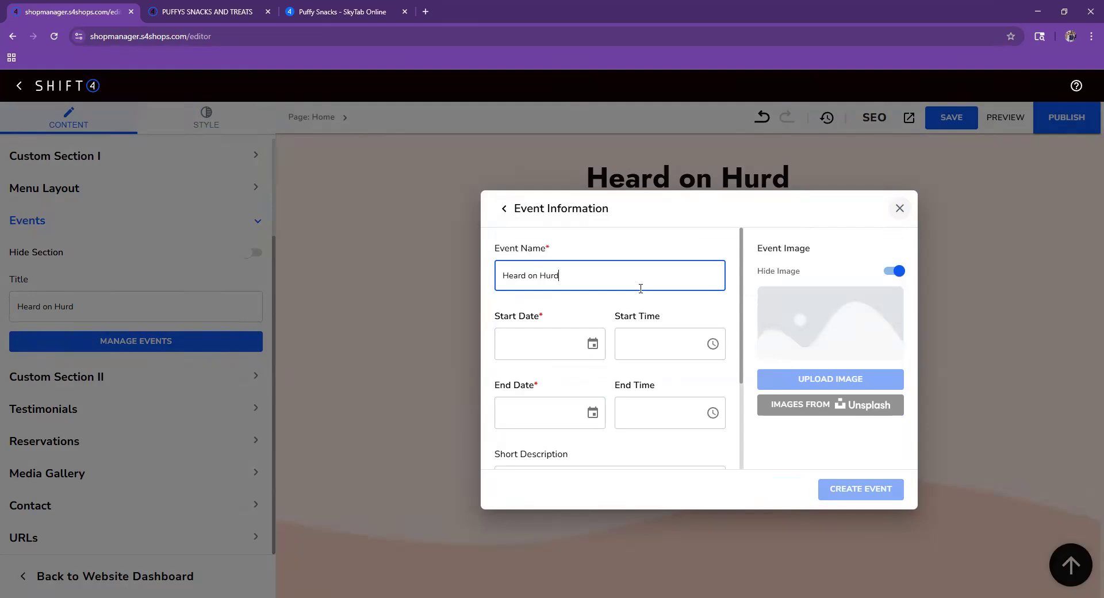
{"action": "left_click", "coordinate": [535, 345]}
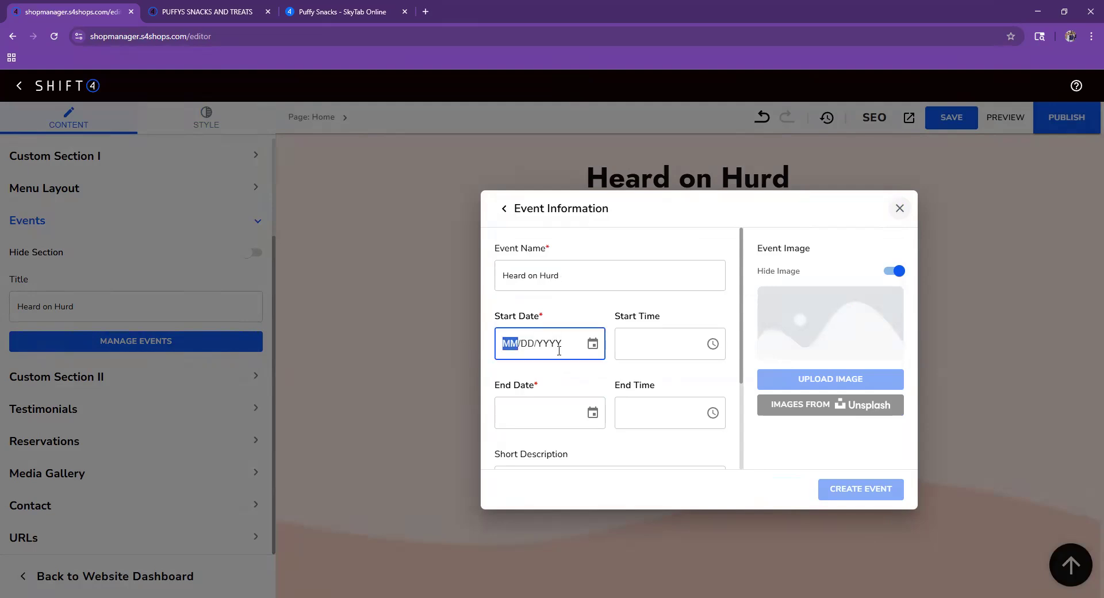
{"action": "type", "text": "08/13/0202"}
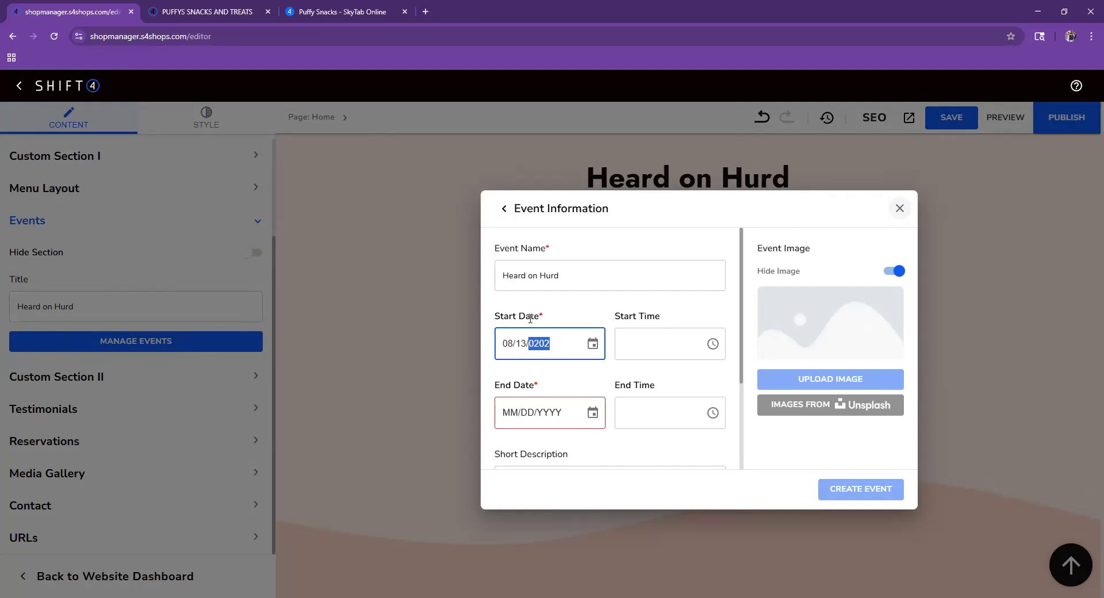
{"action": "left_click", "coordinate": [697, 347]}
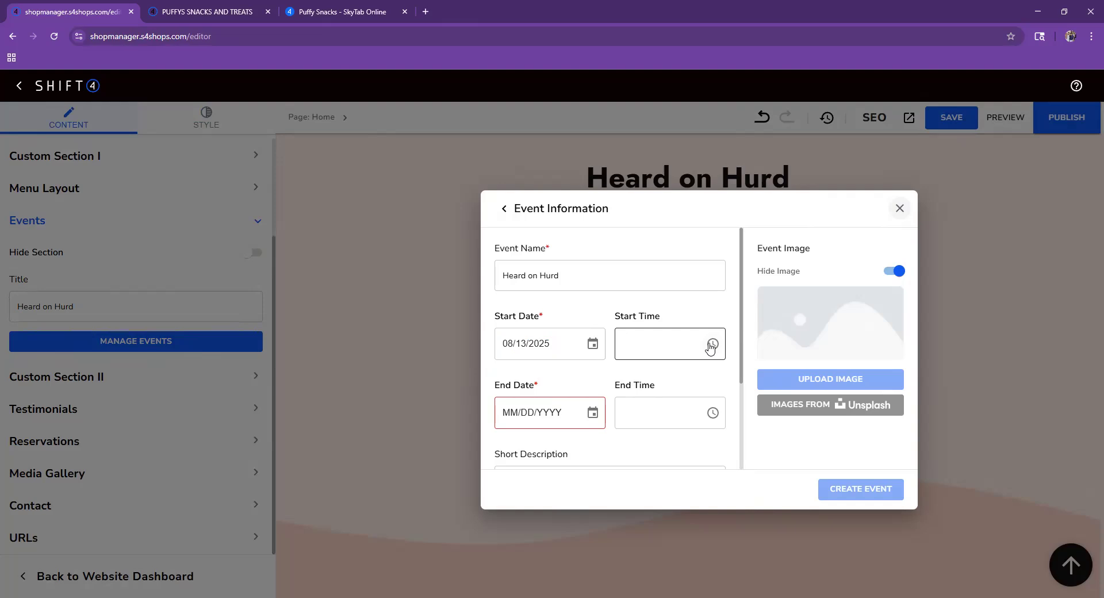
{"action": "left_click", "coordinate": [712, 344]}
{"action": "scroll", "coordinate": [627, 430], "scroll_direction": "down", "scroll_amount": 2}
{"action": "scroll", "coordinate": [628, 443], "scroll_direction": "down", "scroll_amount": 1}
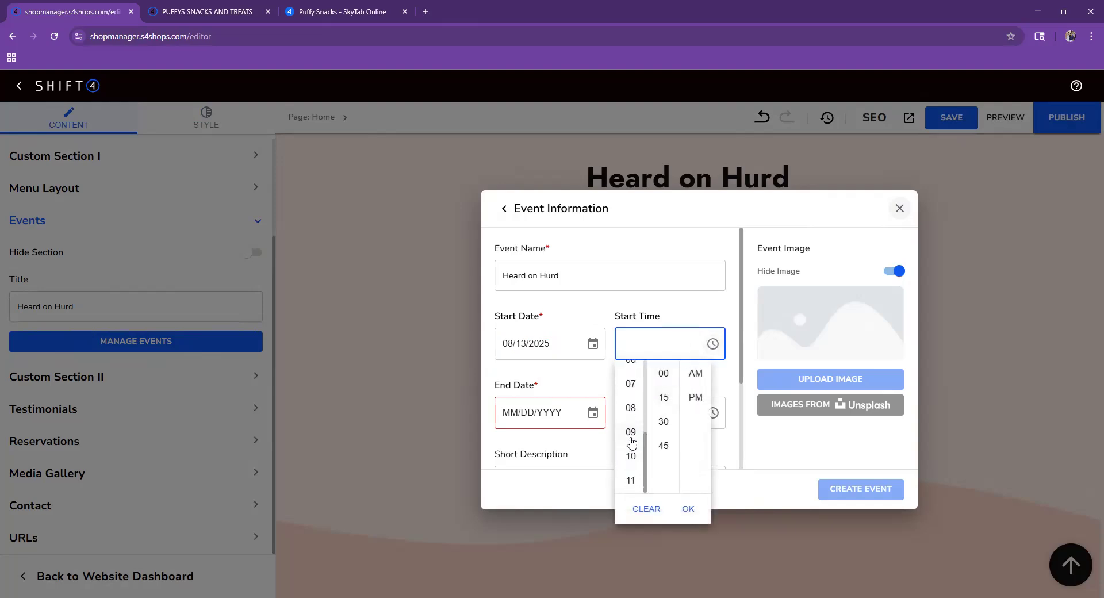
{"action": "left_click", "coordinate": [630, 437]}
{"action": "left_click", "coordinate": [722, 379]}
- Set the event's end to 08/14/2025 at 05:00 PM
{"action": "left_click", "coordinate": [507, 420]}
{"action": "type", "text": "08/"}
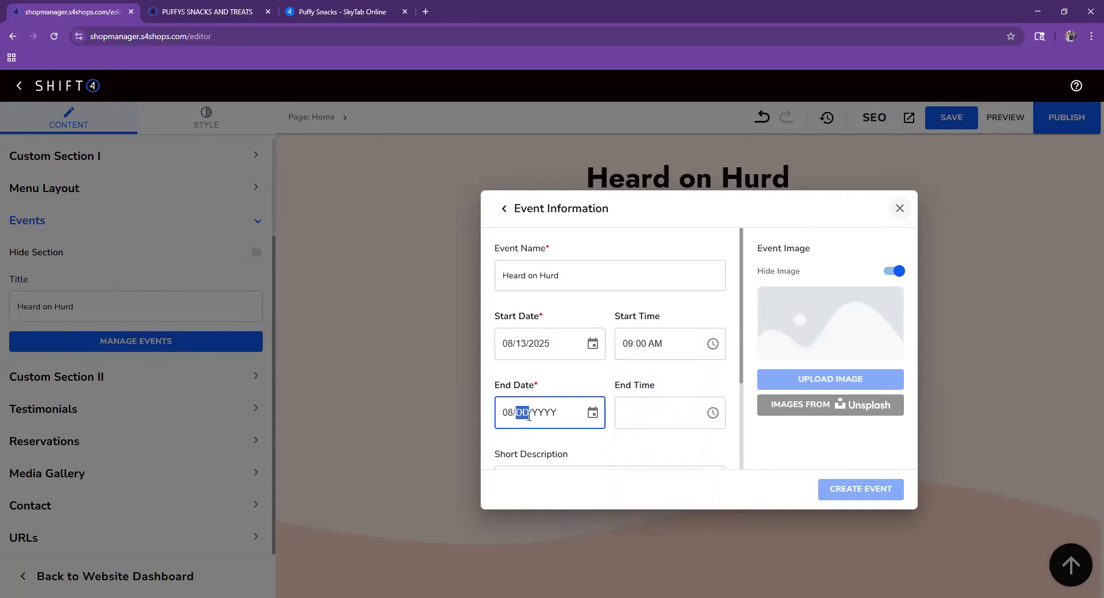
{"action": "type", "text": "14/2025"}
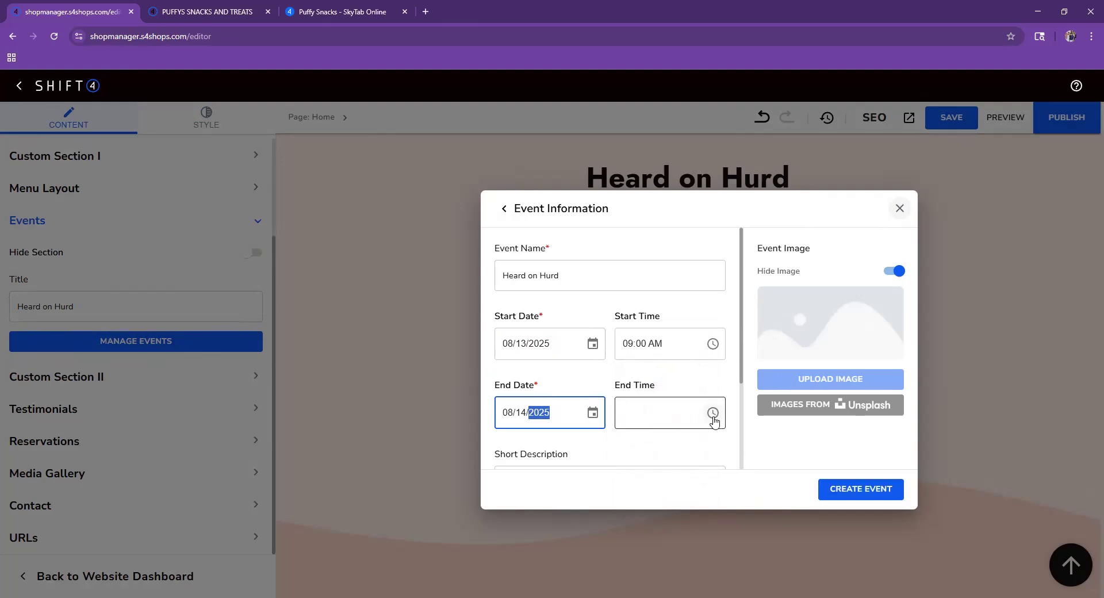
{"action": "left_click", "coordinate": [713, 418]}
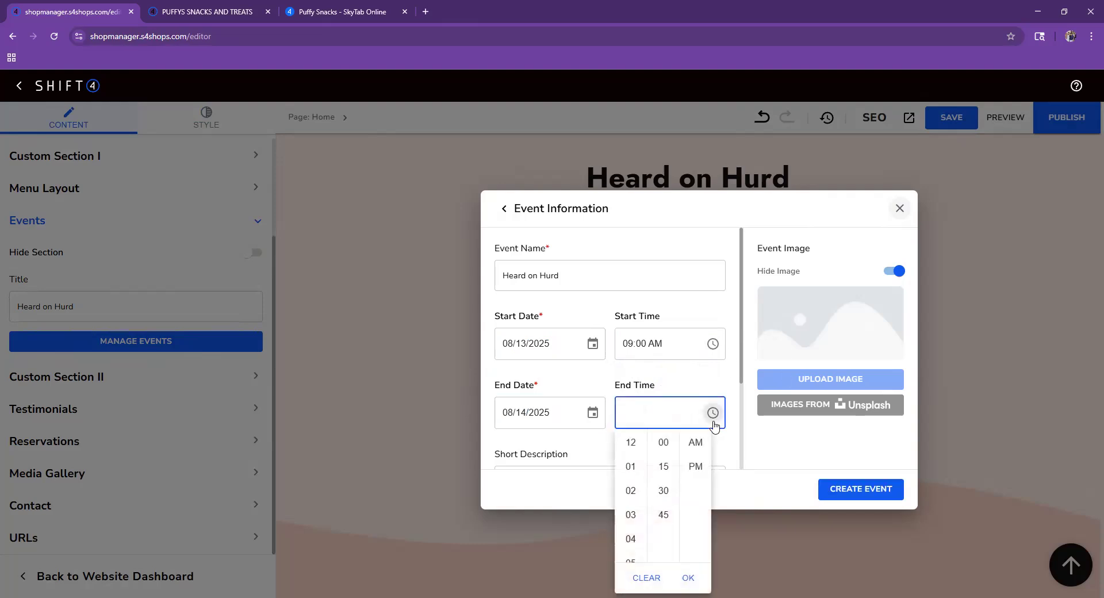
{"action": "left_click", "coordinate": [631, 564]}
{"action": "left_click", "coordinate": [696, 465]}
{"action": "scroll", "coordinate": [638, 442], "scroll_direction": "down", "scroll_amount": 1}
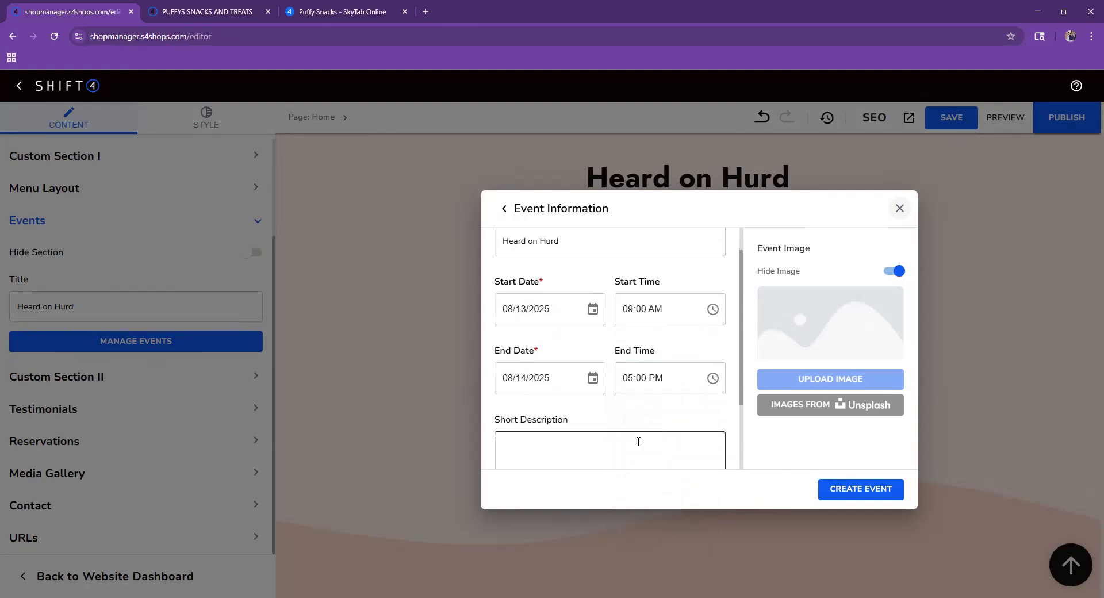
- Enter placeholder short description text and enable Event Image, cancelling the image upload
{"action": "left_click", "coordinate": [618, 450]}
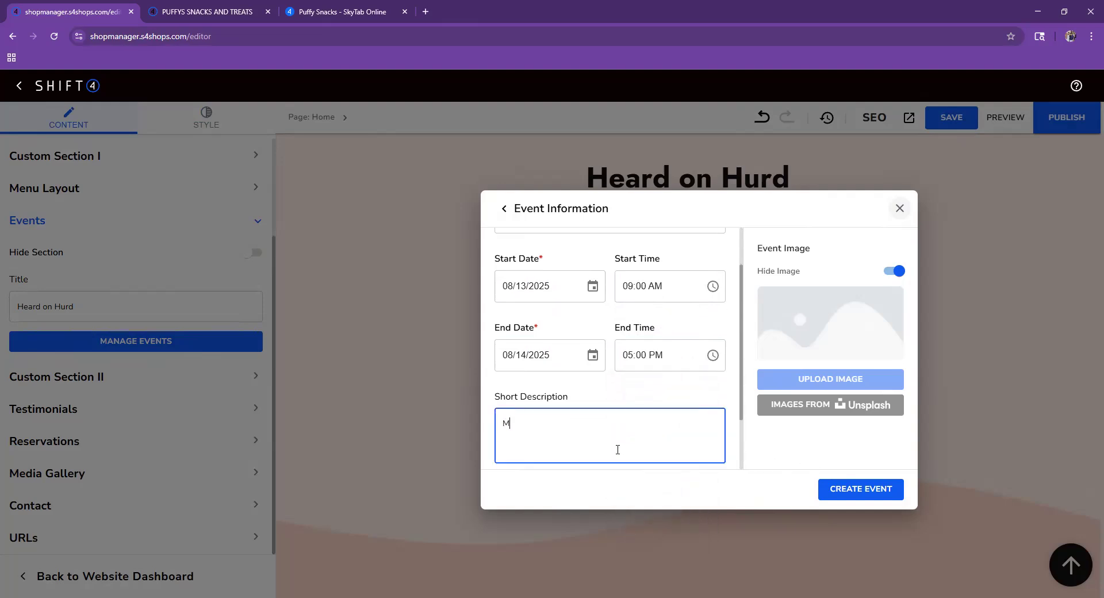
{"action": "type", "text": "Mgdsdssedsfsfsfsd"}
{"action": "left_click", "coordinate": [778, 275]}
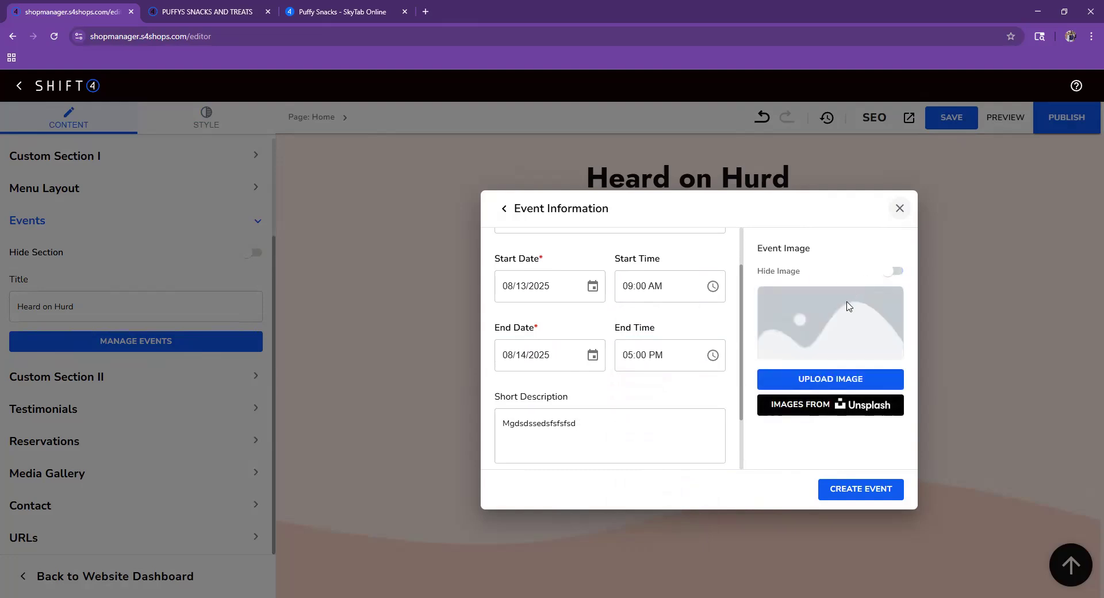
{"action": "left_click", "coordinate": [845, 374]}
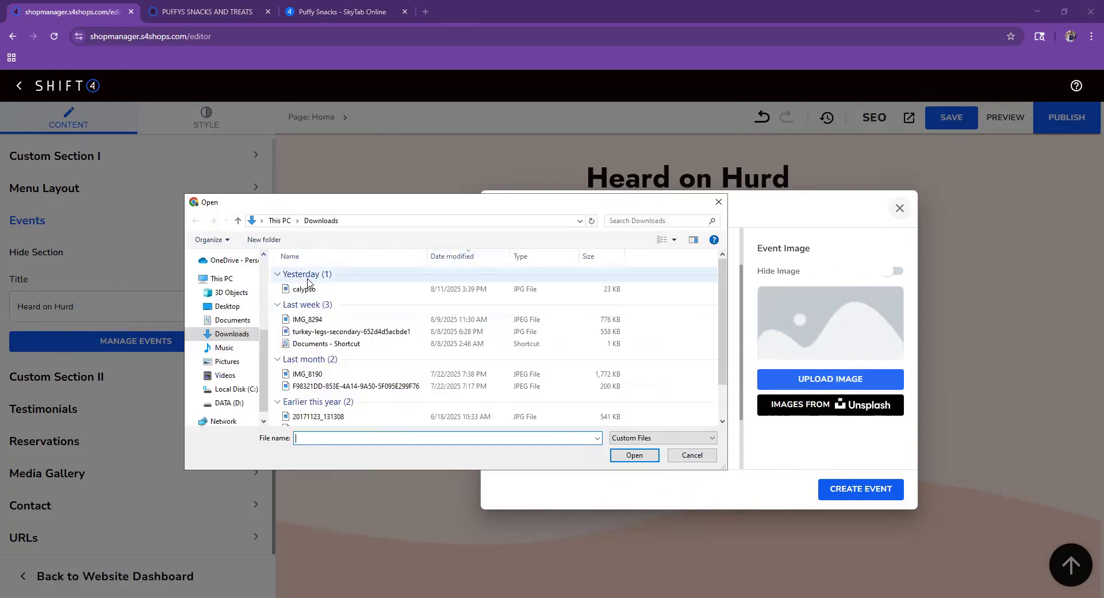
{"action": "double_click", "coordinate": [582, 296]}
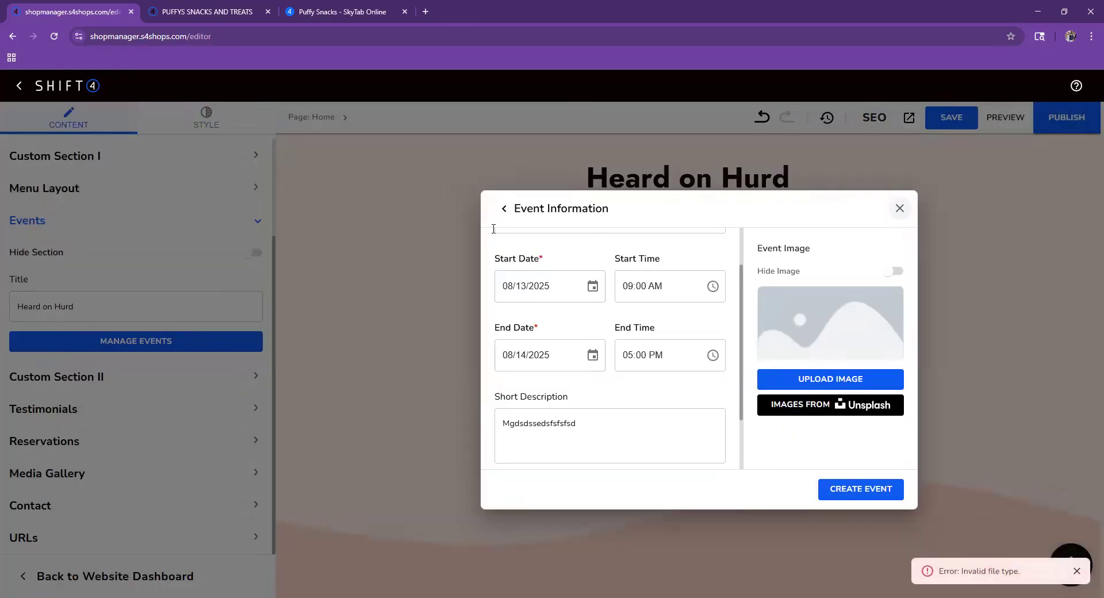
{"action": "left_click", "coordinate": [859, 377]}
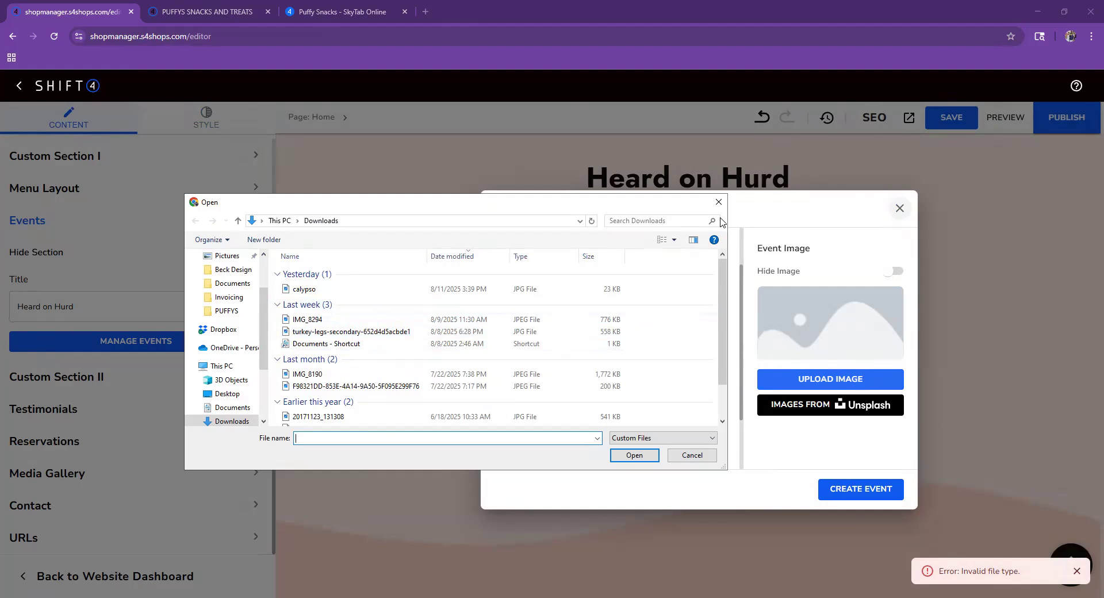
{"action": "left_click", "coordinate": [718, 202]}
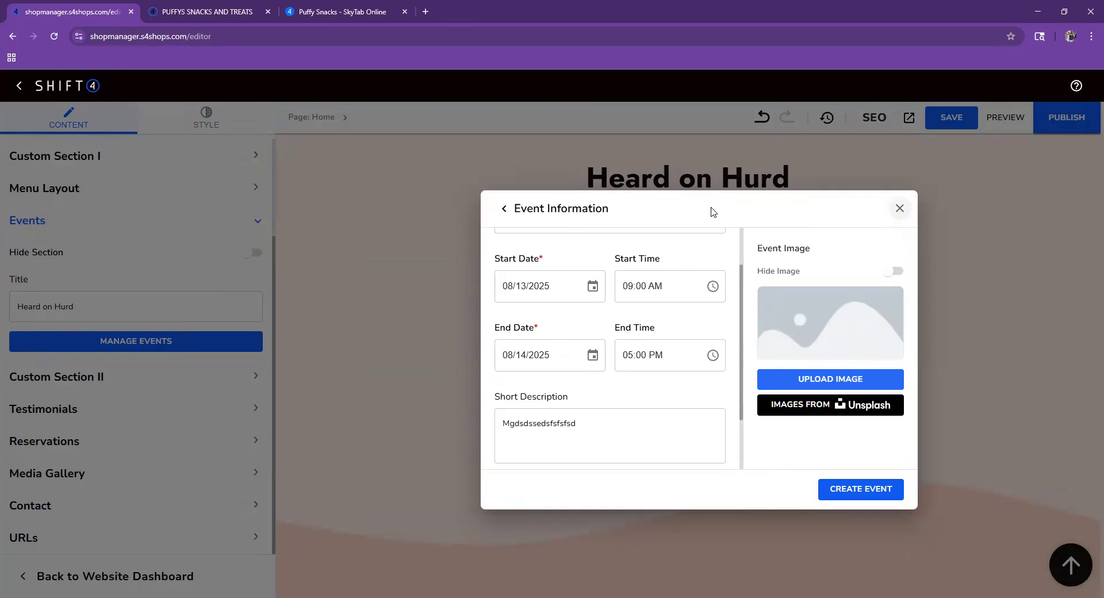
- Create the Heard on Hurd event and retype the Events title as 'Come visit us at heard on hurt in Durant'
{"action": "left_click", "coordinate": [860, 489]}
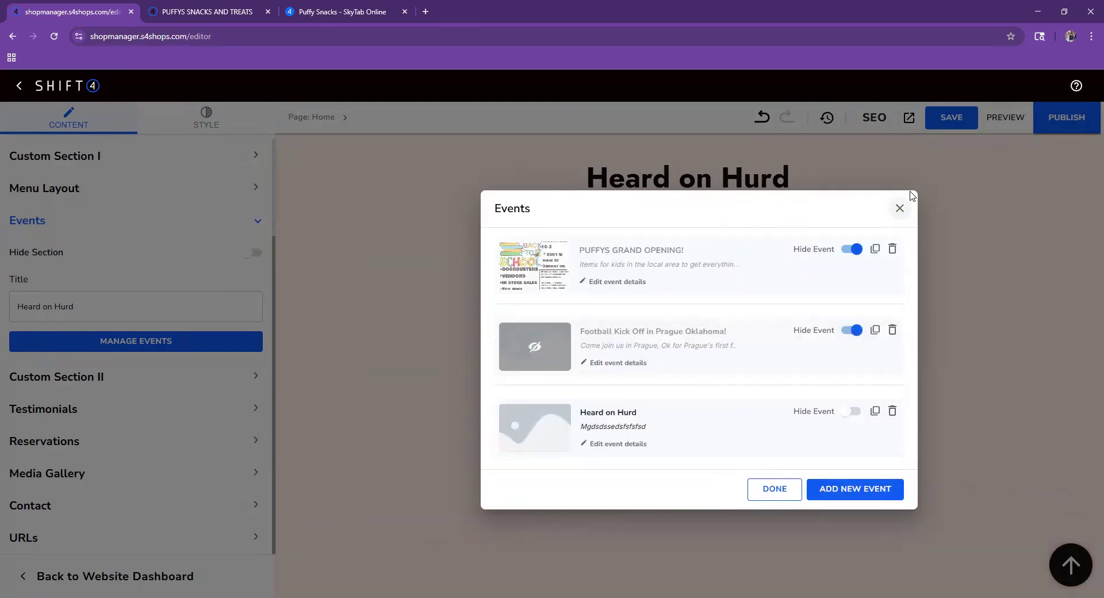
{"action": "left_click", "coordinate": [794, 490]}
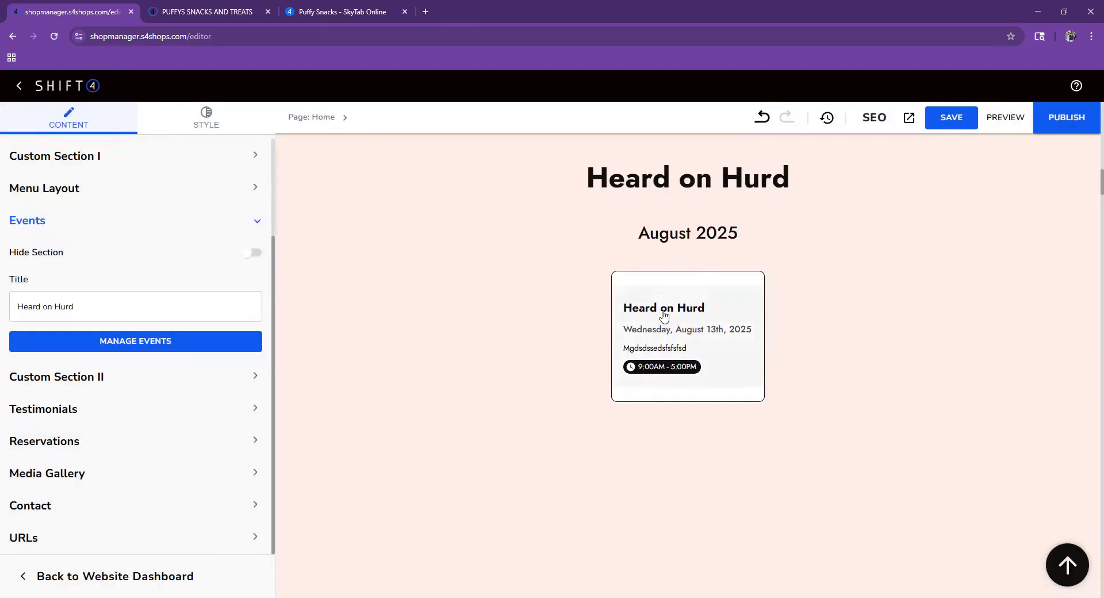
{"action": "left_click", "coordinate": [153, 299]}
{"action": "key", "text": "ctrl+a"}
{"action": "key", "text": "BackSpace"}
{"action": "type", "text": "COme b"}
{"action": "key", "text": "BackSpace"}
{"action": "type", "text": "v"}
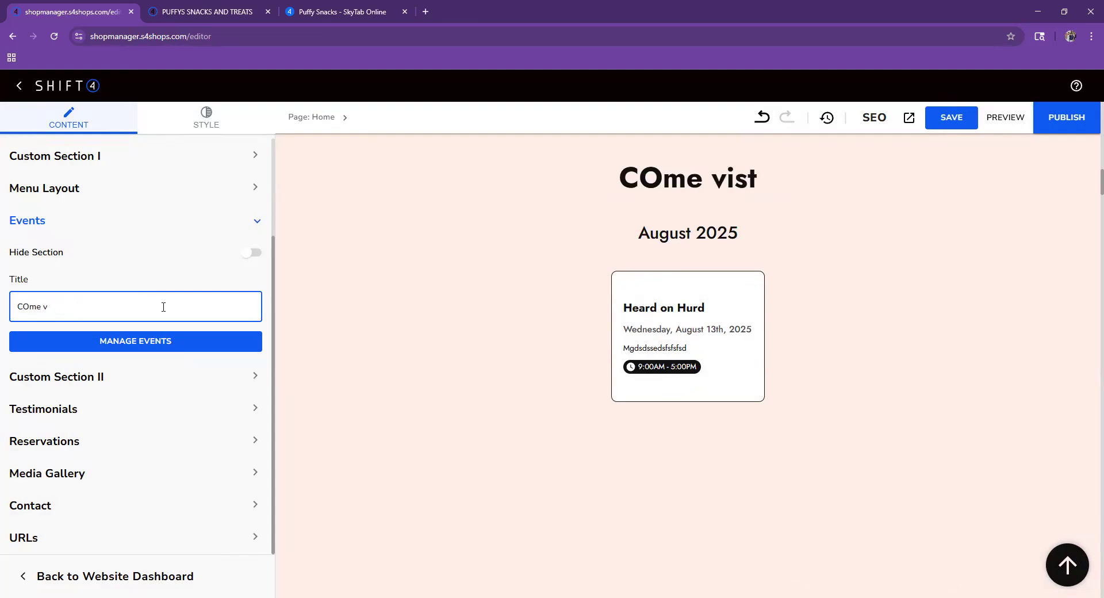
{"action": "type", "text": "ist me "}
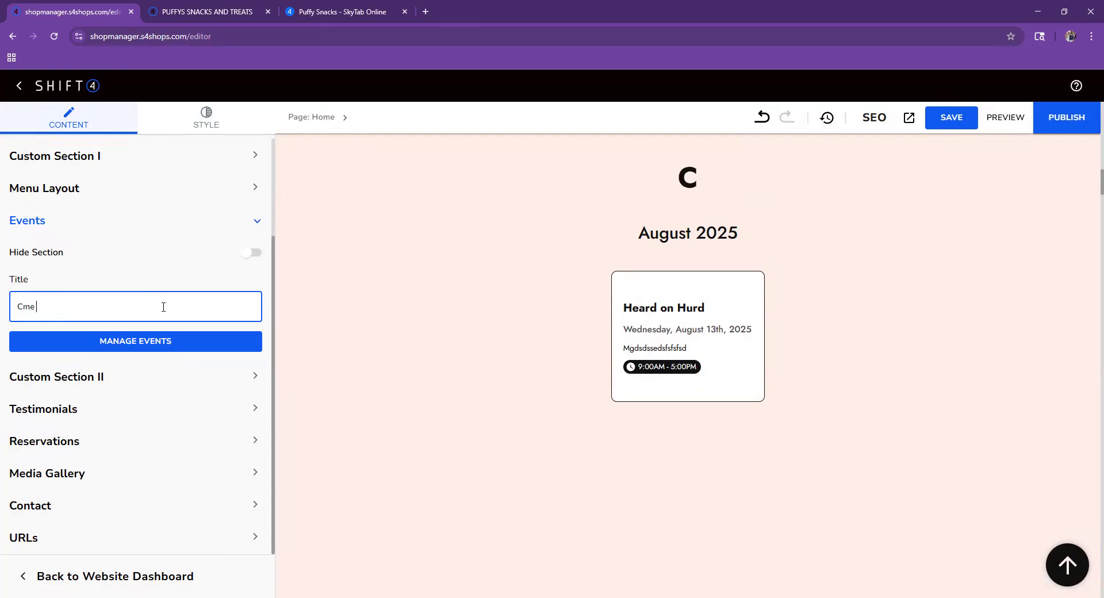
{"action": "type", "text": "visit us "}
{"action": "type", "text": "in"}
{"action": "key", "text": "BackSpace"}
{"action": "key", "text": "BackSpace"}
{"action": "type", "text": "at he"}
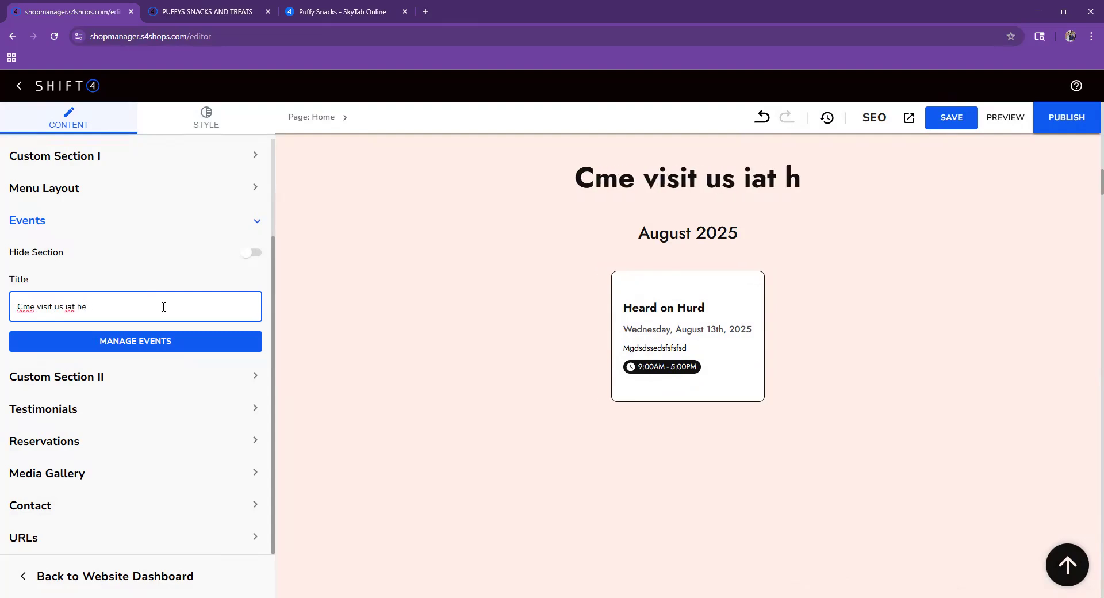
{"action": "type", "text": "ard on hurt in"}
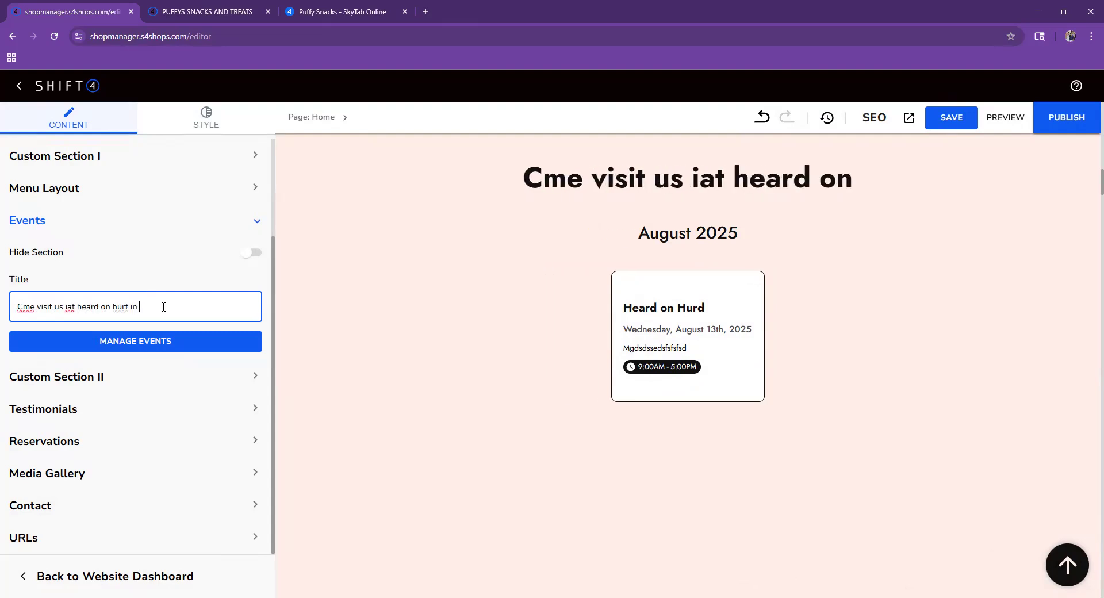
{"action": "type", "text": " Duras"}
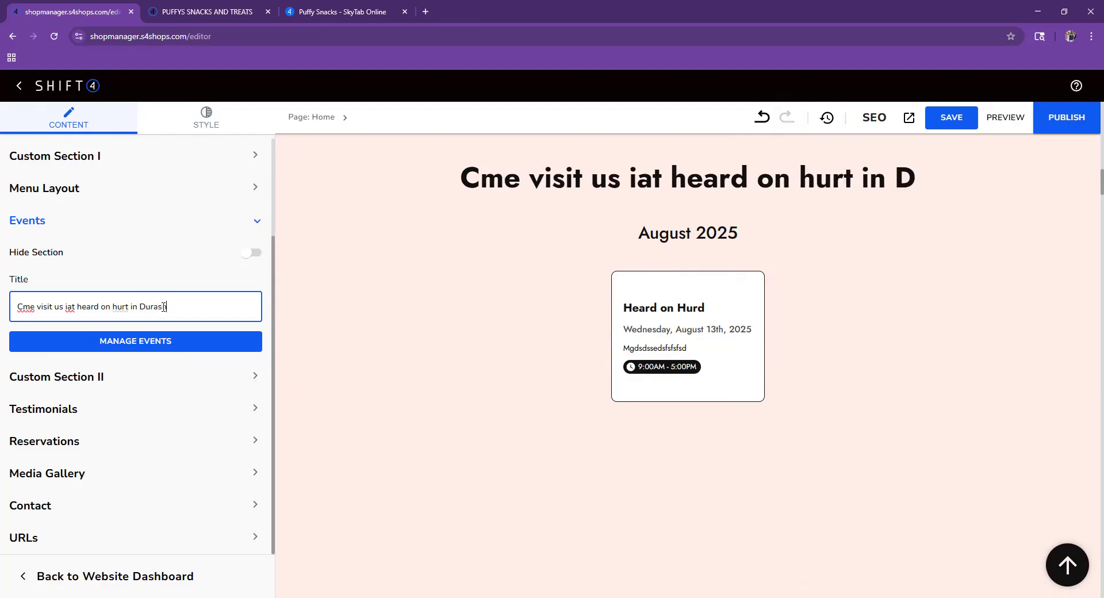
{"action": "type", "text": "nt"}
{"action": "key", "text": "BackSpace"}
{"action": "key", "text": "BackSpace"}
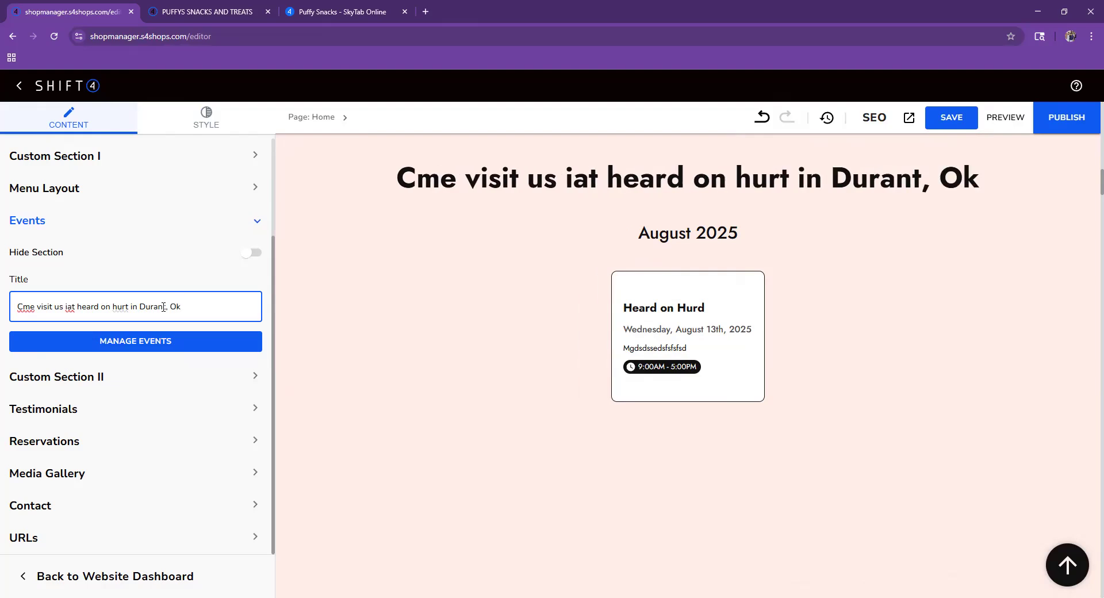
- Remove the stray 'i' before 'at' and add the missing 'o' in the title
{"action": "left_click", "coordinate": [68, 307]}
{"action": "key", "text": "BackSpace"}
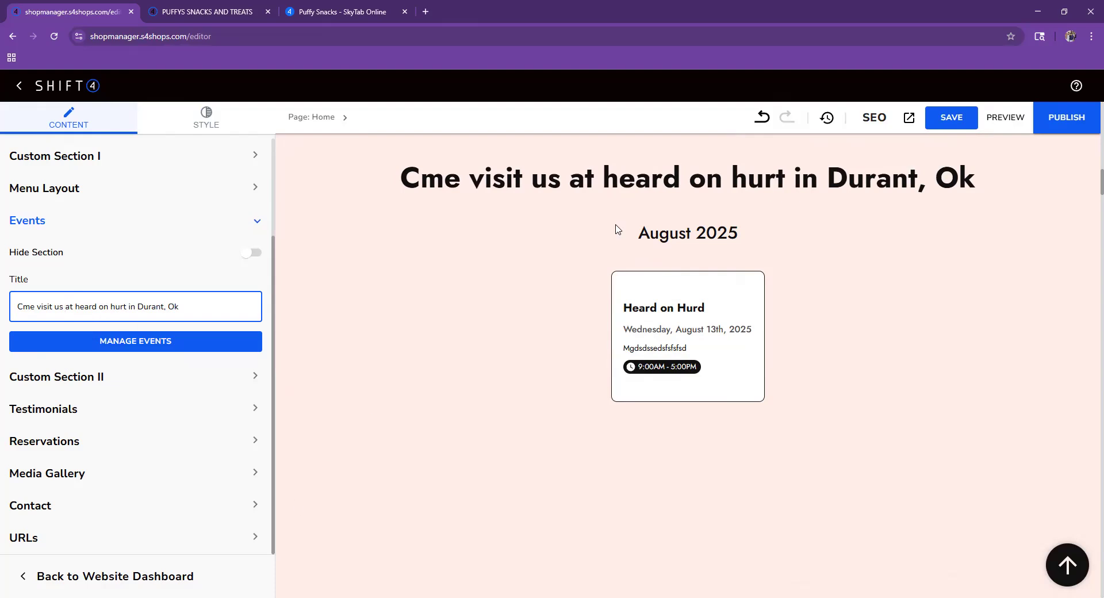
{"action": "scroll", "coordinate": [521, 334], "scroll_direction": "up", "scroll_amount": 4}
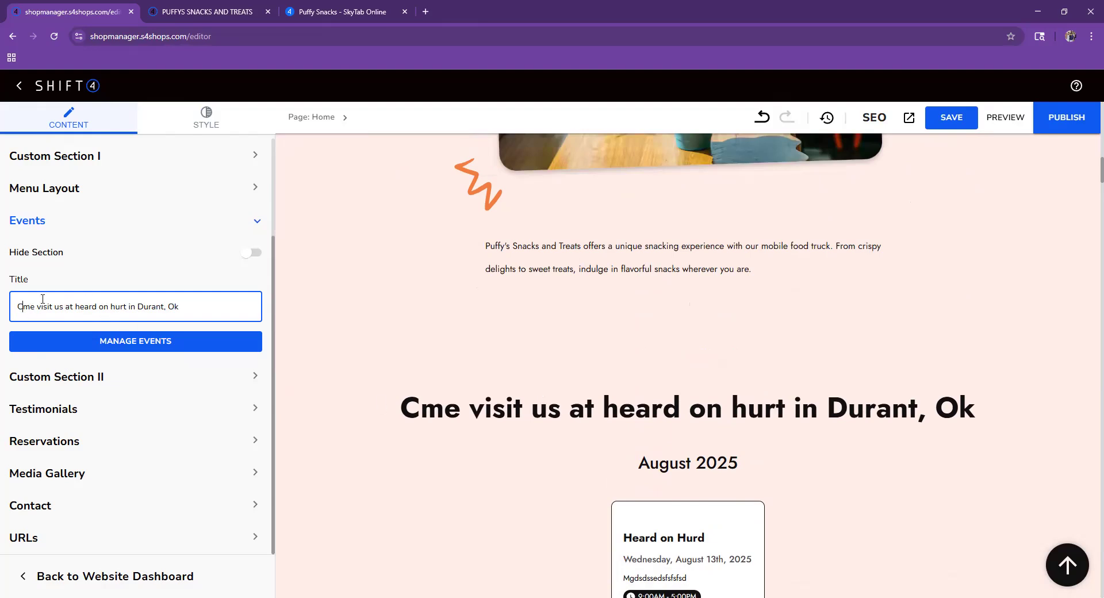
{"action": "type", "text": "o"}
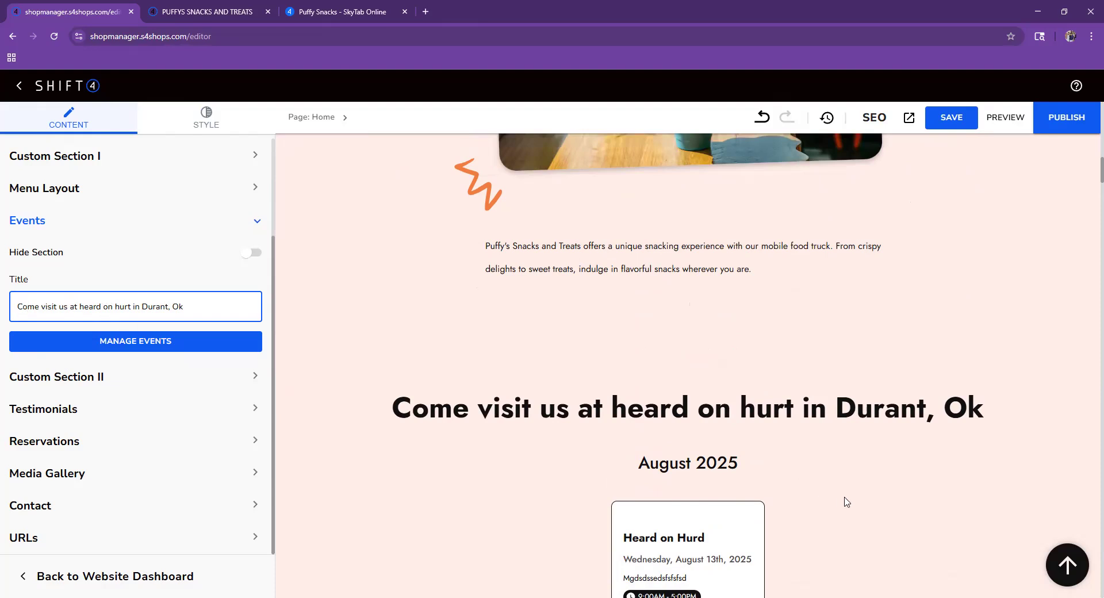
{"action": "scroll", "coordinate": [873, 584], "scroll_direction": "down", "scroll_amount": 3}
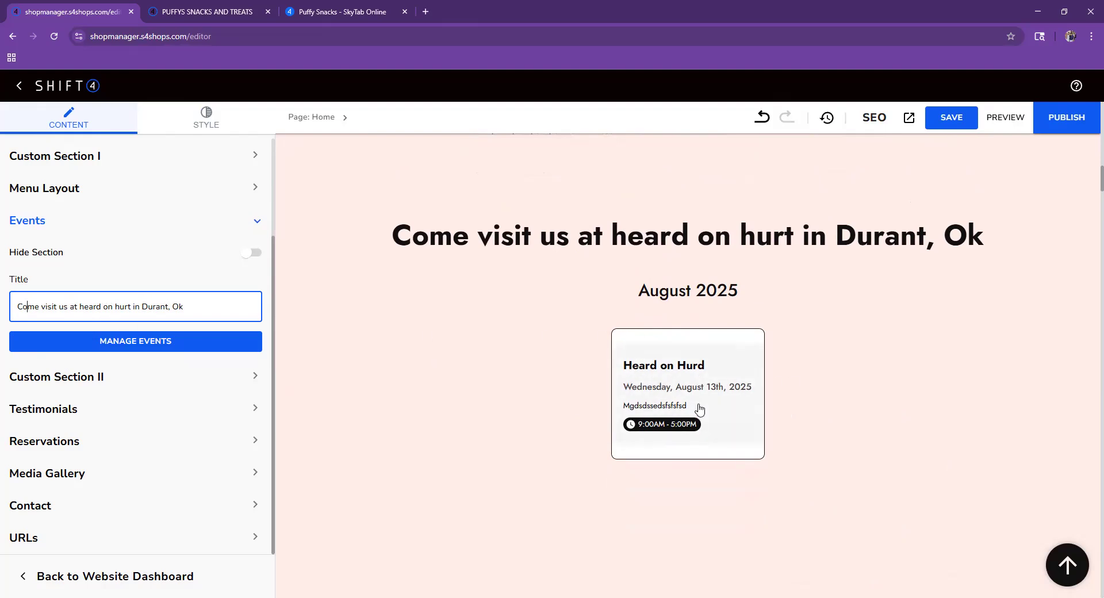
- Unhide then re-hide the PUFFYS GRAND OPENING event, leaving it hidden
{"action": "left_click", "coordinate": [219, 339]}
{"action": "left_click", "coordinate": [850, 250]}
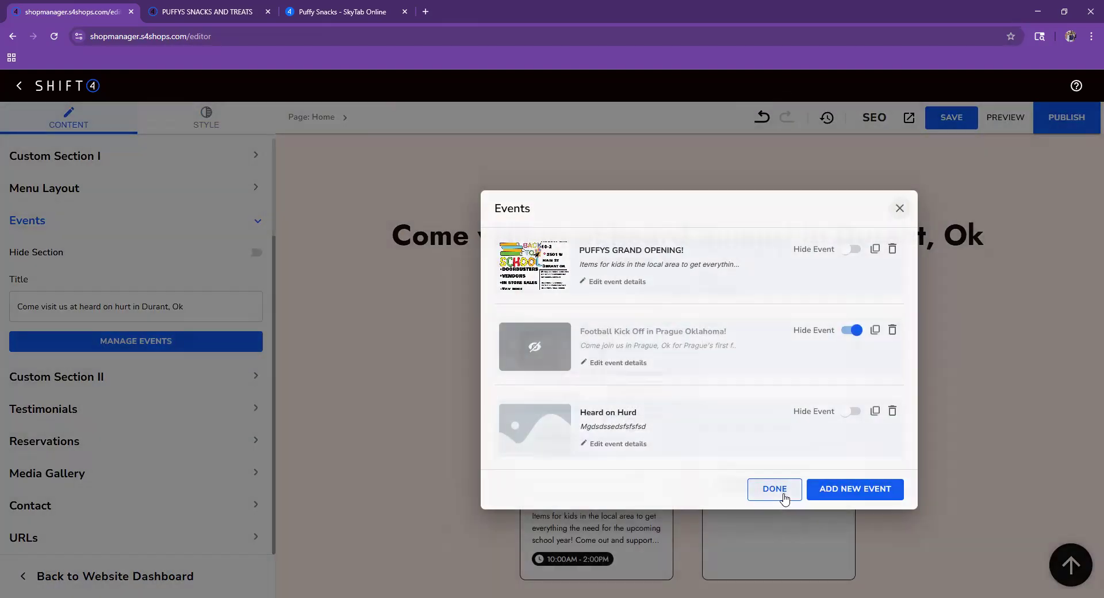
{"action": "left_click", "coordinate": [774, 490]}
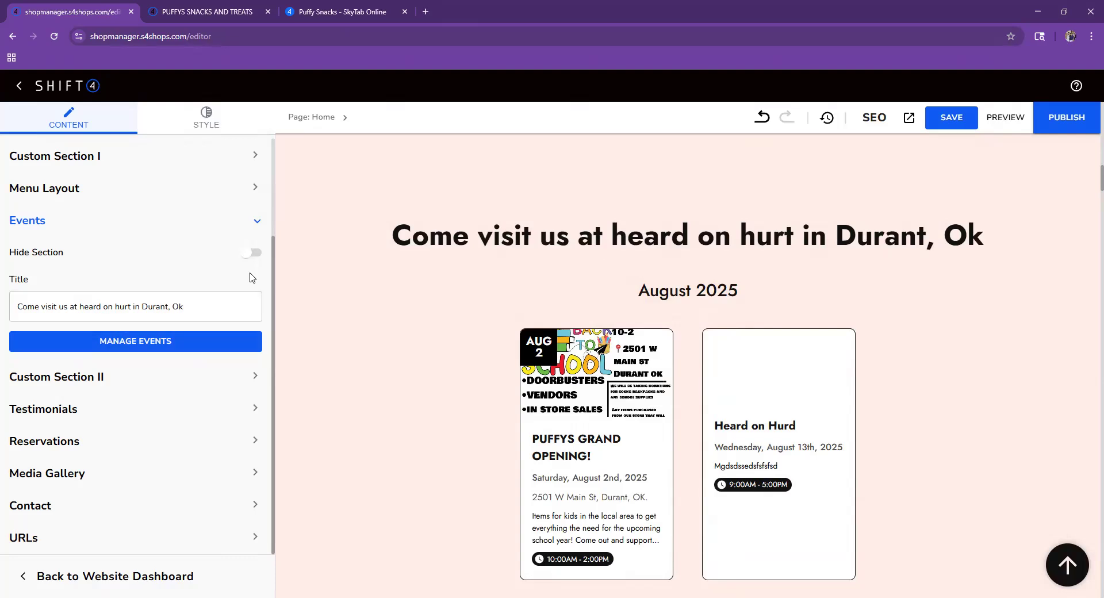
{"action": "left_click", "coordinate": [221, 342]}
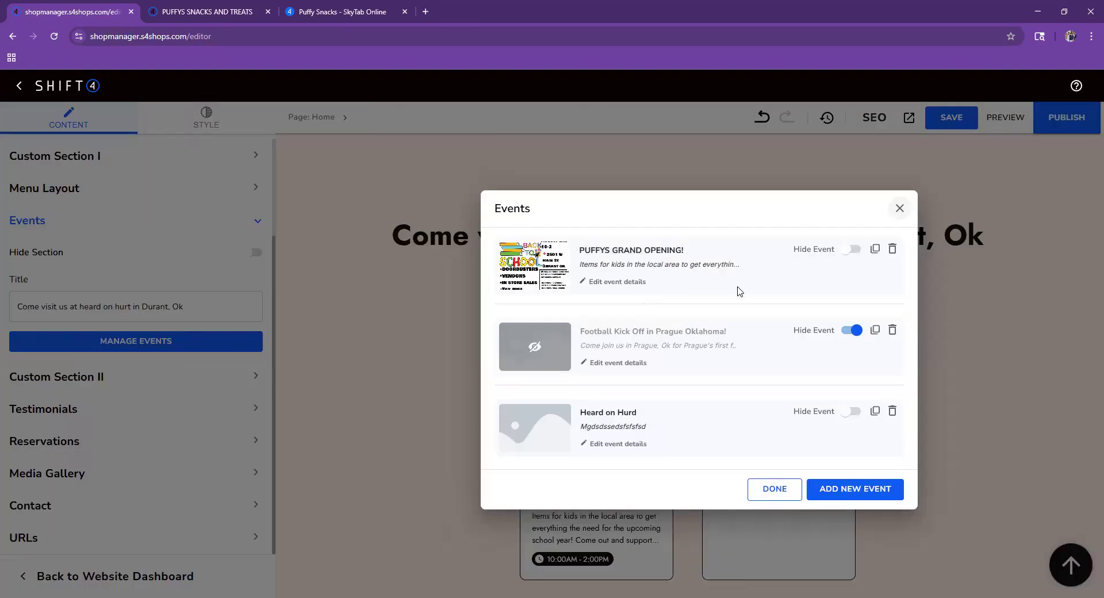
{"action": "left_click", "coordinate": [851, 249]}
{"action": "left_click", "coordinate": [784, 488]}
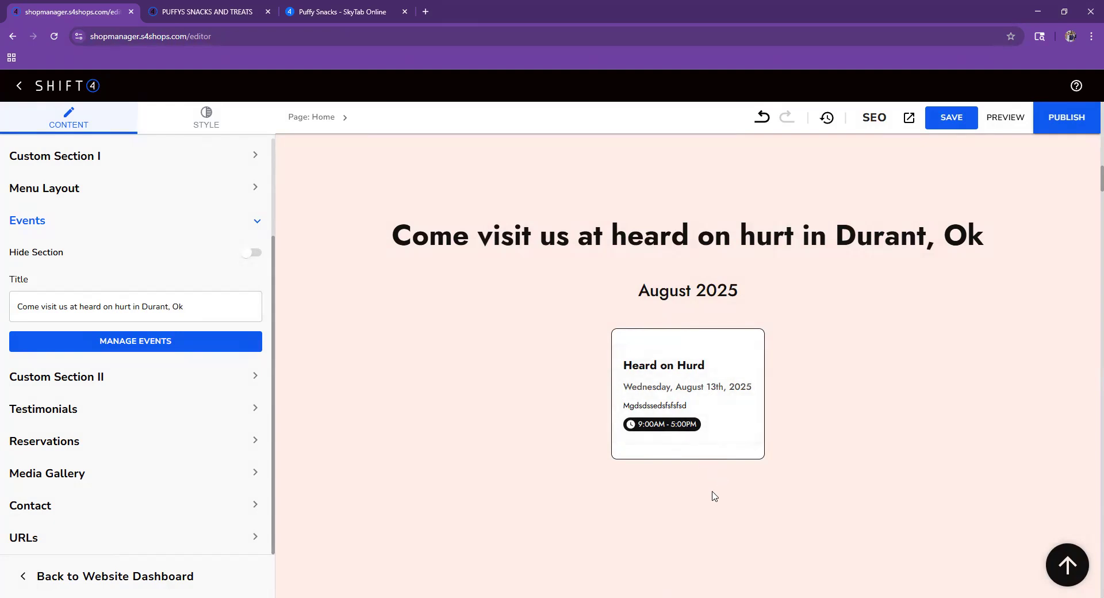
- Recheck which events are visible and save the site changes
{"action": "left_click", "coordinate": [242, 342]}
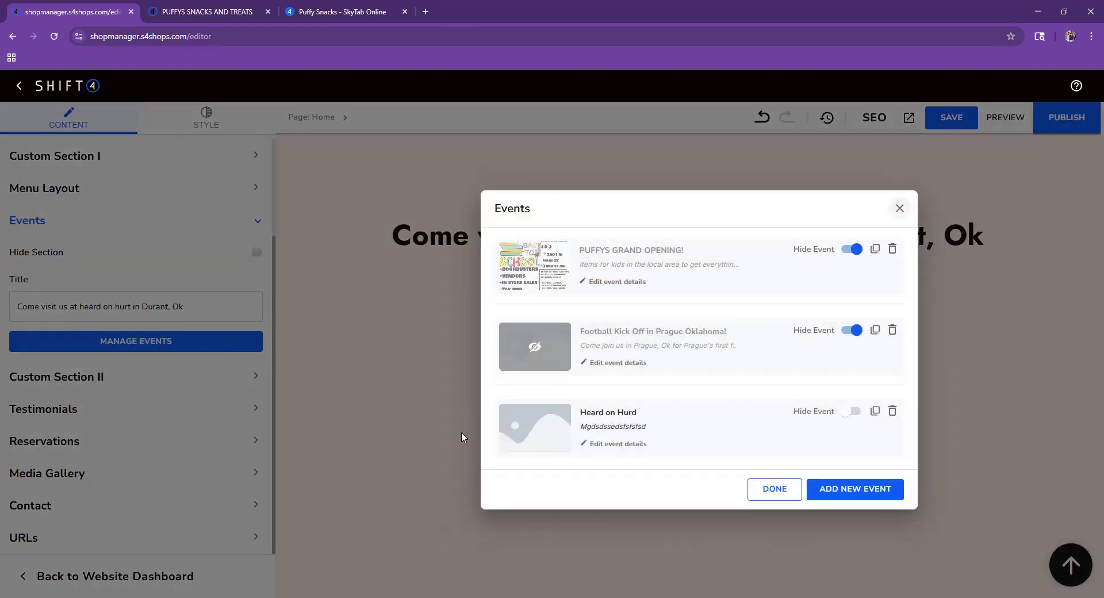
{"action": "left_click", "coordinate": [767, 490]}
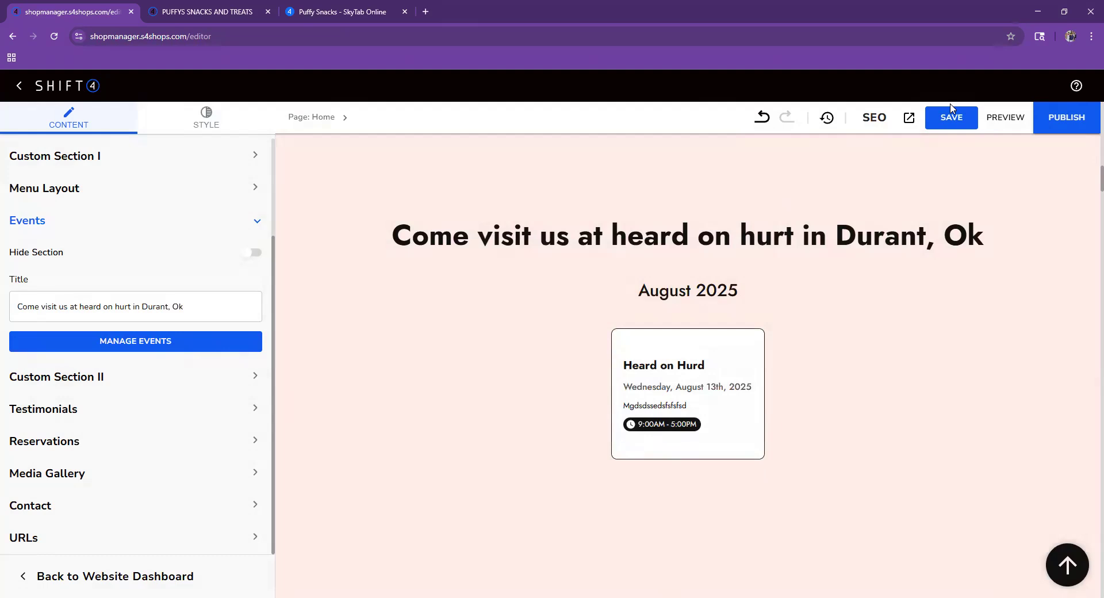
{"action": "left_click", "coordinate": [964, 125]}
{"action": "left_click", "coordinate": [974, 119]}
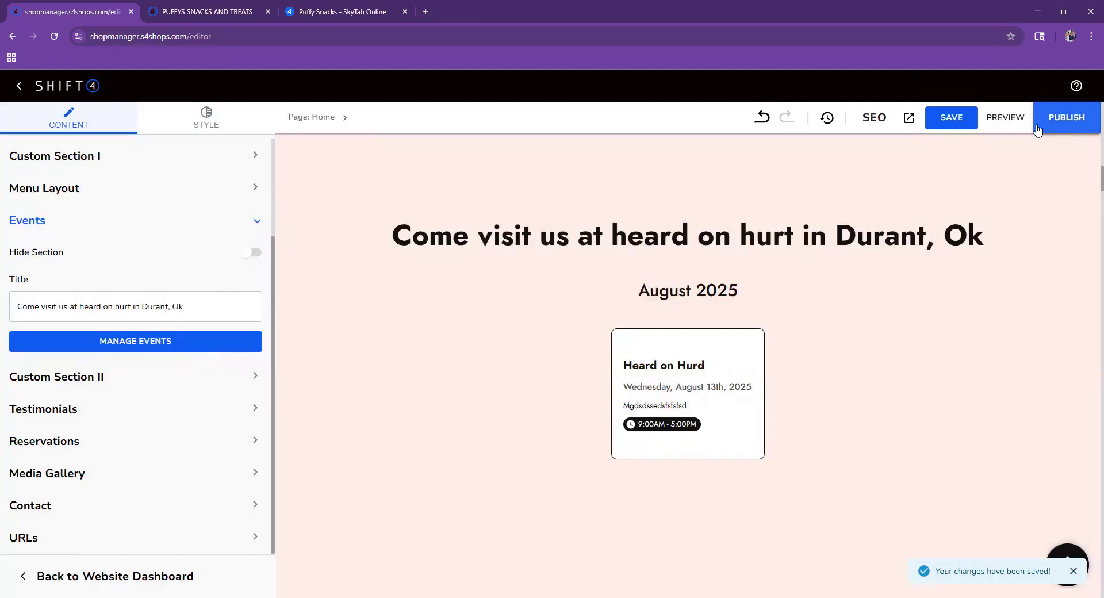
- Publish, then reload puffyssnacks.com to verify the Durant heading and Heard on Hurd card
{"action": "left_click", "coordinate": [1038, 129]}
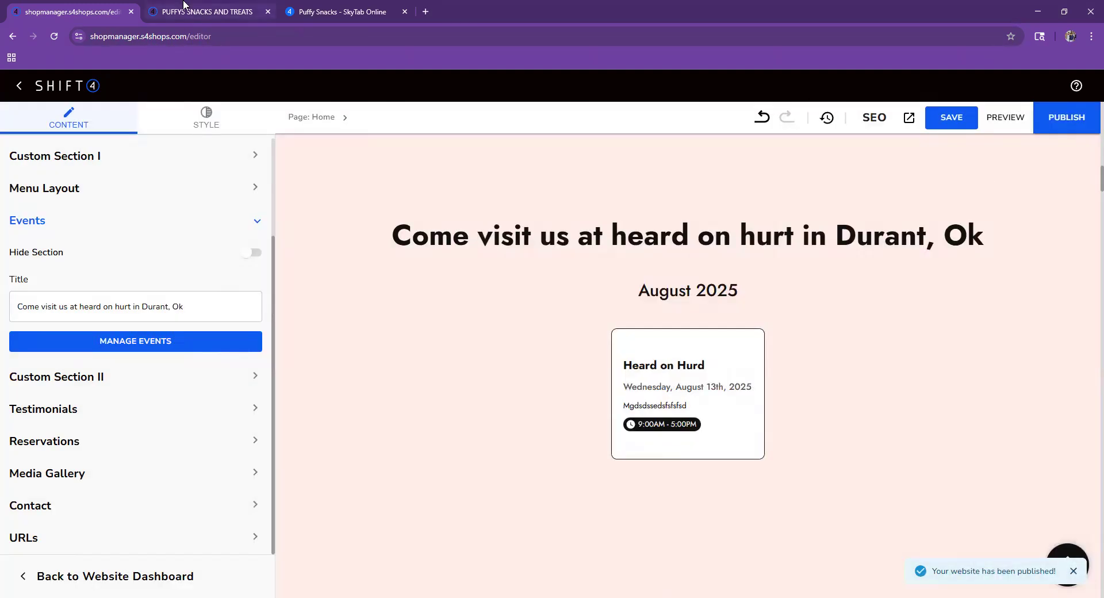
{"action": "left_click", "coordinate": [241, 11]}
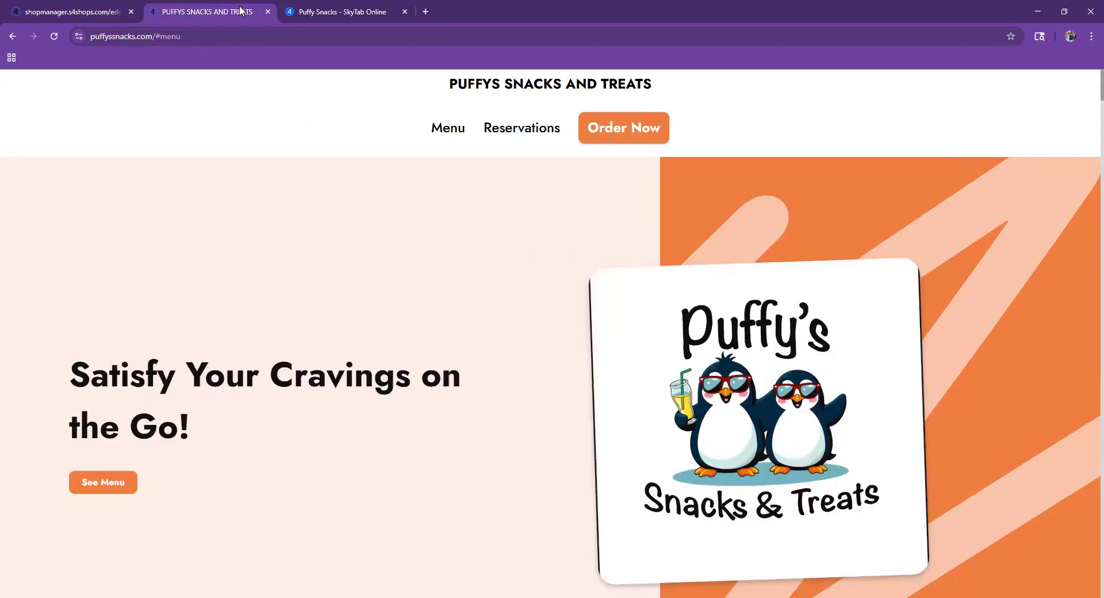
{"action": "left_click", "coordinate": [51, 38]}
{"action": "scroll", "coordinate": [468, 346], "scroll_direction": "down", "scroll_amount": 20}
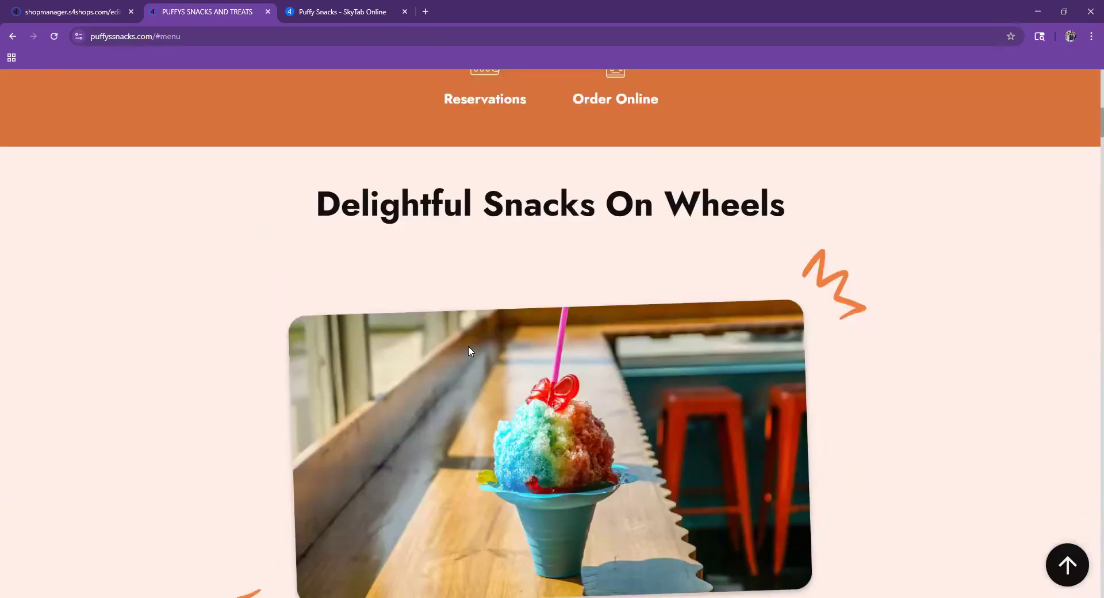
{"action": "scroll", "coordinate": [444, 384], "scroll_direction": "up", "scroll_amount": 3}
{"action": "left_click_drag", "start_coordinate": [23, 244], "coordinate": [834, 189]}
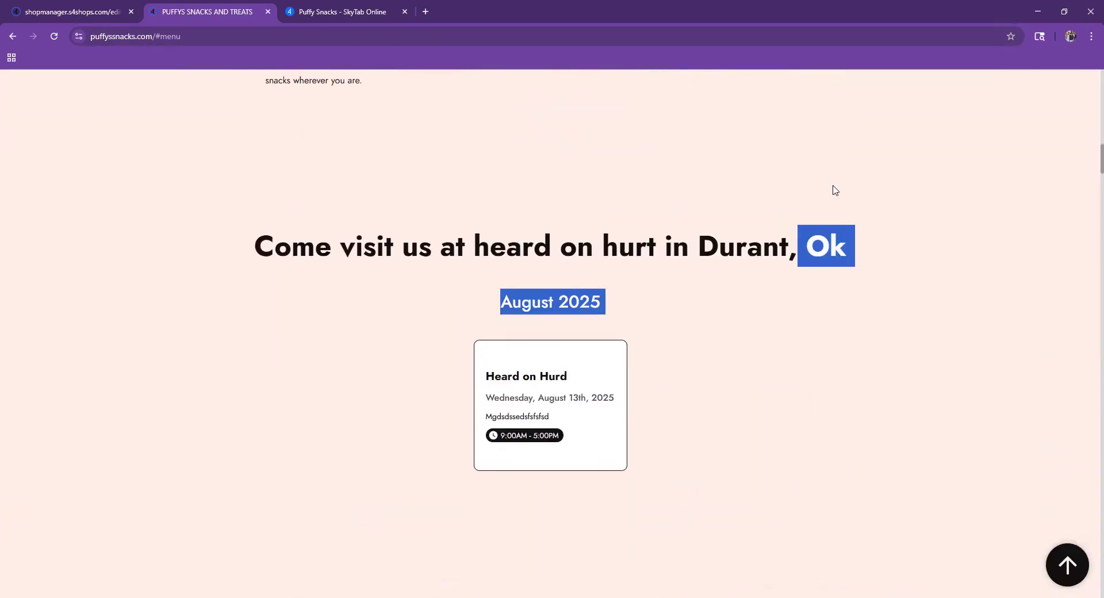
{"action": "left_click", "coordinate": [419, 239]}
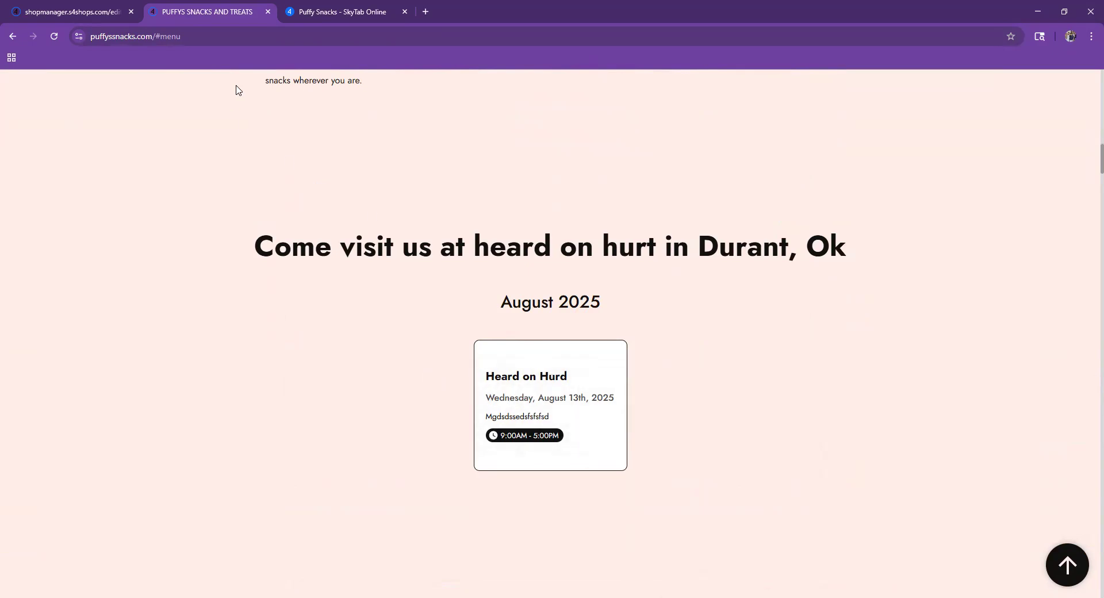
{"action": "left_click", "coordinate": [90, 6]}
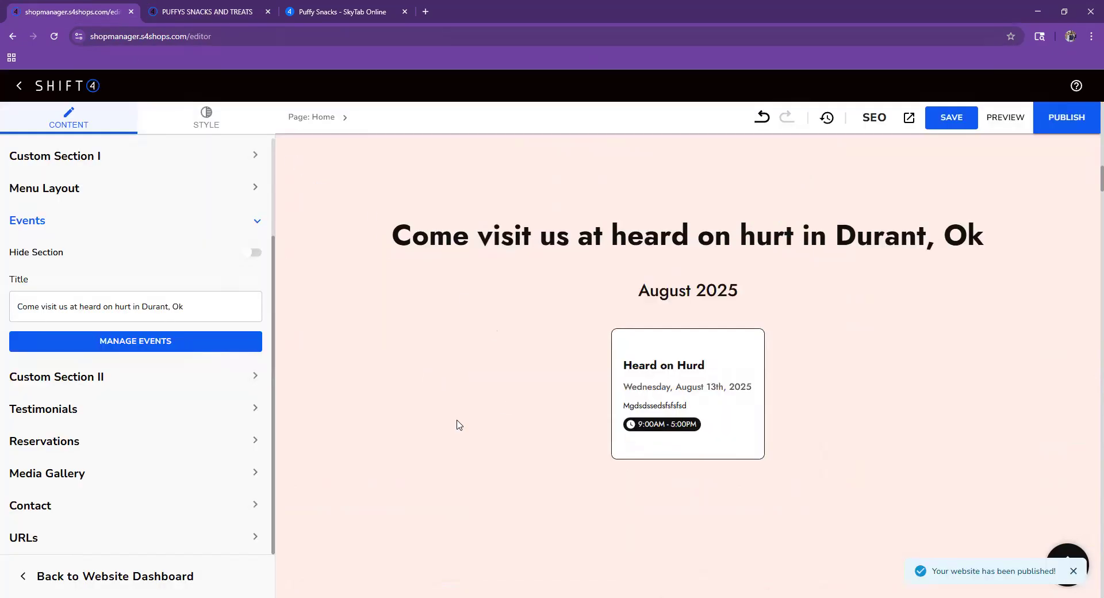
- Hide the Heard on Hurd event, clear the Events title, and save
{"action": "left_click", "coordinate": [248, 340]}
{"action": "left_click", "coordinate": [852, 411]}
{"action": "left_click", "coordinate": [775, 489]}
{"action": "left_click", "coordinate": [124, 317]}
{"action": "key", "text": "ctrl+a"}
{"action": "key", "text": "BackSpace"}
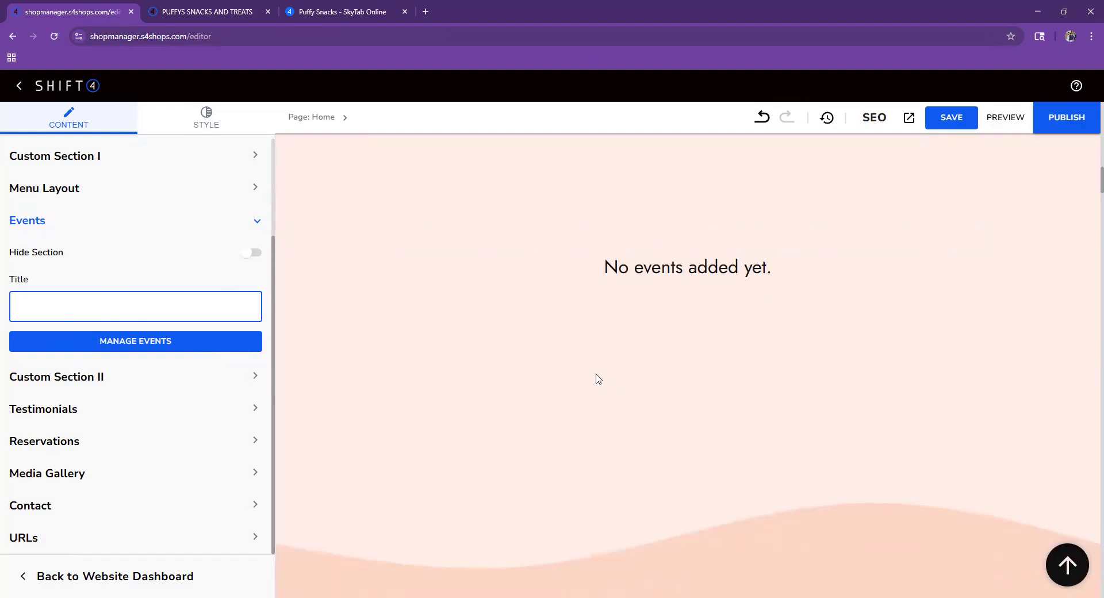
{"action": "left_click", "coordinate": [952, 118]}
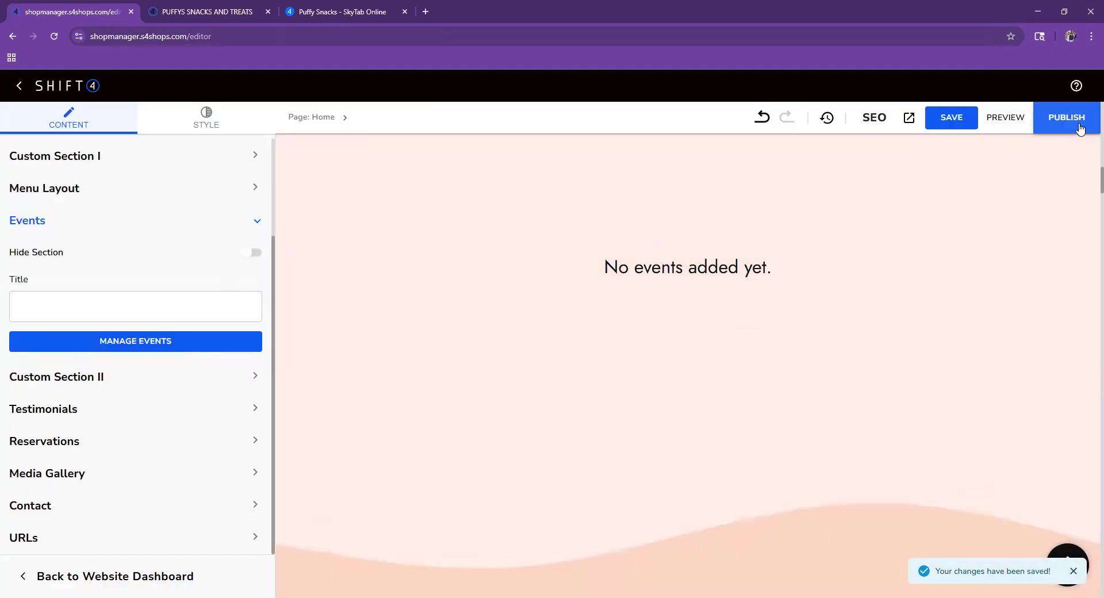
- Republish, reload the live site to check it, and return to the website dashboard
{"action": "left_click", "coordinate": [1079, 126]}
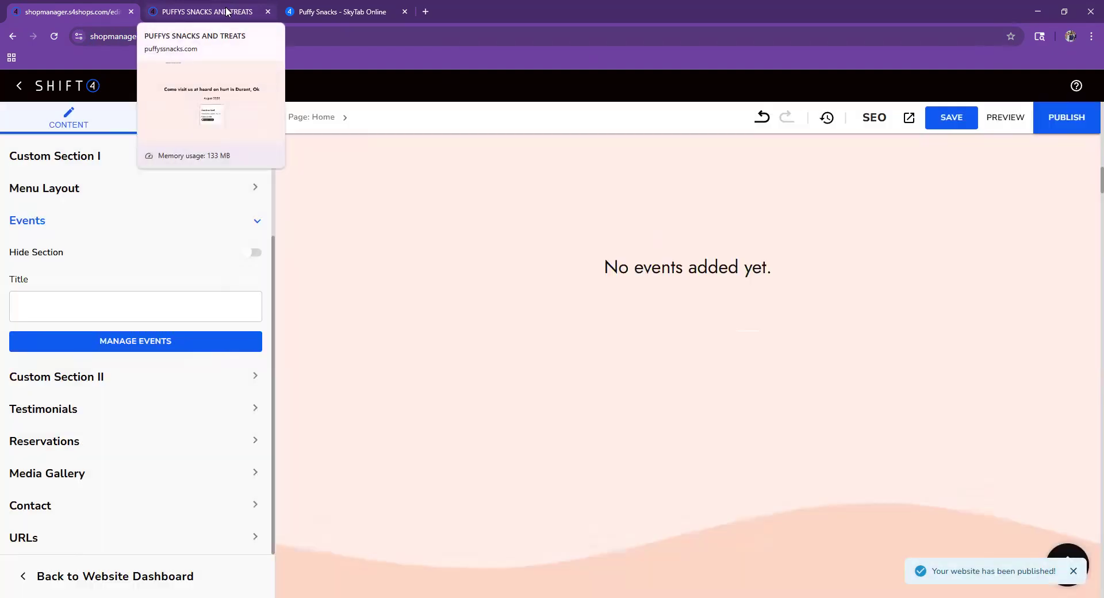
{"action": "left_click", "coordinate": [224, 10]}
{"action": "left_click", "coordinate": [57, 38]}
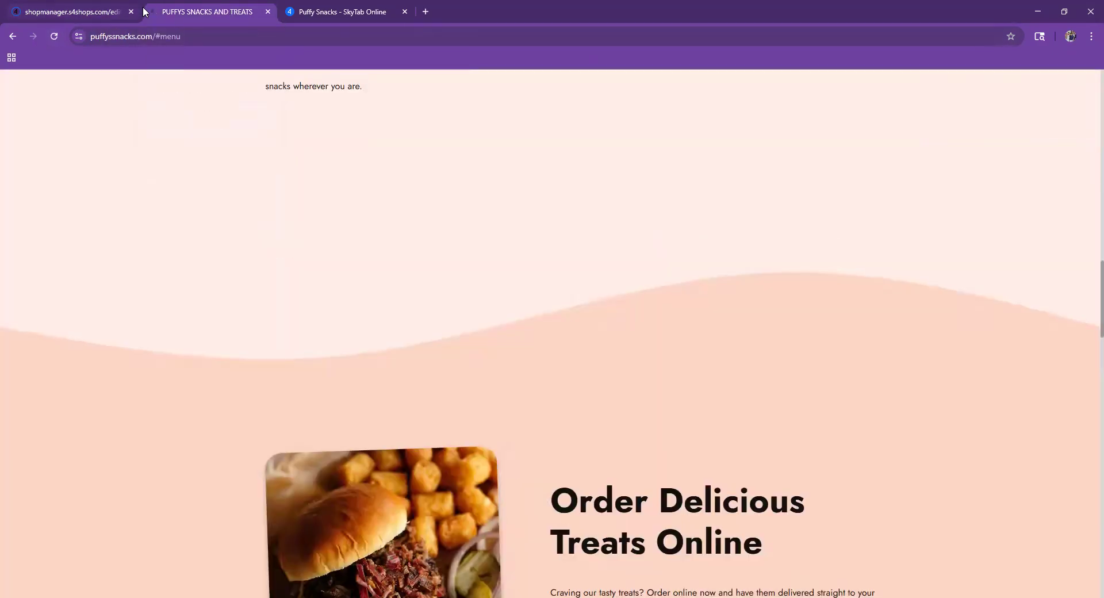
{"action": "scroll", "coordinate": [421, 281], "scroll_direction": "up", "scroll_amount": 10}
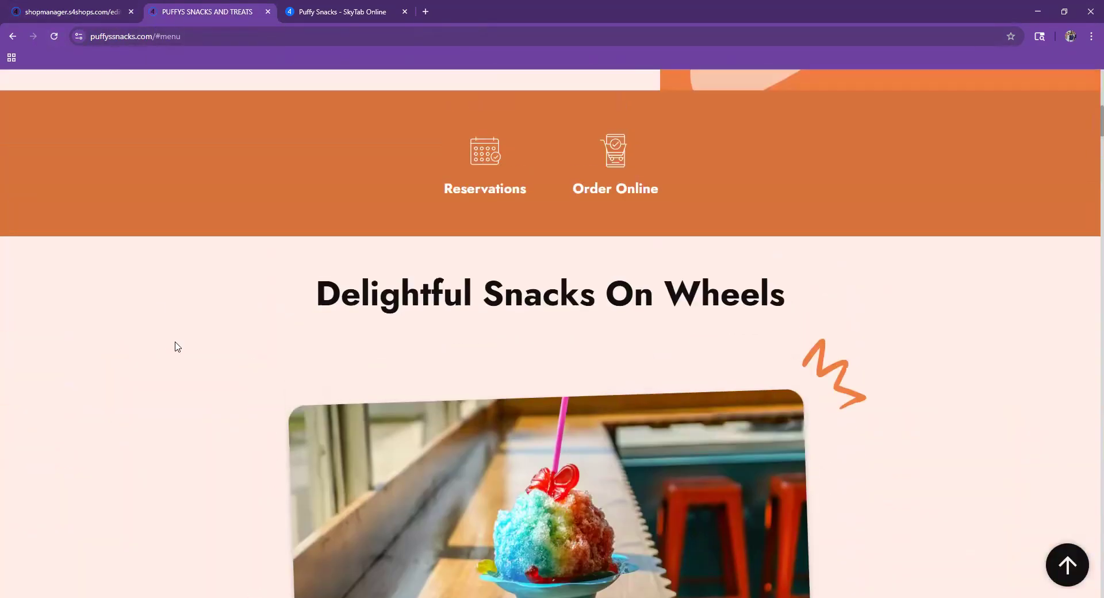
{"action": "left_click", "coordinate": [44, 7]}
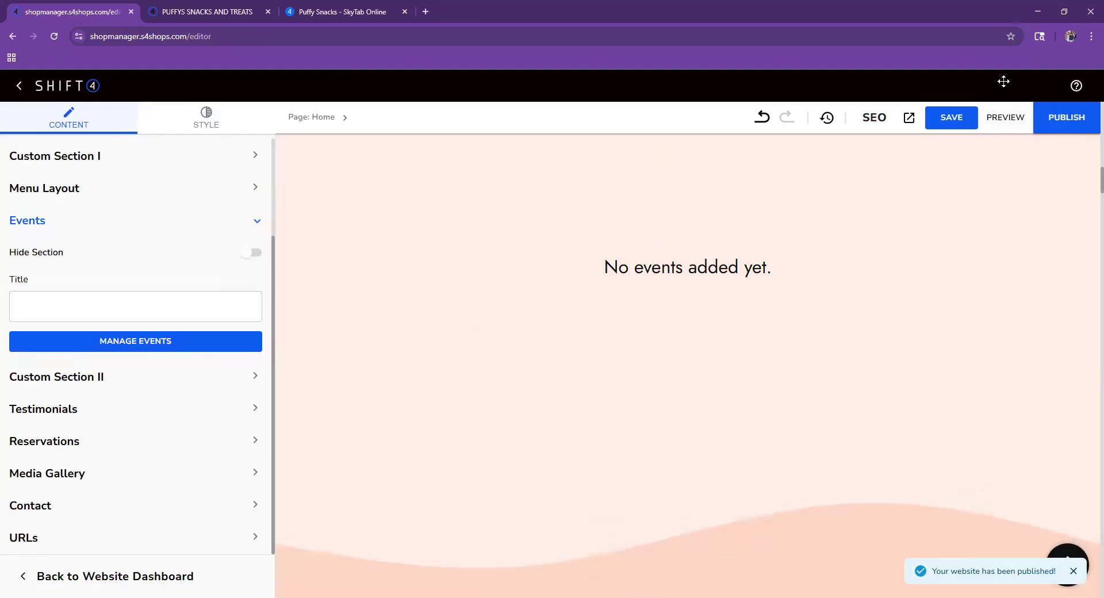
{"action": "left_click", "coordinate": [18, 88]}
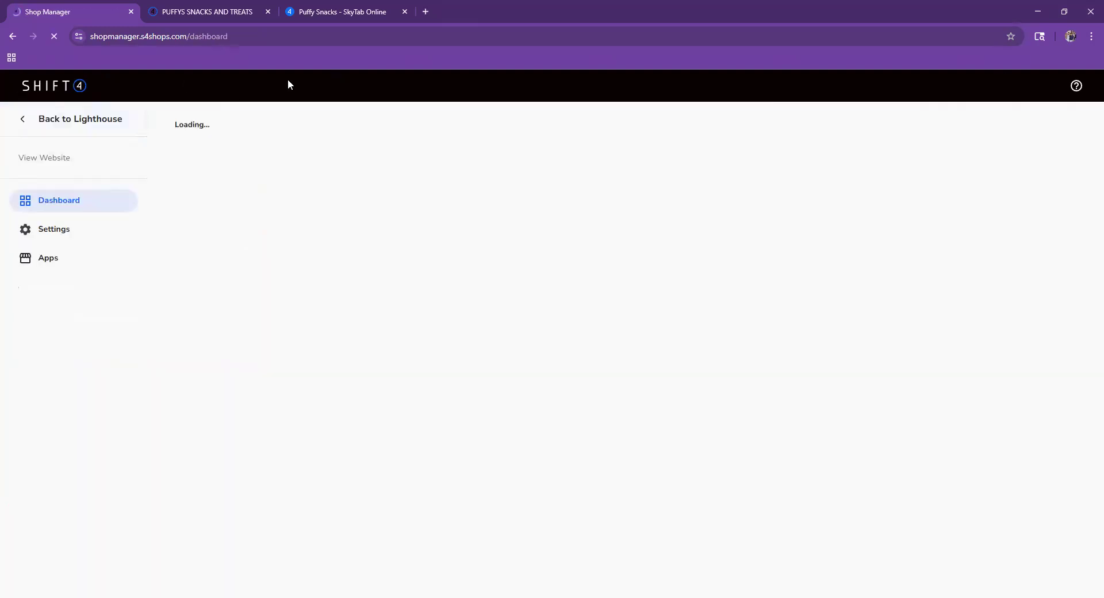